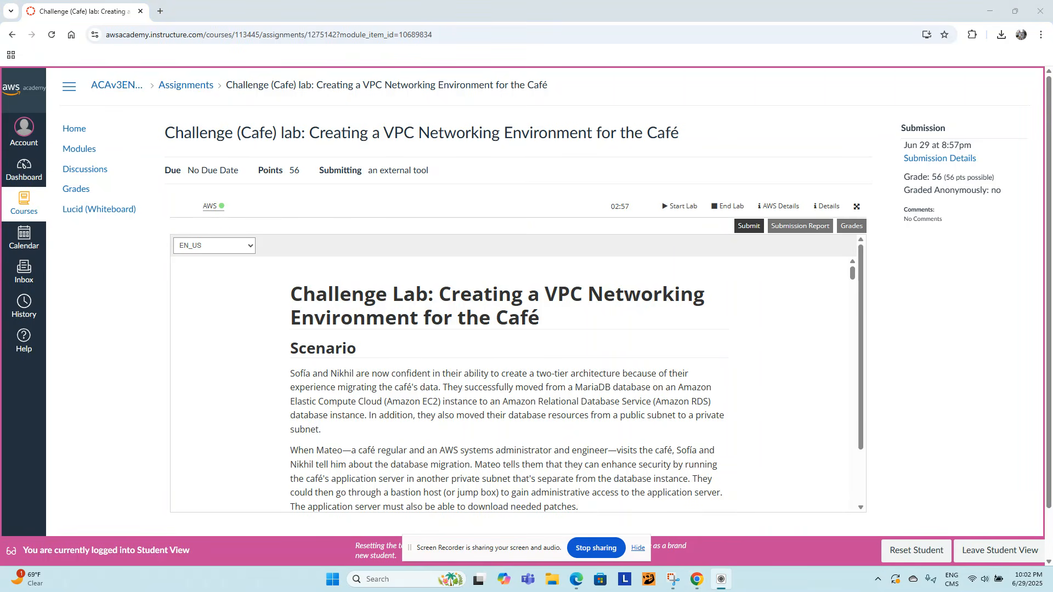
# - Open the AWS console from the lab page, then open the multiple choice questions from the lab's AWS details
pyautogui.click(211, 212)
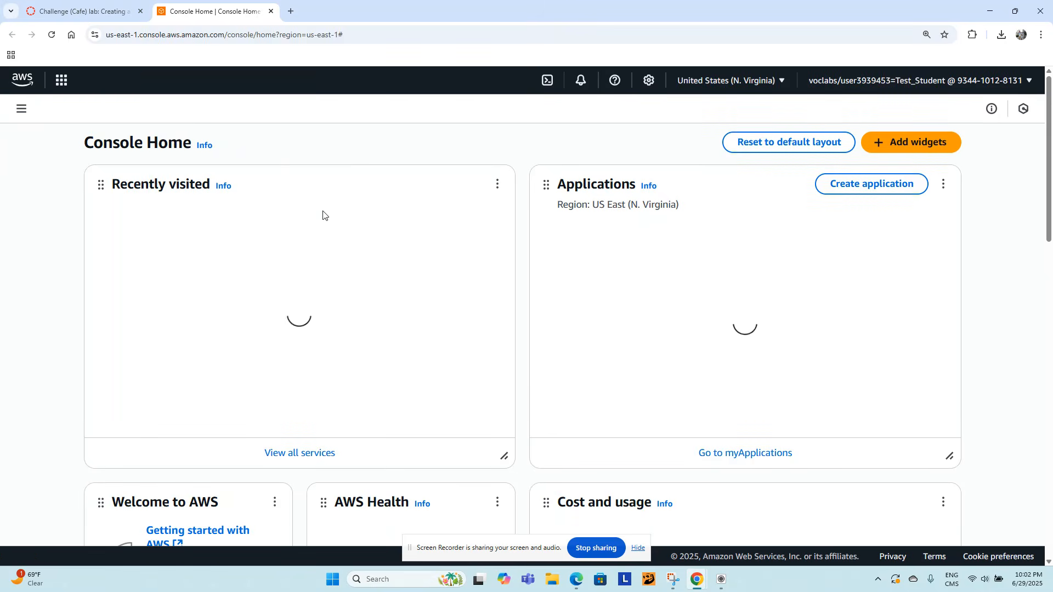
pyautogui.click(93, 13)
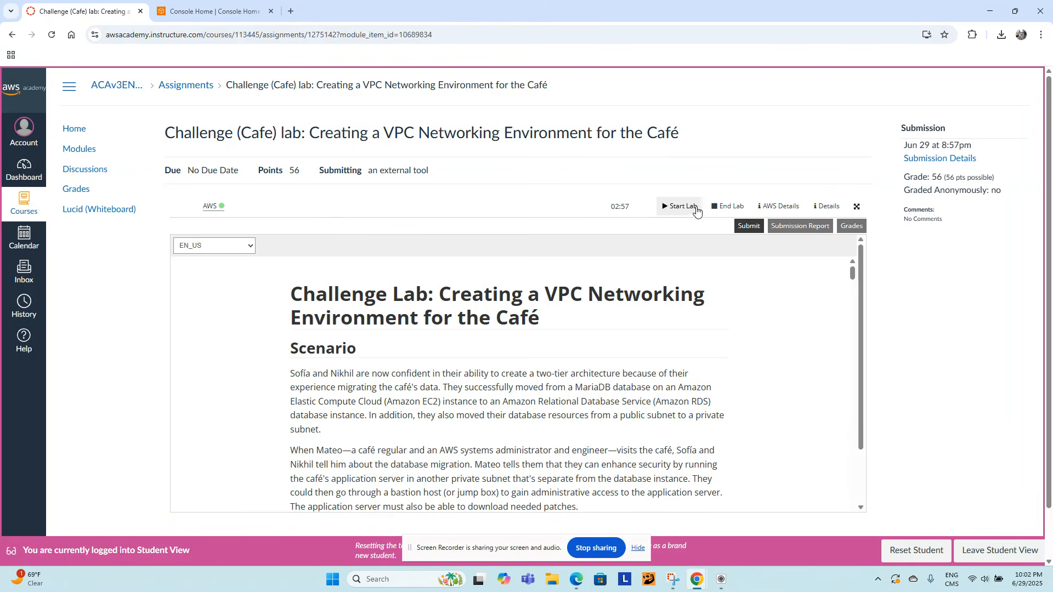
pyautogui.click(776, 214)
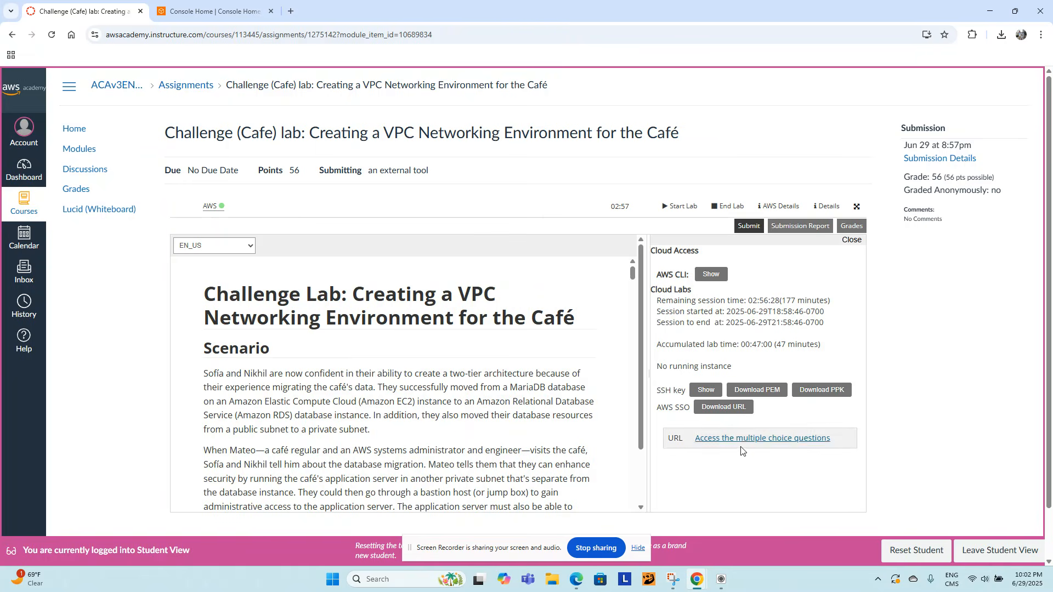
pyautogui.click(744, 439)
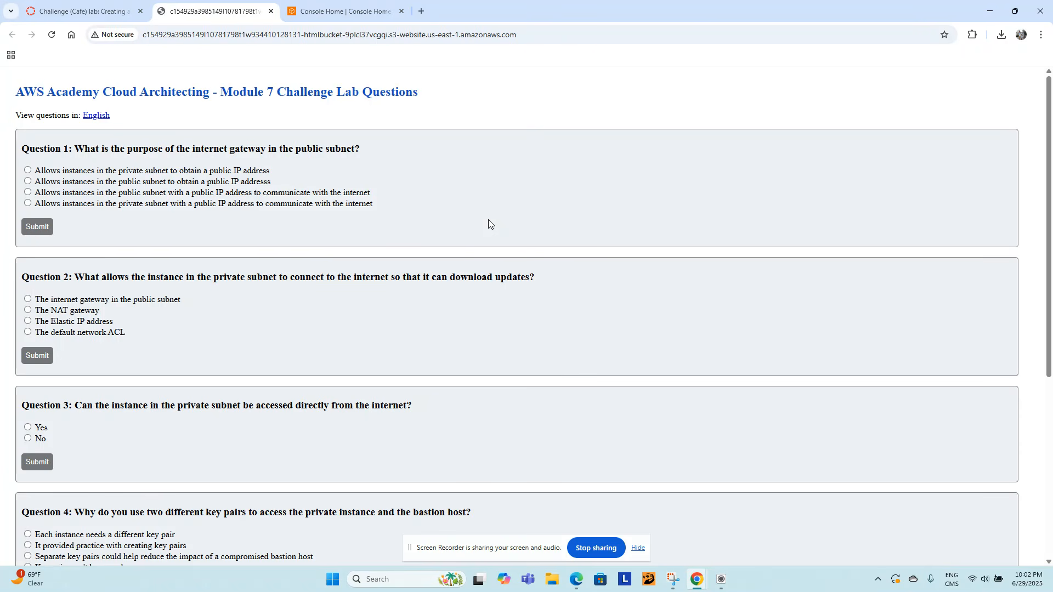
# - Review the lab instructions, from the objectives and VPC architecture diagram to the public subnet options in Task 1
pyautogui.click(106, 12)
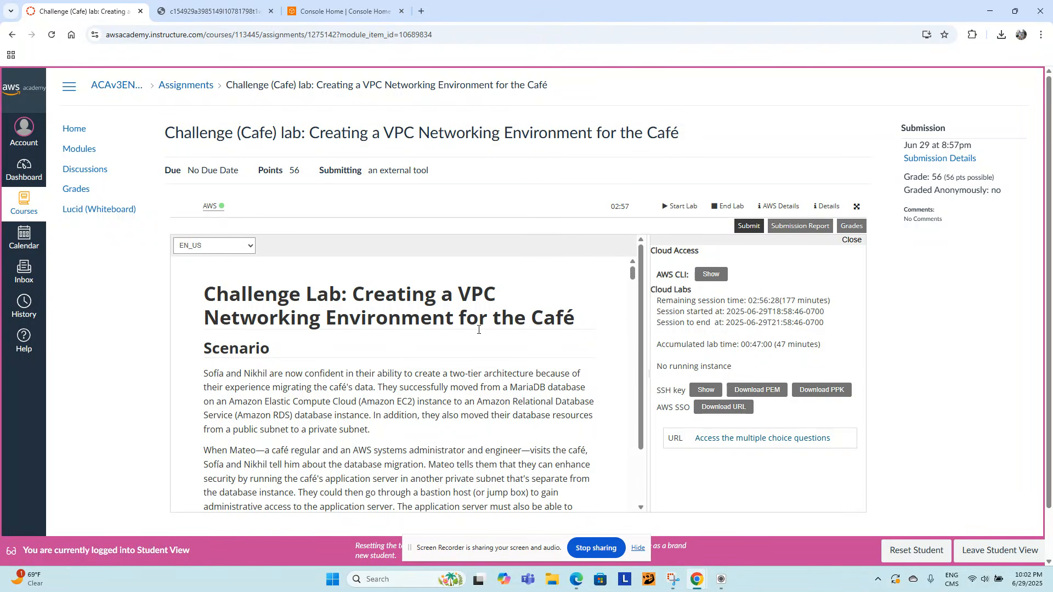
pyautogui.scroll(-6, 471, 331)
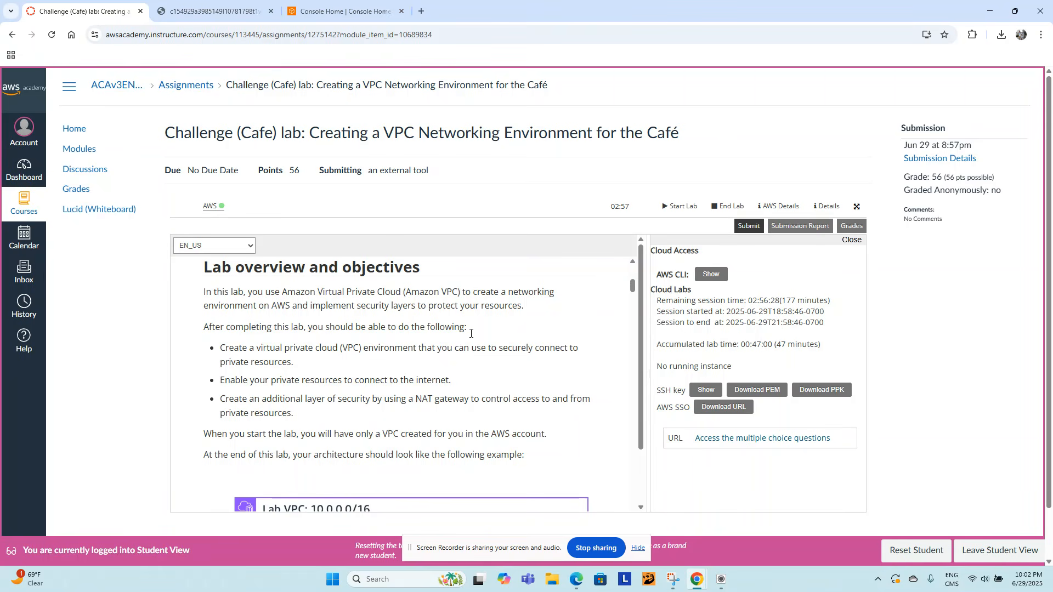
pyautogui.scroll(-3, 451, 365)
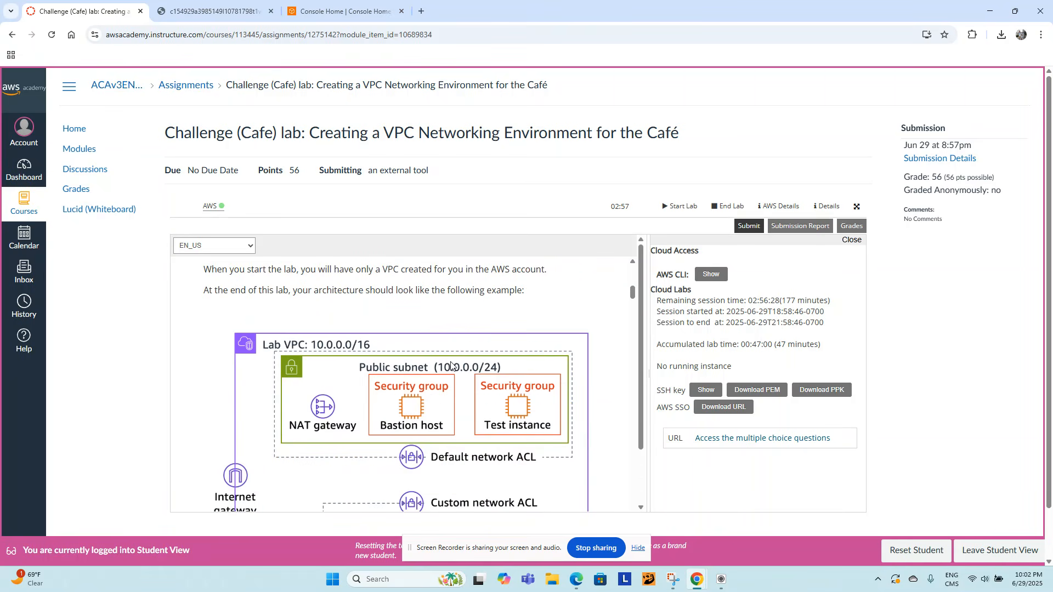
pyautogui.scroll(-1, 451, 365)
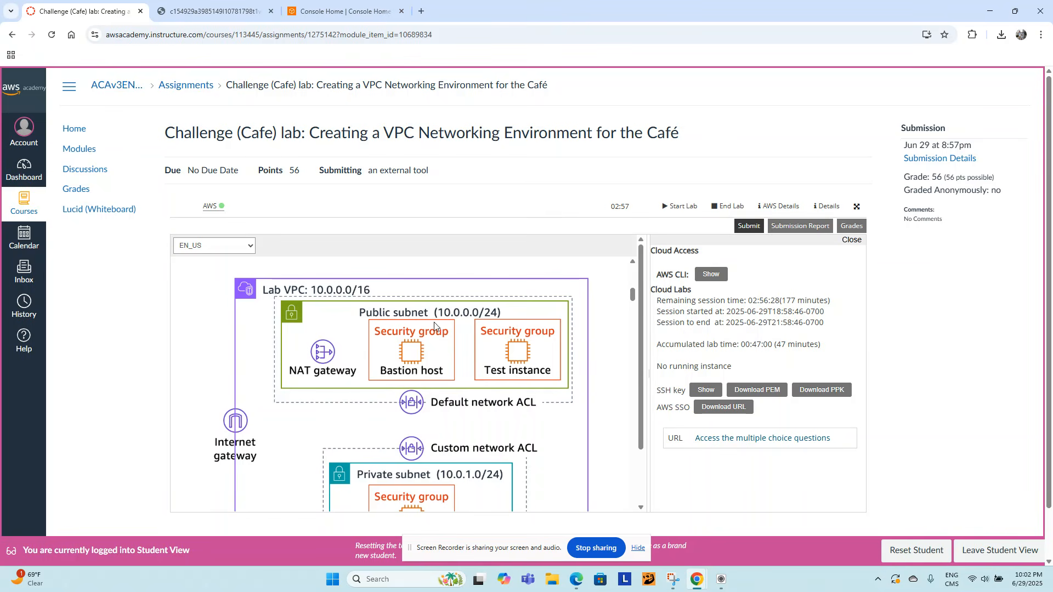
pyautogui.scroll(-1, 404, 316)
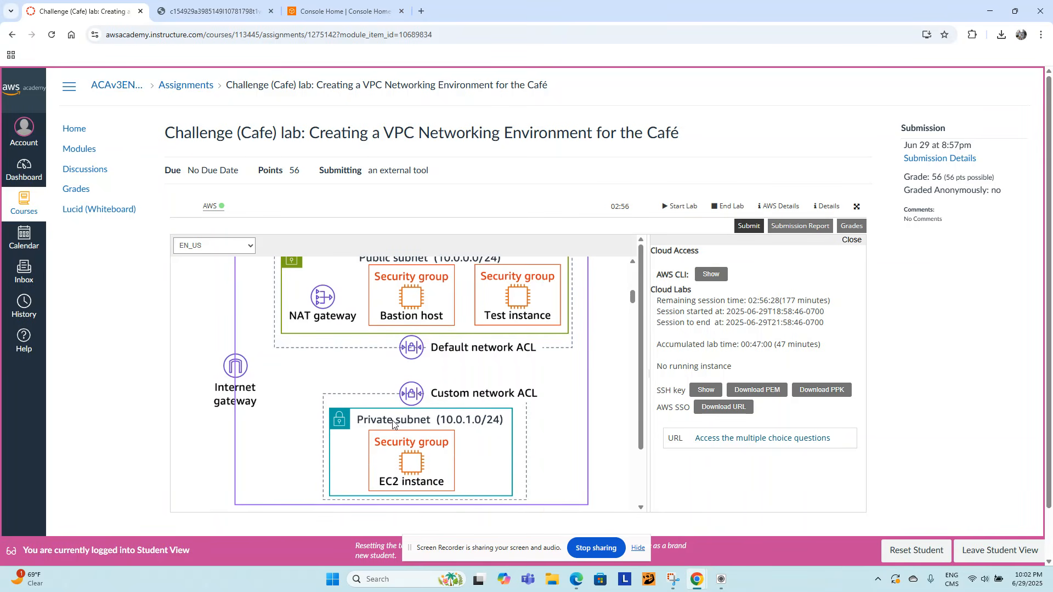
pyautogui.scroll(2, 392, 425)
pyautogui.scroll(-1, 392, 424)
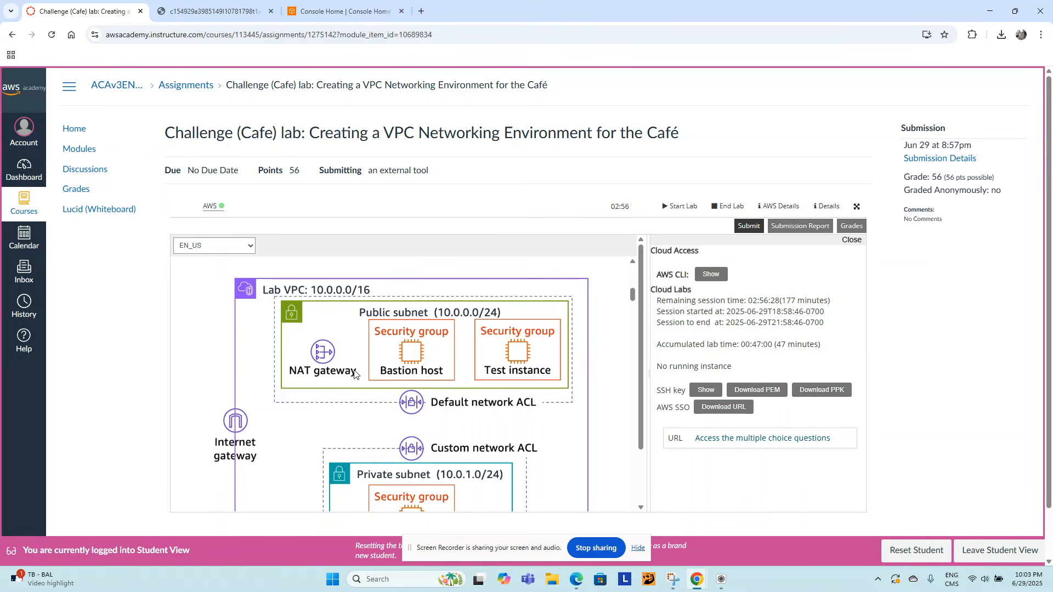
pyautogui.scroll(-1, 331, 378)
pyautogui.scroll(-2, 331, 379)
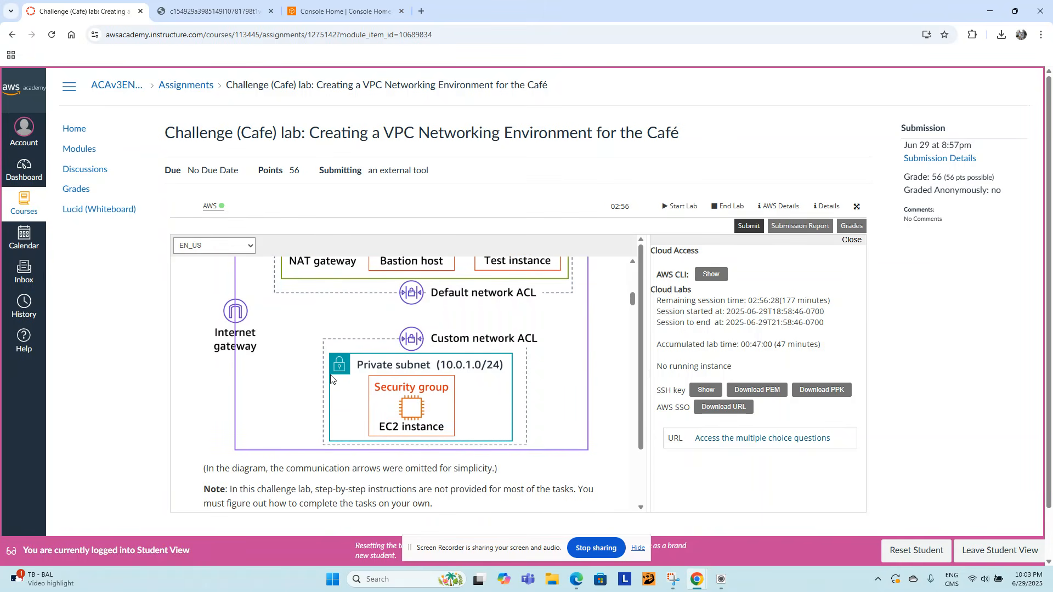
pyautogui.scroll(2, 331, 379)
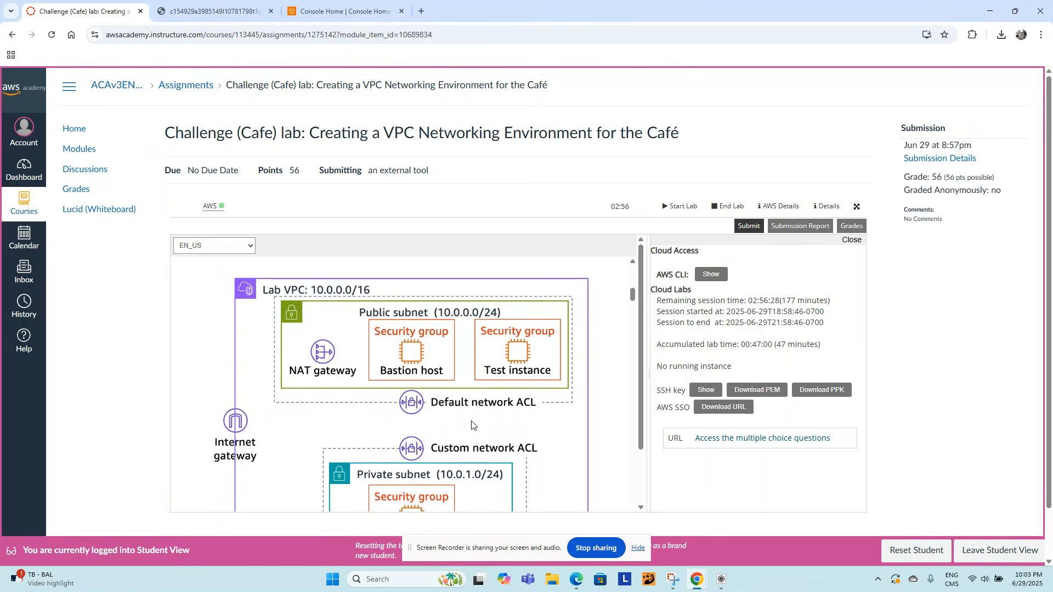
pyautogui.scroll(-10, 472, 425)
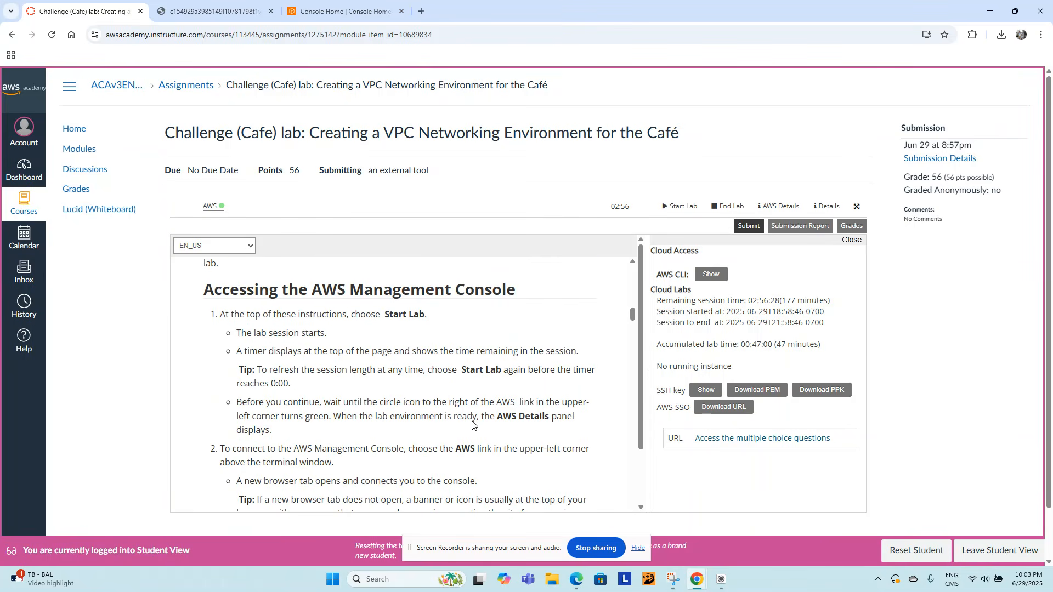
pyautogui.scroll(-8, 471, 425)
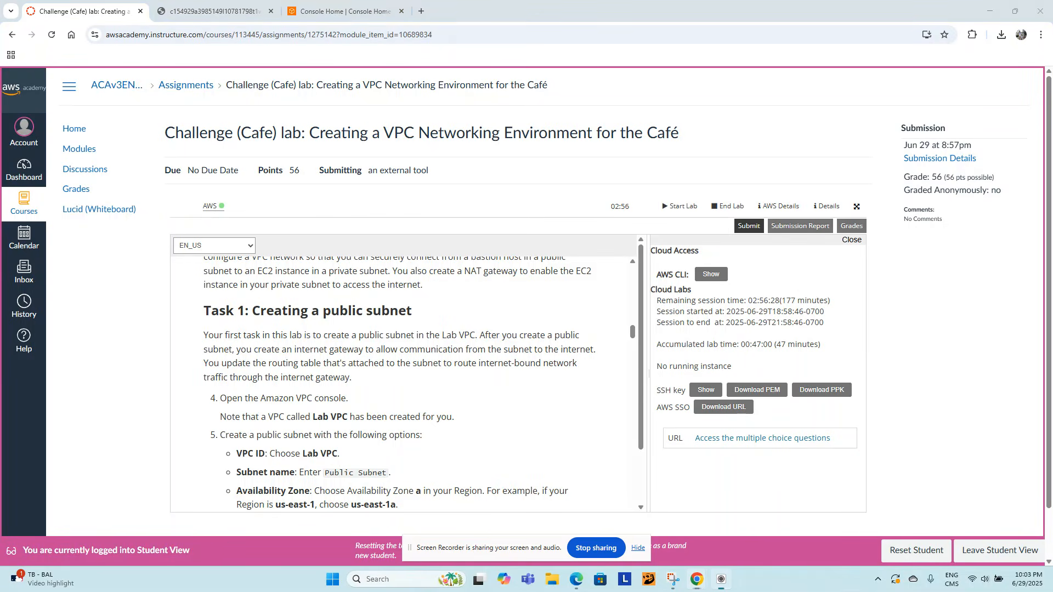
# - Switch to the AWS console, search for "vpc" and open the VPC service
pyautogui.click(345, 12)
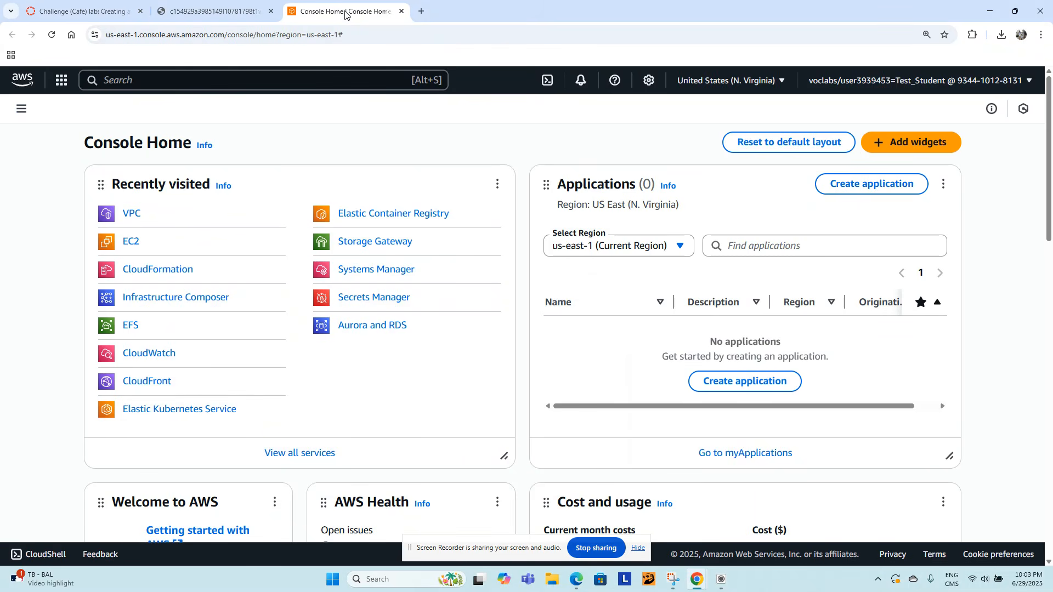
pyautogui.click(258, 72)
pyautogui.write('vpc')
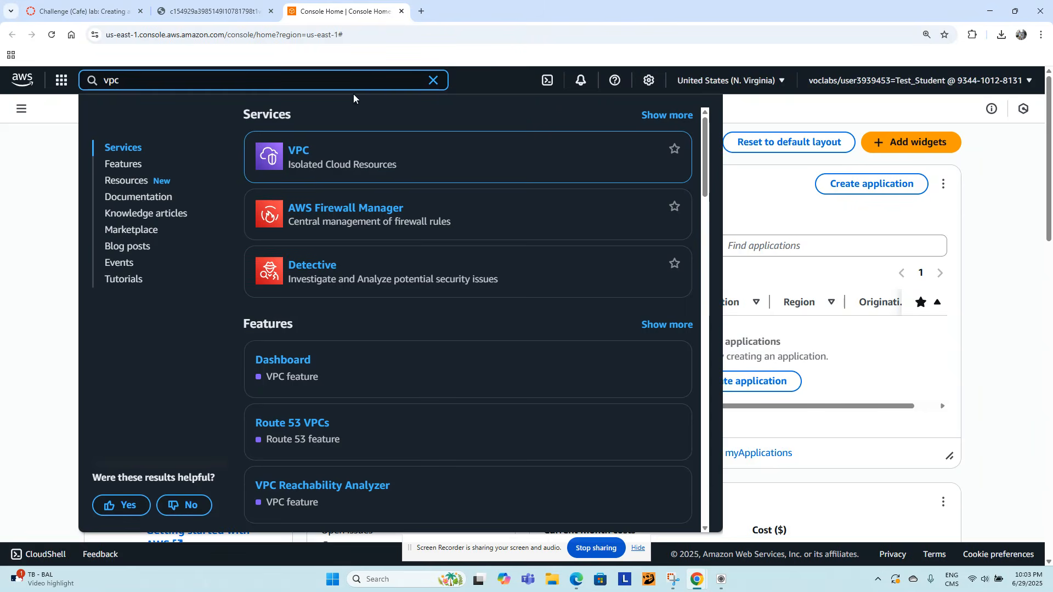
pyautogui.click(299, 152)
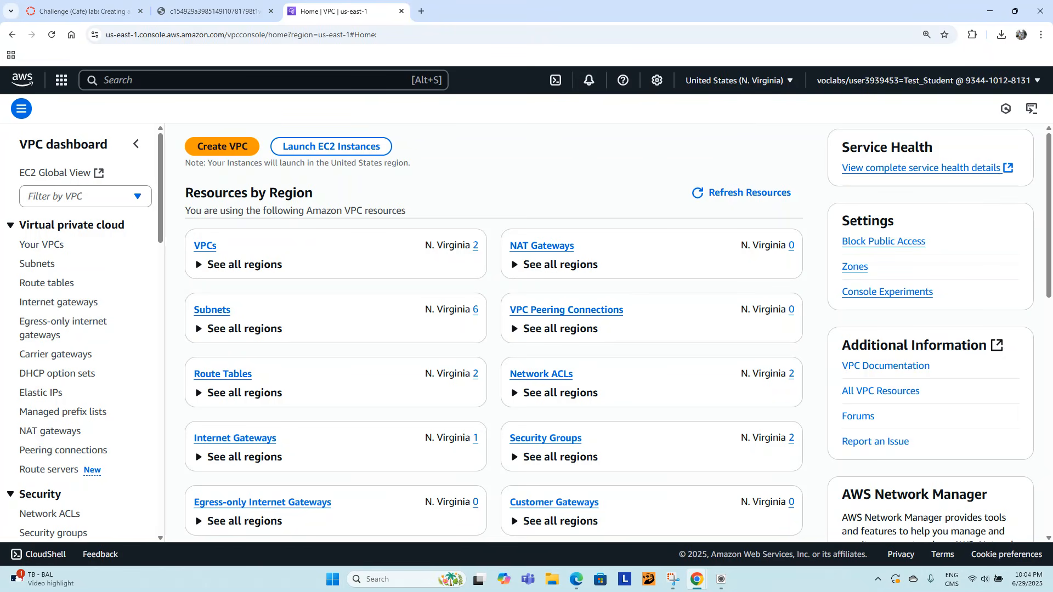
# - Start creating a new subnet and choose Lab VPC as its VPC
pyautogui.click(43, 266)
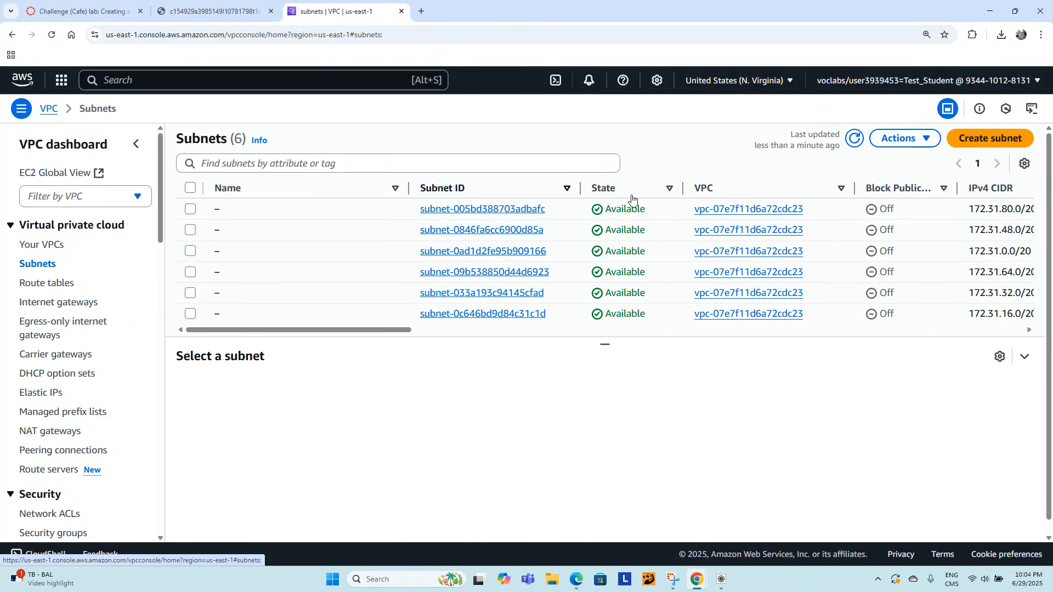
pyautogui.click(982, 144)
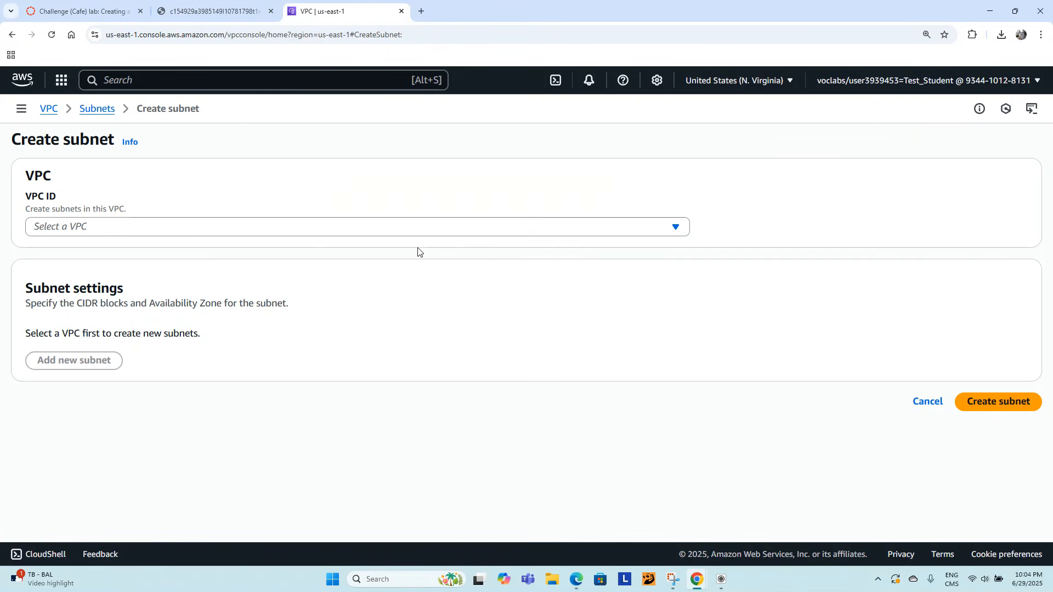
pyautogui.click(151, 231)
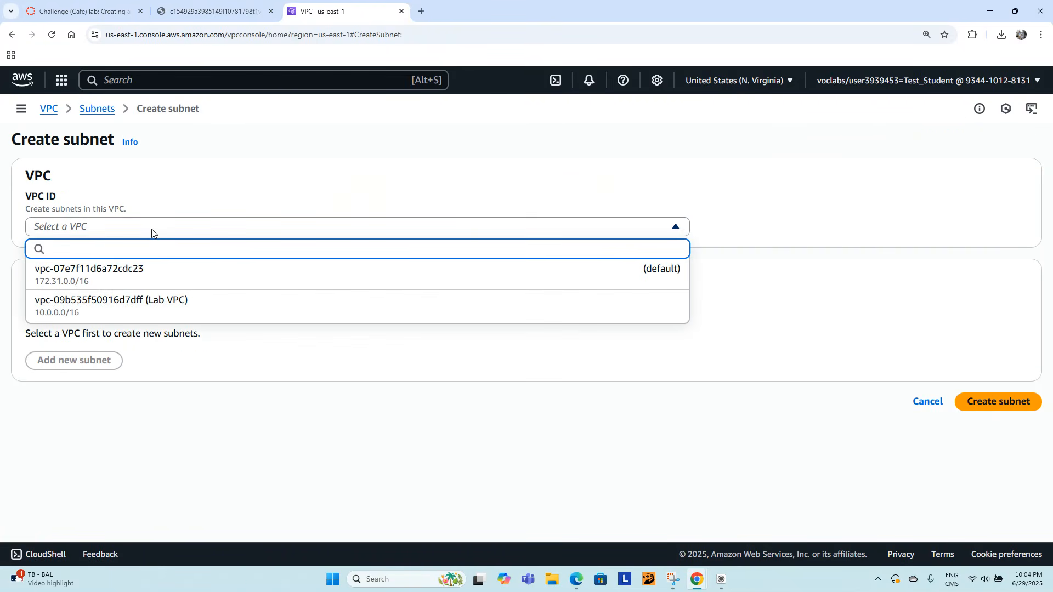
pyautogui.click(147, 302)
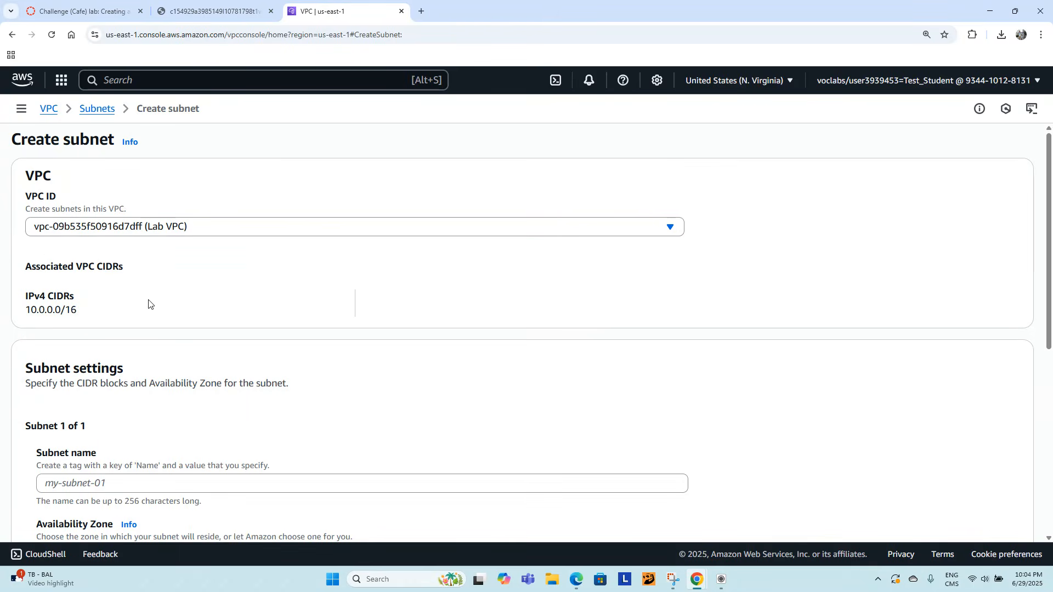
# - Name the subnet "Public Subnet" and set its Availability Zone to us-east-1a
pyautogui.scroll(-5, 254, 285)
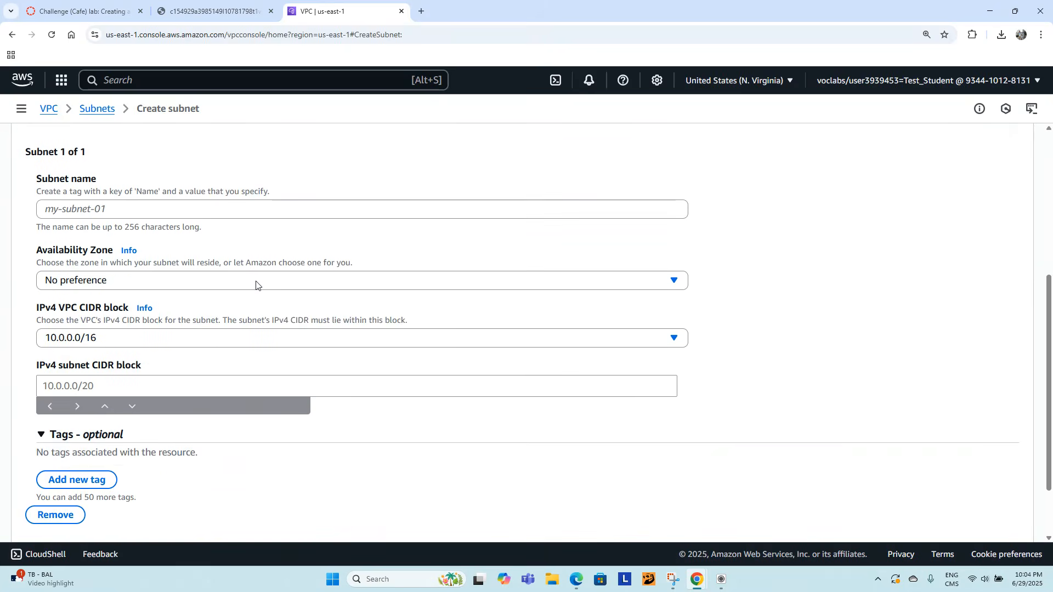
pyautogui.click(95, 210)
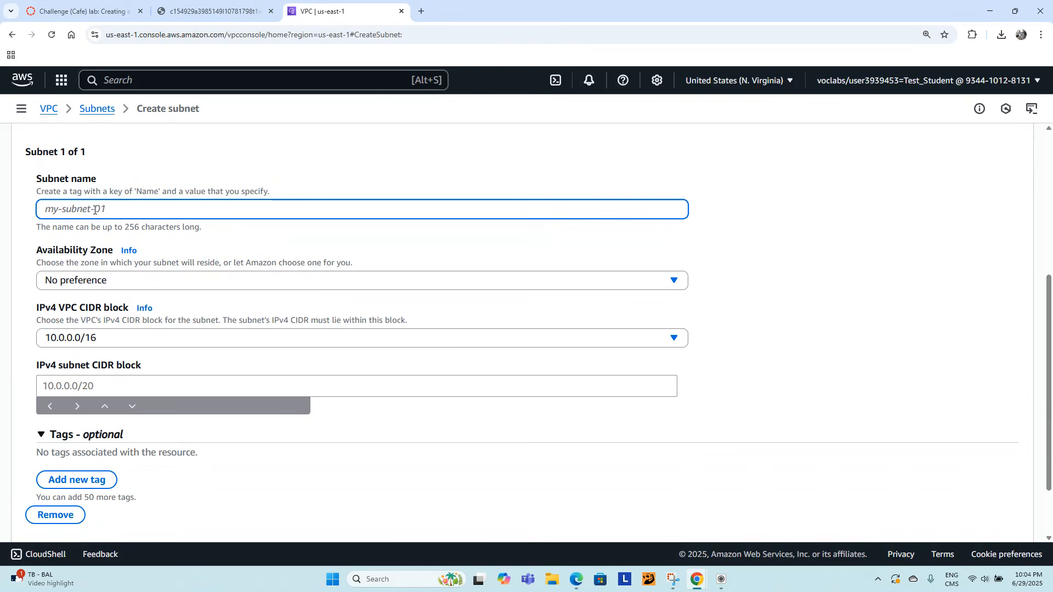
pyautogui.write('P')
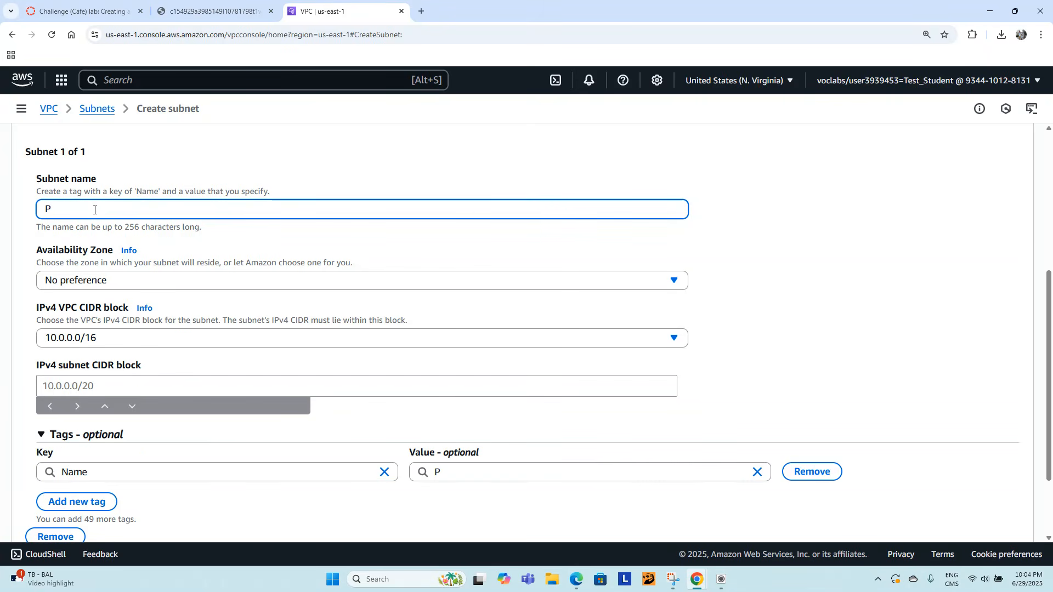
pyautogui.write('ubliv')
pyautogui.press('BackSpace')
pyautogui.press('BackSpace')
pyautogui.write('c Subnet')
pyautogui.click(118, 282)
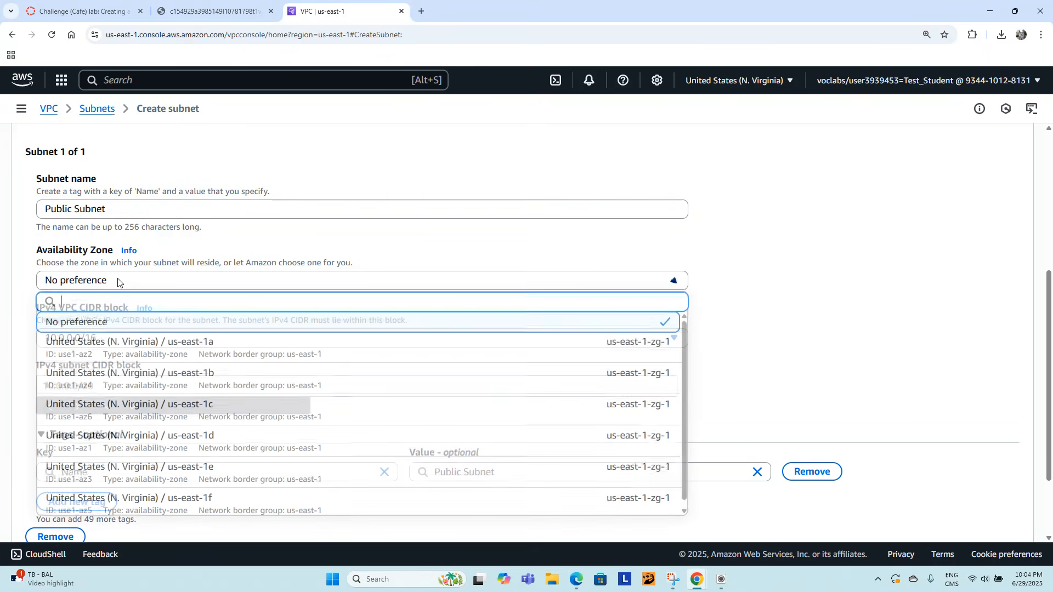
pyautogui.click(99, 346)
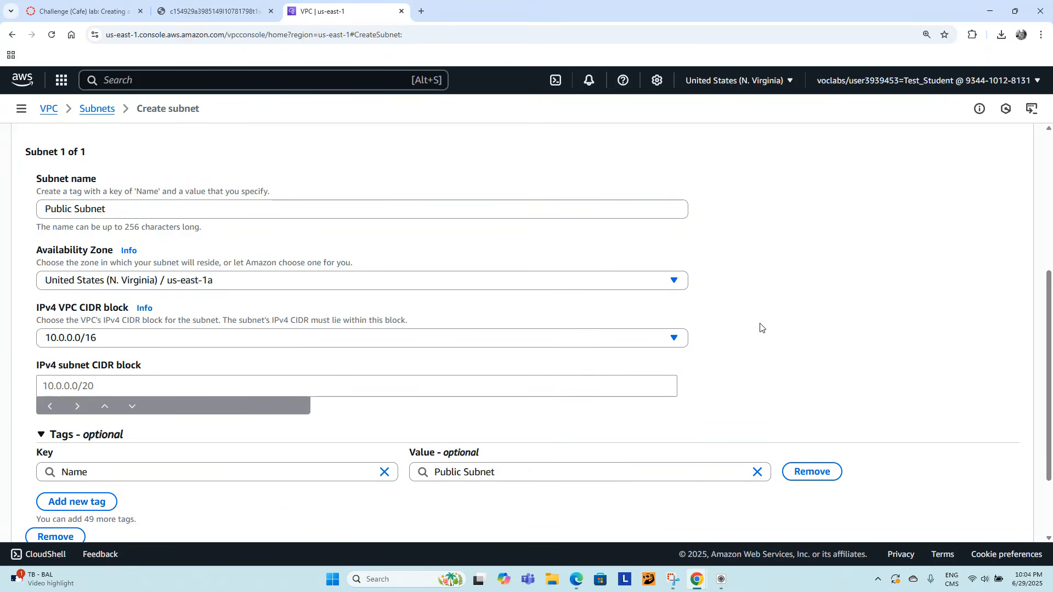
# - Set the IPv4 subnet CIDR block to 10.0.0.0/24 and create the subnet
pyautogui.scroll(-2, 786, 326)
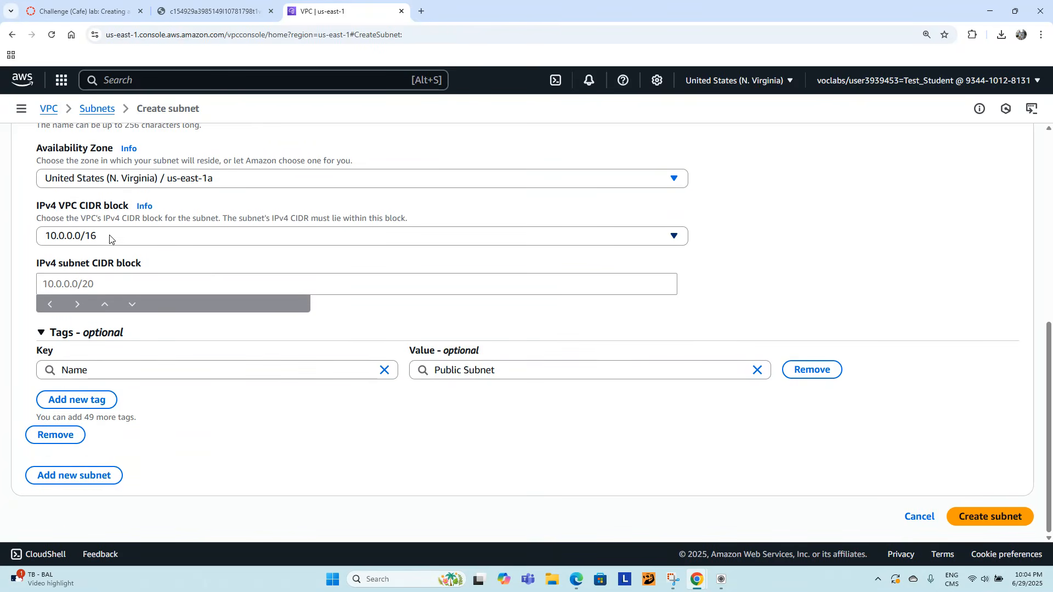
pyautogui.click(125, 238)
pyautogui.click(126, 238)
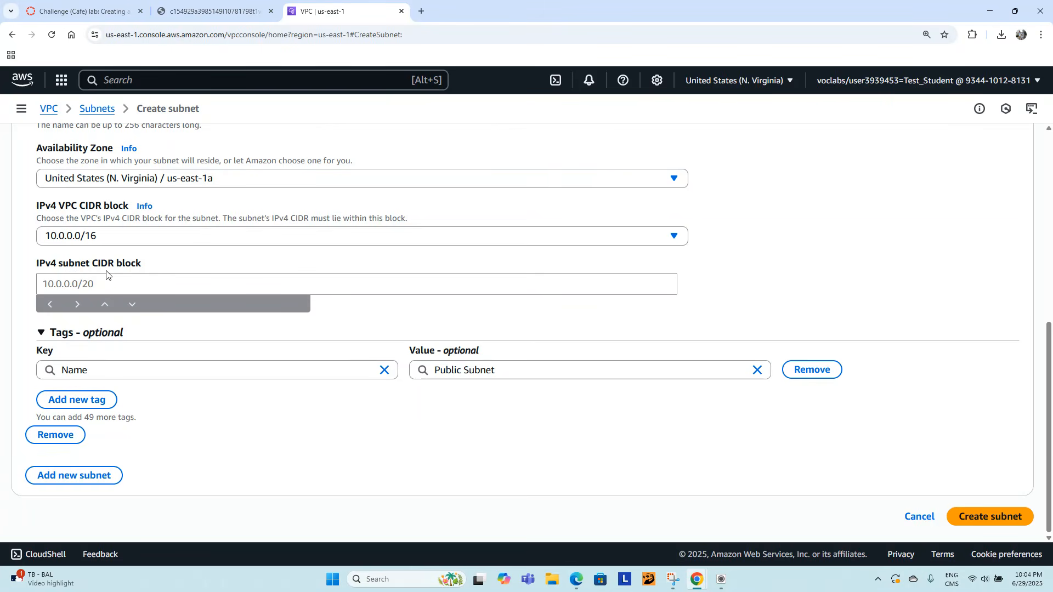
pyautogui.click(58, 282)
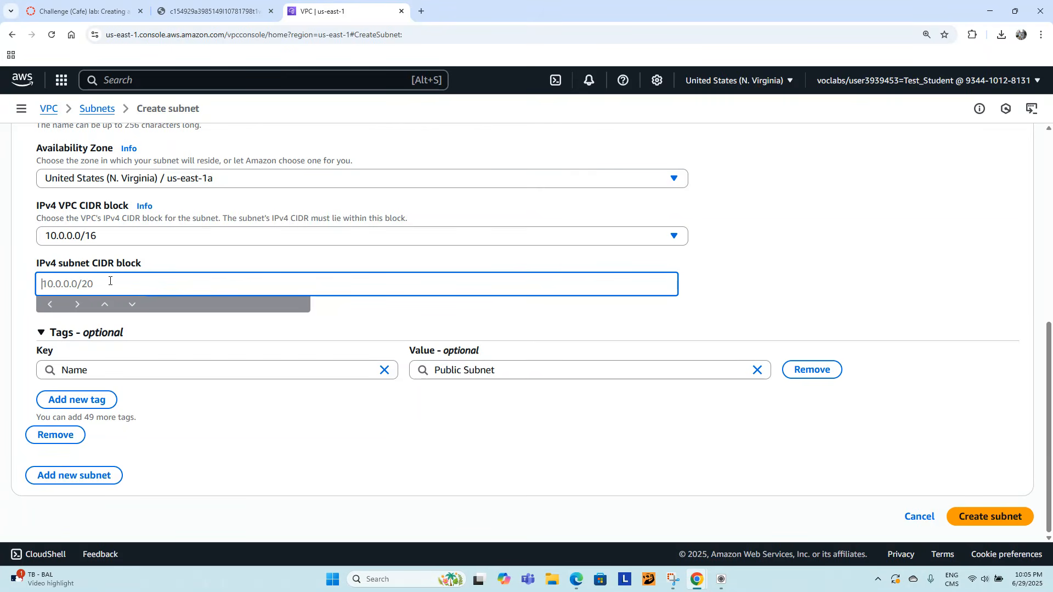
pyautogui.write('10.0.0.0/24')
pyautogui.click(810, 269)
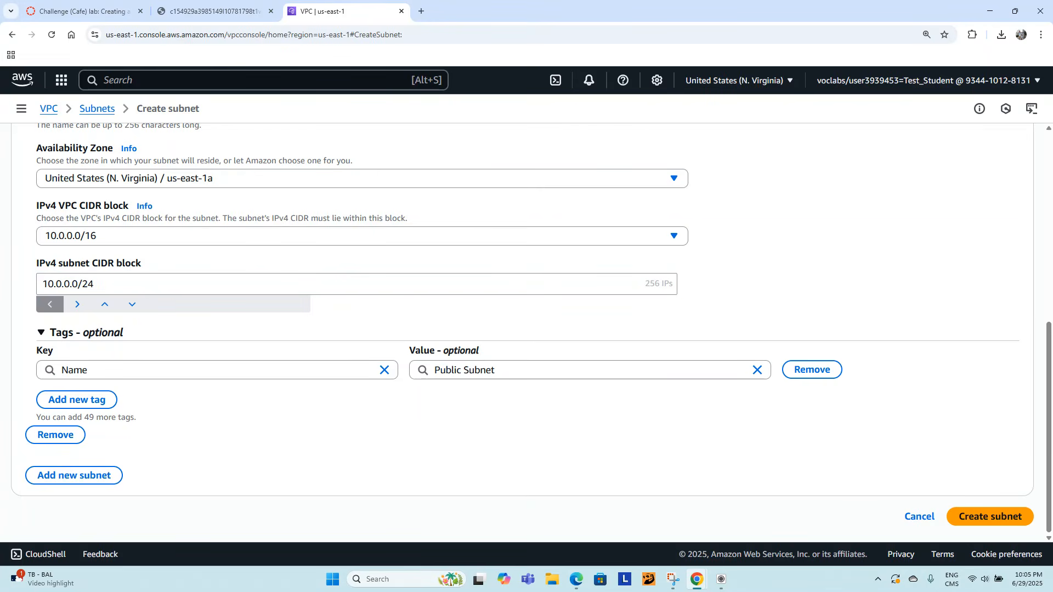
pyautogui.click(990, 517)
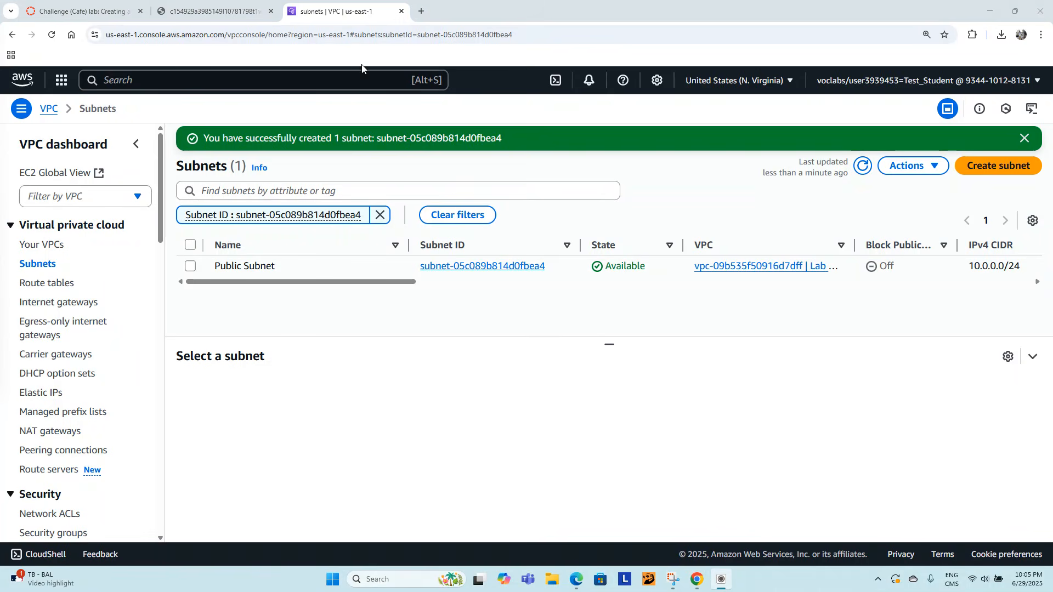
# - Create an internet gateway named "demo-igw"
pyautogui.click(55, 307)
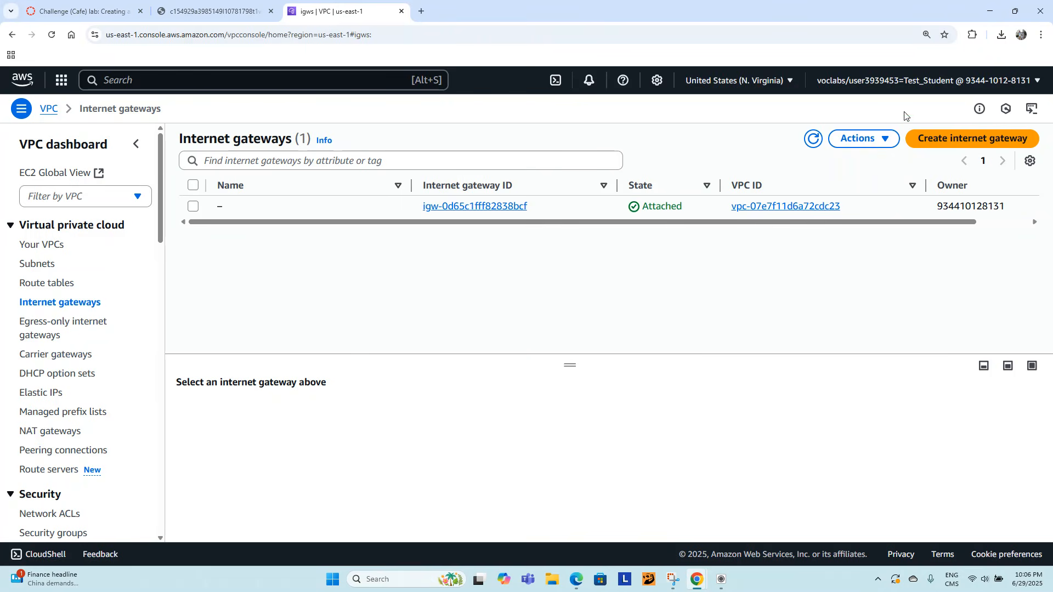
pyautogui.click(950, 139)
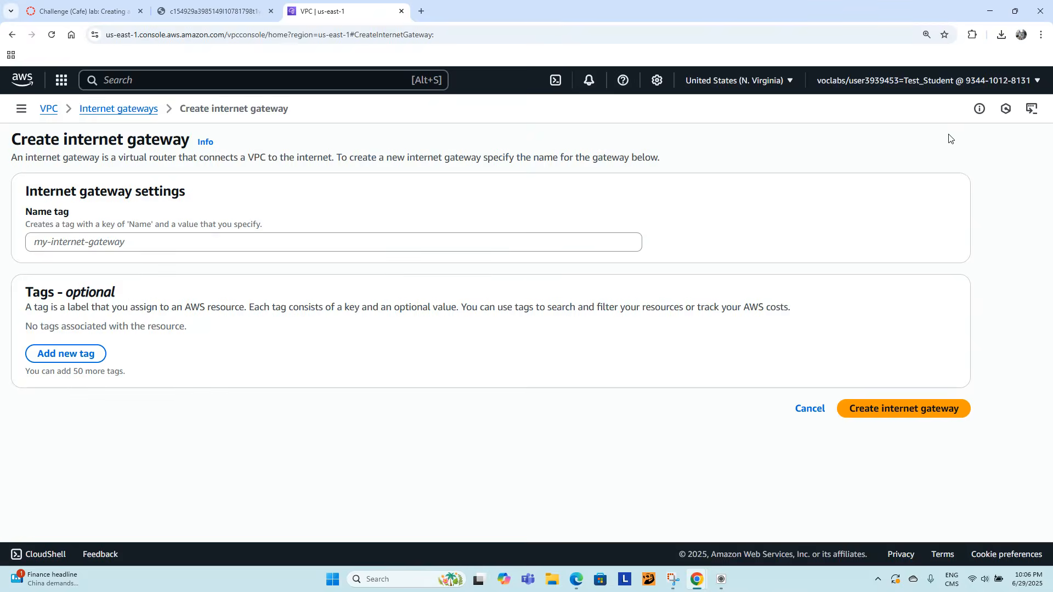
pyautogui.click(49, 239)
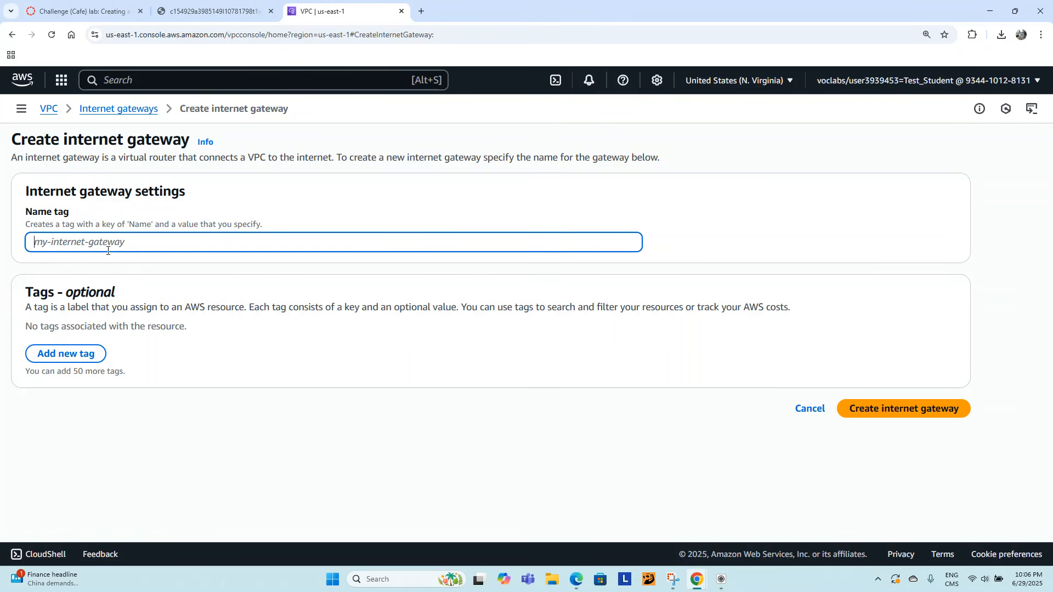
pyautogui.write('demo')
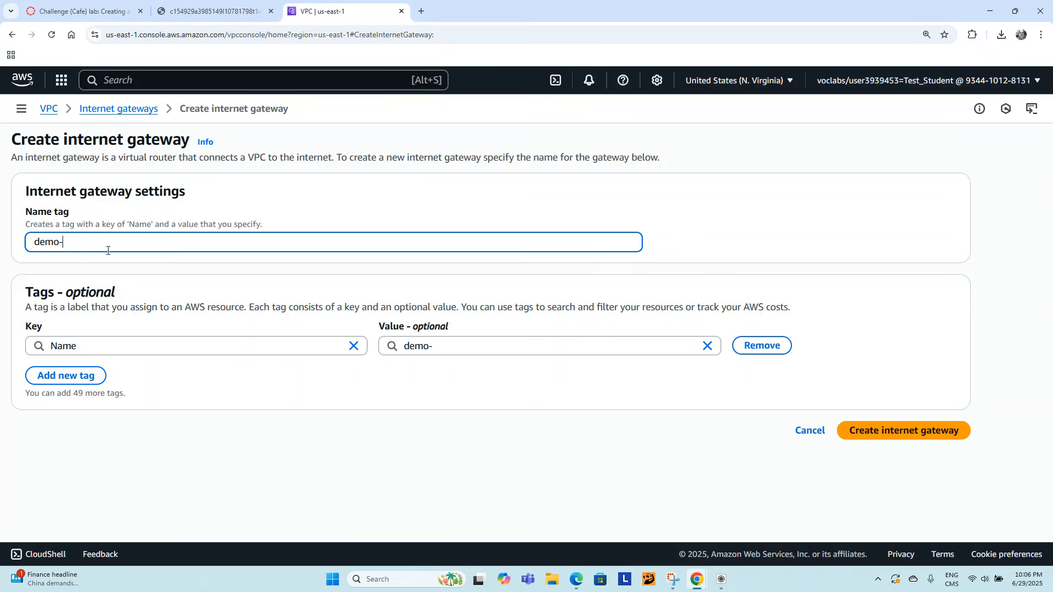
pyautogui.write('-igw')
pyautogui.click(896, 432)
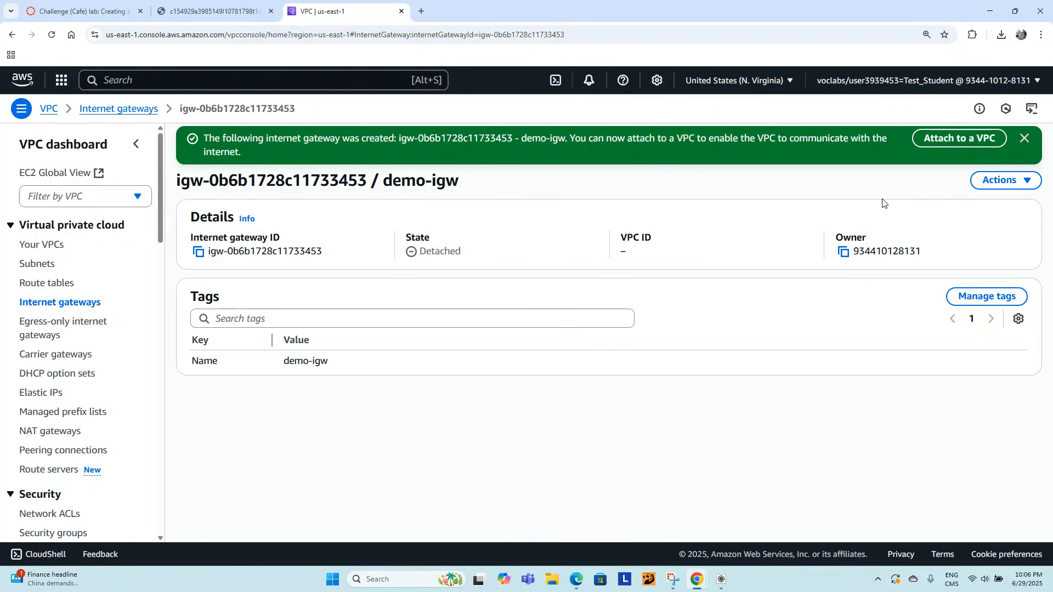
# - Attach the demo-igw internet gateway to Lab VPC
pyautogui.click(1022, 182)
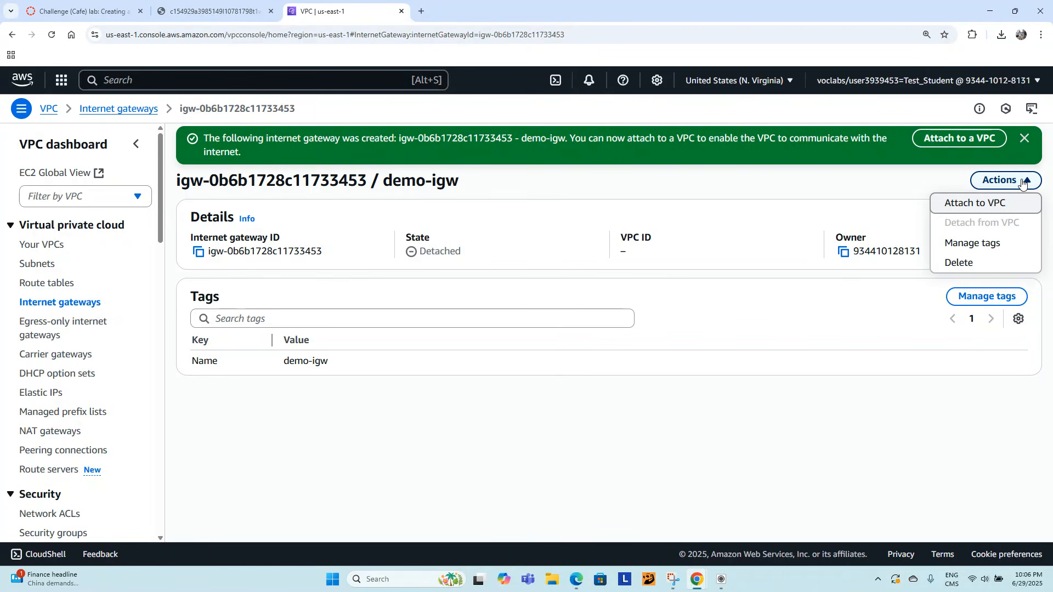
pyautogui.click(975, 208)
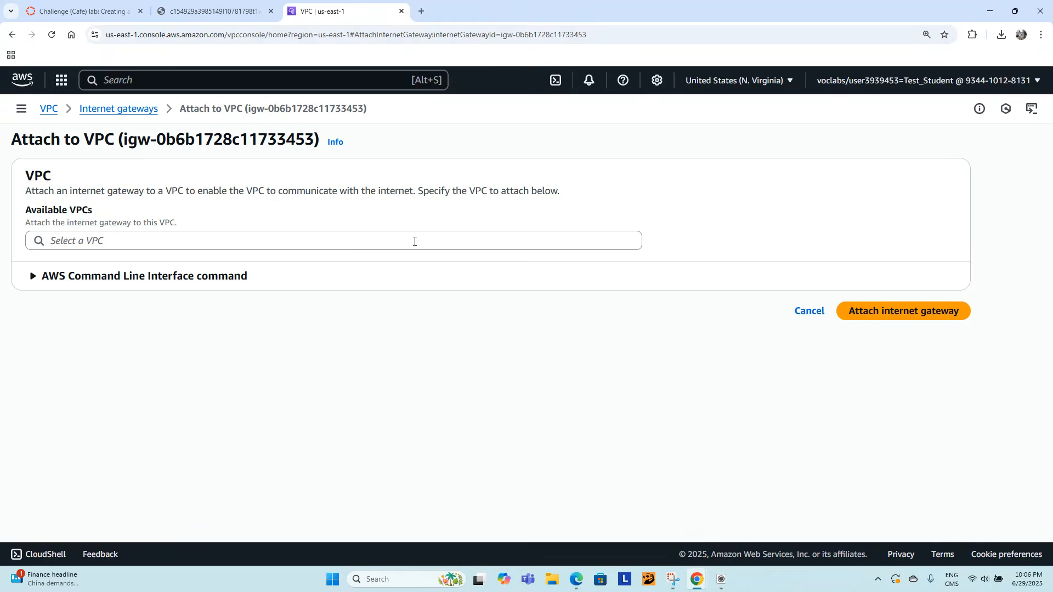
pyautogui.click(79, 245)
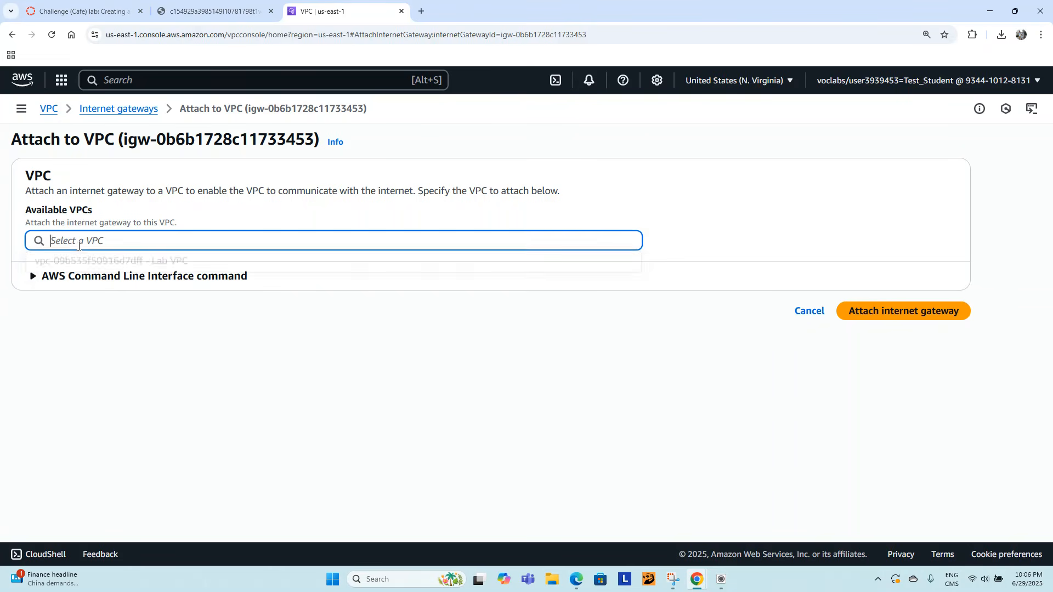
pyautogui.click(125, 264)
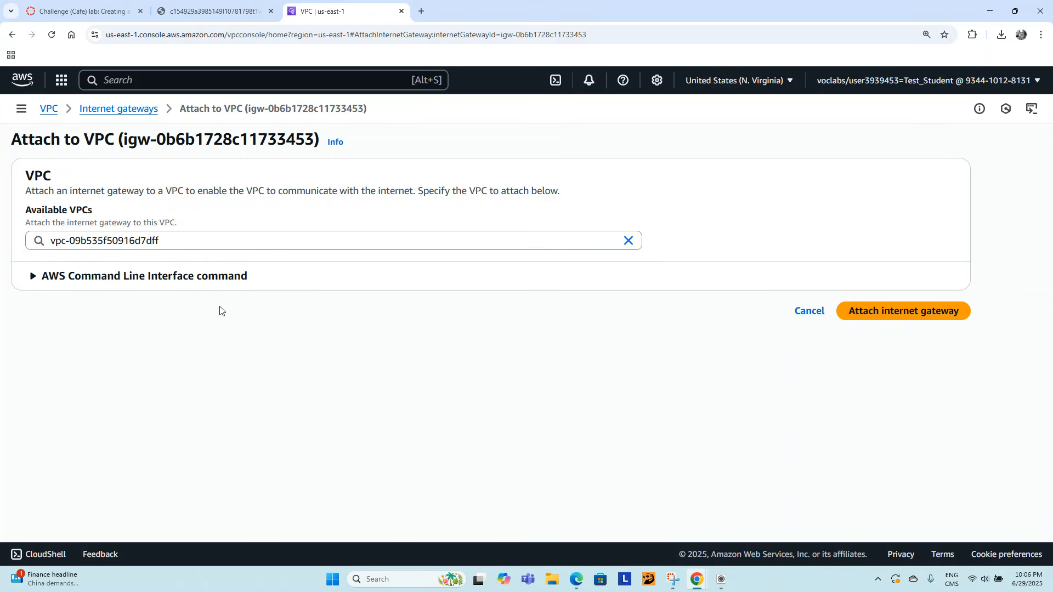
pyautogui.click(903, 314)
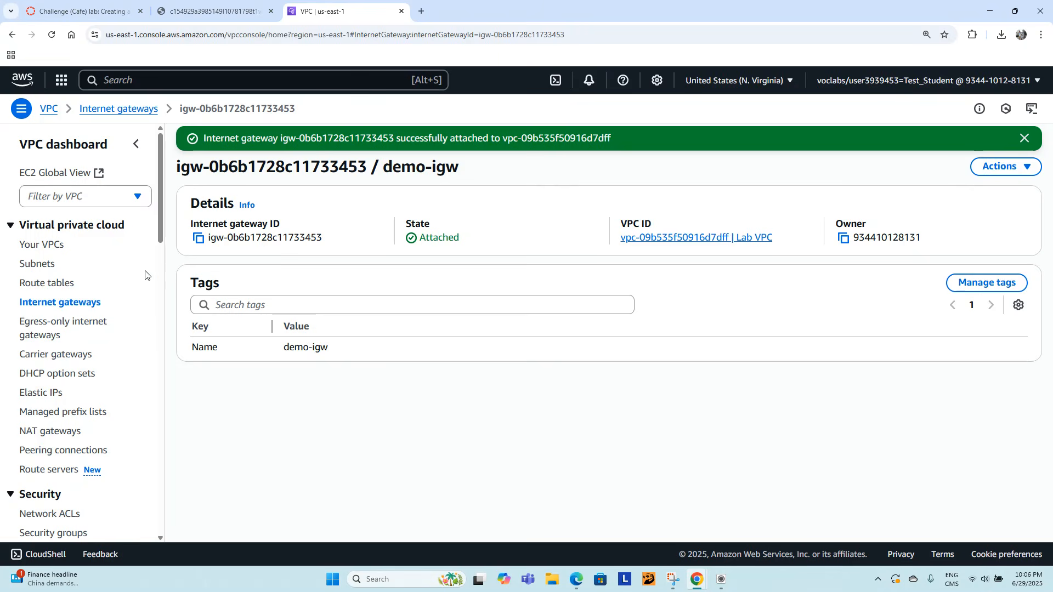
# - Open Lab VPC's details and, from its resource map, open the route table linked to Public Subnet
pyautogui.click(50, 246)
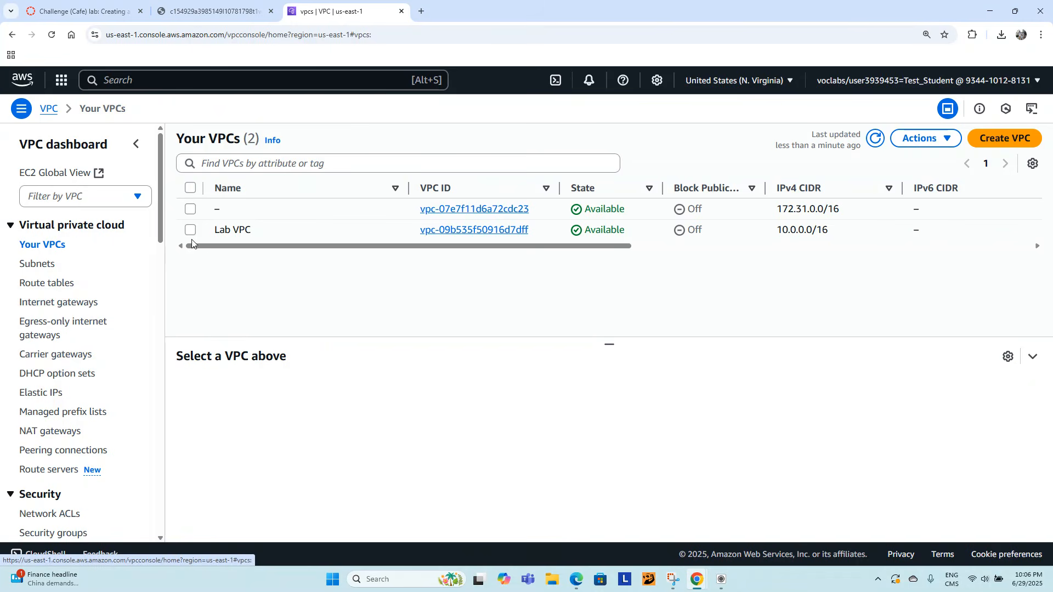
pyautogui.click(454, 231)
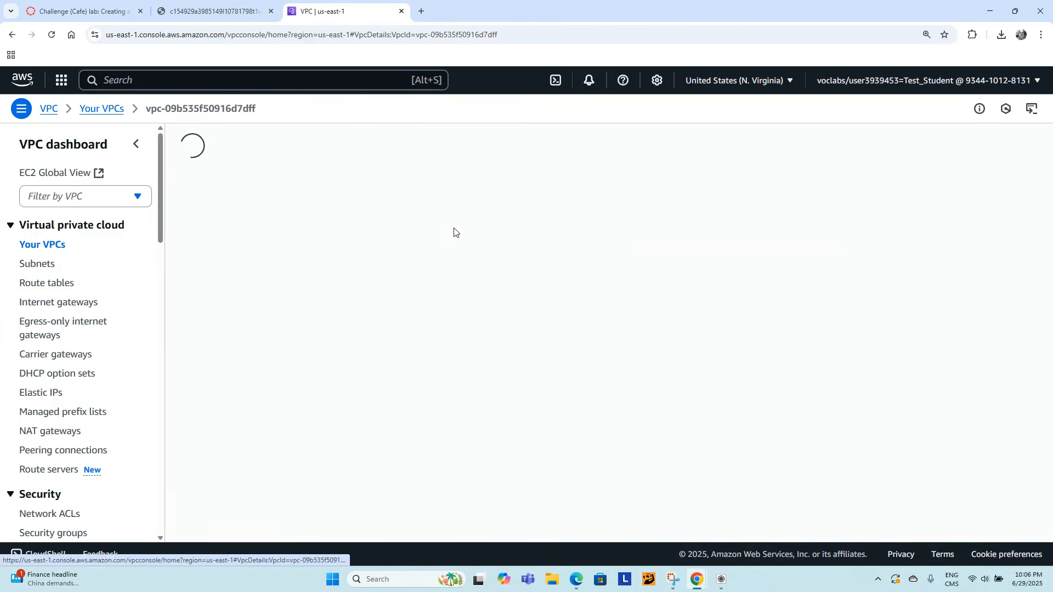
pyautogui.scroll(-2, 447, 262)
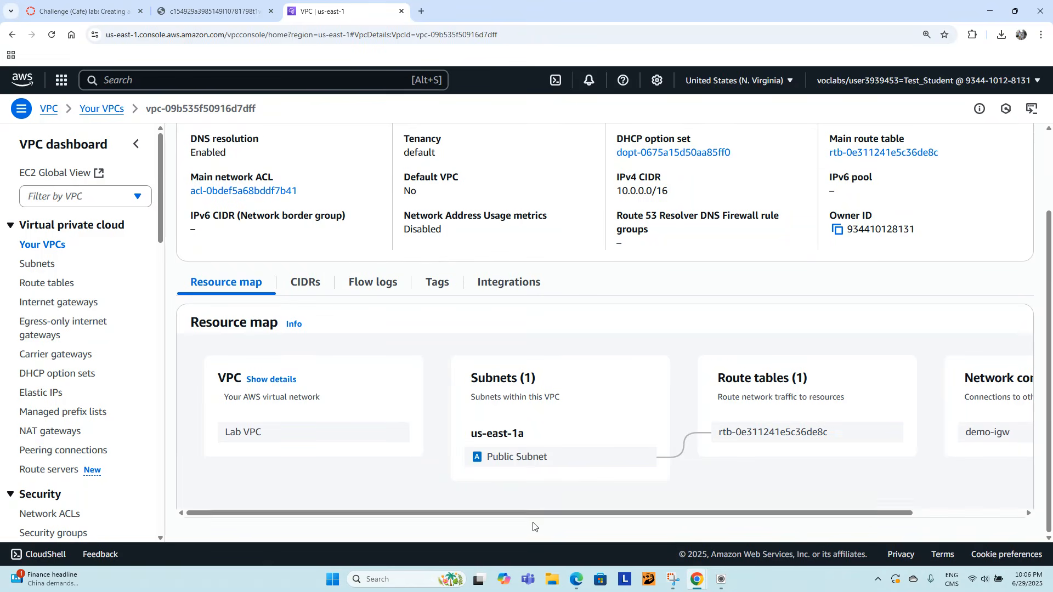
pyautogui.moveTo(529, 518); pyautogui.dragTo(611, 521)
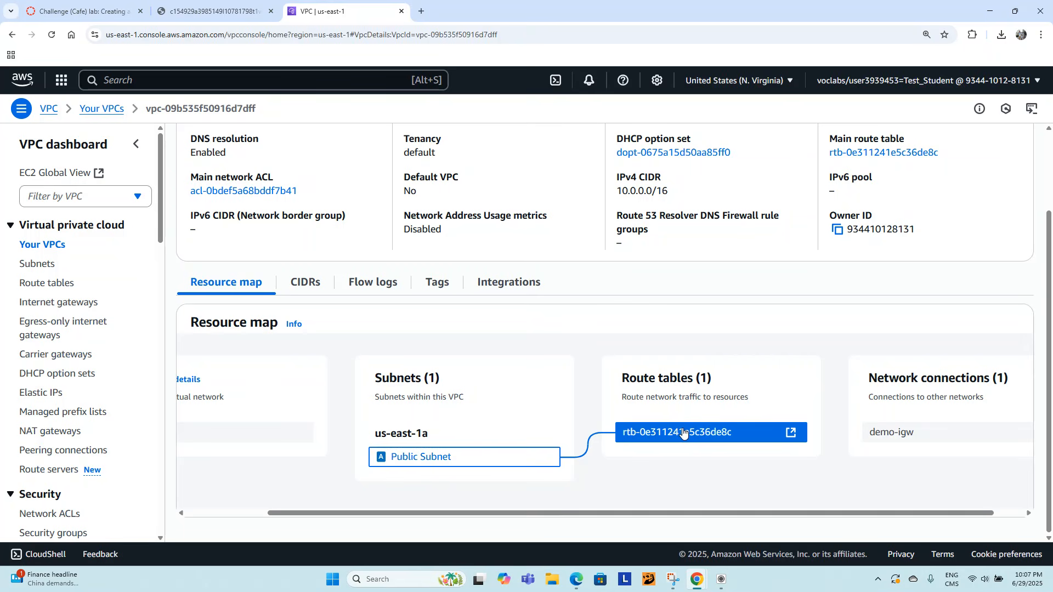
pyautogui.click(792, 435)
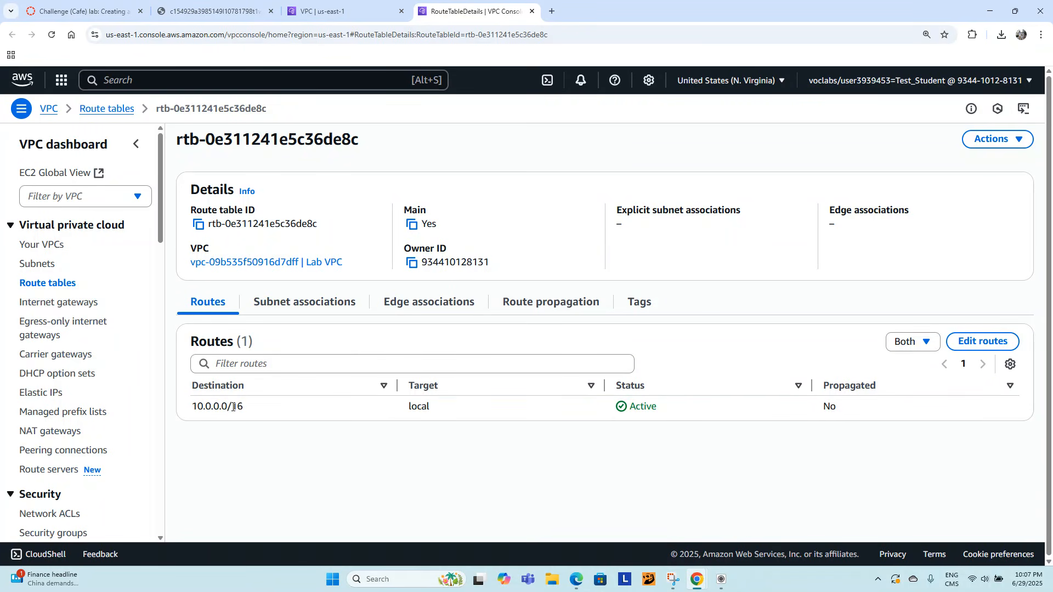
# - Start editing the route table's routes and add a new route with destination 0.0.0.0/0
pyautogui.click(968, 344)
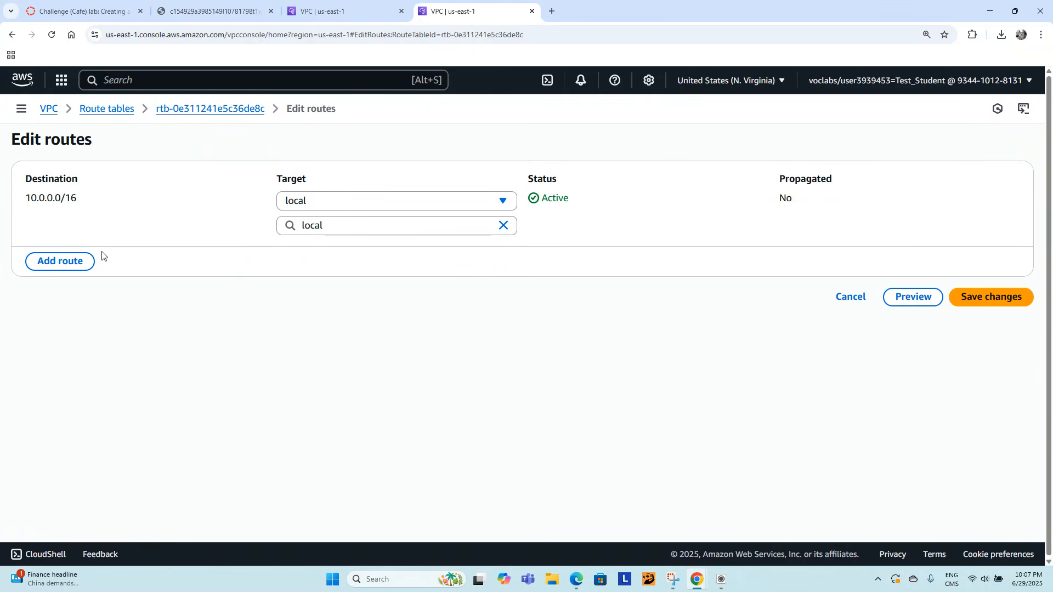
pyautogui.click(69, 264)
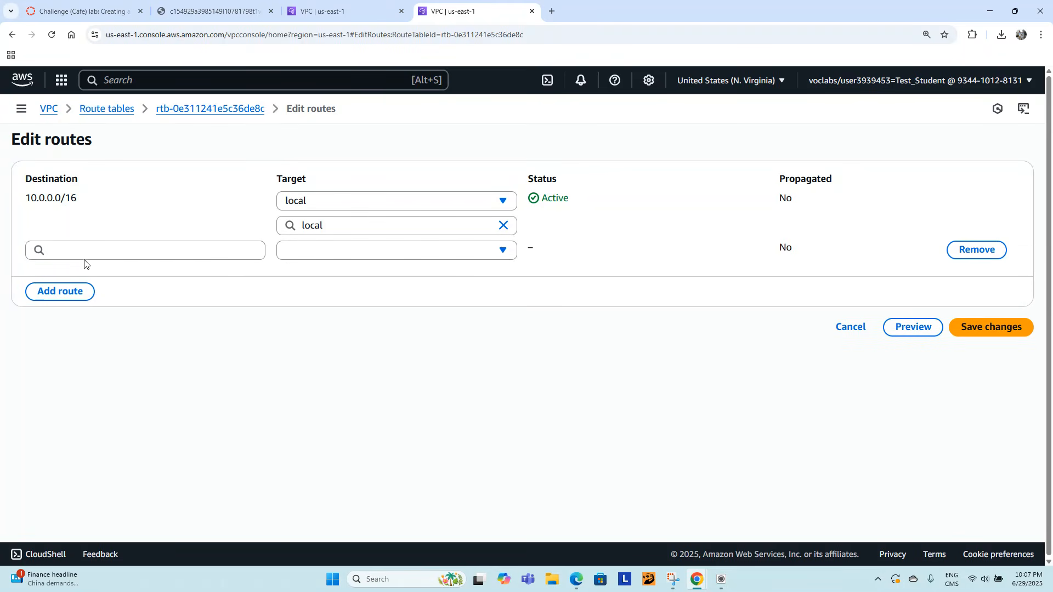
pyautogui.click(88, 251)
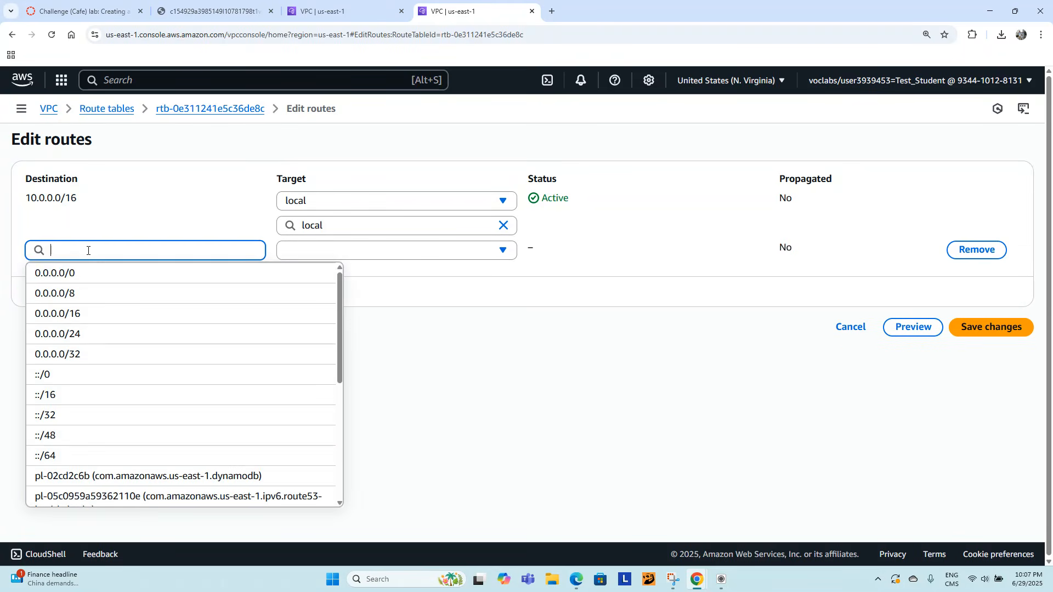
pyautogui.click(70, 276)
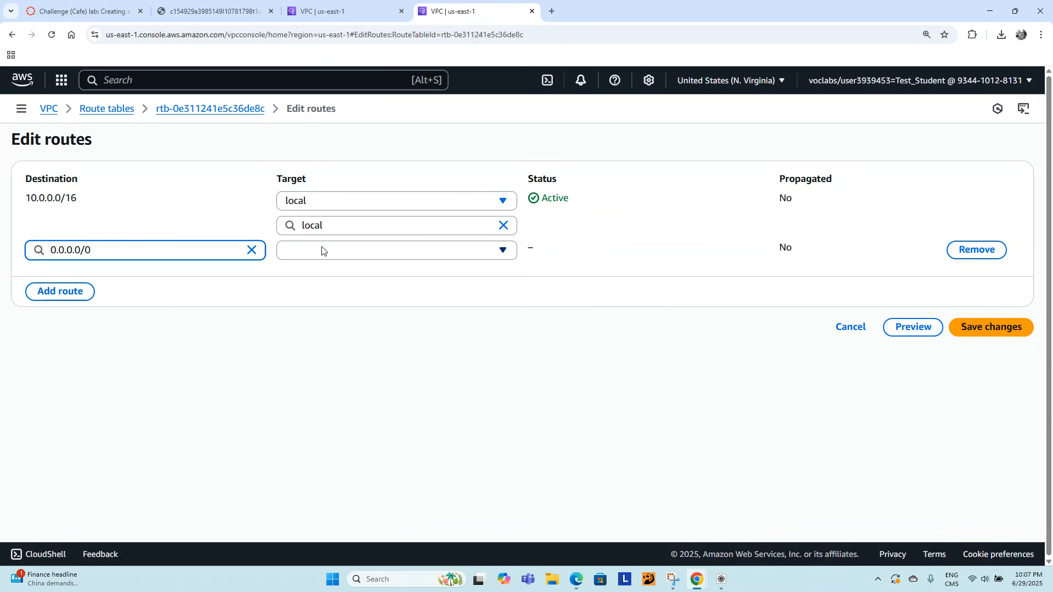
# - Set the new route's target to the demo-igw internet gateway and save the route changes
pyautogui.click(447, 252)
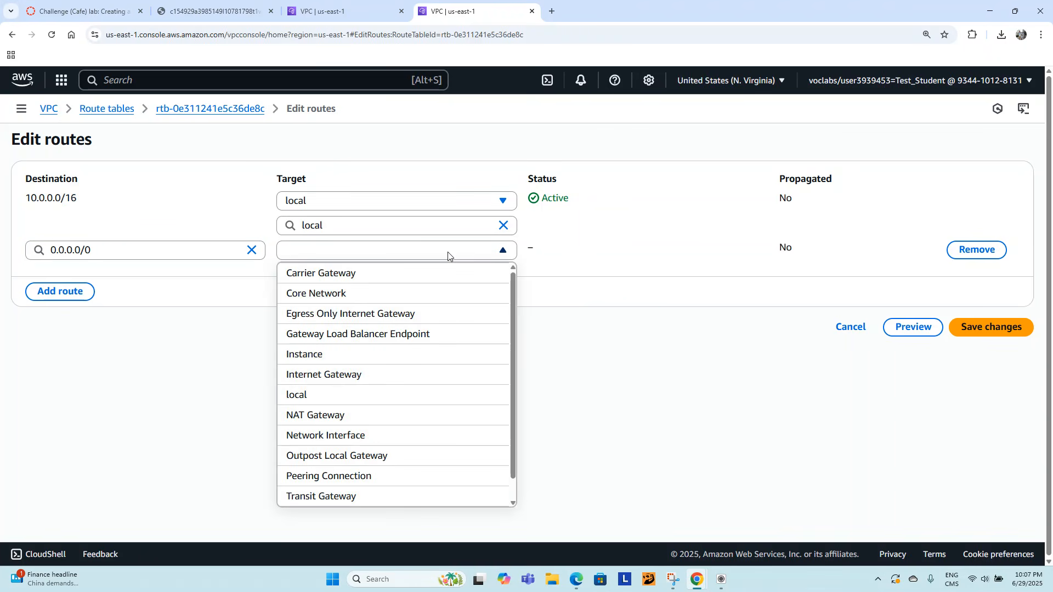
pyautogui.click(326, 376)
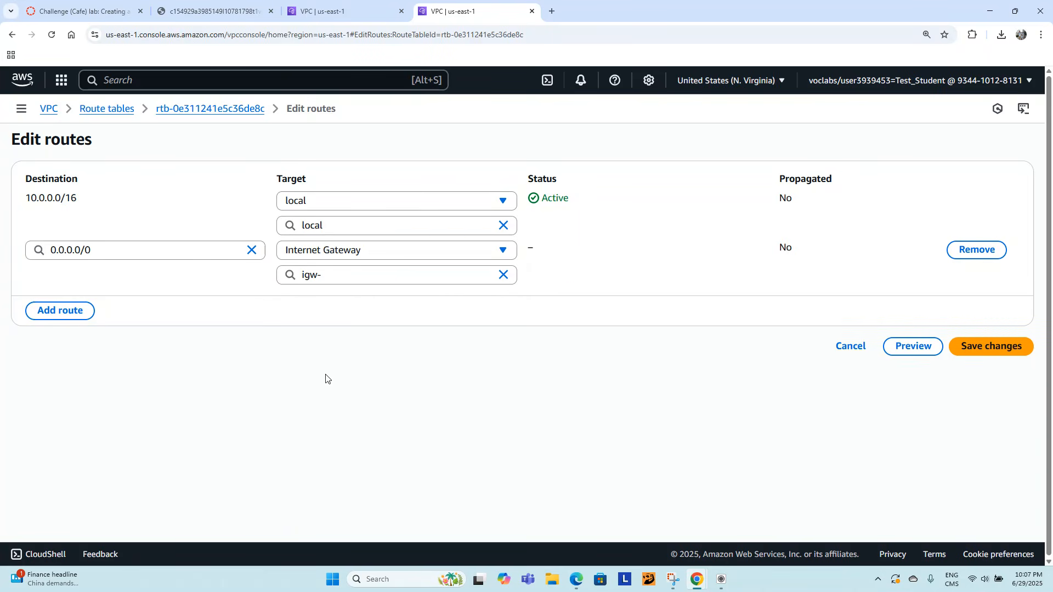
pyautogui.click(384, 276)
pyautogui.click(363, 319)
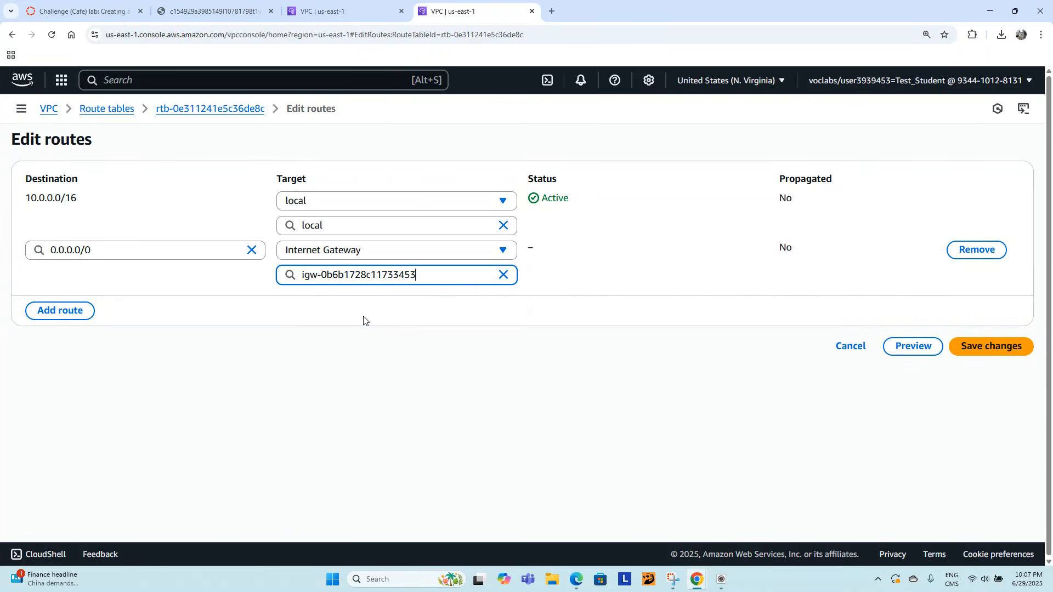
pyautogui.click(743, 300)
pyautogui.click(1004, 351)
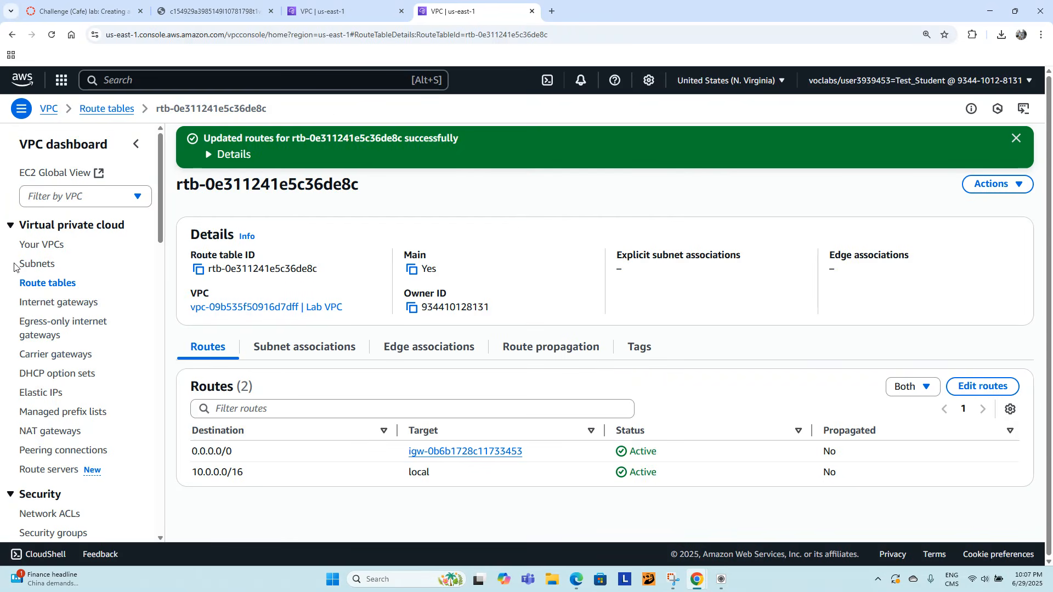
# - Examine Lab VPC's resource map for the path from Public Subnet through the route table to demo-igw
pyautogui.click(48, 251)
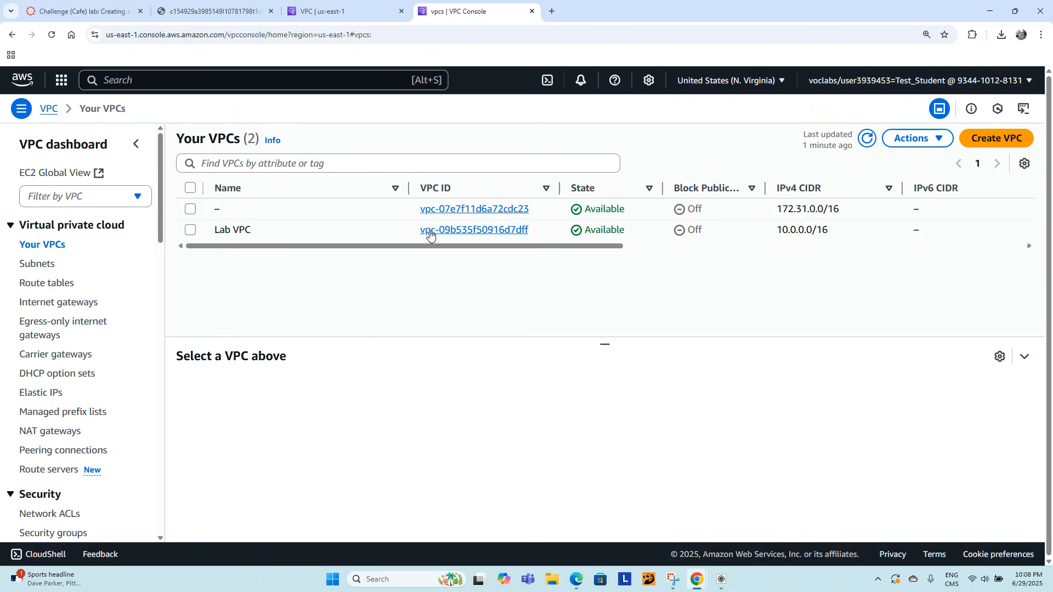
pyautogui.click(461, 231)
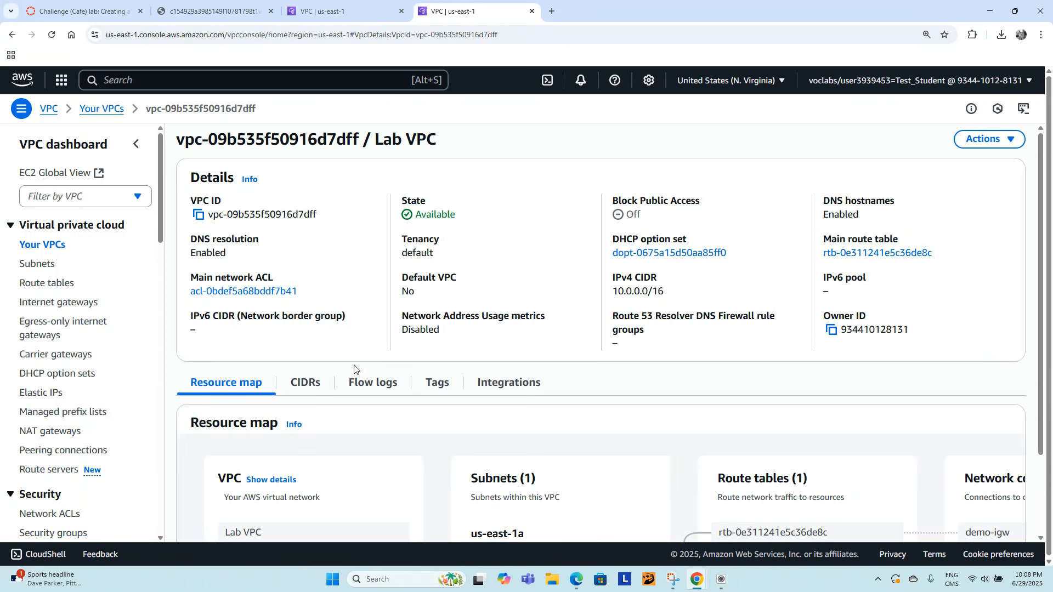
pyautogui.scroll(-2, 436, 312)
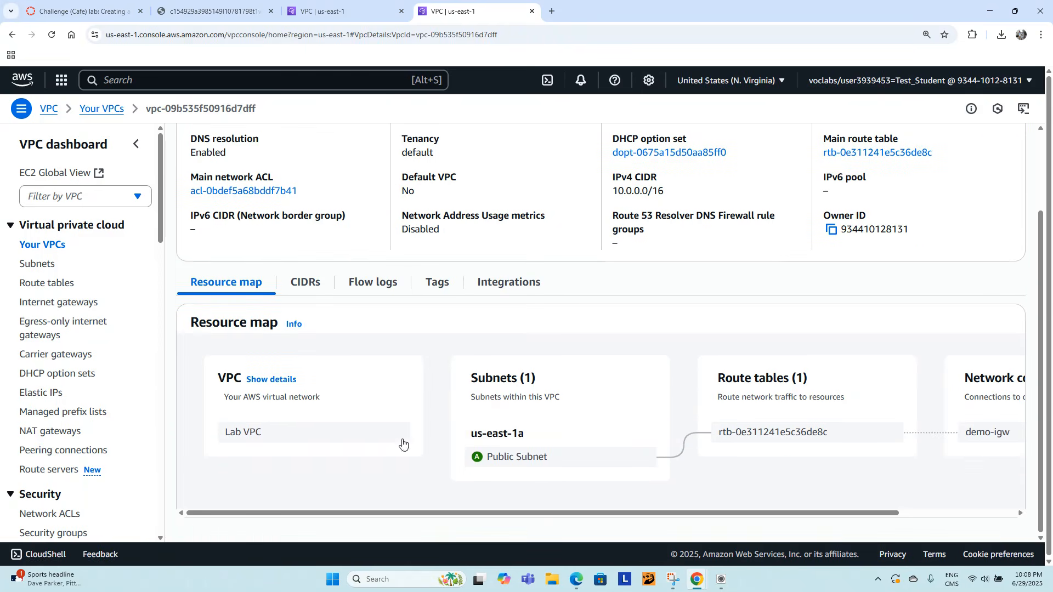
pyautogui.moveTo(559, 515); pyautogui.dragTo(649, 523)
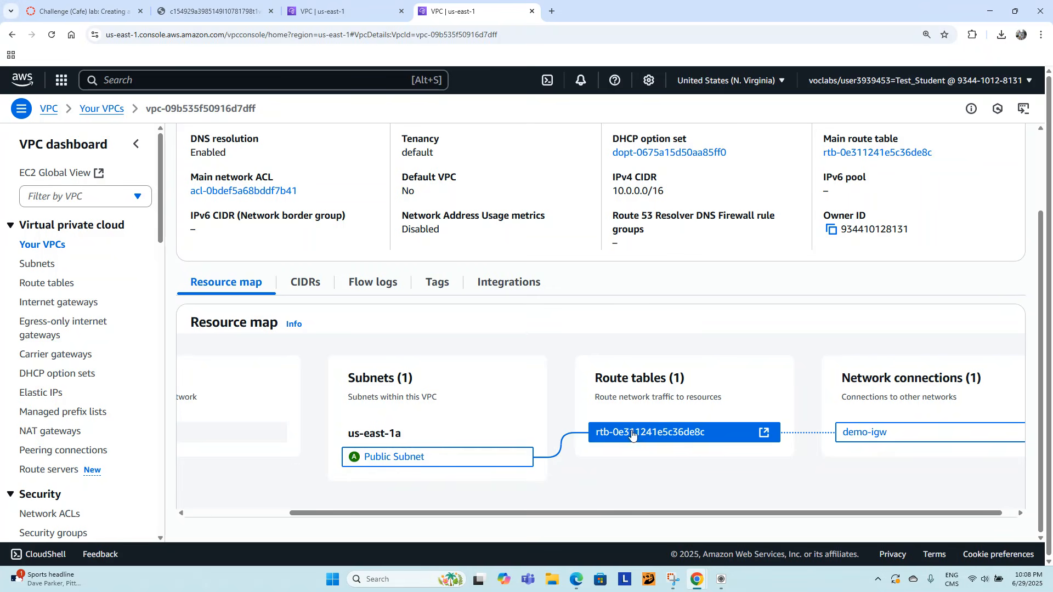
pyautogui.moveTo(544, 511); pyautogui.dragTo(439, 513)
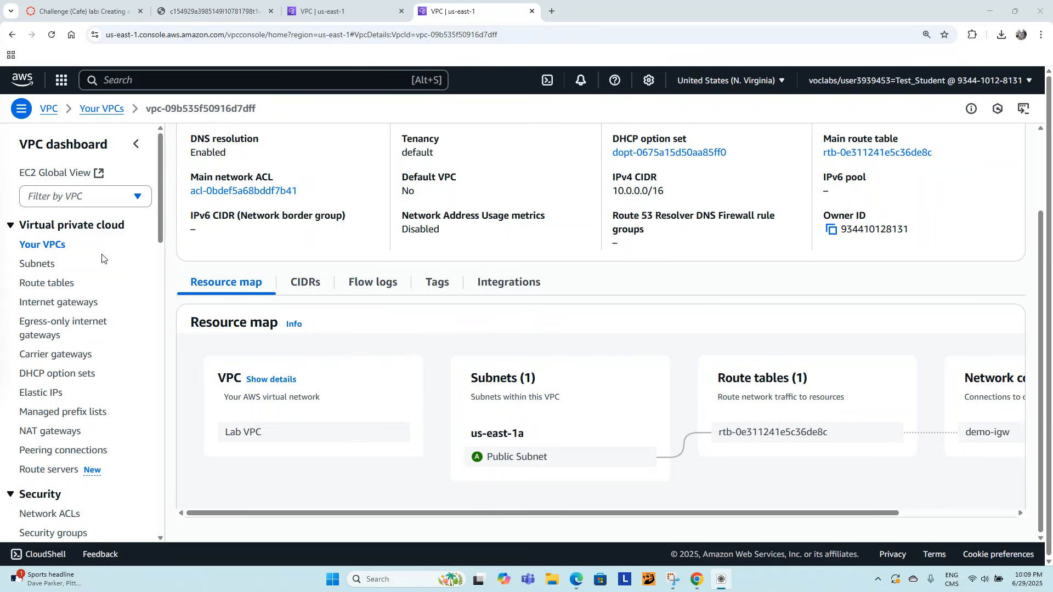
# - Return to the first VPC browser tab, search the AWS services for "ec2" and open EC2
pyautogui.rightClick(53, 245)
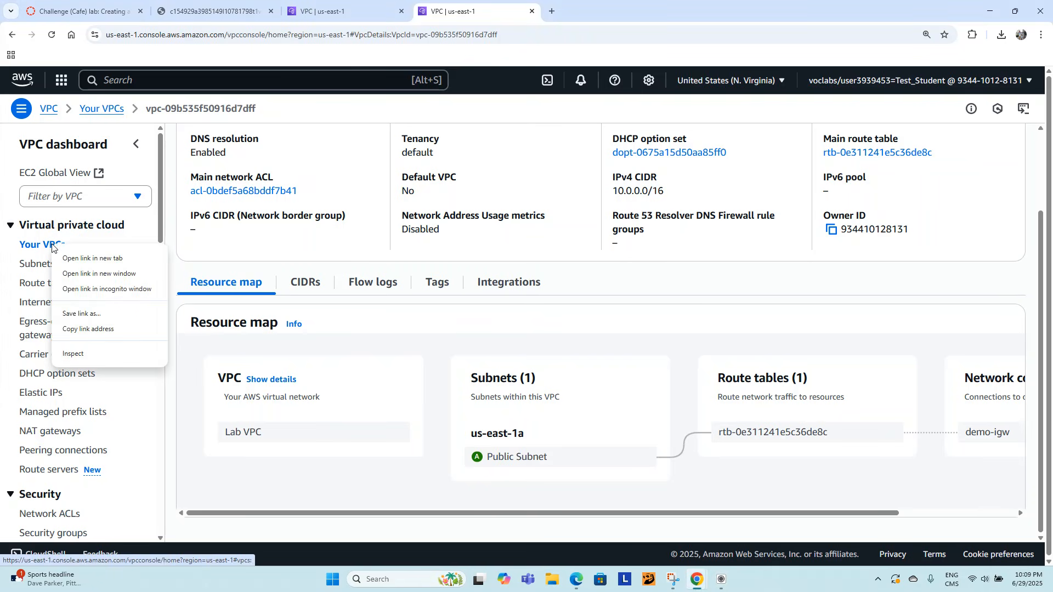
pyautogui.click(334, 11)
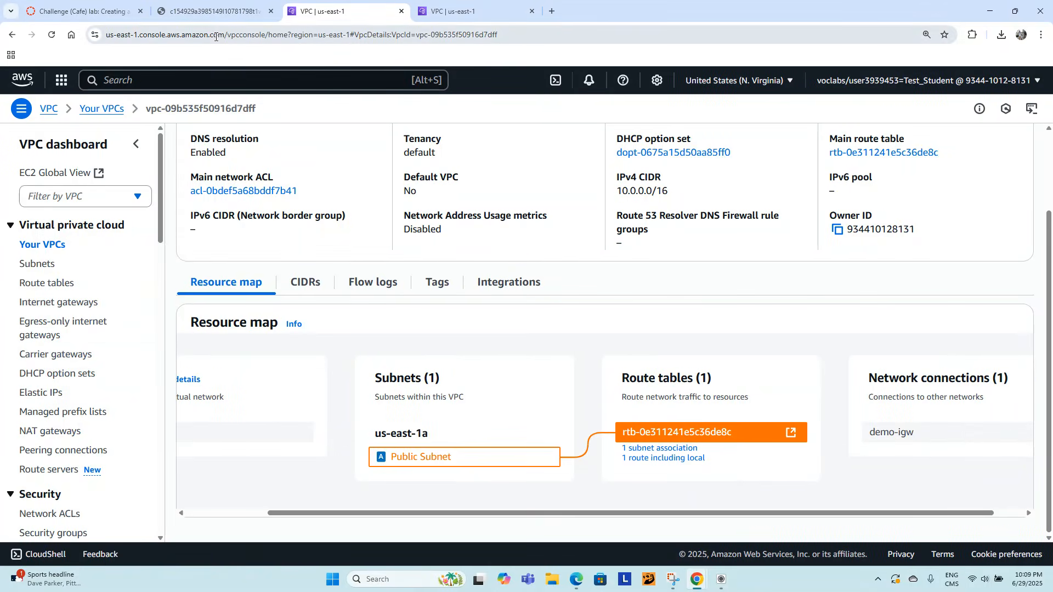
pyautogui.click(139, 79)
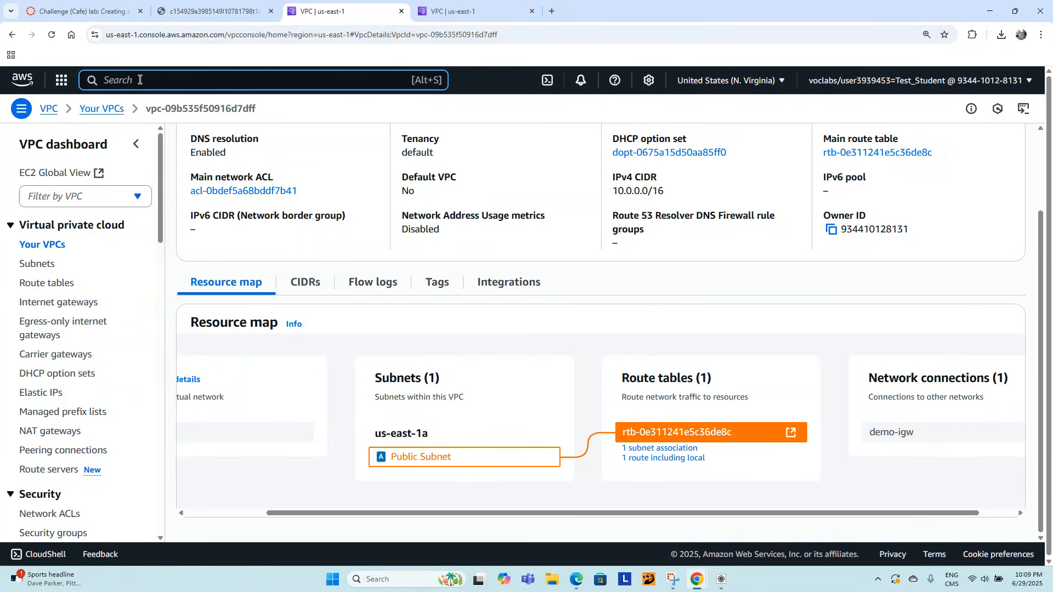
pyautogui.write('r')
pyautogui.write('ec')
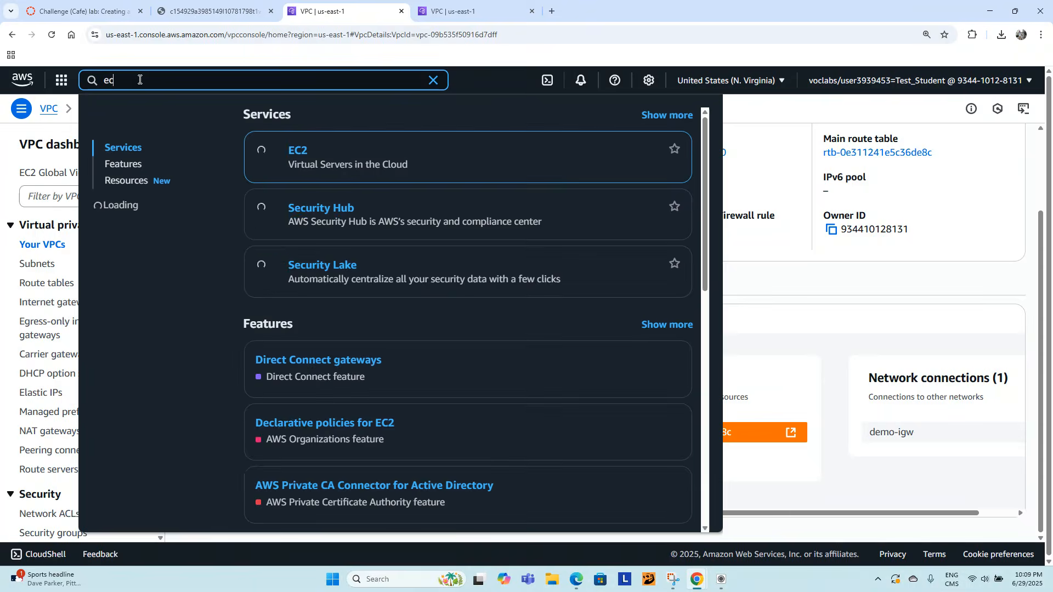
pyautogui.write('2')
pyautogui.click(296, 154)
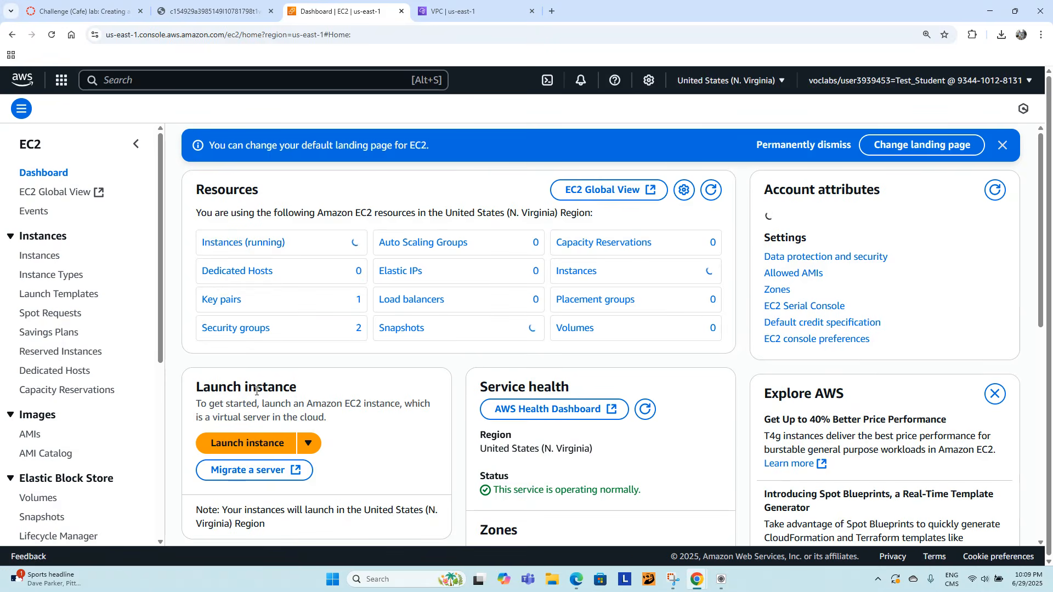
# - Start launching a new EC2 instance and name it "Bastion Host"
pyautogui.click(248, 445)
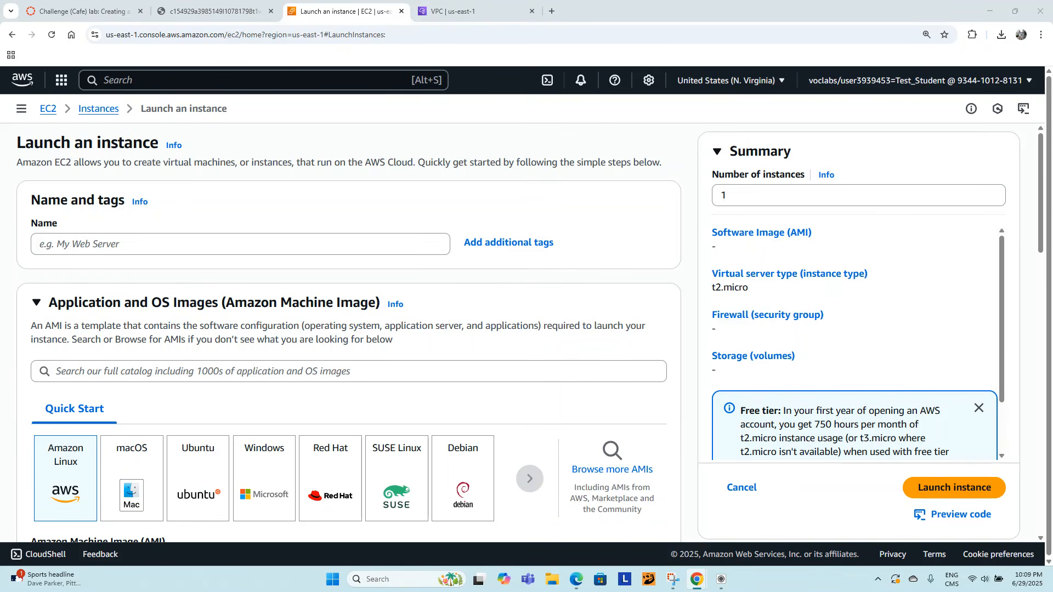
pyautogui.click(94, 245)
pyautogui.write('Bastion Host')
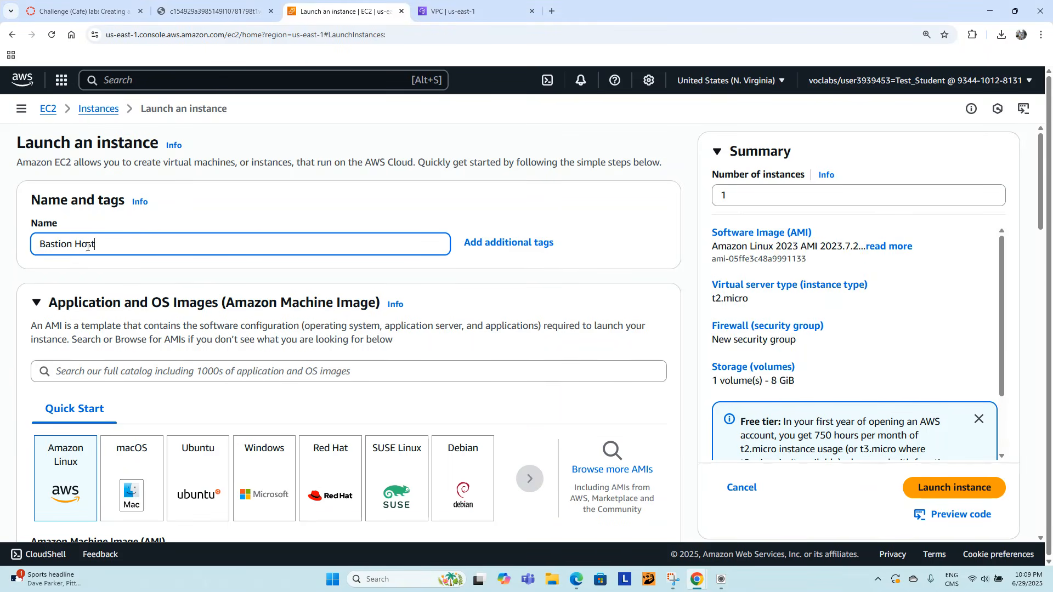
# - Keep the Amazon Linux 2023 AMI and t2.micro type, and select vockey as the instance's key pair
pyautogui.scroll(-4, 348, 317)
pyautogui.scroll(-1, 349, 316)
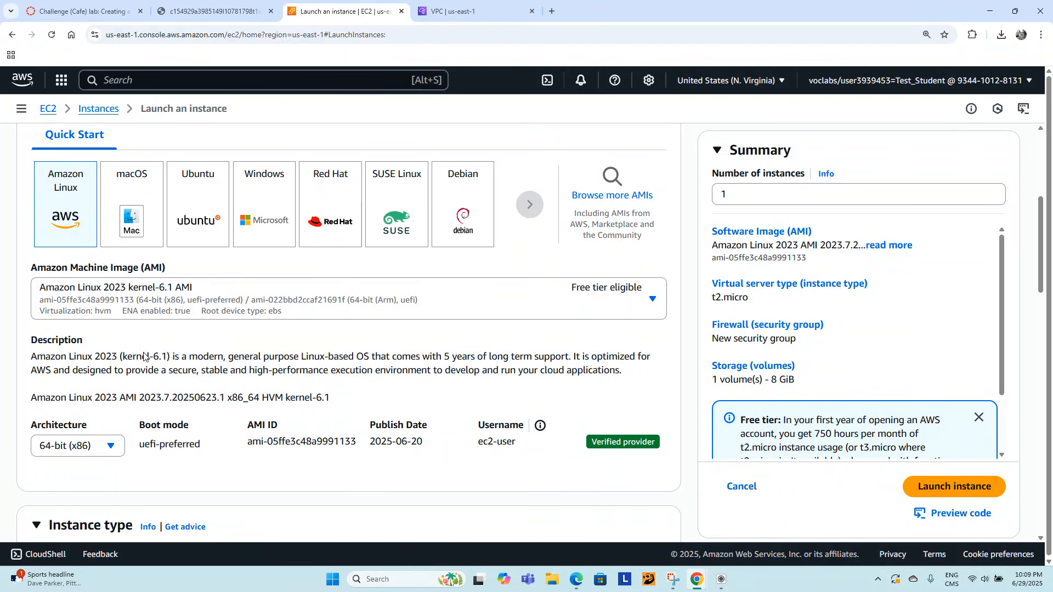
pyautogui.scroll(-3, 183, 388)
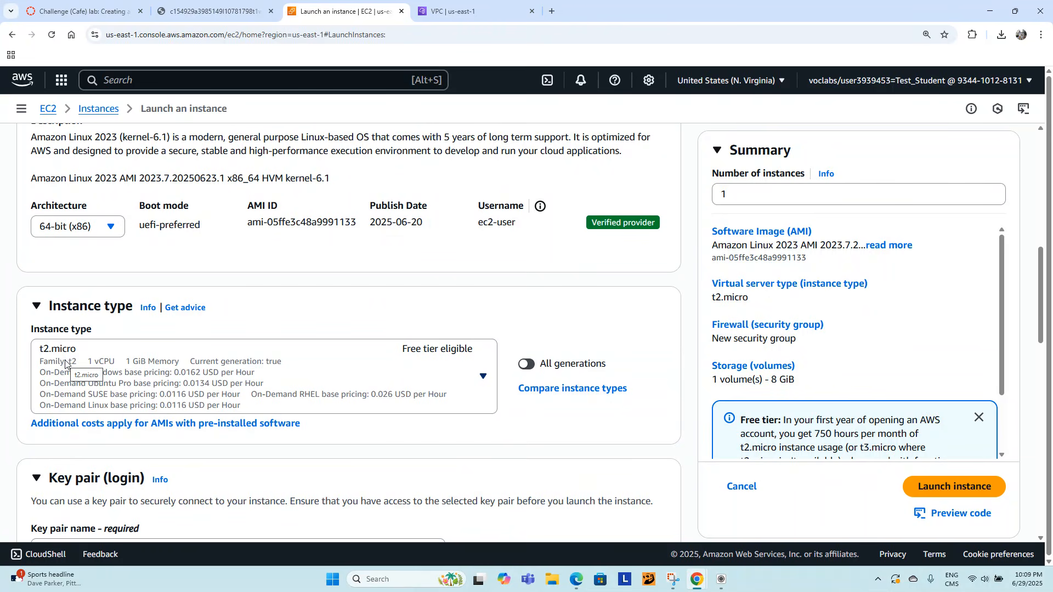
pyautogui.scroll(-3, 269, 437)
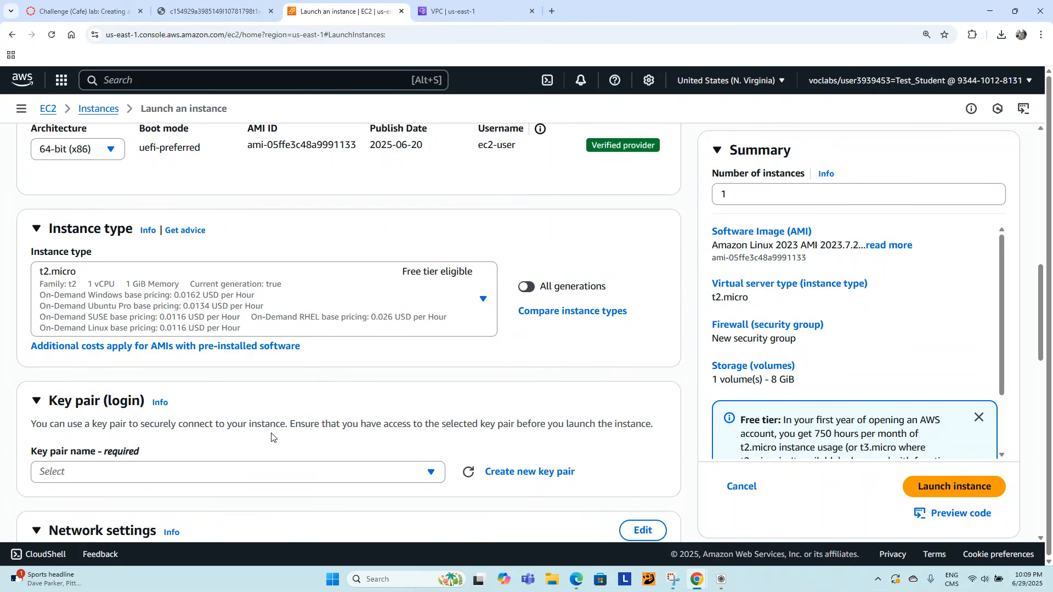
pyautogui.click(187, 387)
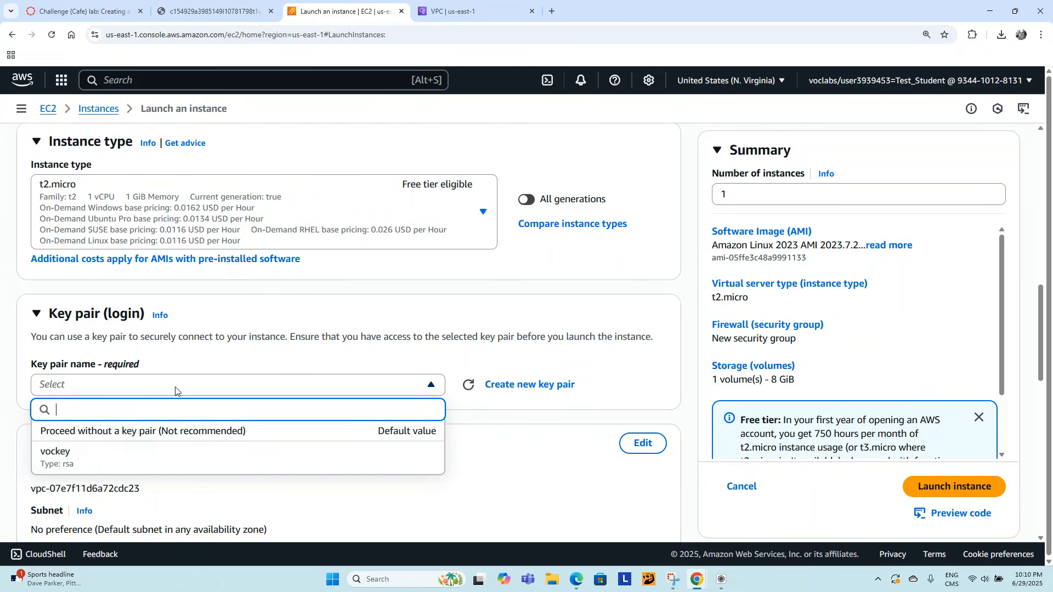
pyautogui.click(70, 451)
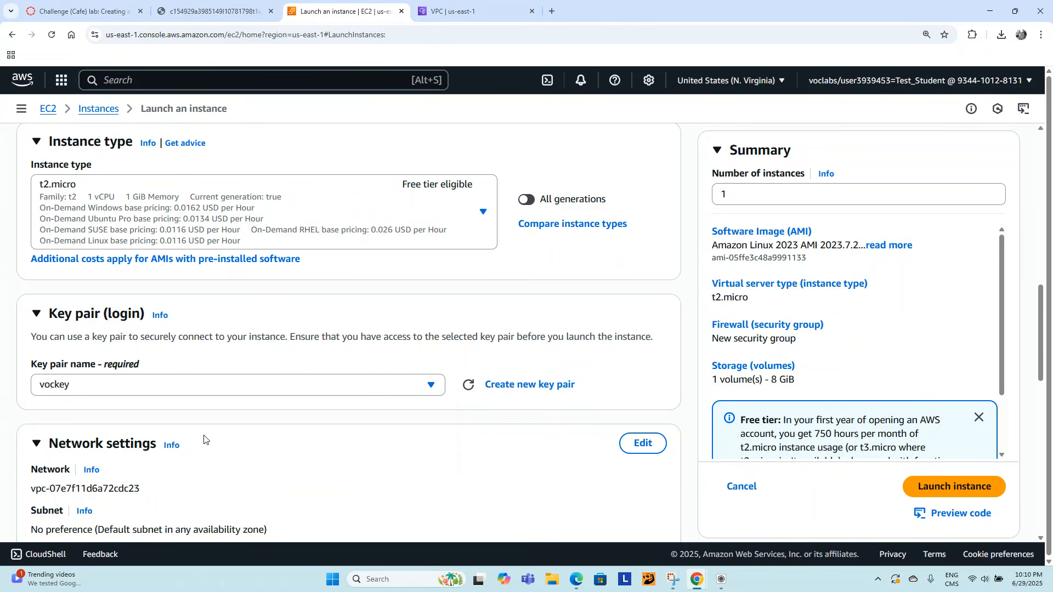
# - Edit the network settings to use Lab VPC with its Public Subnet and enable auto-assigning a public IP
pyautogui.scroll(-3, 203, 439)
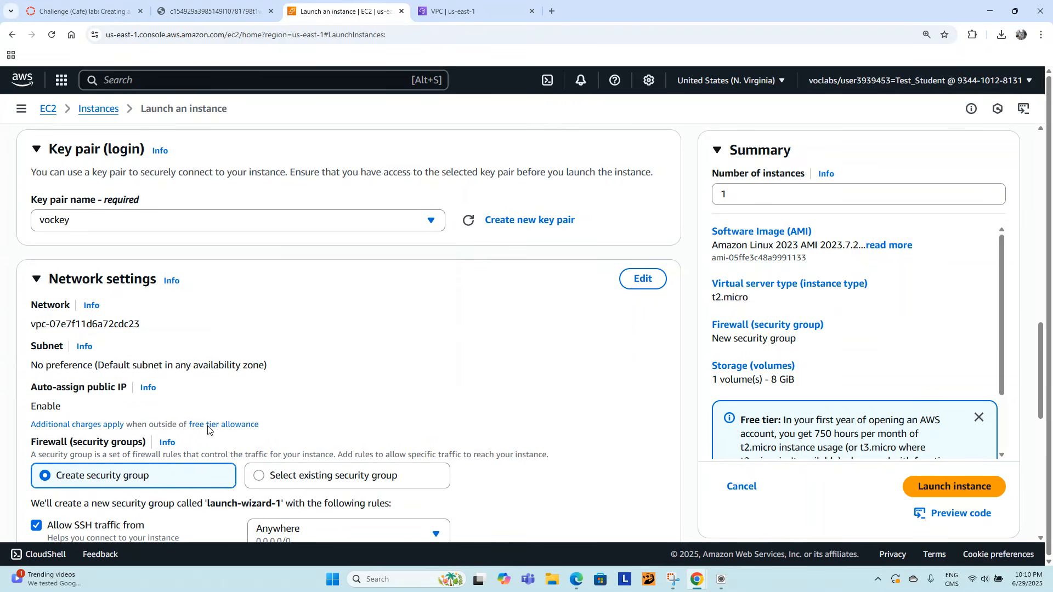
pyautogui.click(643, 279)
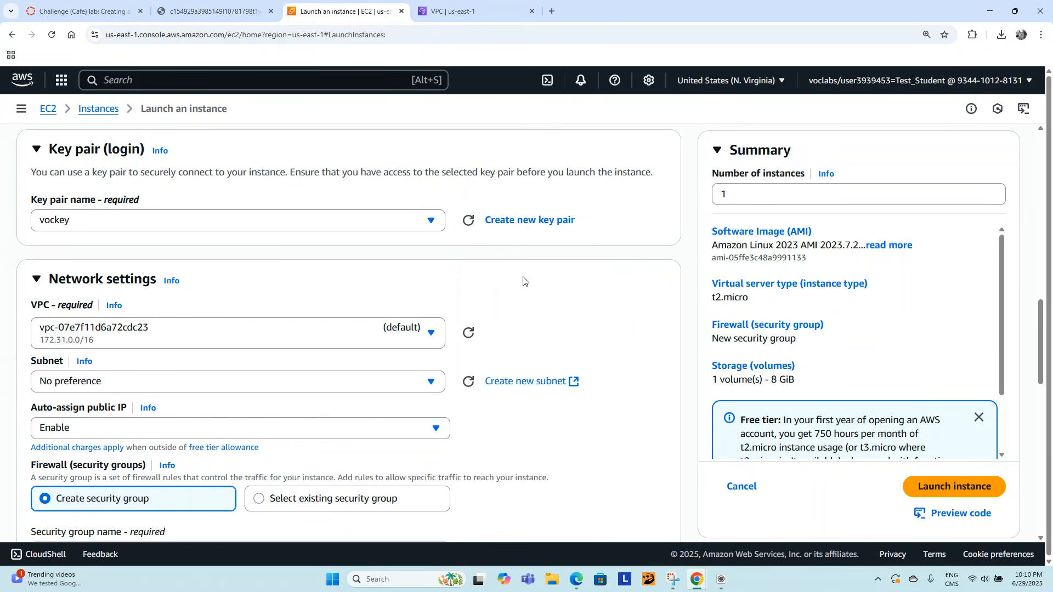
pyautogui.click(251, 330)
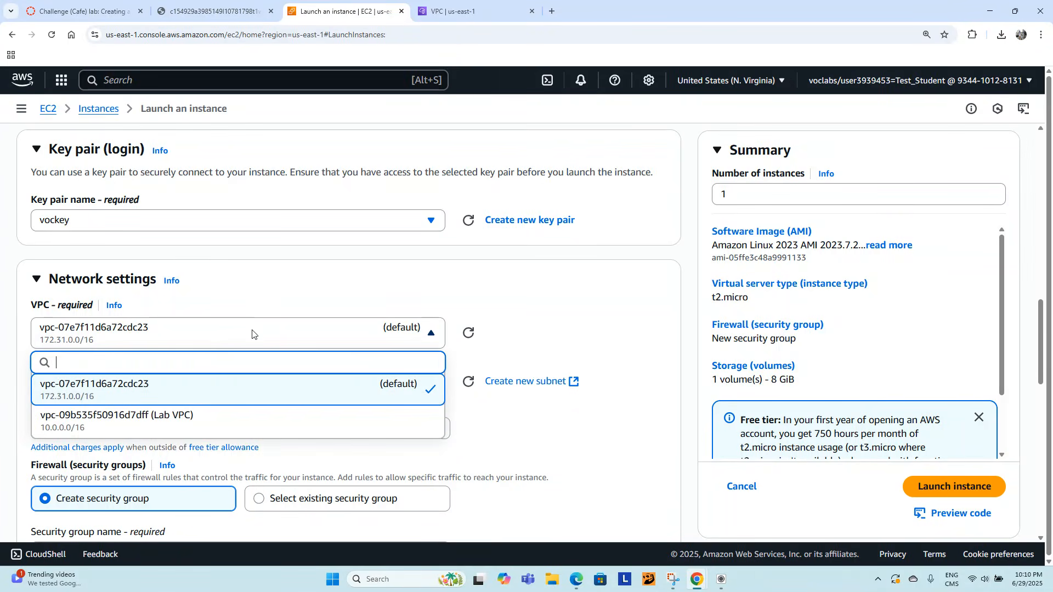
pyautogui.click(213, 415)
pyautogui.scroll(-3, 557, 337)
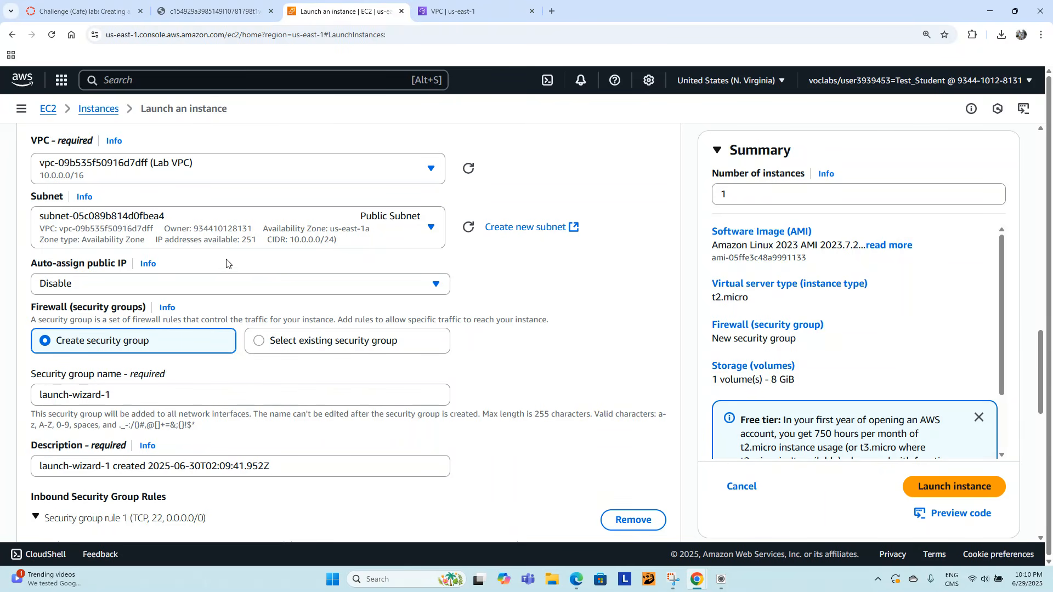
pyautogui.click(111, 290)
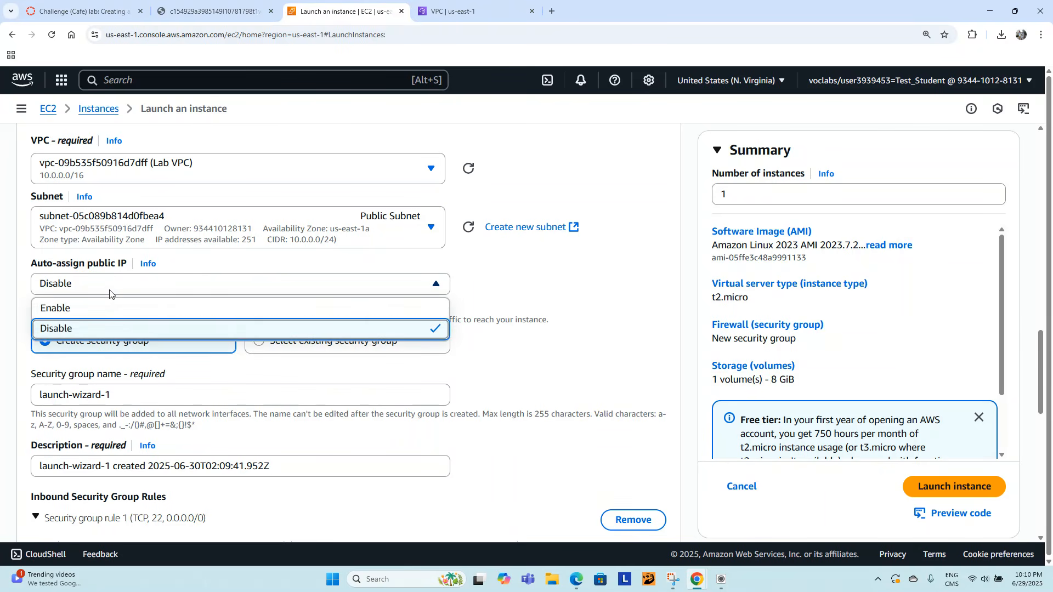
pyautogui.click(54, 310)
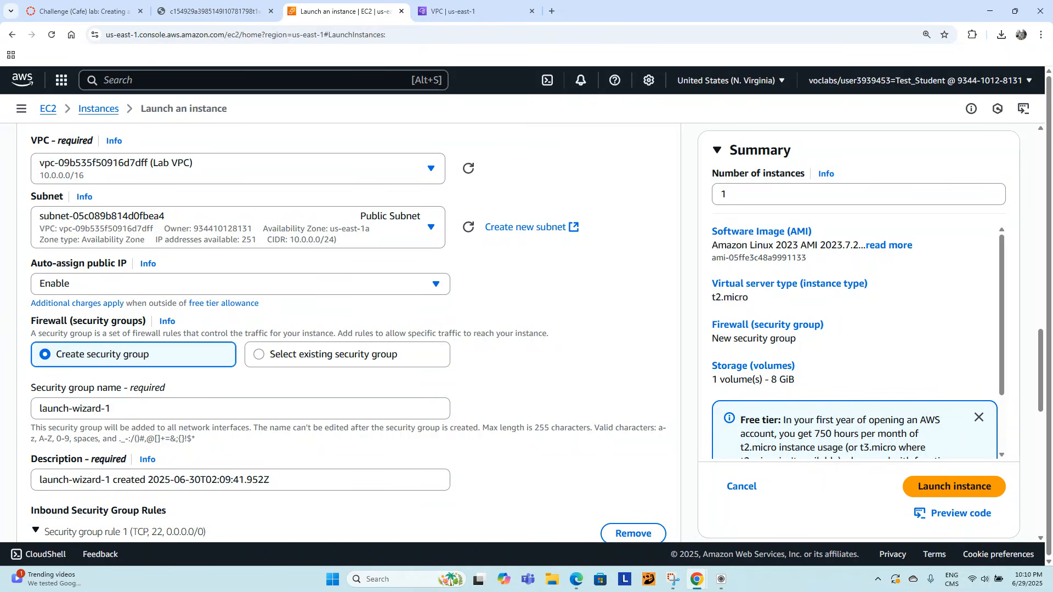
# - Name the new security group "Bastion Host SG"
pyautogui.scroll(-2, 175, 244)
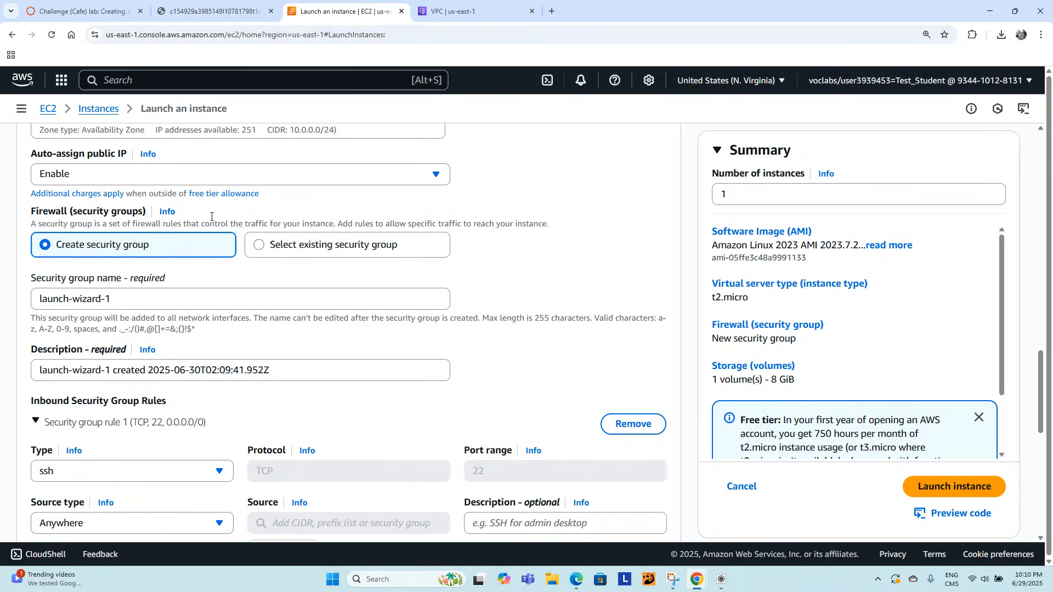
pyautogui.tripleClick(134, 300)
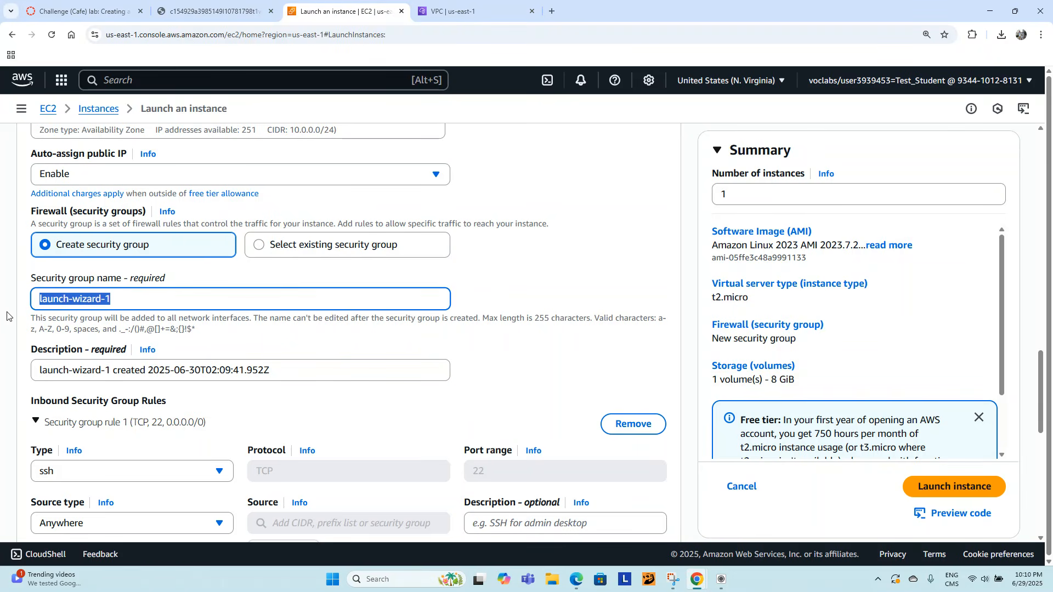
pyautogui.write('B')
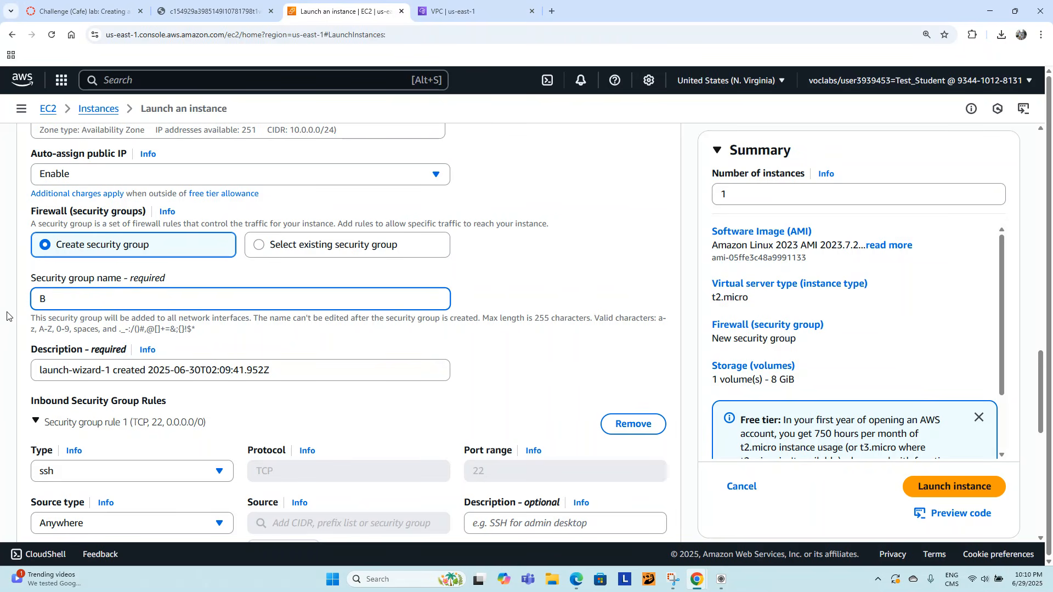
pyautogui.write('astion Host SG')
# - Restrict the inbound SSH rule's source type to My IP
pyautogui.scroll(-3, 231, 430)
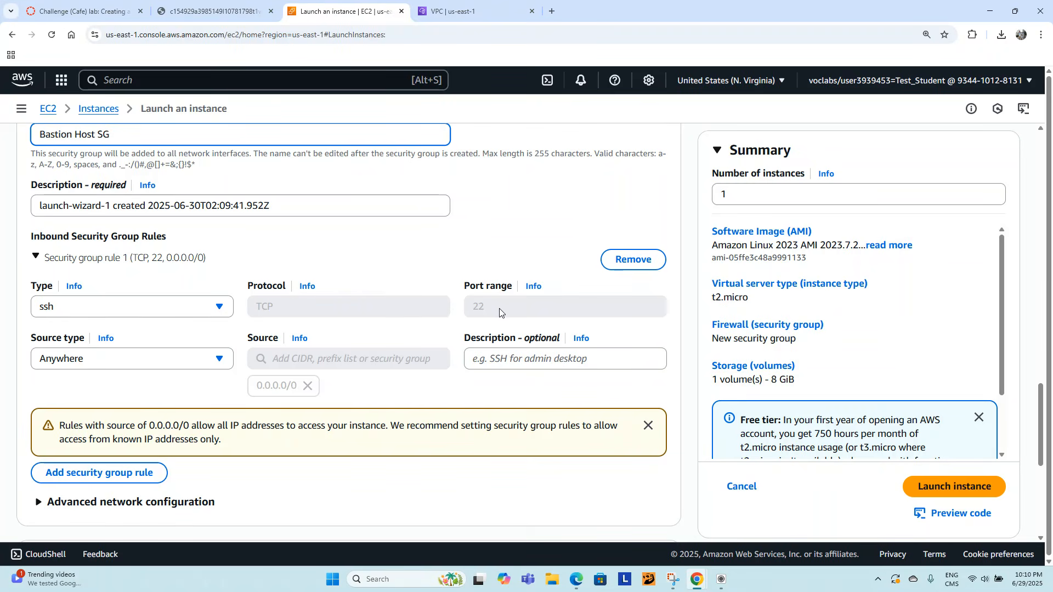
pyautogui.click(149, 363)
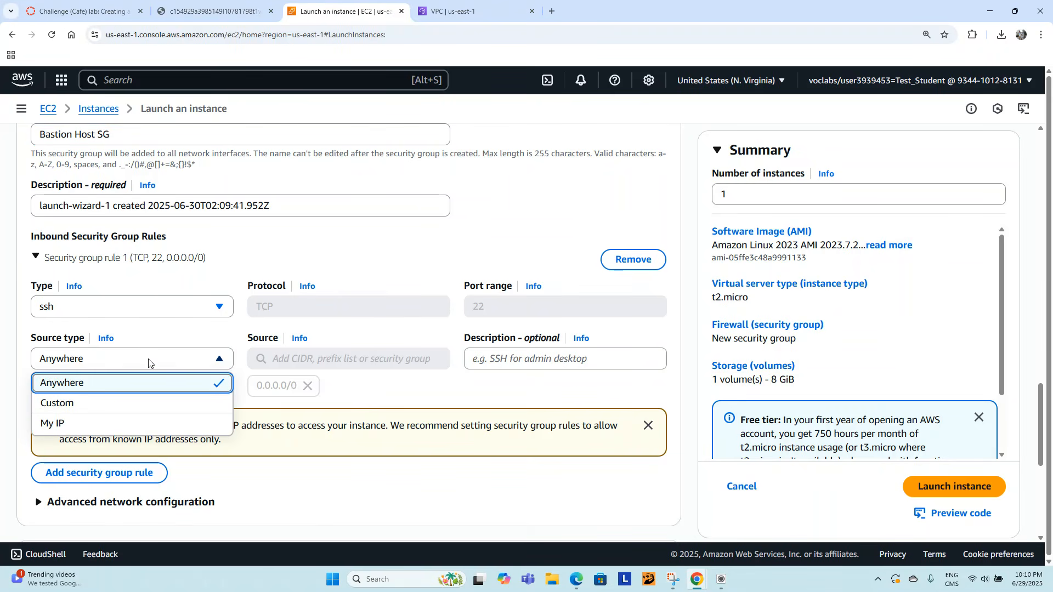
pyautogui.click(68, 425)
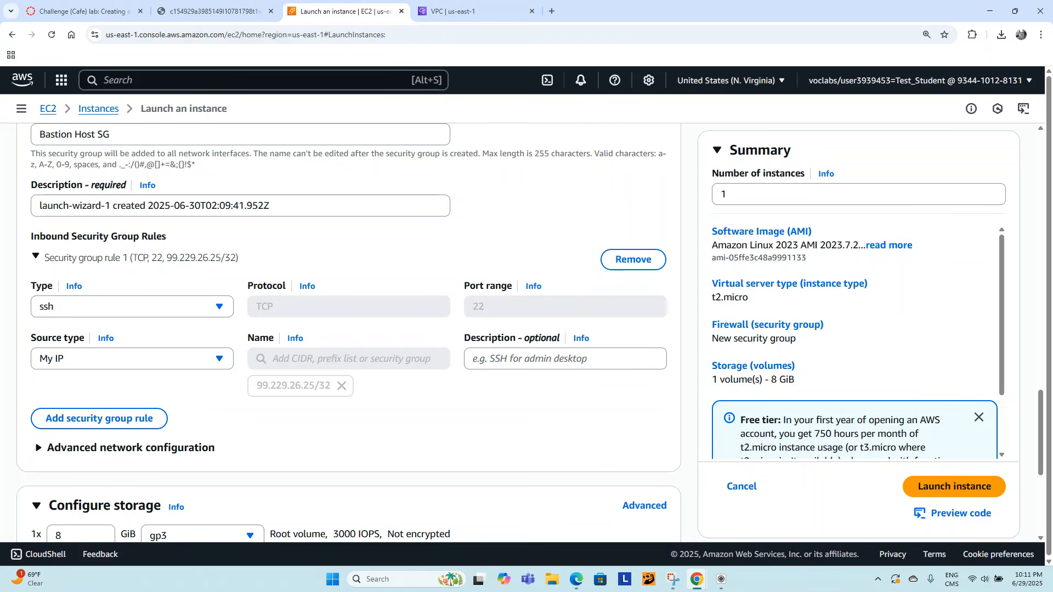
# - Launch the Bastion Host instance with the default storage and open the EC2 instances list
pyautogui.scroll(-4, 475, 384)
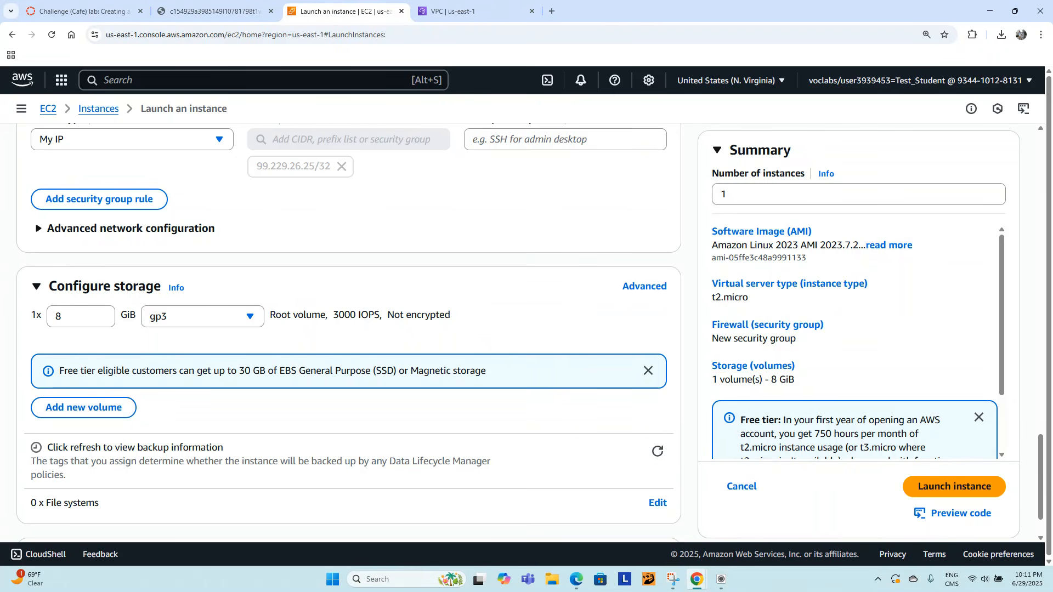
pyautogui.scroll(-1, 395, 242)
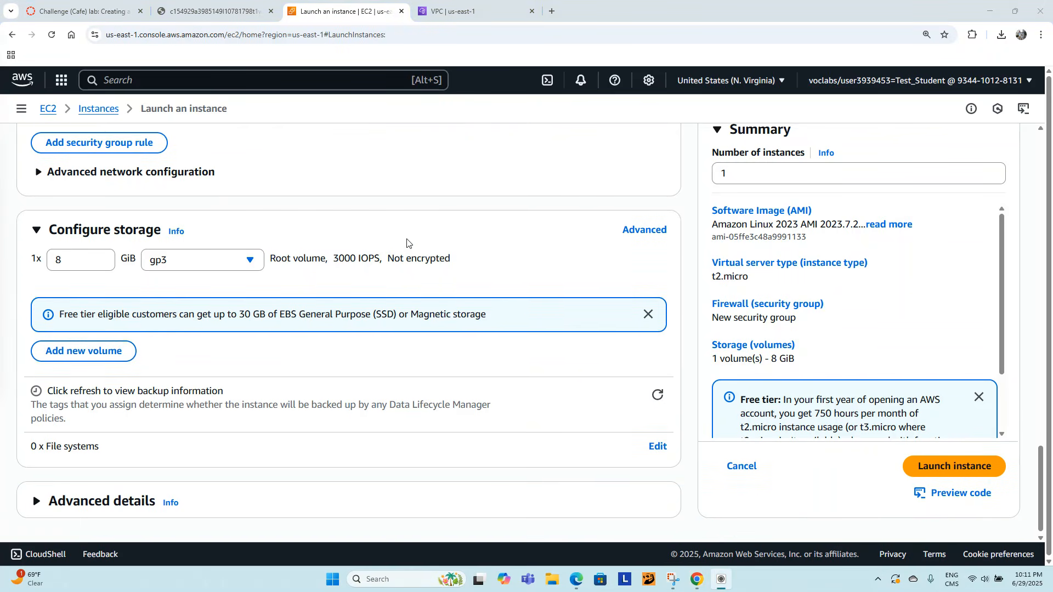
pyautogui.click(991, 470)
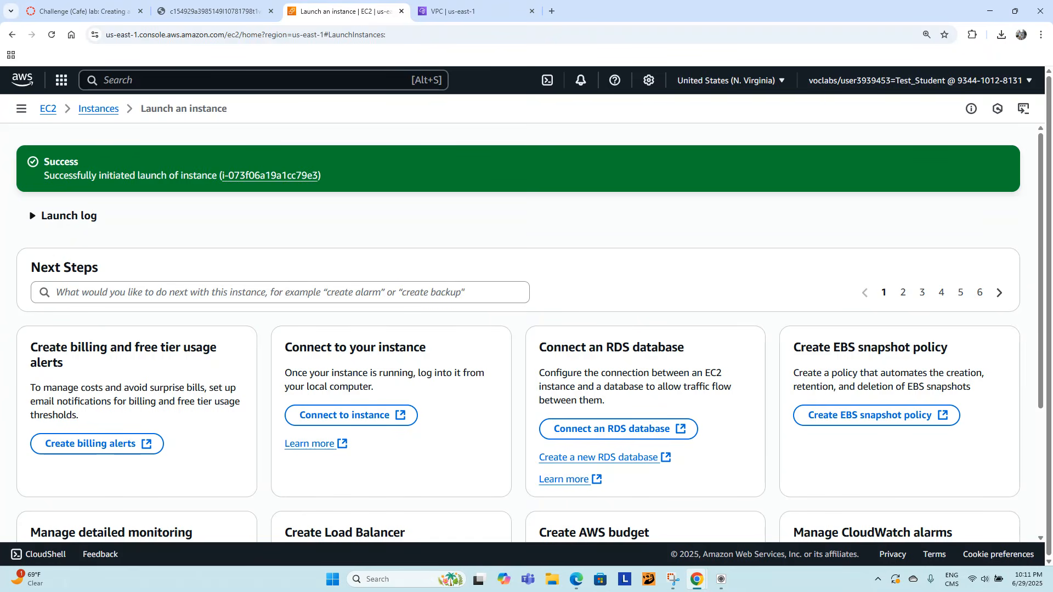
pyautogui.click(104, 112)
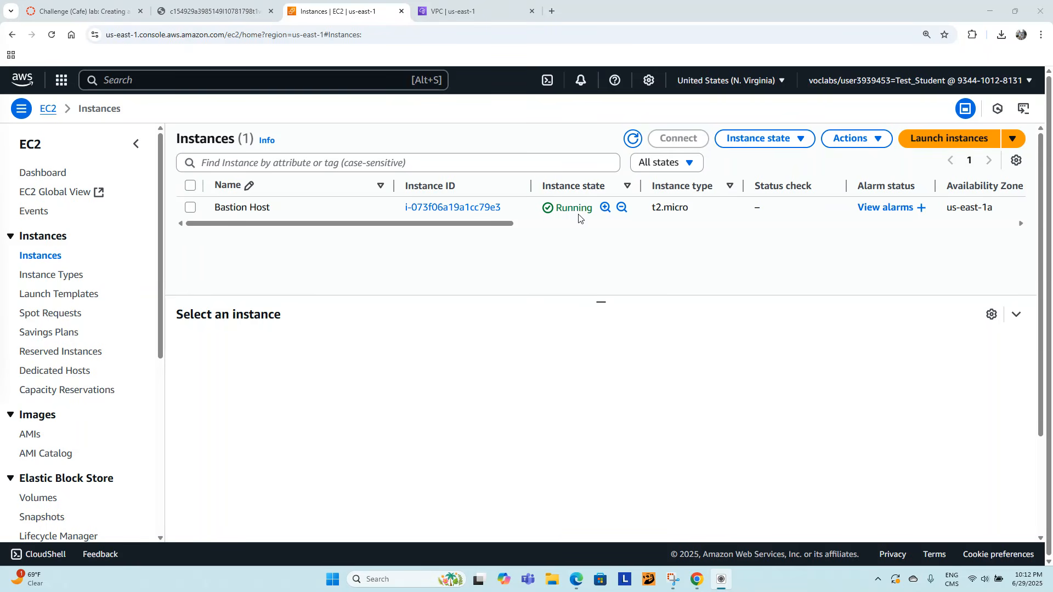
# - Return to the lab instructions, find Task 3 and download the SSH key as a PPK file
pyautogui.click(104, 11)
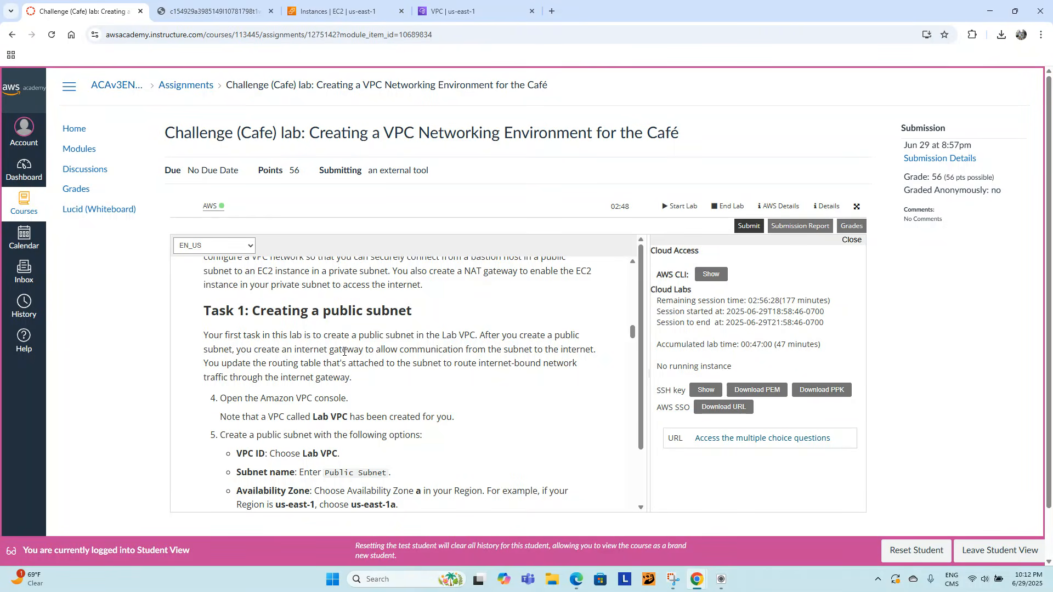
pyautogui.scroll(-10, 406, 378)
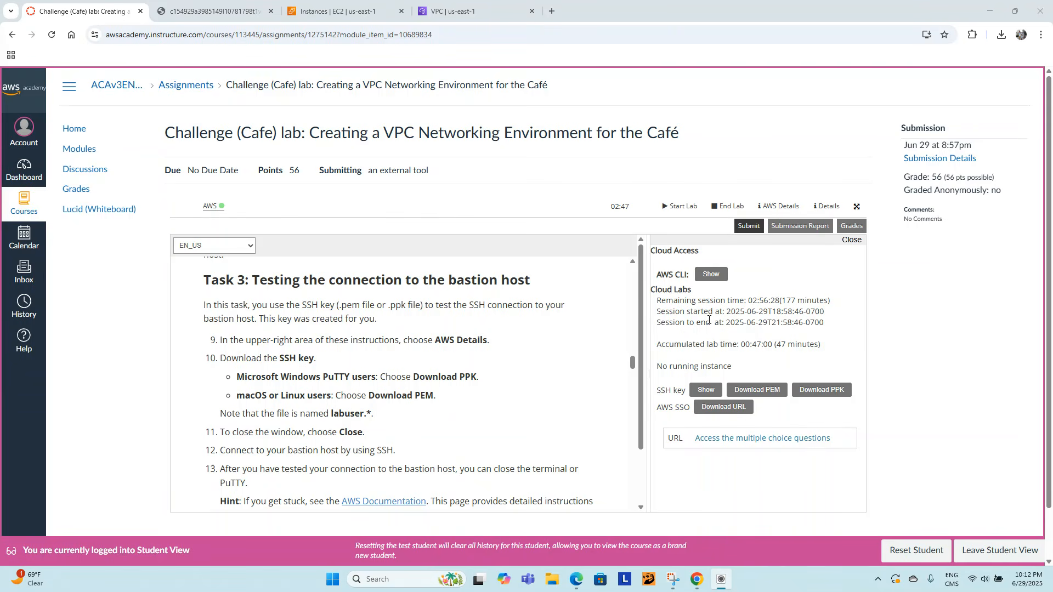
pyautogui.click(819, 394)
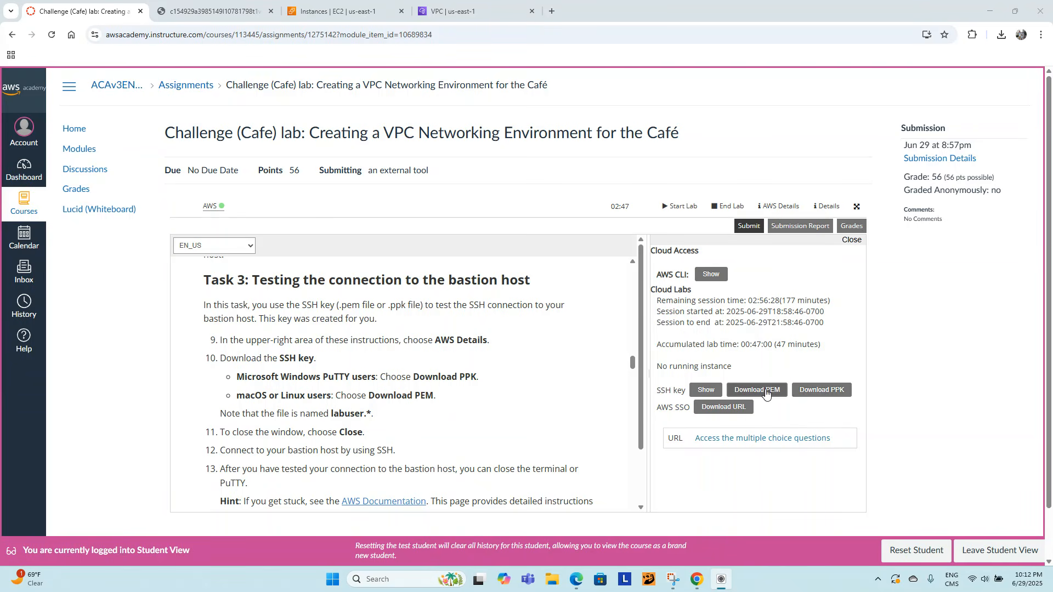
pyautogui.click(824, 390)
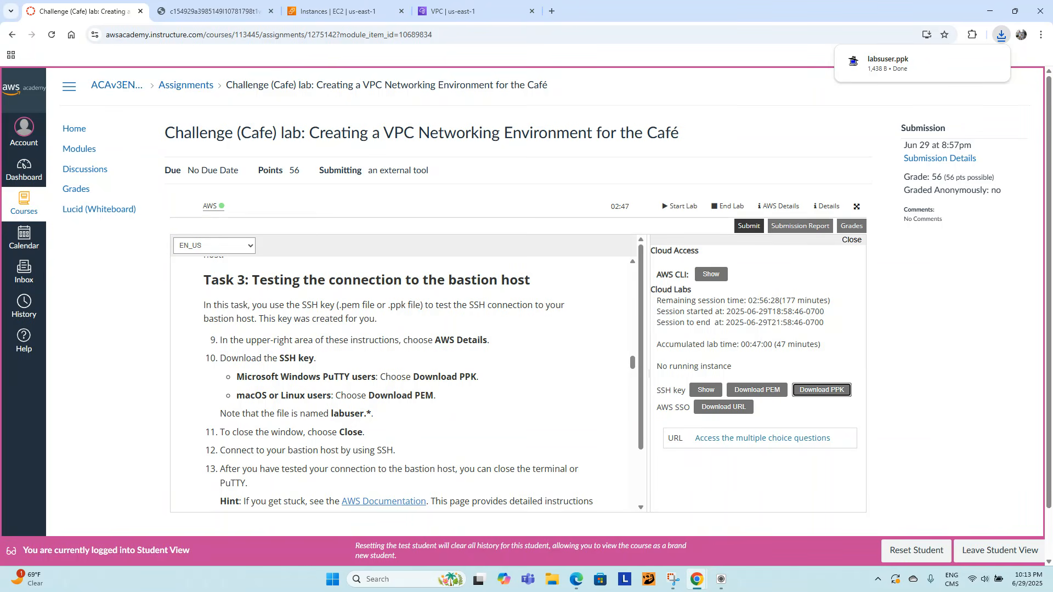
# - Follow the lab's PuTTY download link, and open the PuTTY (64-bit) program already on the desktop
pyautogui.scroll(-3, 322, 256)
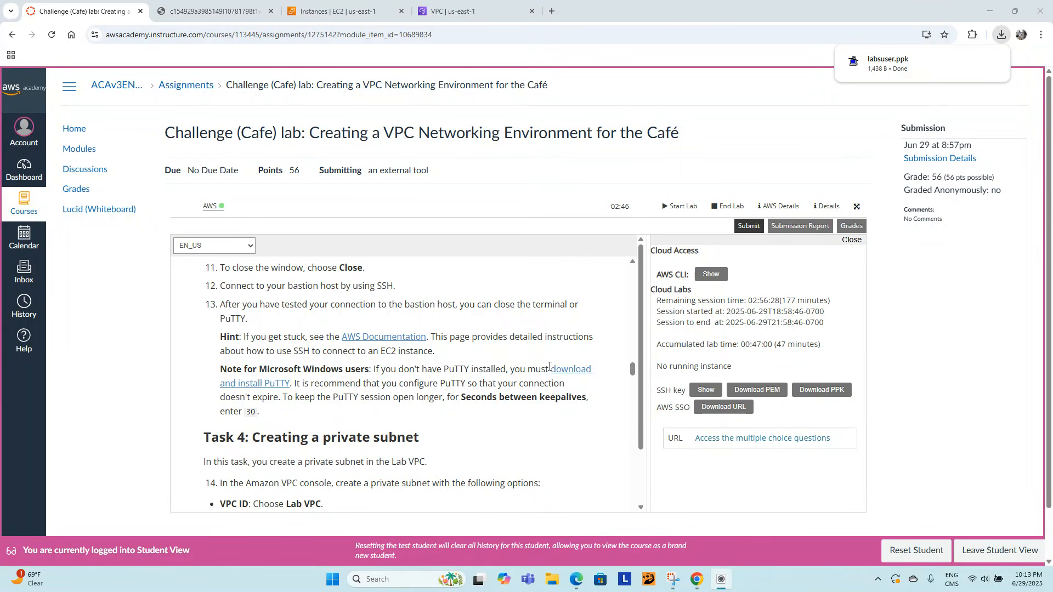
pyautogui.click(582, 373)
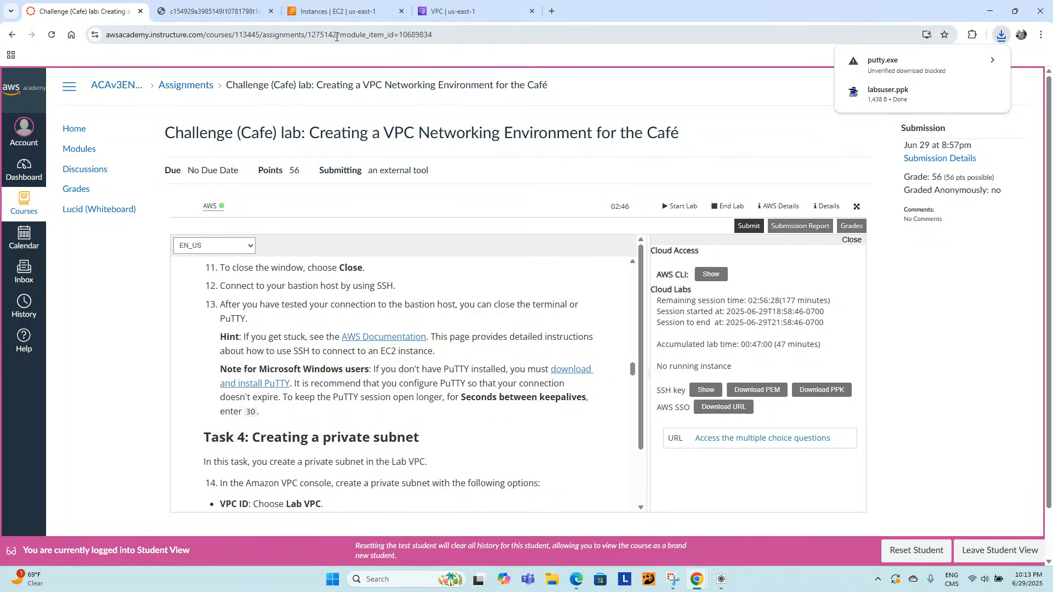
pyautogui.moveTo(895, 88)
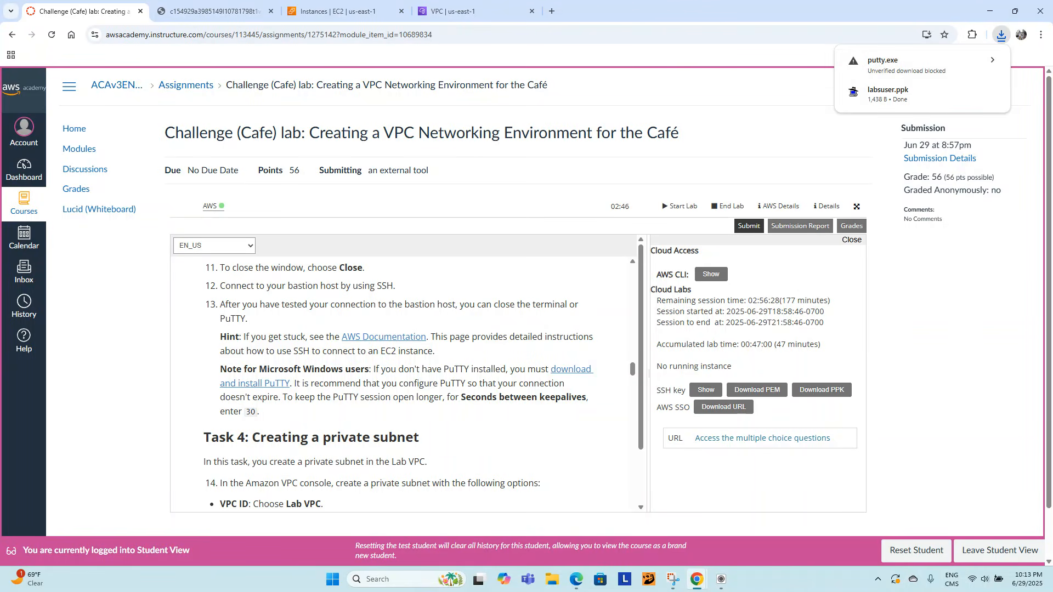
pyautogui.press('super+d')
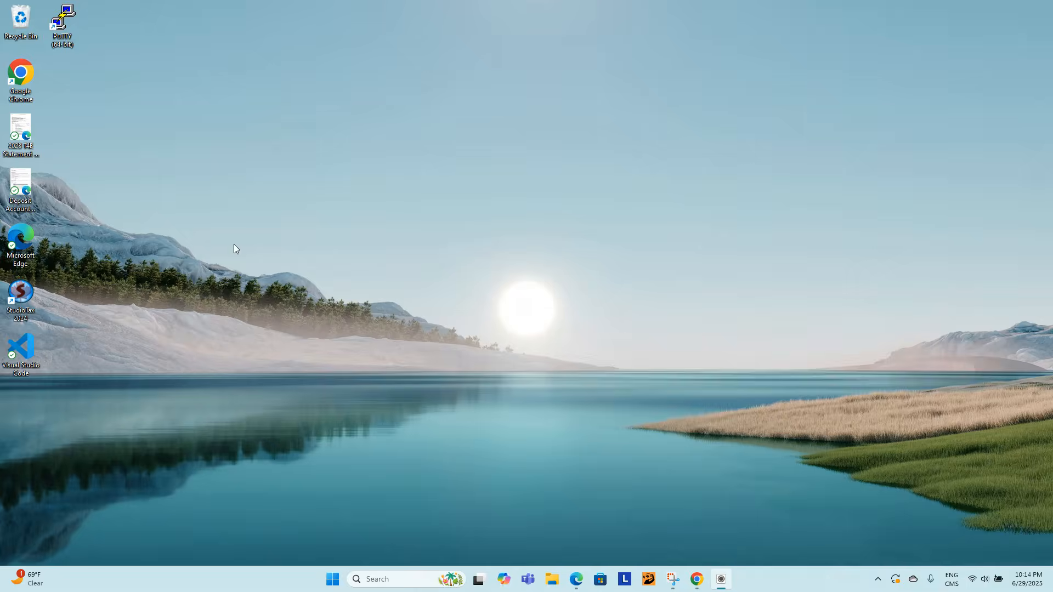
pyautogui.doubleClick(65, 37)
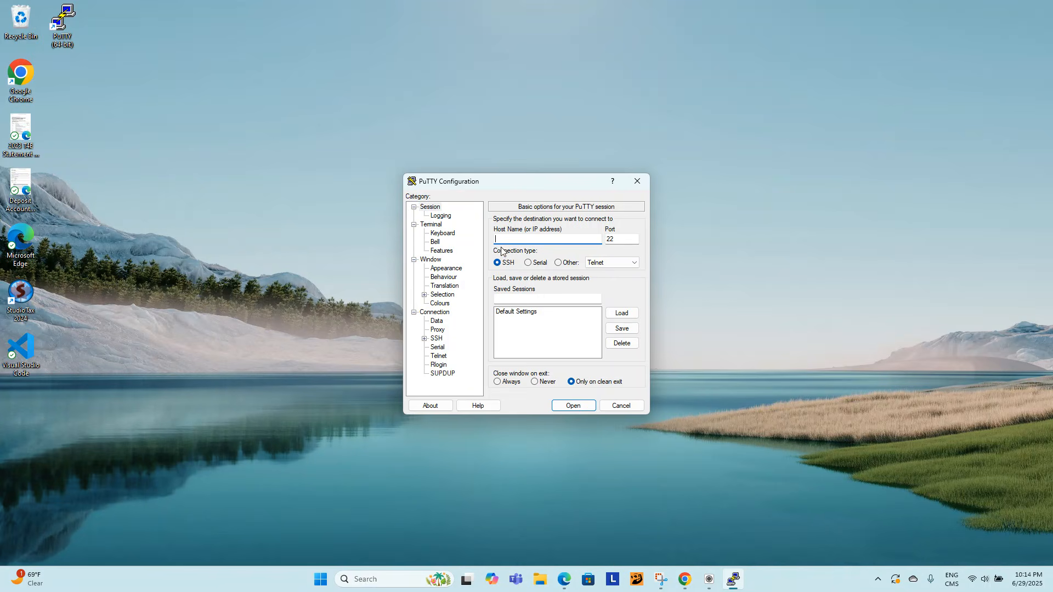
# - Switch back to Chrome's EC2 instances page, select Bastion Host and copy its public IPv4 address
pyautogui.moveTo(685, 579)
pyautogui.moveTo(684, 579)
pyautogui.moveTo(742, 520)
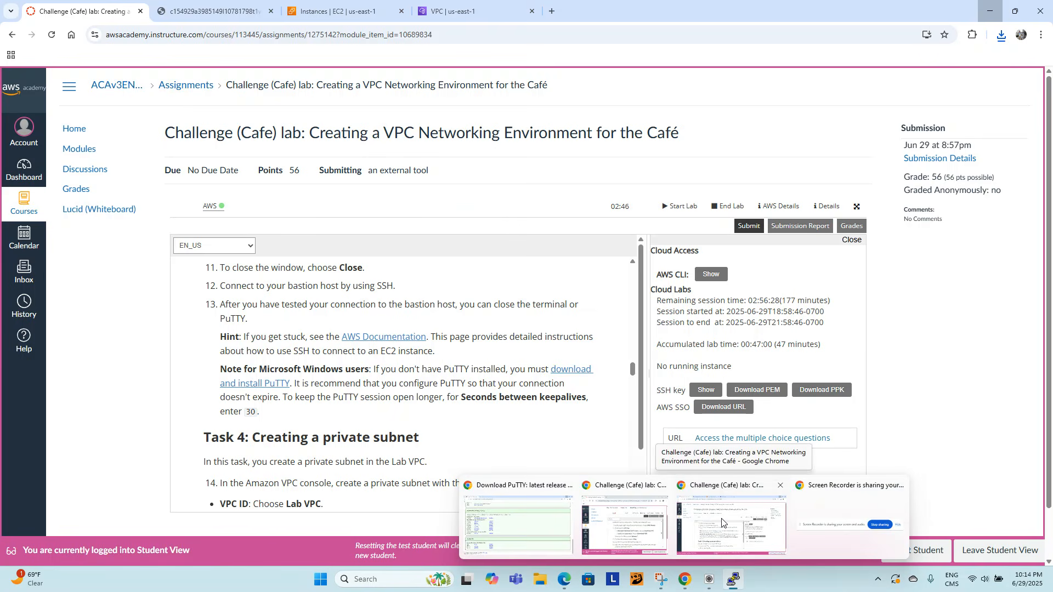
pyautogui.click(721, 519)
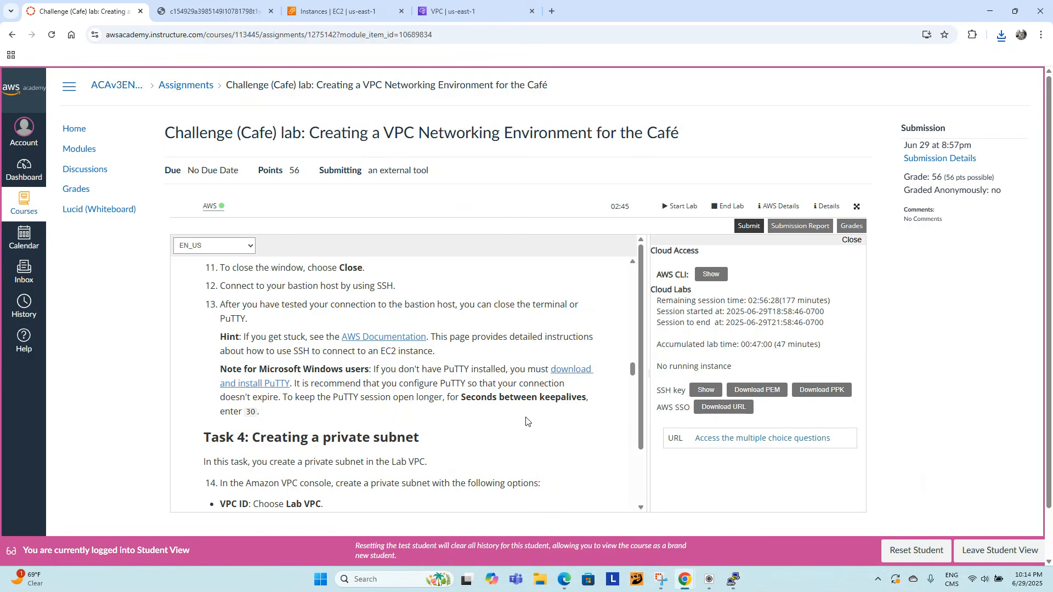
pyautogui.click(352, 13)
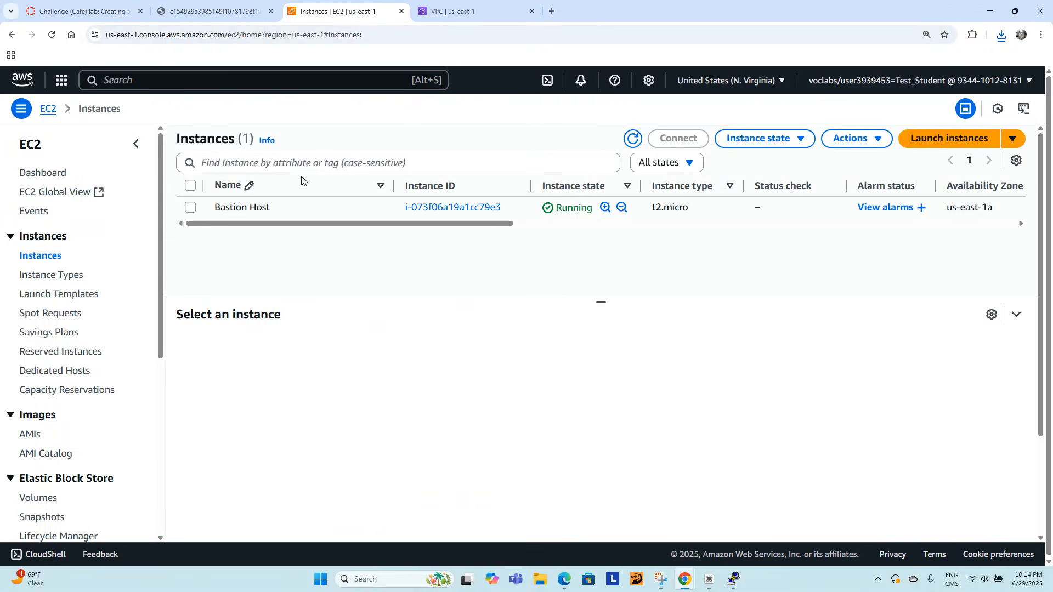
pyautogui.click(191, 208)
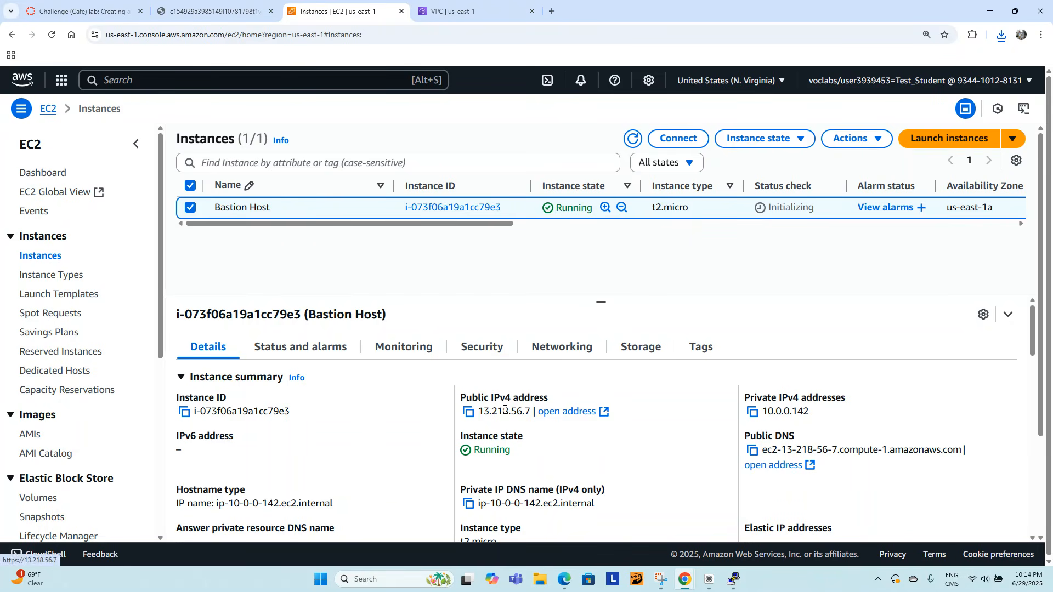
pyautogui.click(467, 411)
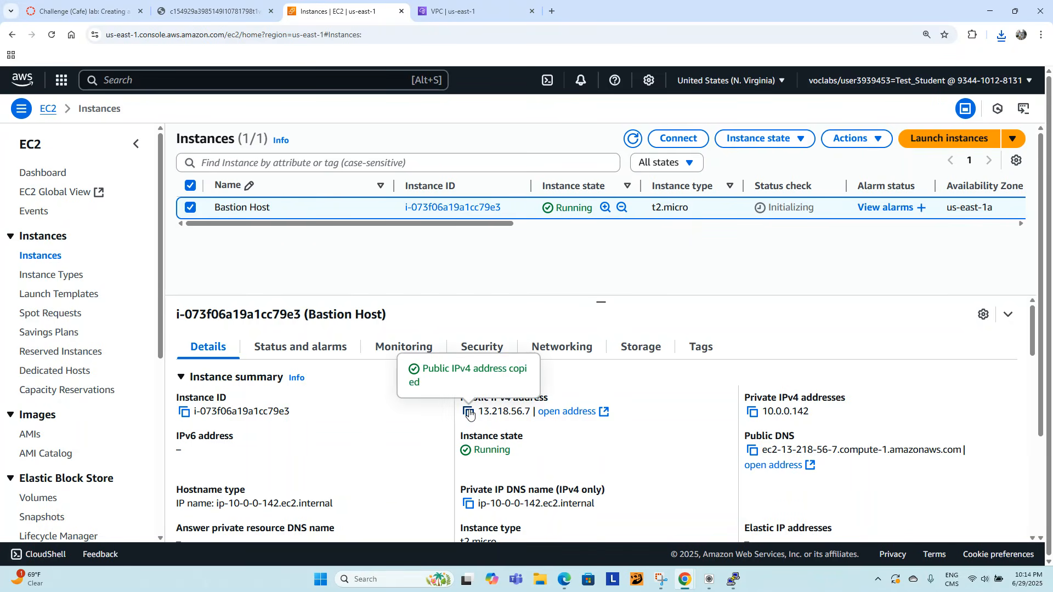
# - Switch to PuTTY, set the host to the copied address 13.218.56.7 and open the SSH authentication credentials settings
pyautogui.click(734, 580)
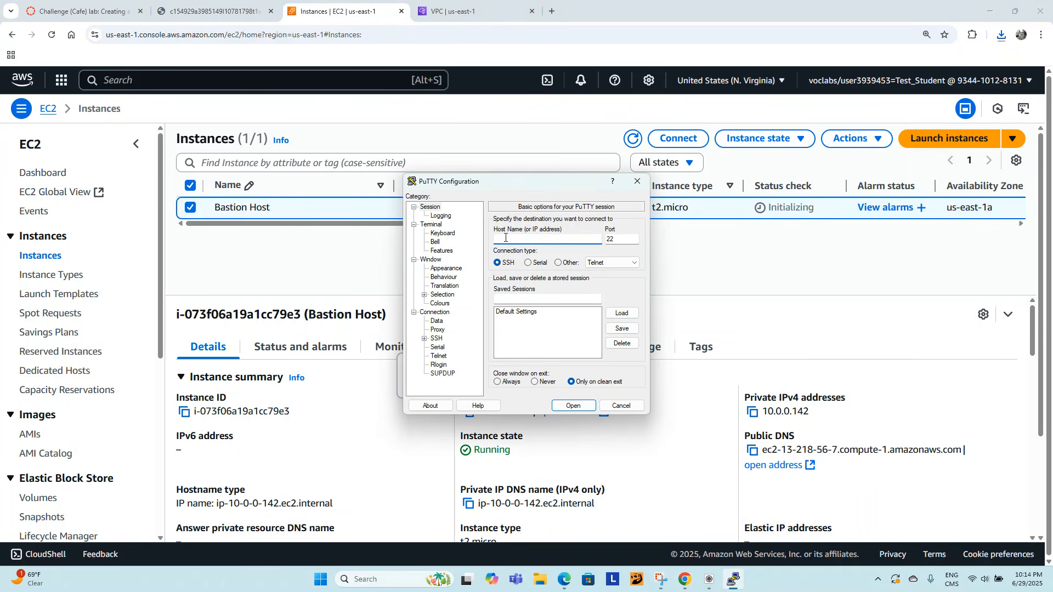
pyautogui.hotkey('ctrl', 'v')
pyautogui.click(424, 339)
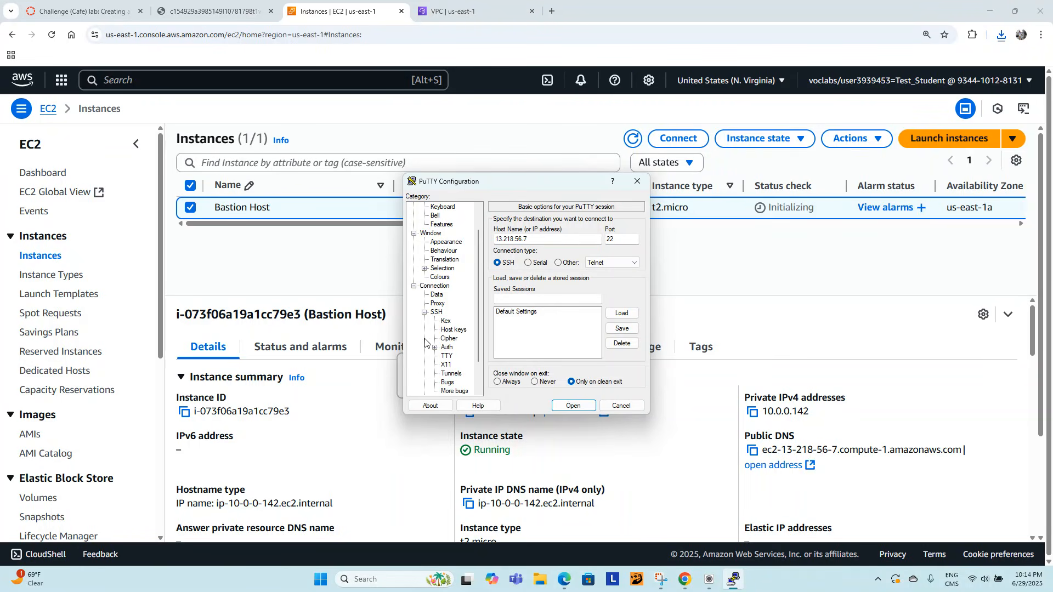
pyautogui.click(435, 348)
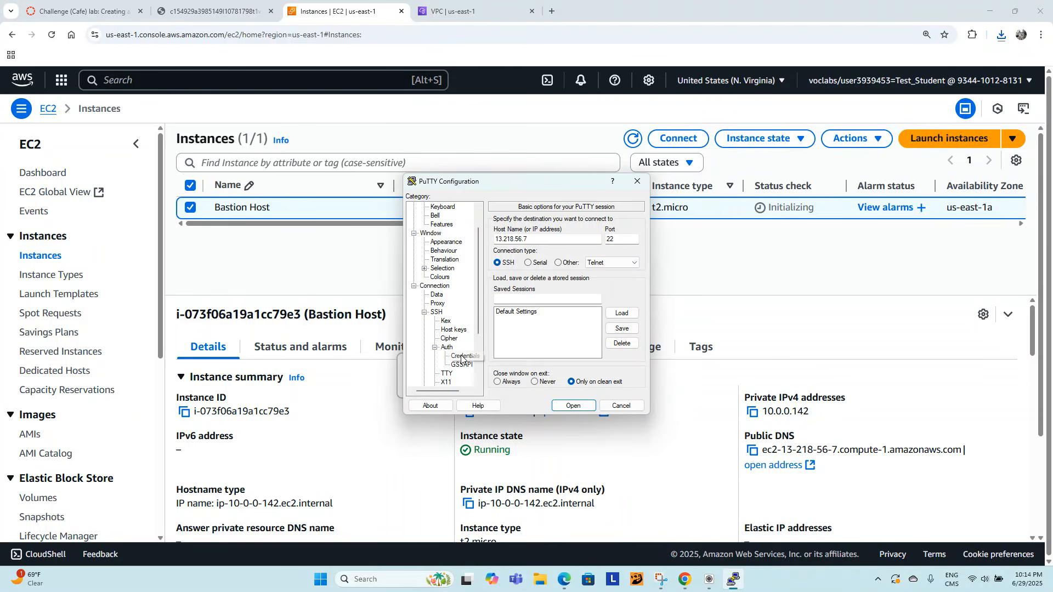
pyautogui.click(461, 360)
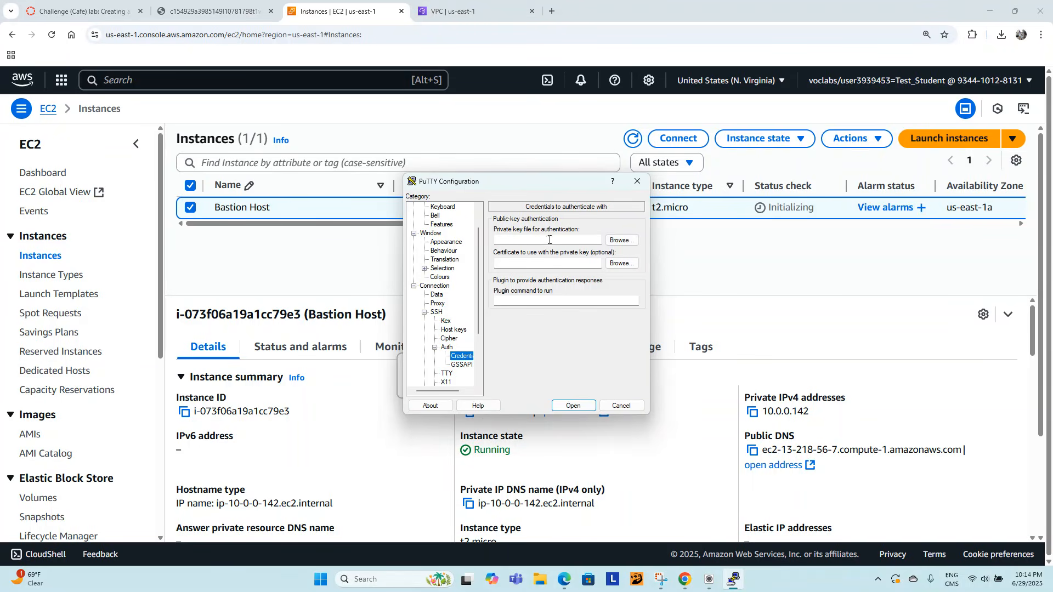
# - Load the labsuser PPK file from the Downloads folder as the private key for authentication
pyautogui.click(630, 242)
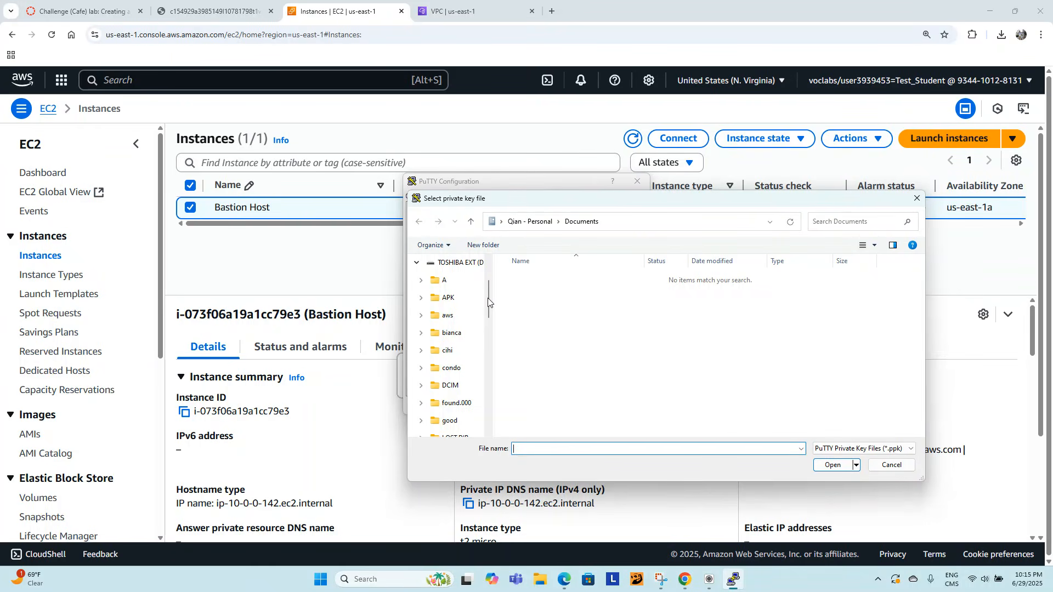
pyautogui.scroll(5, 487, 298)
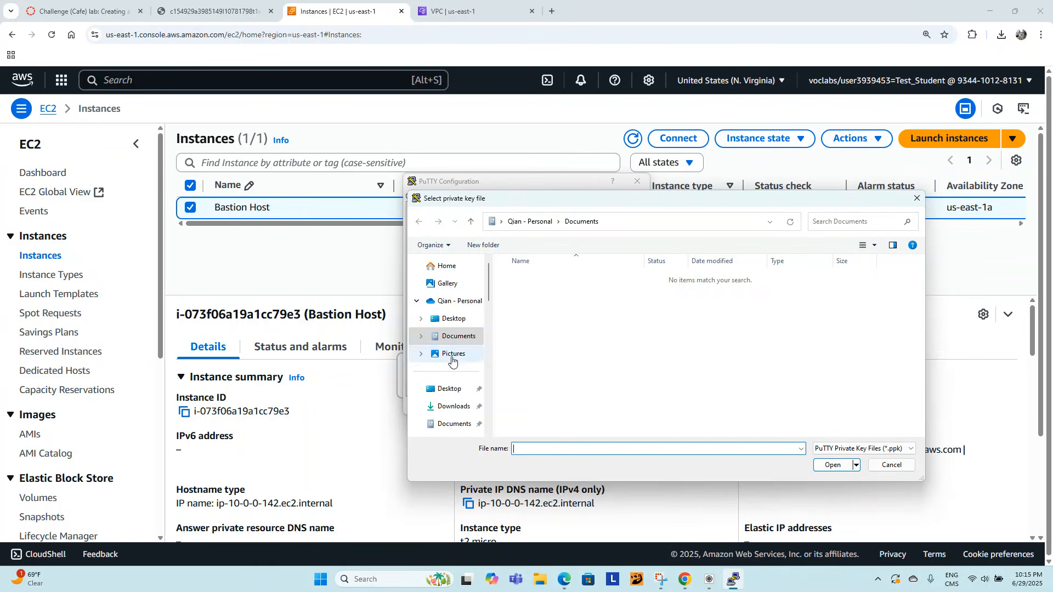
pyautogui.click(458, 412)
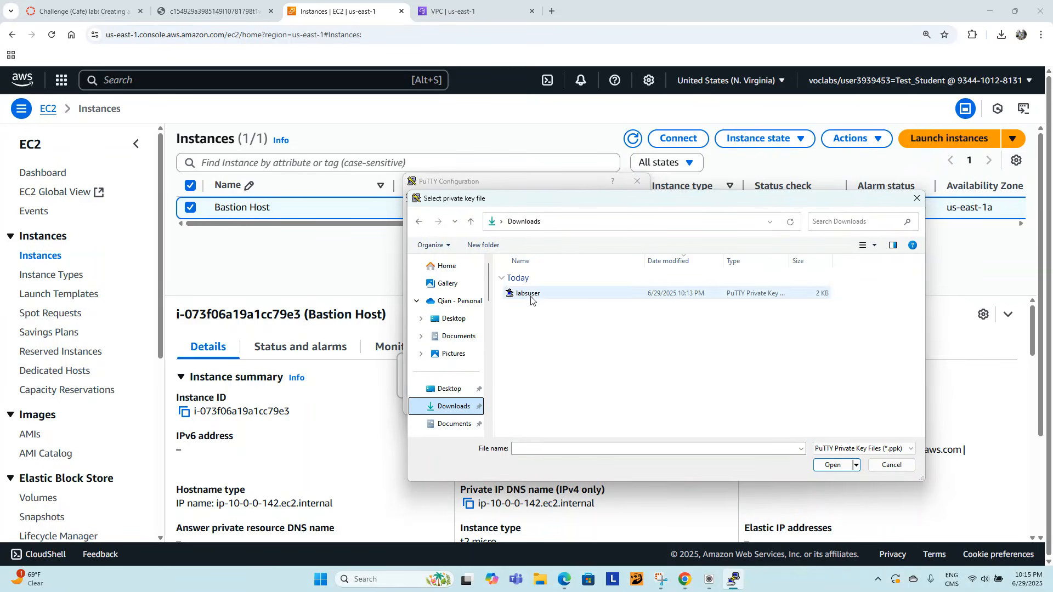
pyautogui.doubleClick(528, 297)
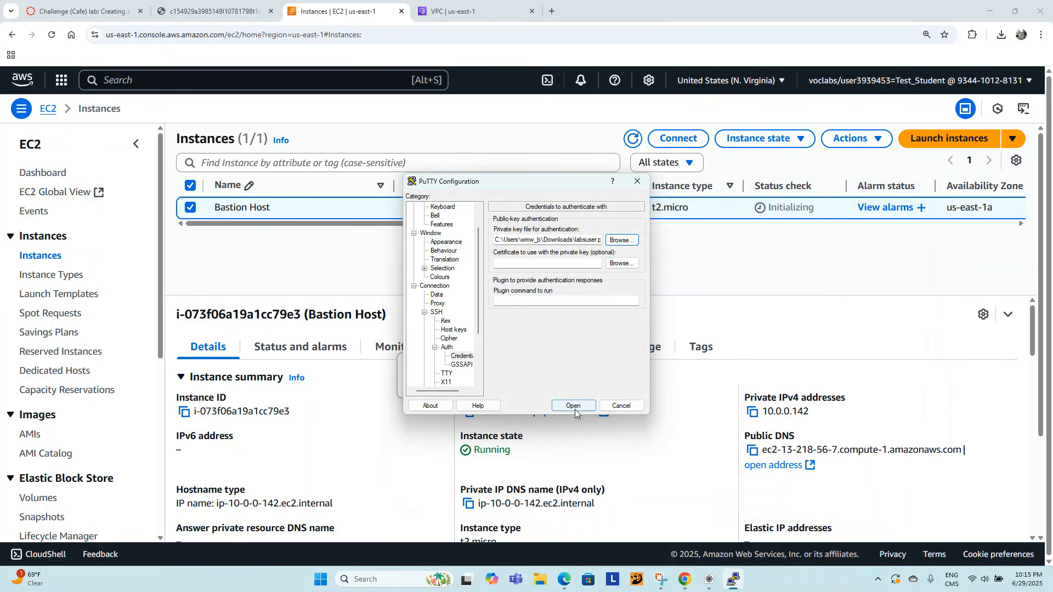
# - Connect to the Bastion Host, accept the server's host key and log in as ec2-user
pyautogui.click(574, 406)
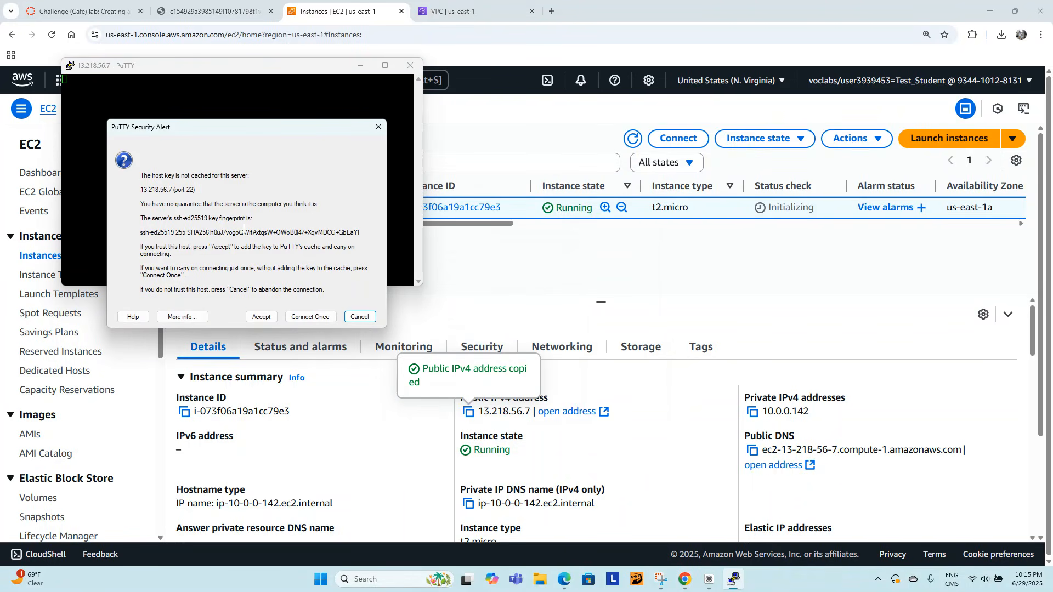
pyautogui.click(262, 317)
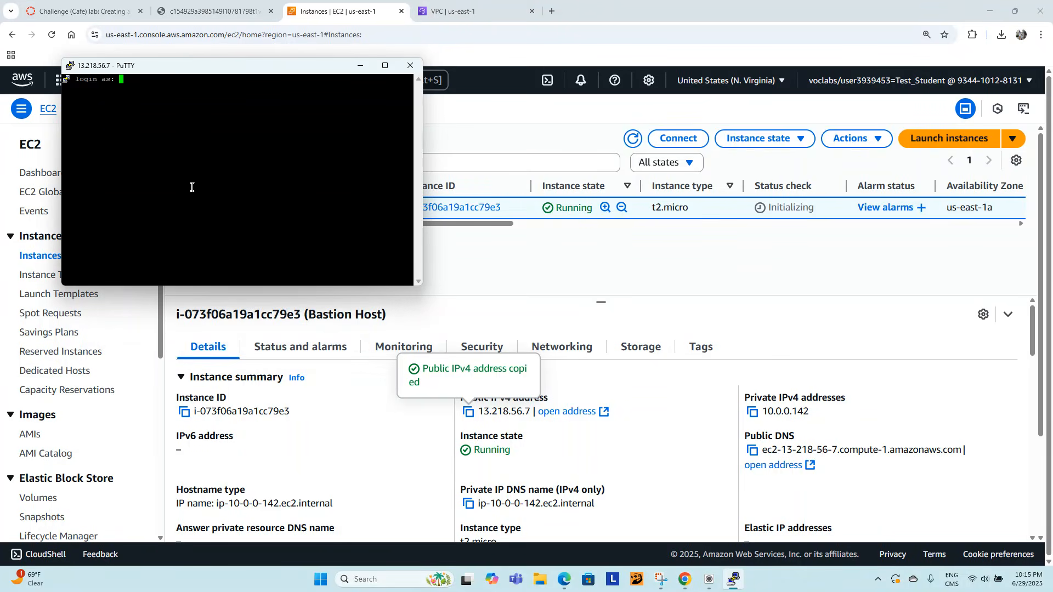
pyautogui.moveTo(187, 71); pyautogui.dragTo(542, 221)
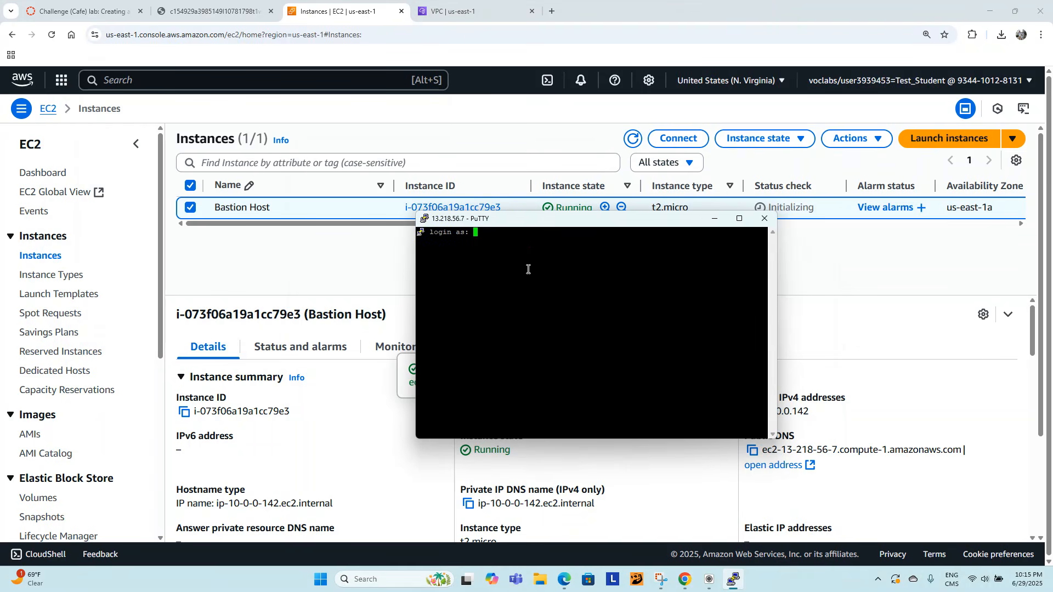
pyautogui.write('ec2-user')
pyautogui.press('Return')
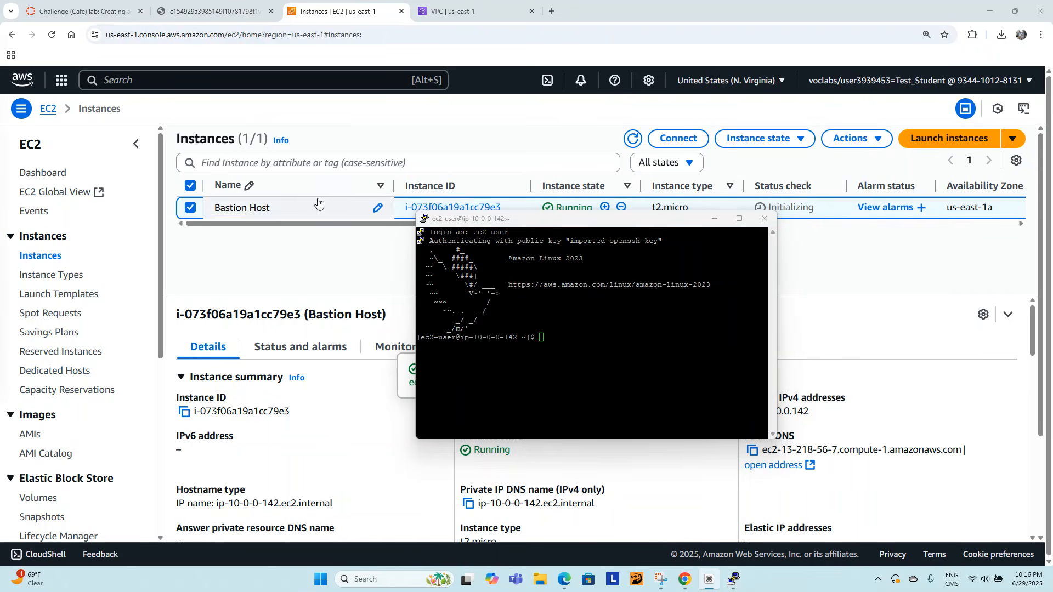
# - Close the PuTTY session and start creating a new subnet in the VPC console
pyautogui.click(765, 219)
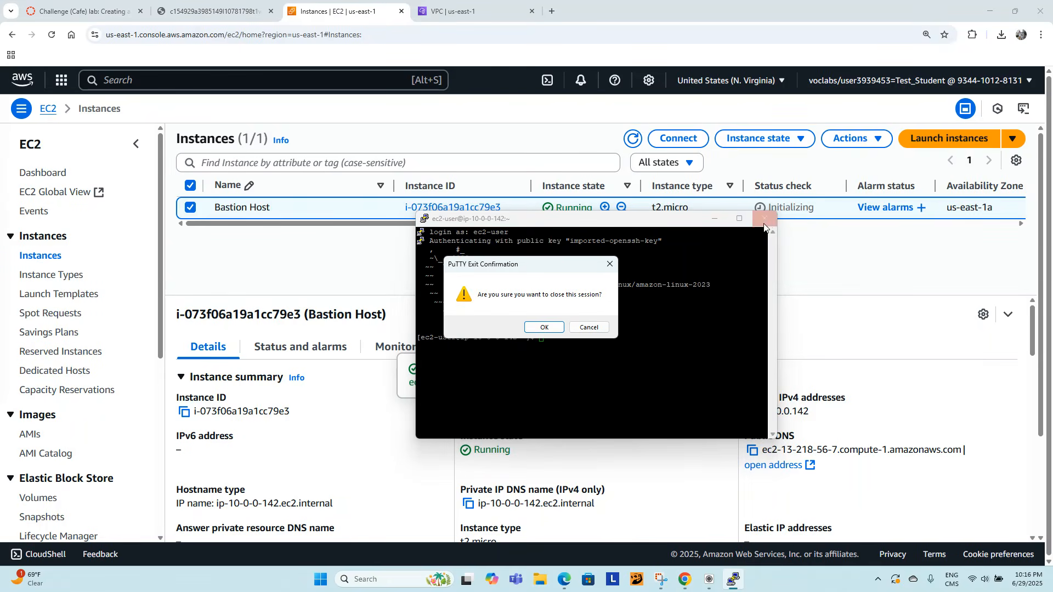
pyautogui.click(552, 329)
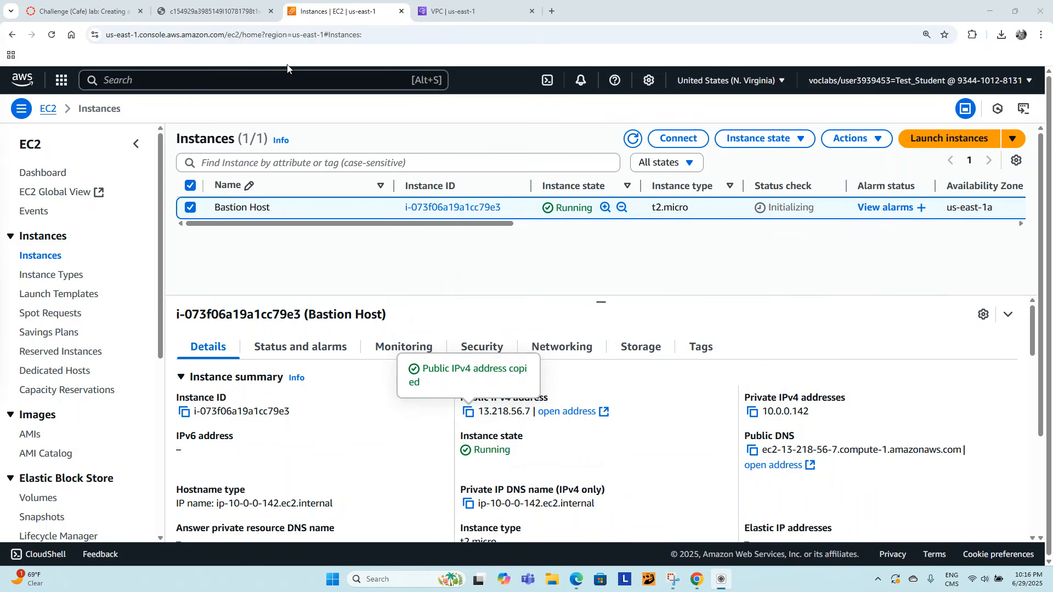
pyautogui.click(470, 11)
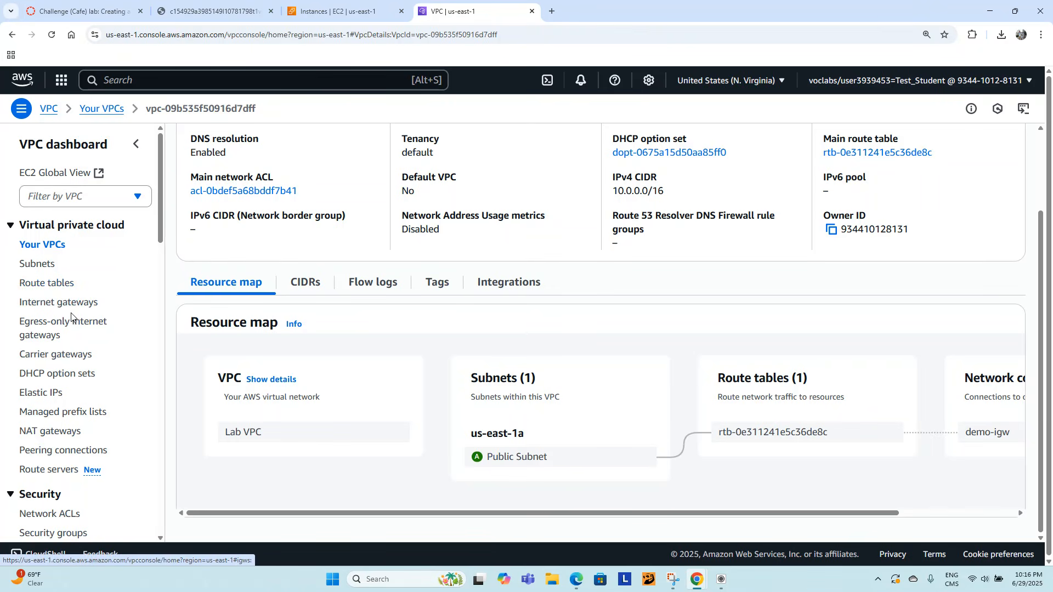
pyautogui.click(38, 265)
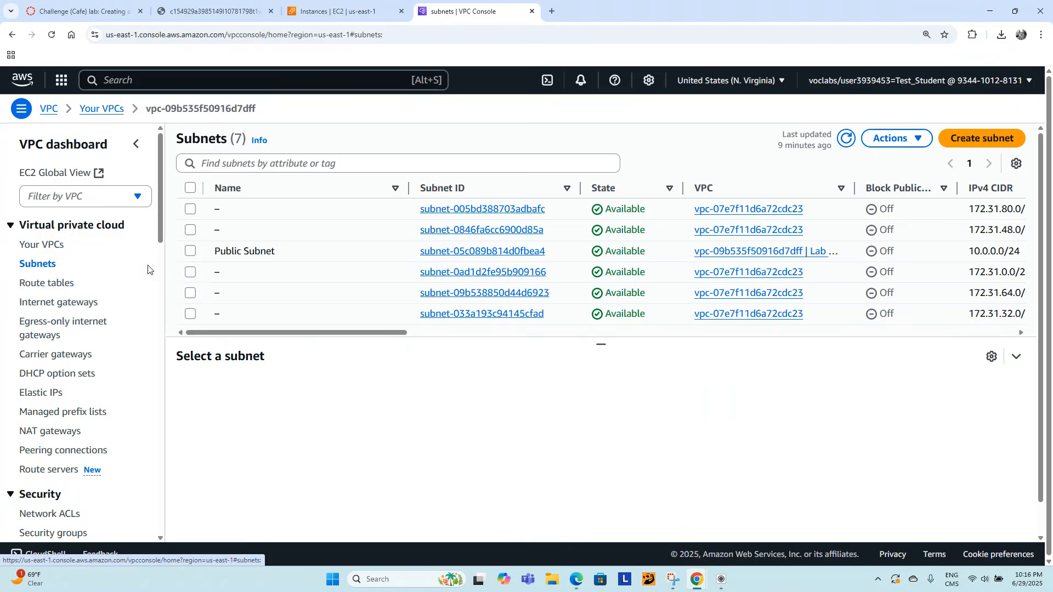
pyautogui.click(986, 141)
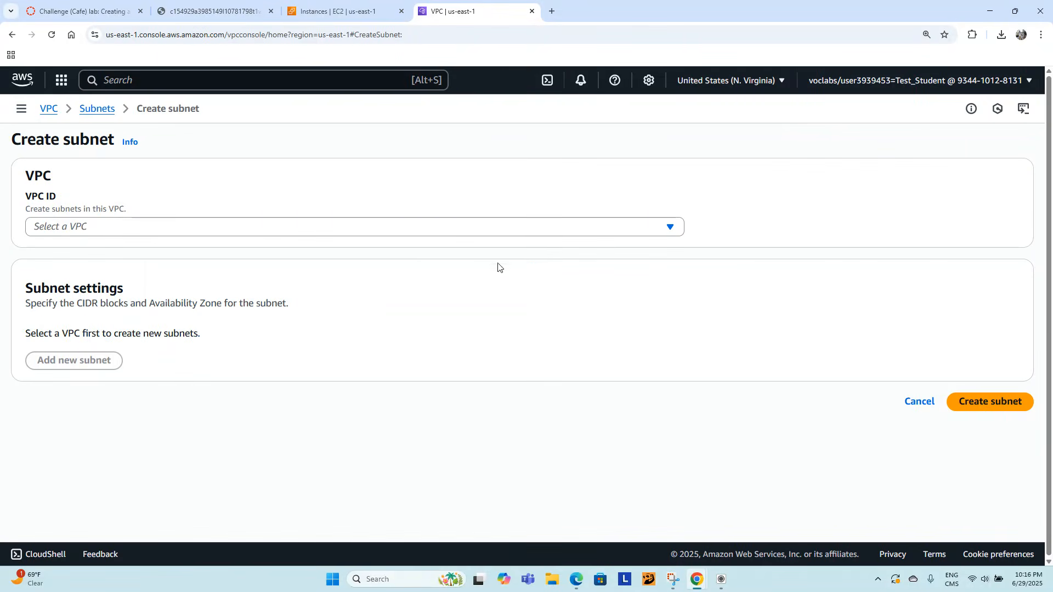
# - Choose Lab VPC for the new subnet and name it Private Subnet
pyautogui.click(158, 229)
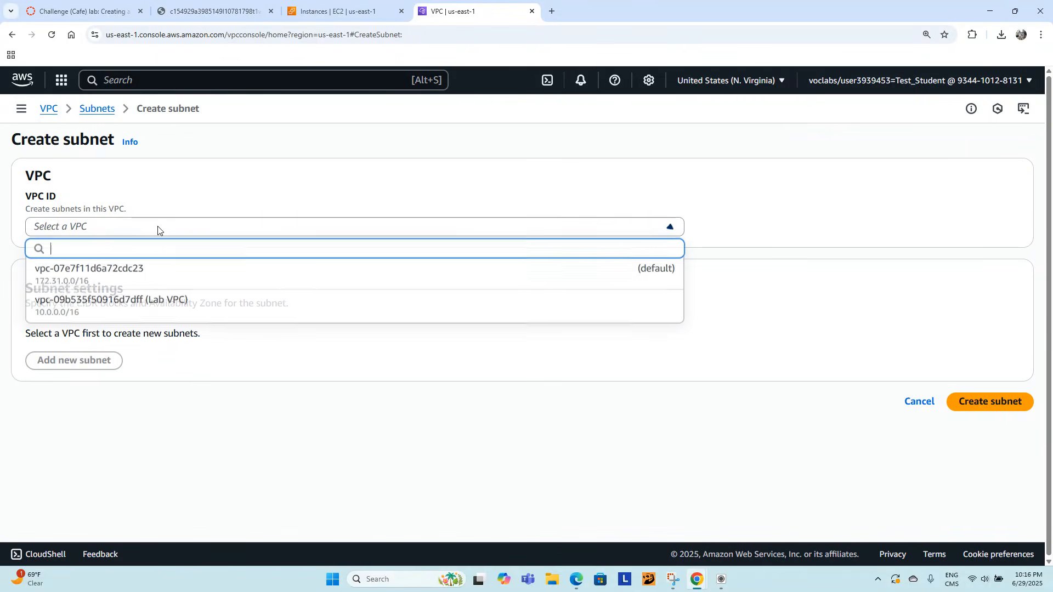
pyautogui.click(102, 304)
pyautogui.scroll(-3, 235, 312)
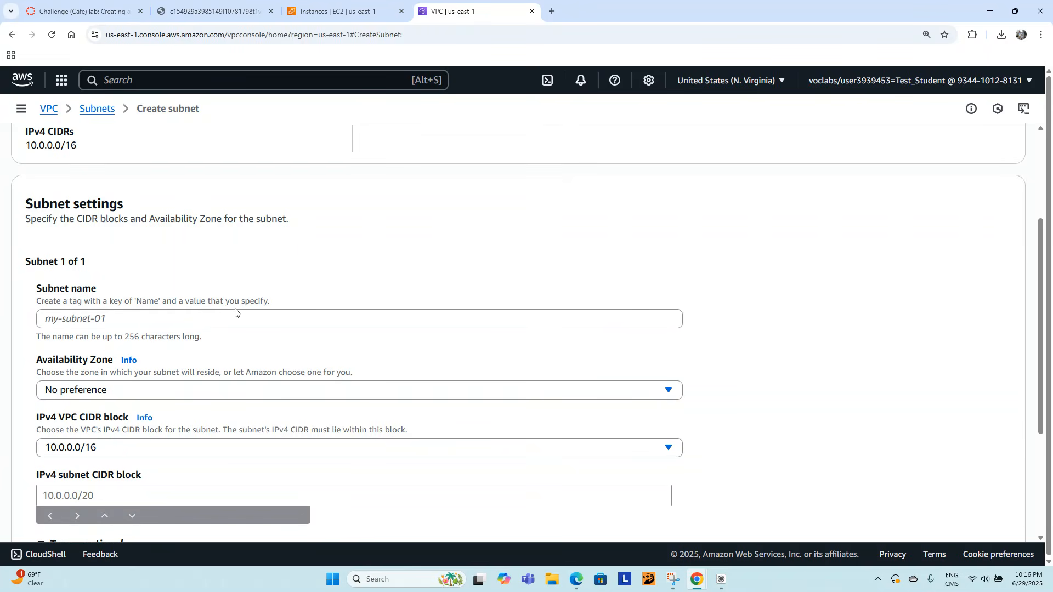
pyautogui.click(135, 321)
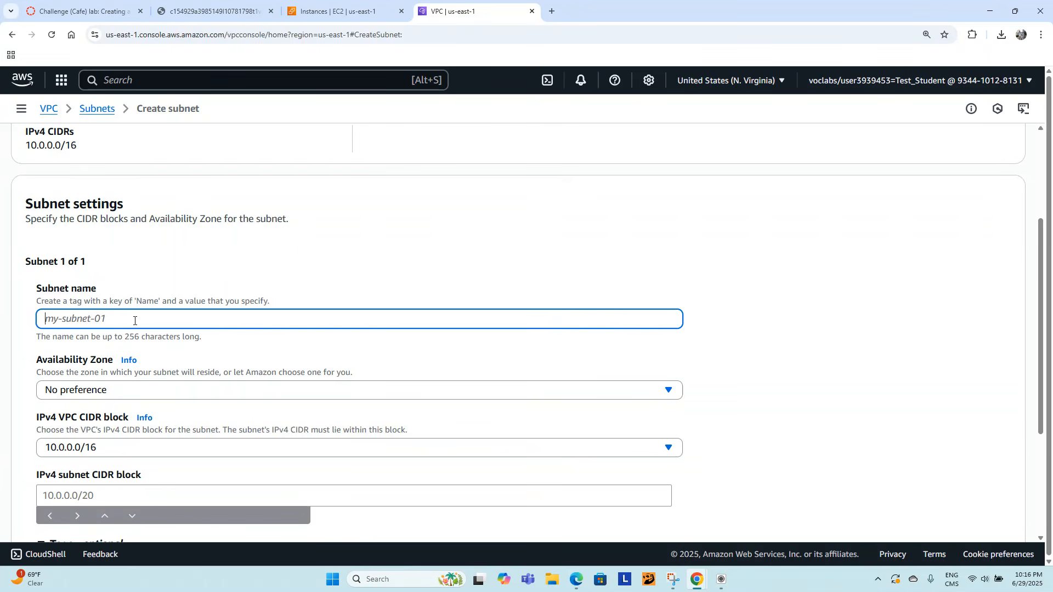
pyautogui.write('Privae')
pyautogui.press('BackSpace')
pyautogui.write('te Subnet')
# - Set the subnet's Availability Zone to us-east-1a and its IPv4 CIDR block to 10.0.1.0/24, and create it
pyautogui.scroll(-3, 135, 321)
pyautogui.click(149, 176)
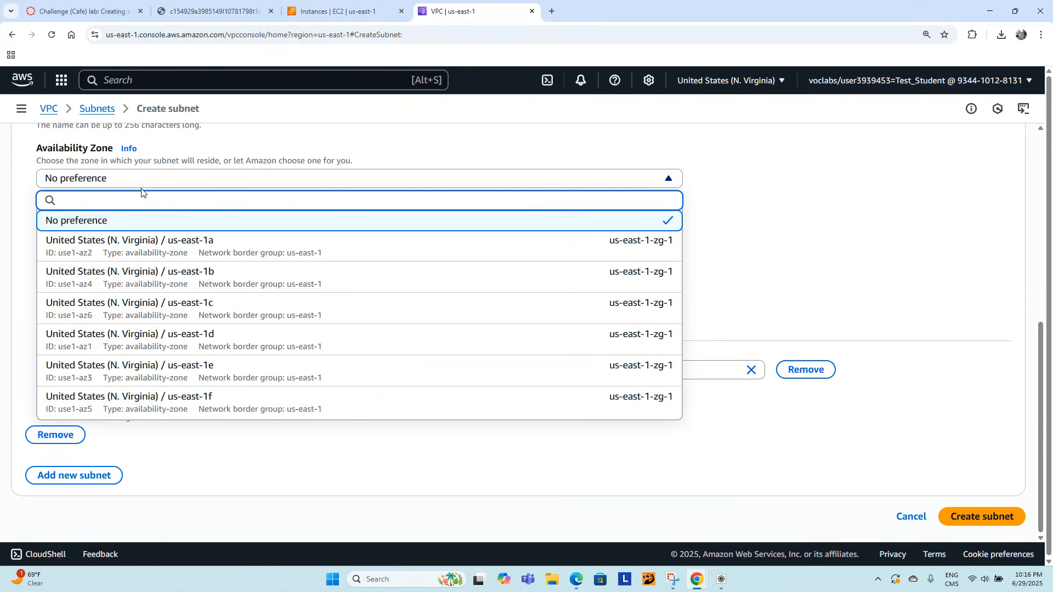
pyautogui.click(127, 242)
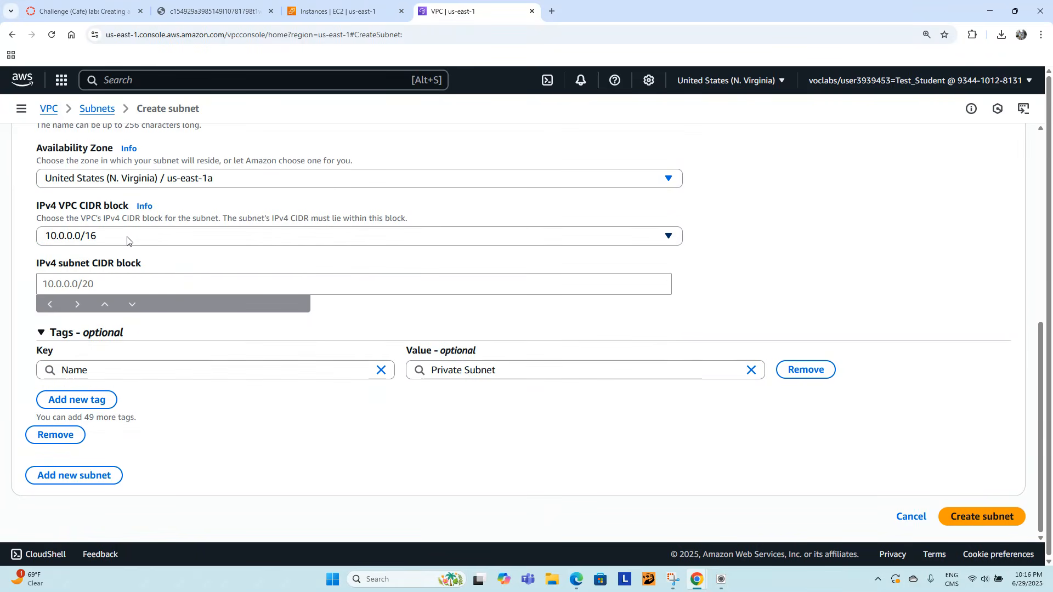
pyautogui.click(100, 283)
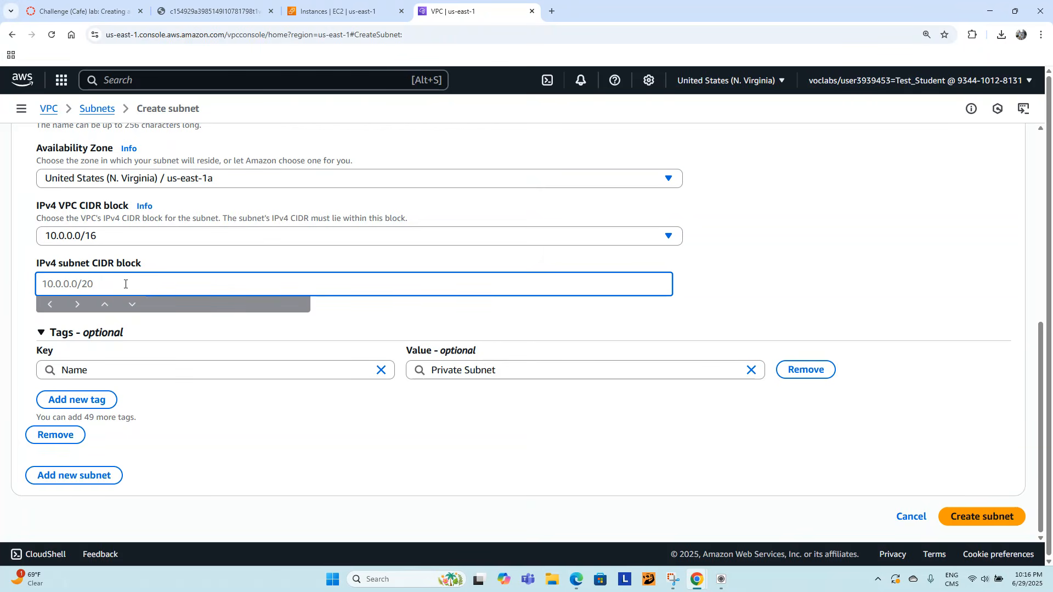
pyautogui.write('10.0.1.0é24')
pyautogui.click(945, 516)
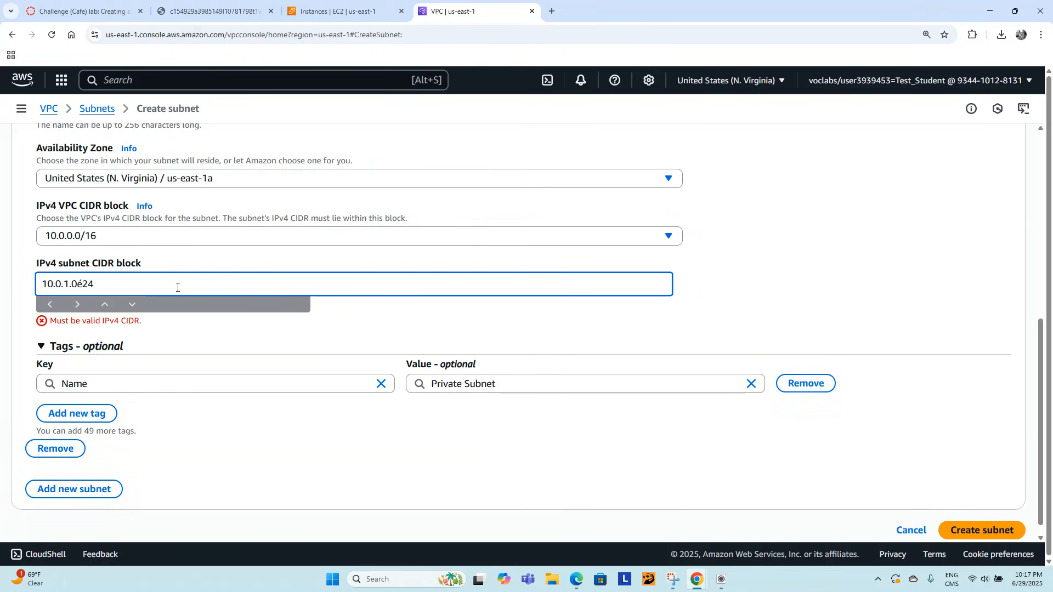
pyautogui.press('BackSpace')
pyautogui.press('BackSpace')
pyautogui.write('/24')
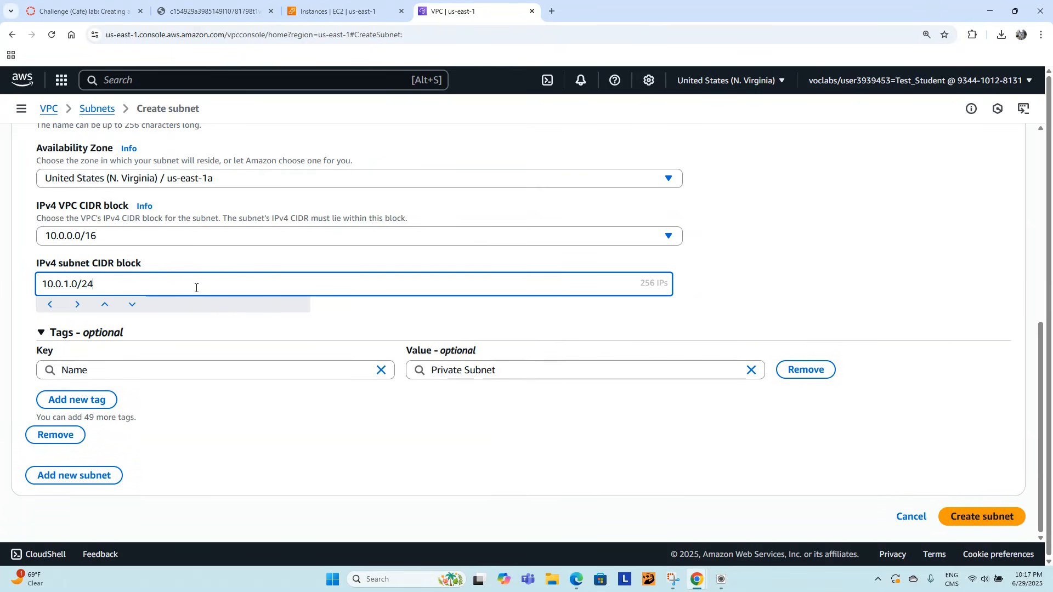
pyautogui.click(993, 517)
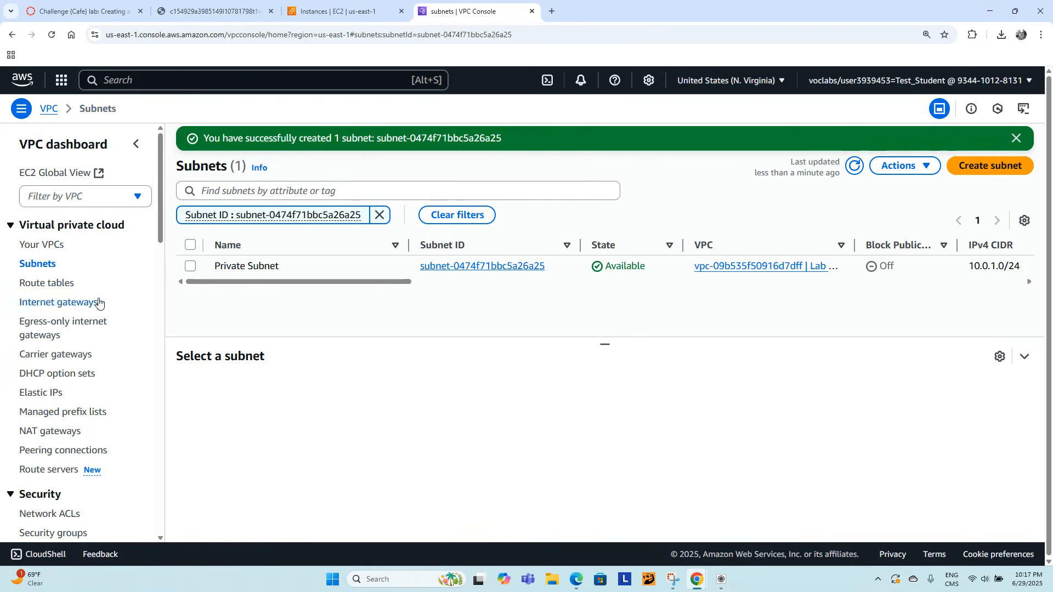
# - Start creating a NAT gateway in the VPC console and name it Lab NAT Gateway
pyautogui.scroll(-1, 96, 335)
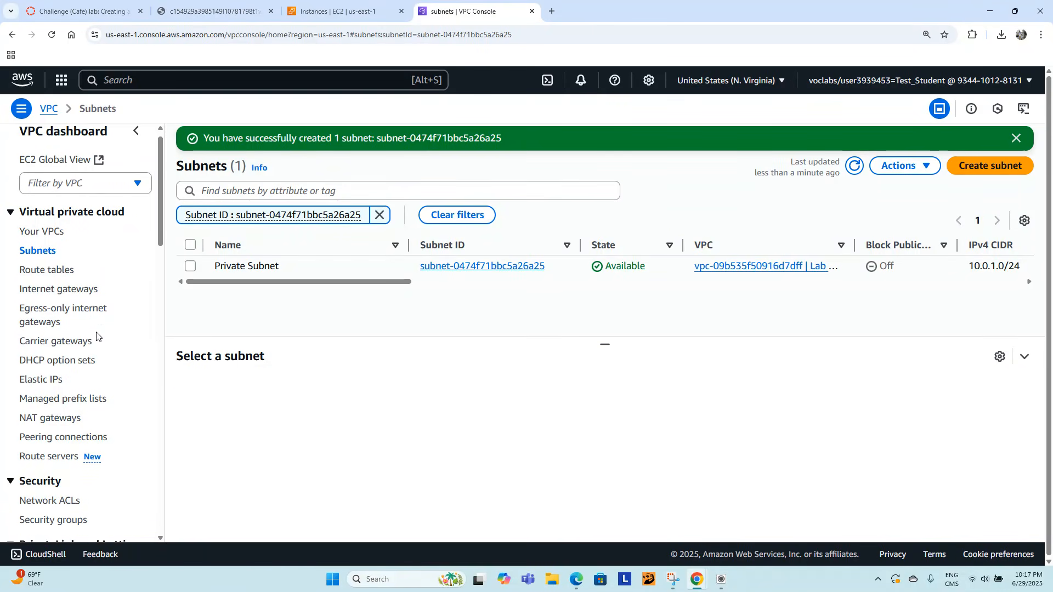
pyautogui.click(52, 378)
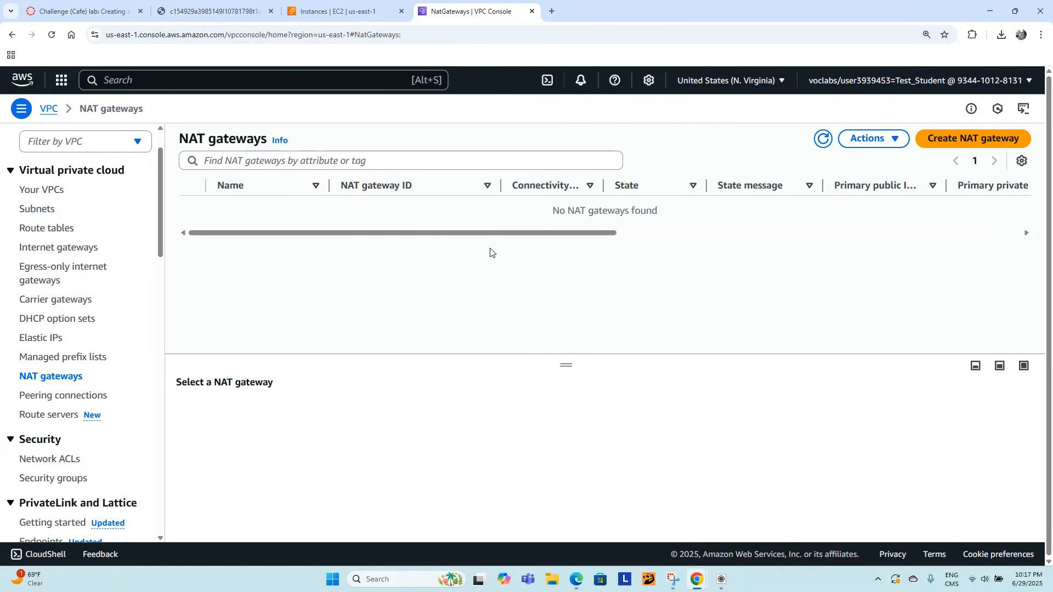
pyautogui.click(972, 141)
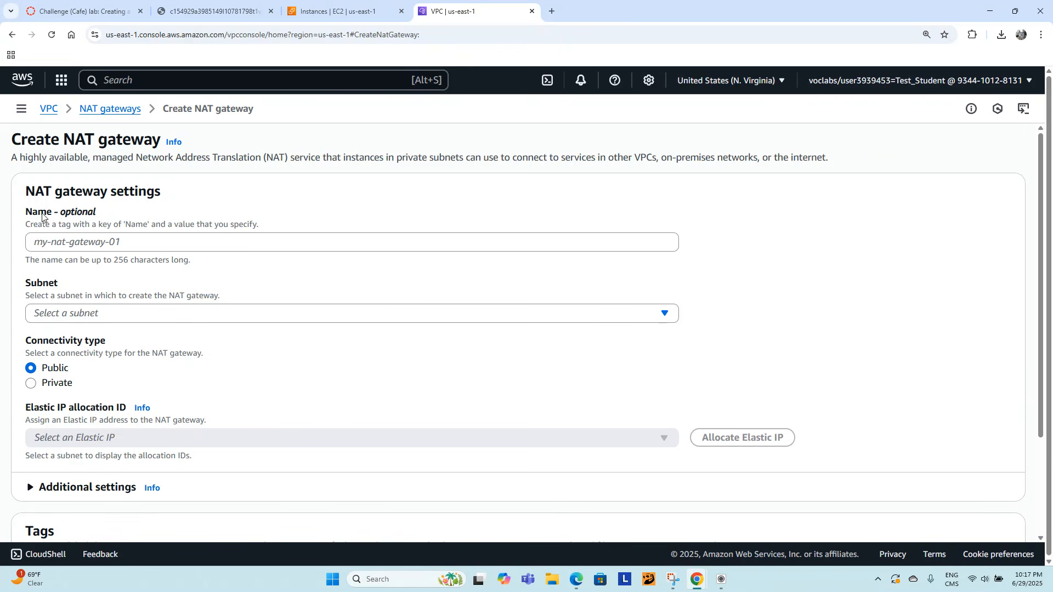
pyautogui.click(65, 242)
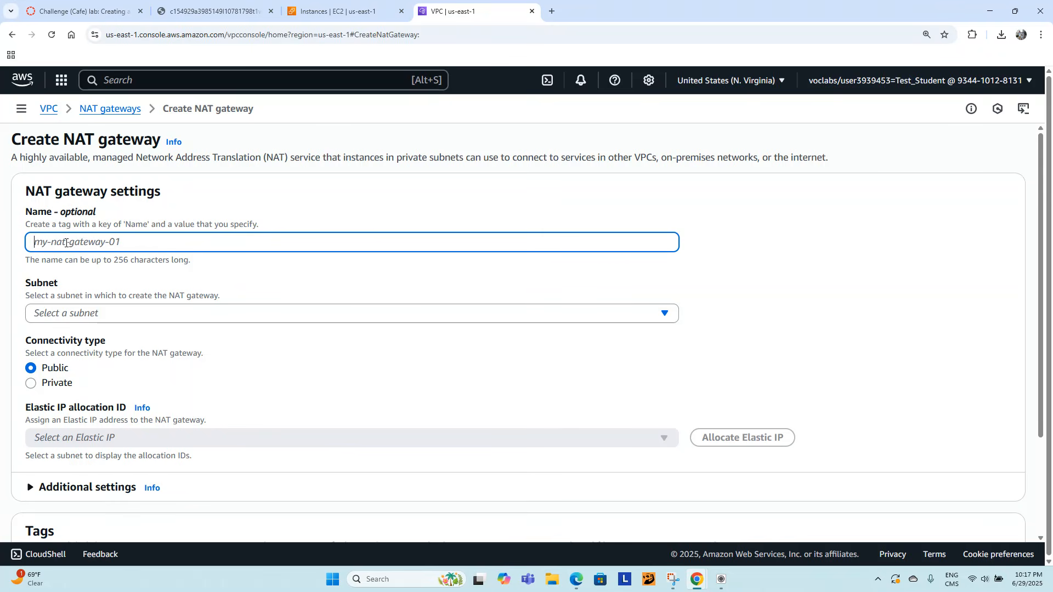
pyautogui.write('Ls')
pyautogui.write('b NA')
pyautogui.write('T Ga')
pyautogui.write('tw')
pyautogui.write('wa')
pyautogui.write('y')
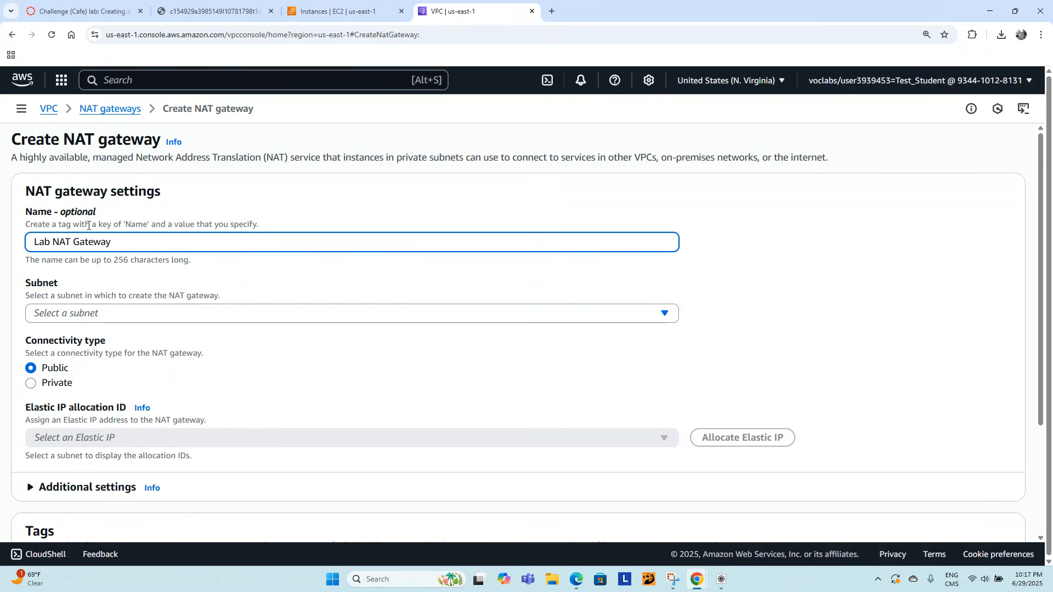
# - Select Public Subnet as the subnet in which to create the NAT gateway
pyautogui.click(117, 317)
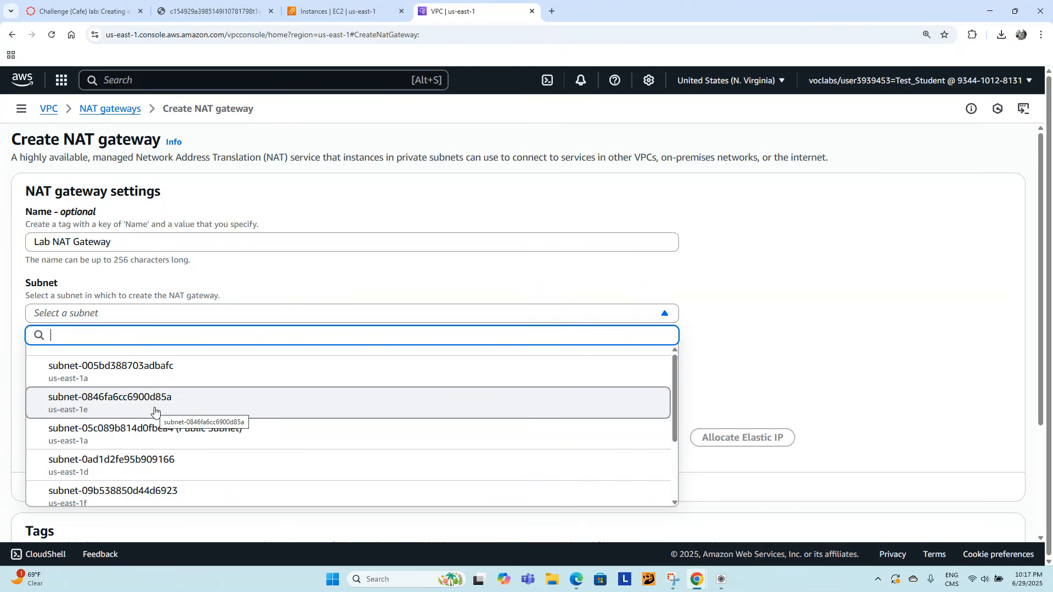
pyautogui.scroll(-3, 215, 391)
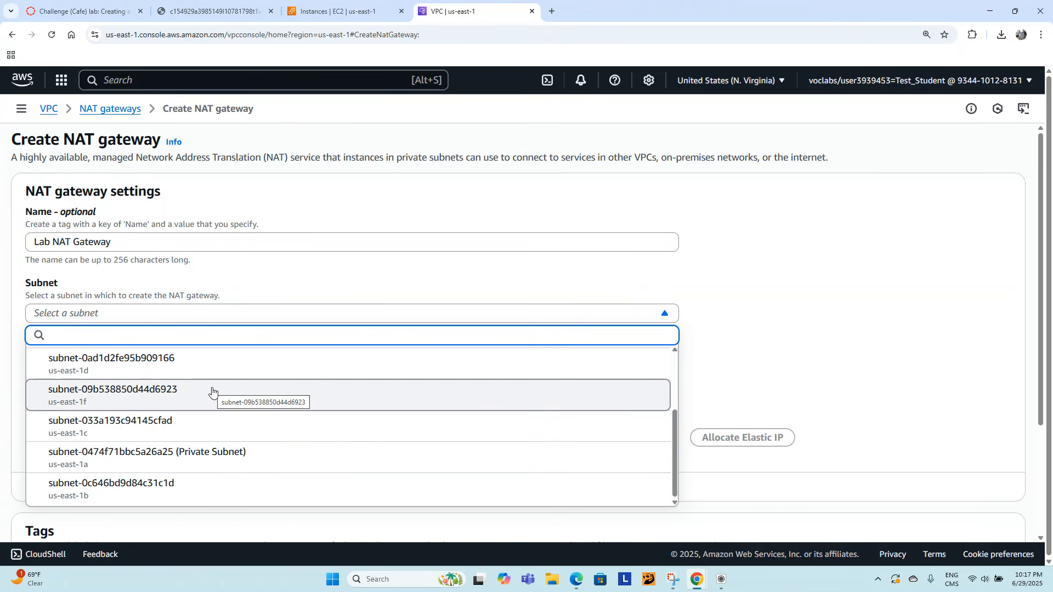
pyautogui.scroll(2, 213, 391)
pyautogui.scroll(1, 213, 390)
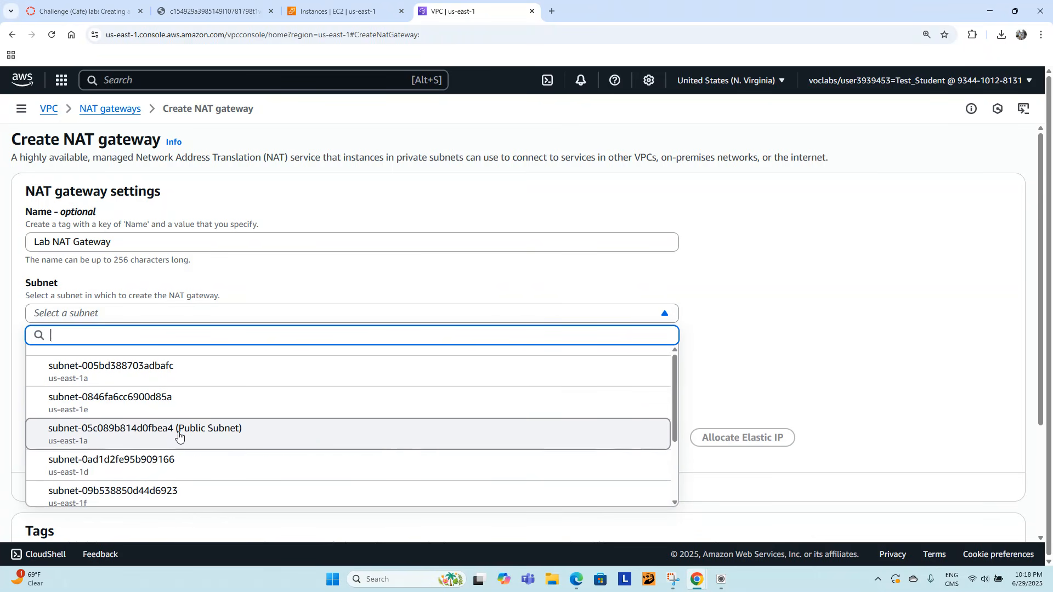
pyautogui.click(178, 435)
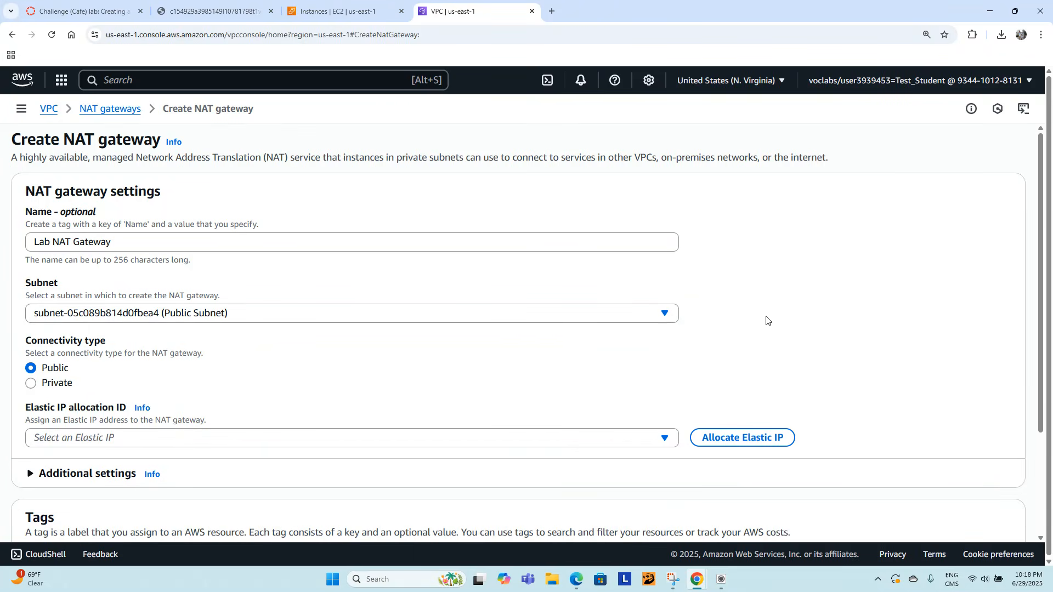
# - Allocate a new Elastic IP address for the public NAT gateway
pyautogui.scroll(-2, 766, 322)
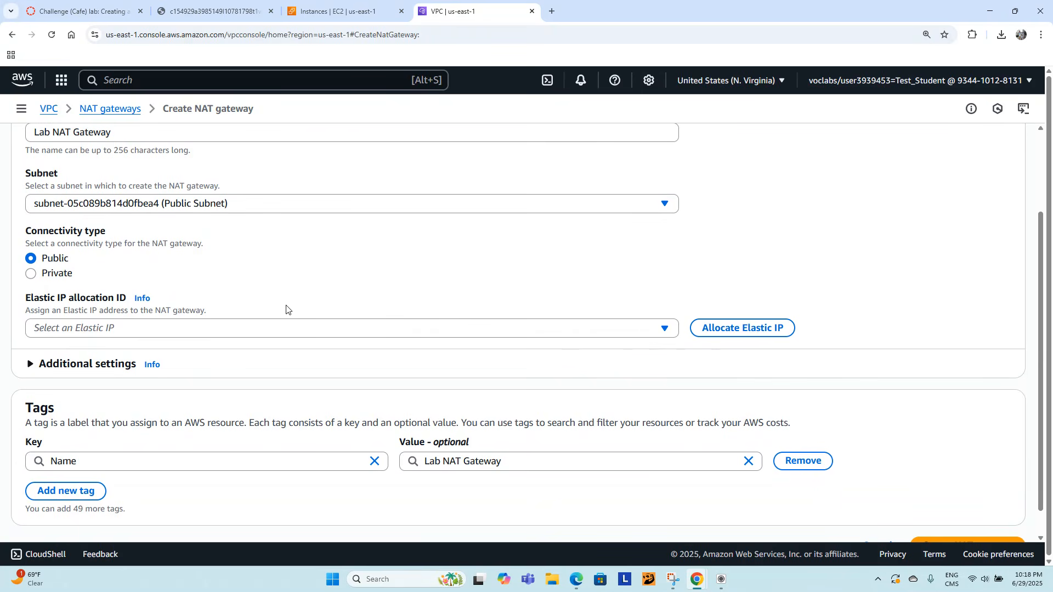
pyautogui.click(281, 328)
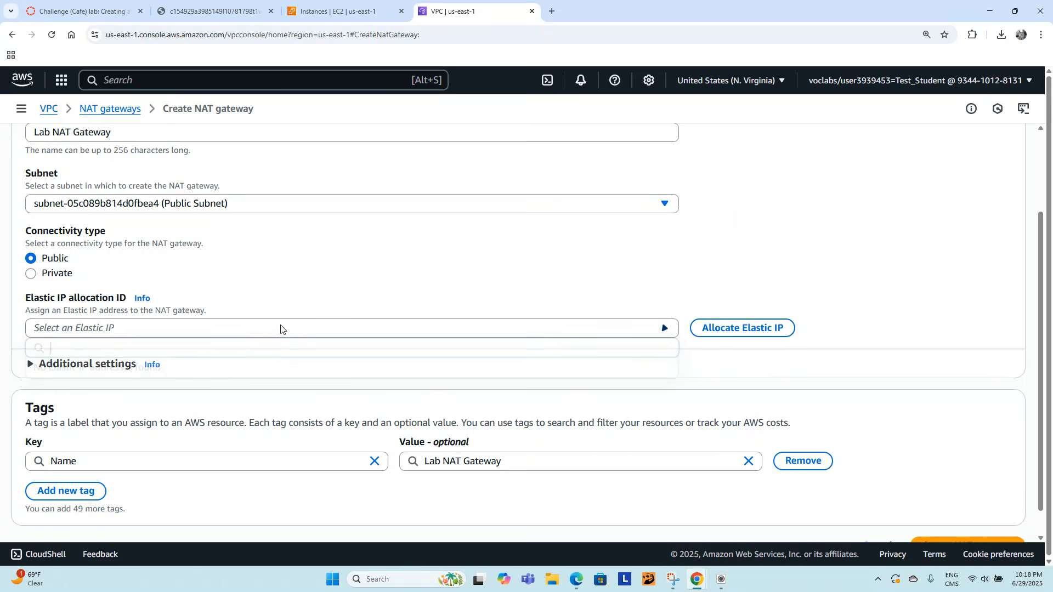
pyautogui.click(280, 329)
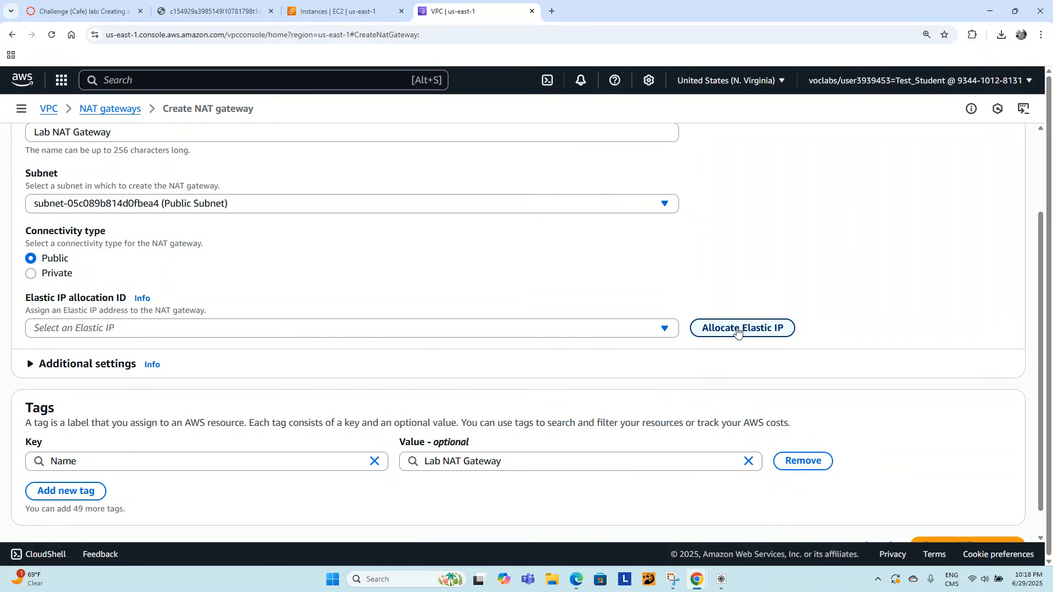
pyautogui.click(739, 329)
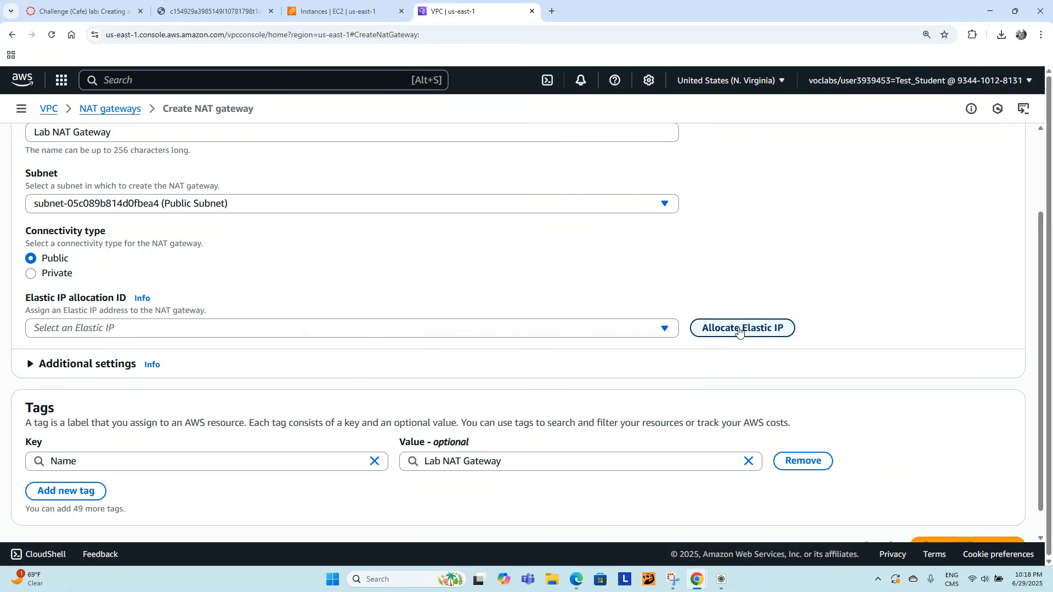
pyautogui.click(352, 335)
pyautogui.click(352, 335)
pyautogui.scroll(-1, 329, 365)
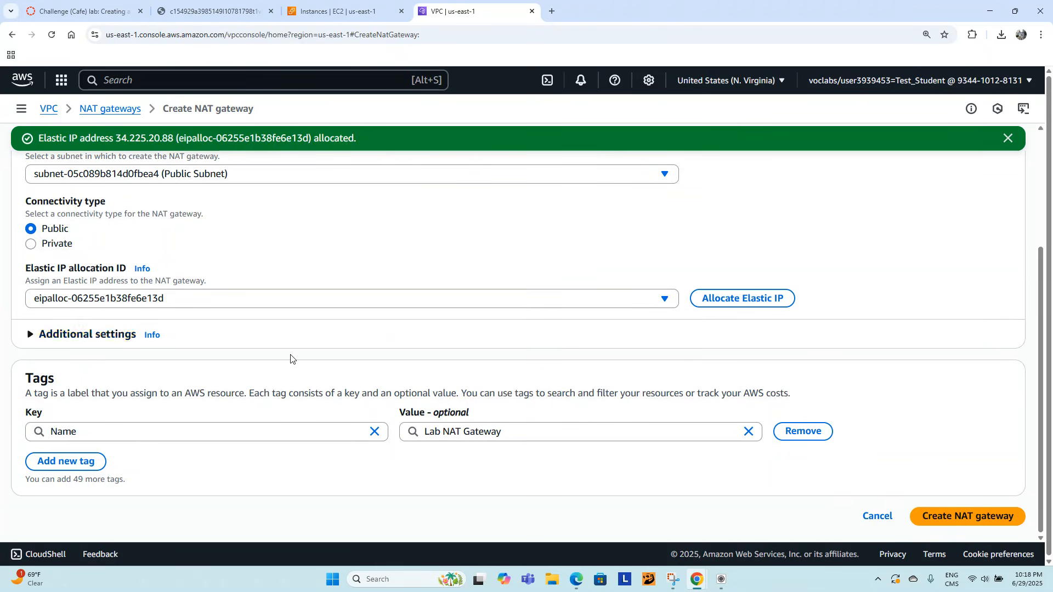
# - Expand the additional settings, review the NAT gateway's configuration, and create the gateway
pyautogui.click(54, 339)
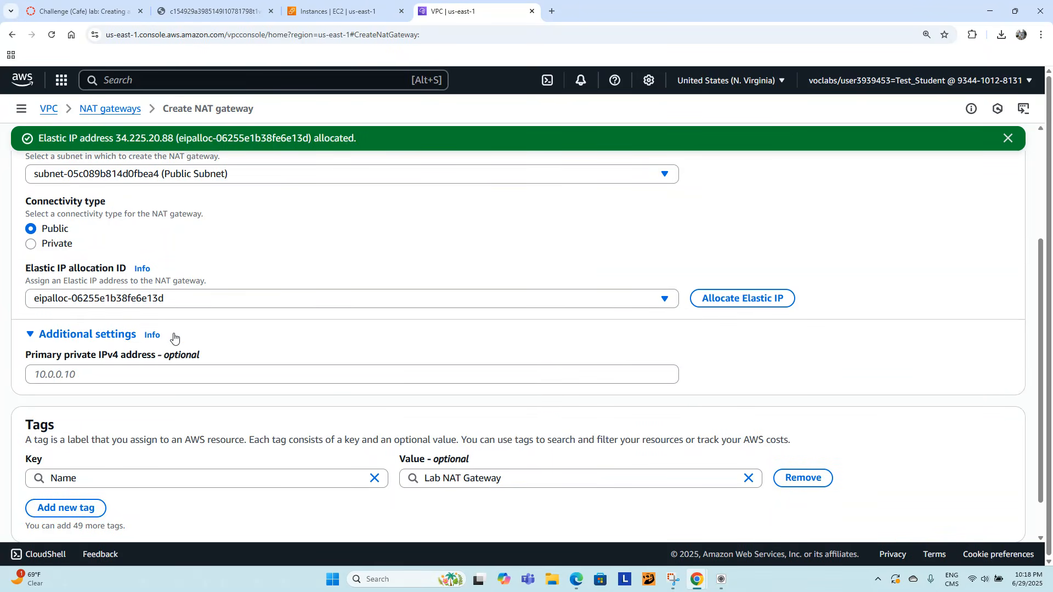
pyautogui.scroll(-2, 372, 366)
pyautogui.scroll(5, 373, 367)
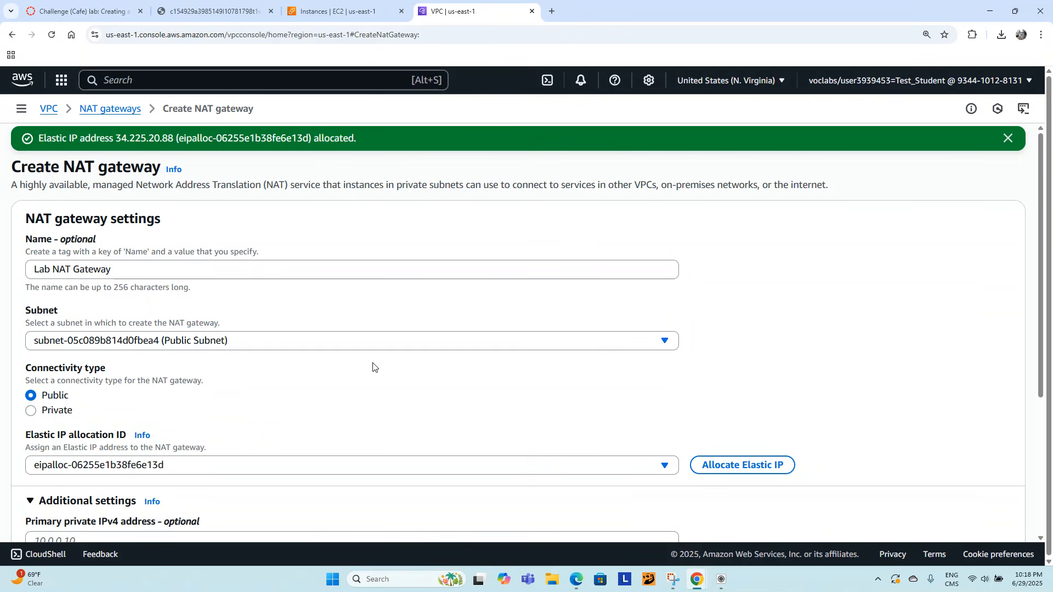
pyautogui.scroll(-4, 373, 367)
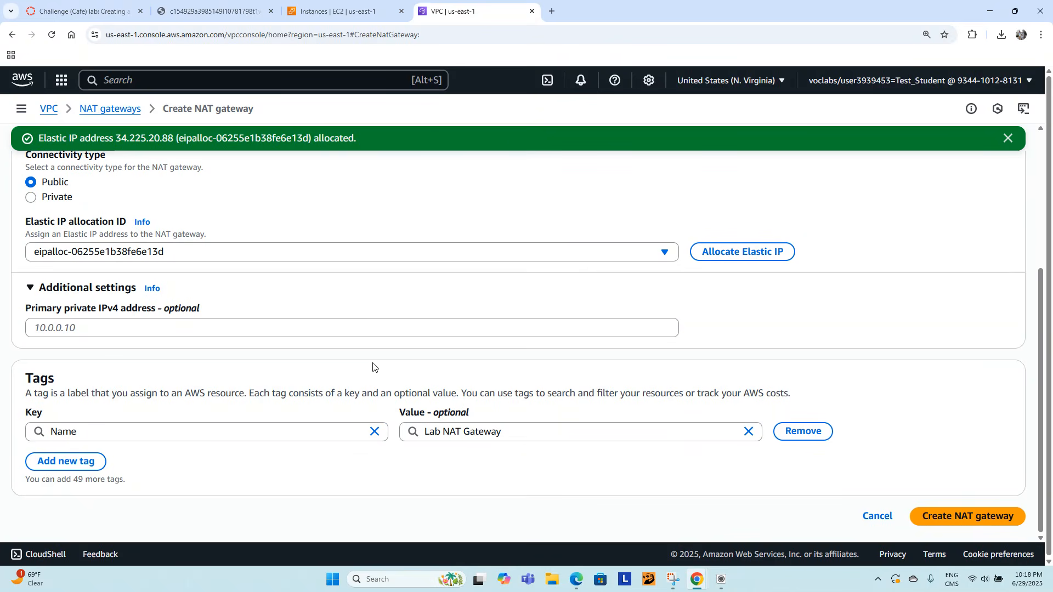
pyautogui.click(935, 515)
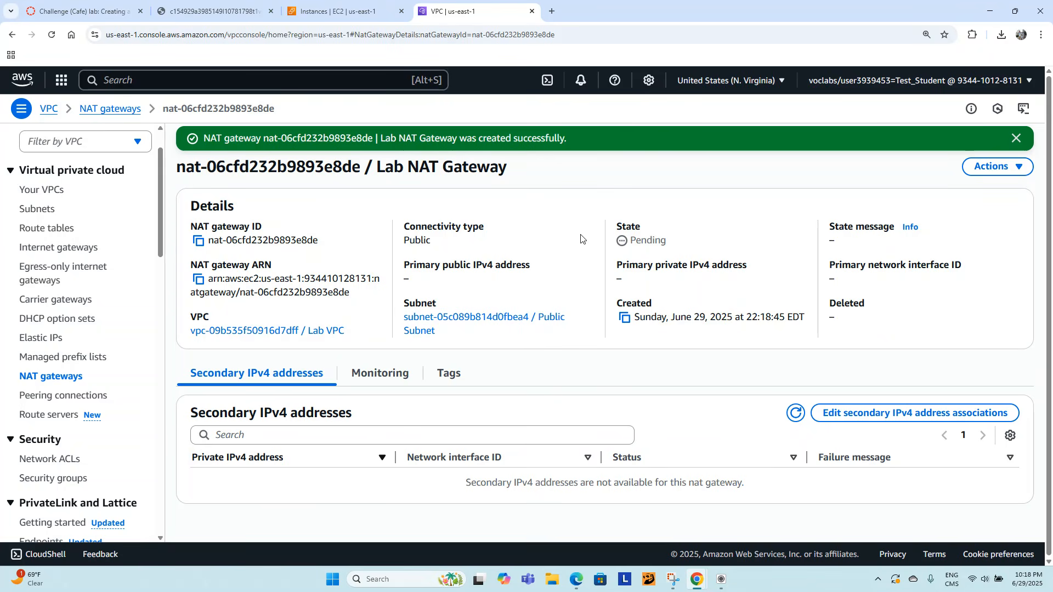
# - Check the NAT gateway's state, and examine Lab VPC's resource map for its subnets, route tables and network connections
pyautogui.doubleClick(646, 243)
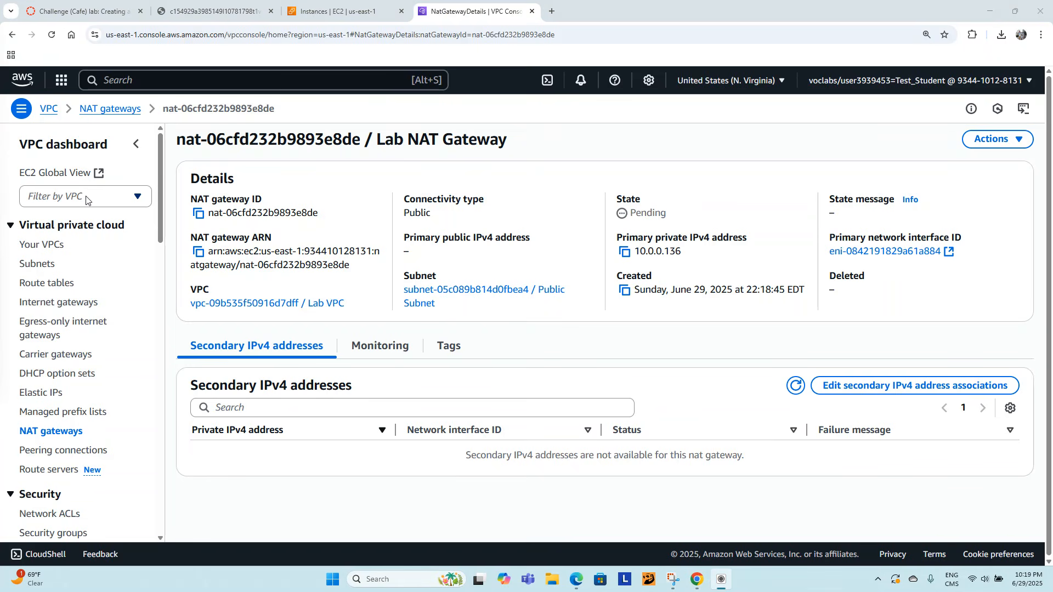
pyautogui.click(45, 248)
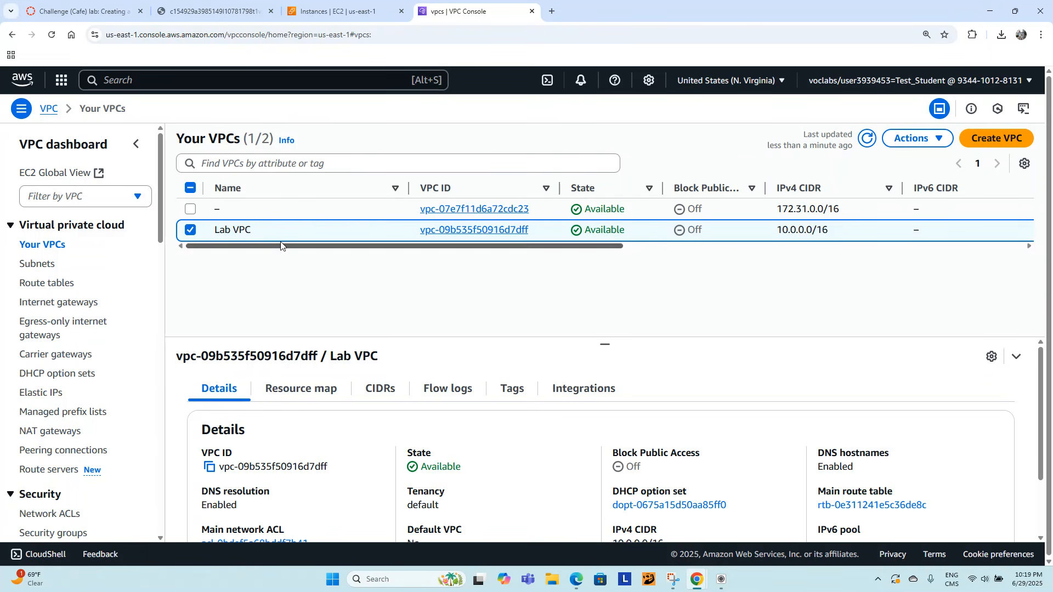
pyautogui.click(460, 234)
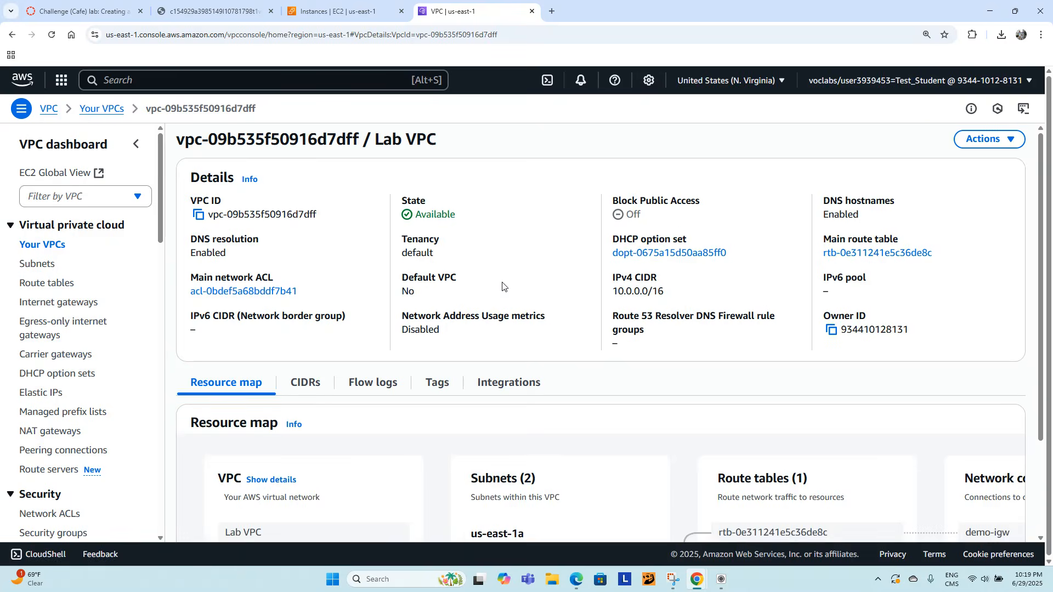
pyautogui.scroll(-3, 501, 280)
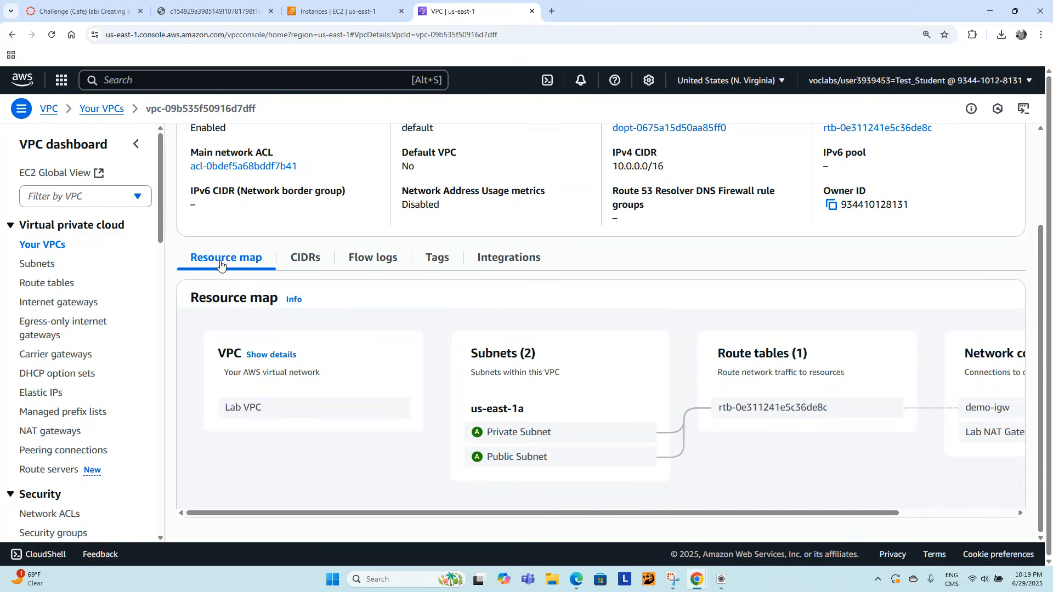
pyautogui.moveTo(494, 511); pyautogui.dragTo(635, 525)
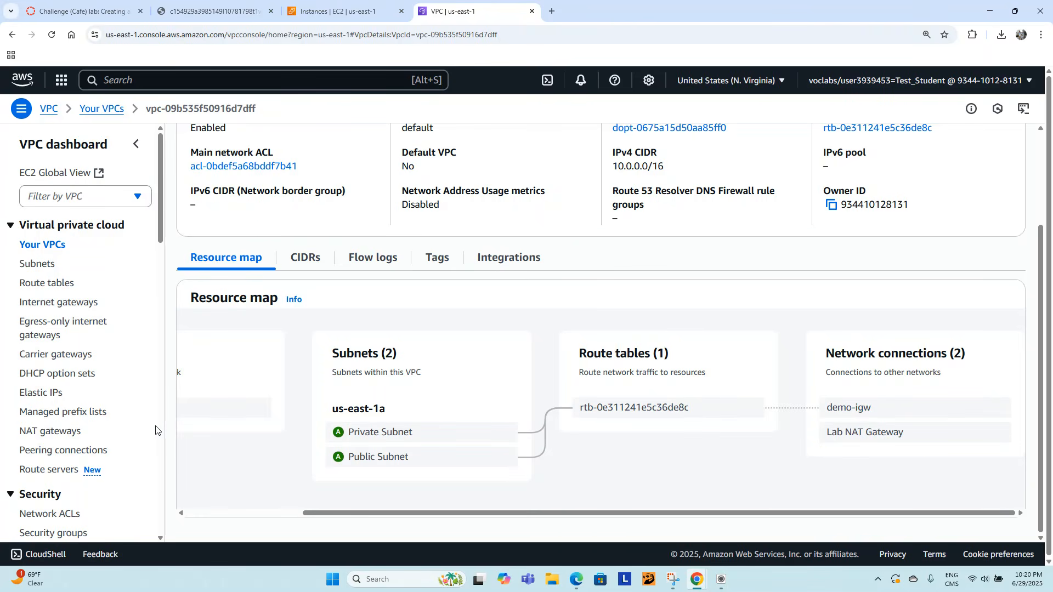
# - Create a route table named Private Route Table in Lab VPC
pyautogui.click(49, 286)
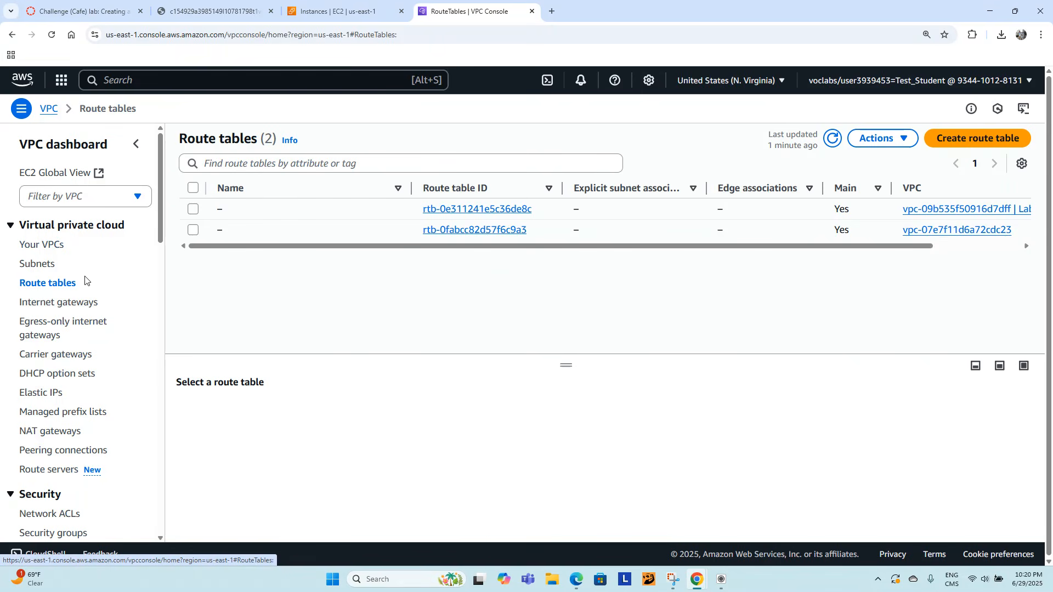
pyautogui.click(962, 143)
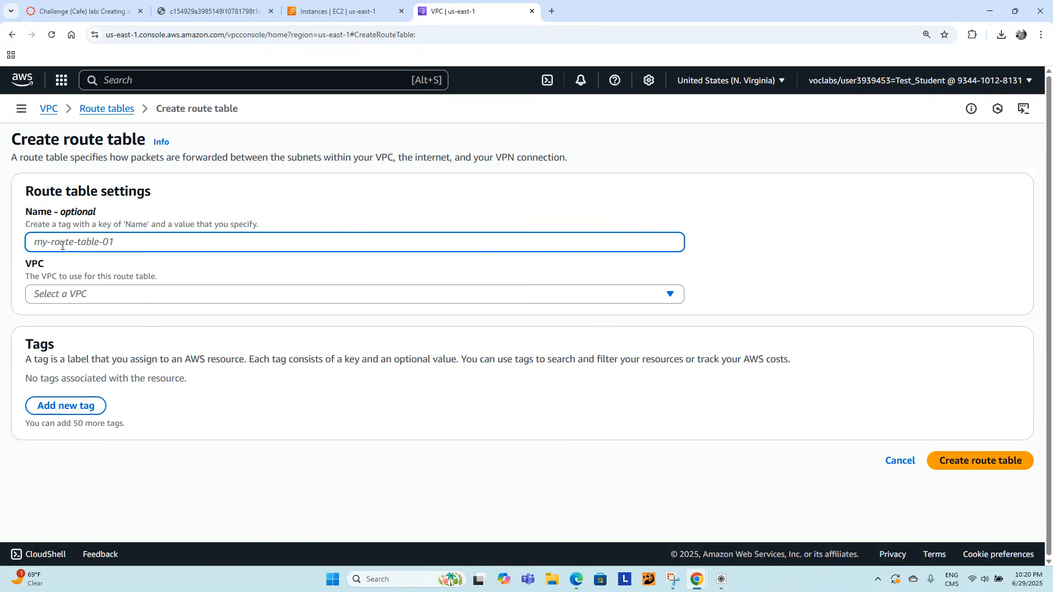
pyautogui.write('Private ')
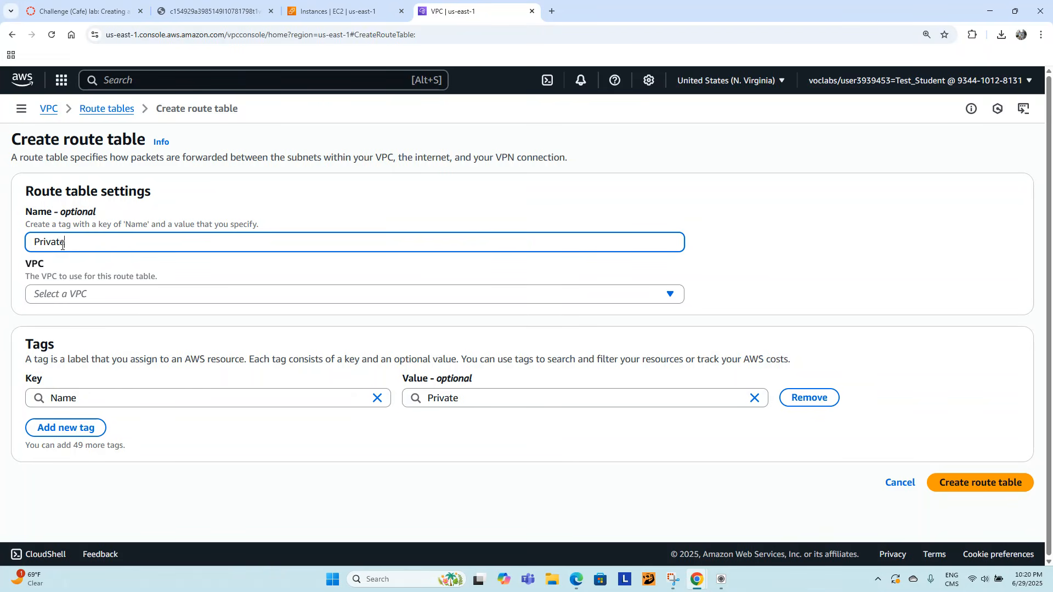
pyautogui.write('Route Table')
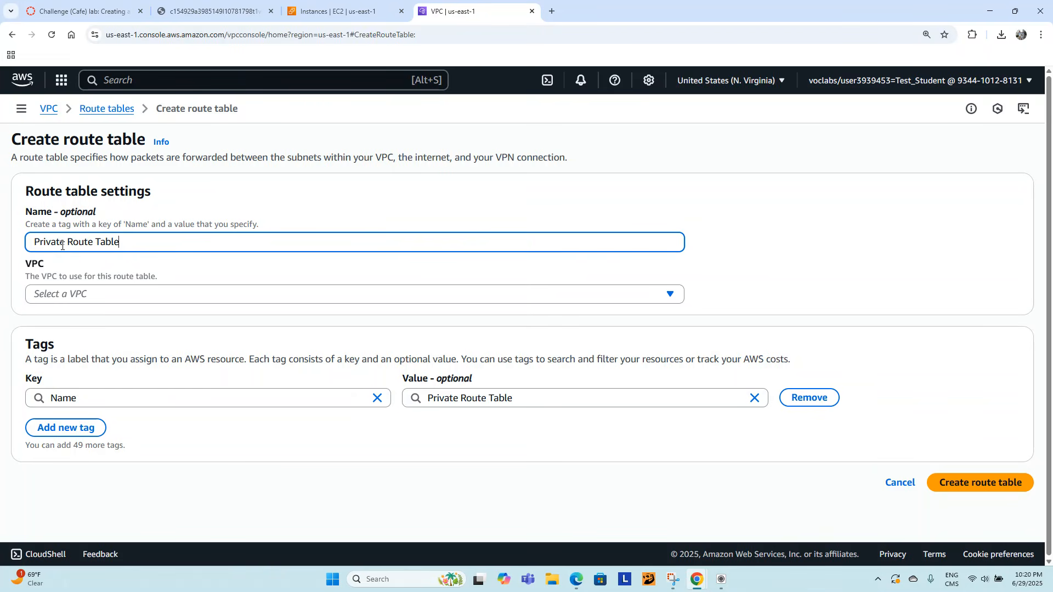
pyautogui.click(110, 295)
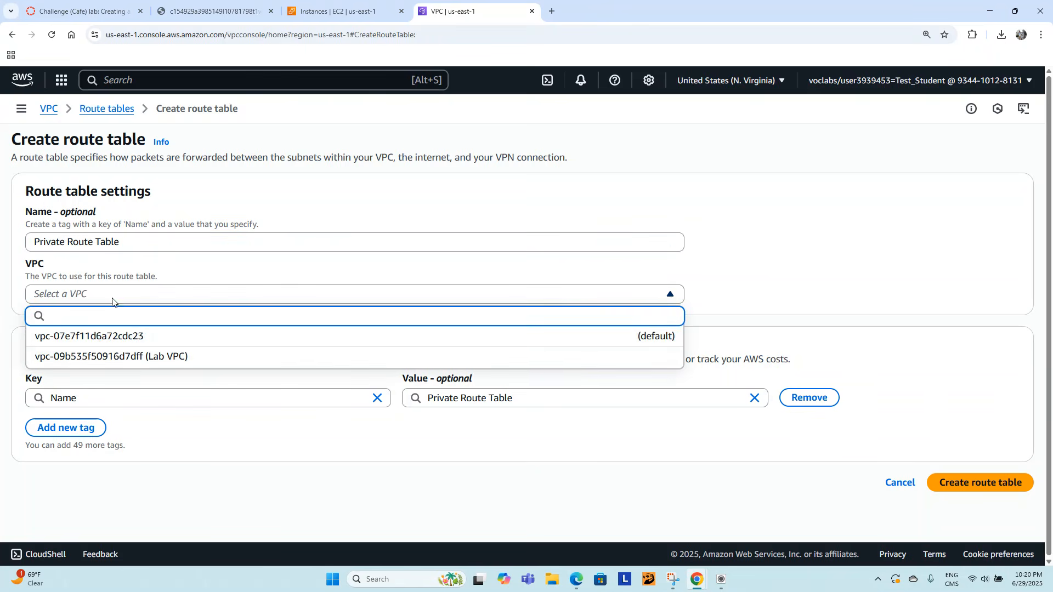
pyautogui.click(130, 358)
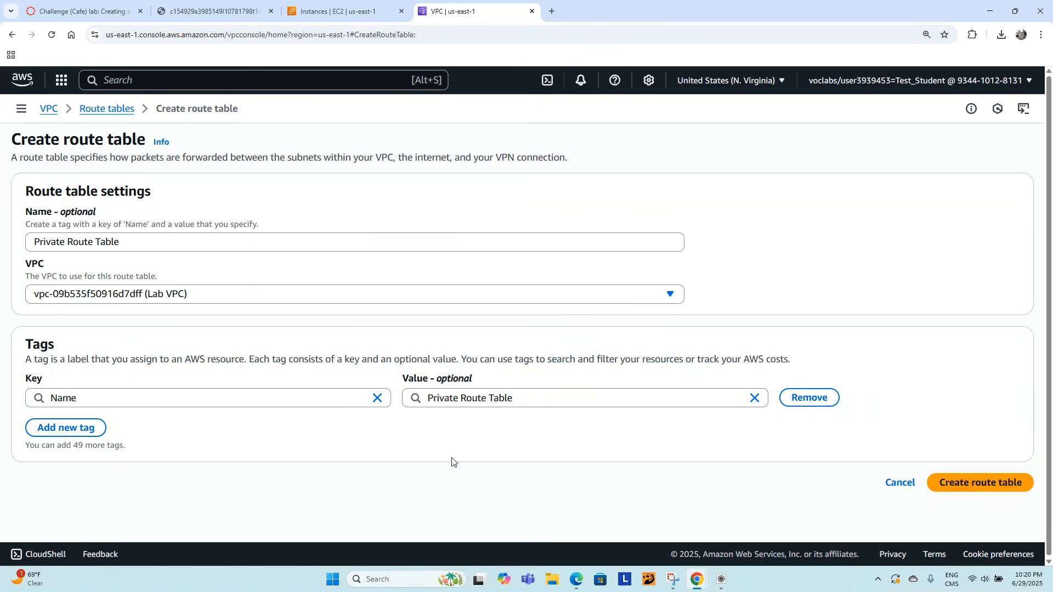
pyautogui.click(964, 484)
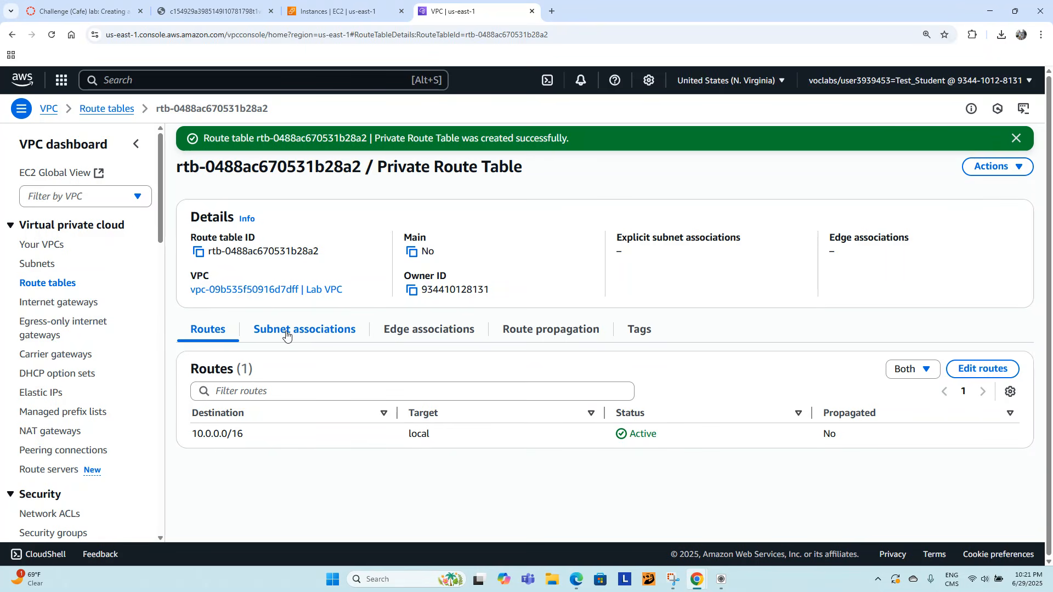
# - Explicitly associate Private Subnet with Private Route Table and save the association
pyautogui.click(304, 331)
pyautogui.scroll(-2, 305, 330)
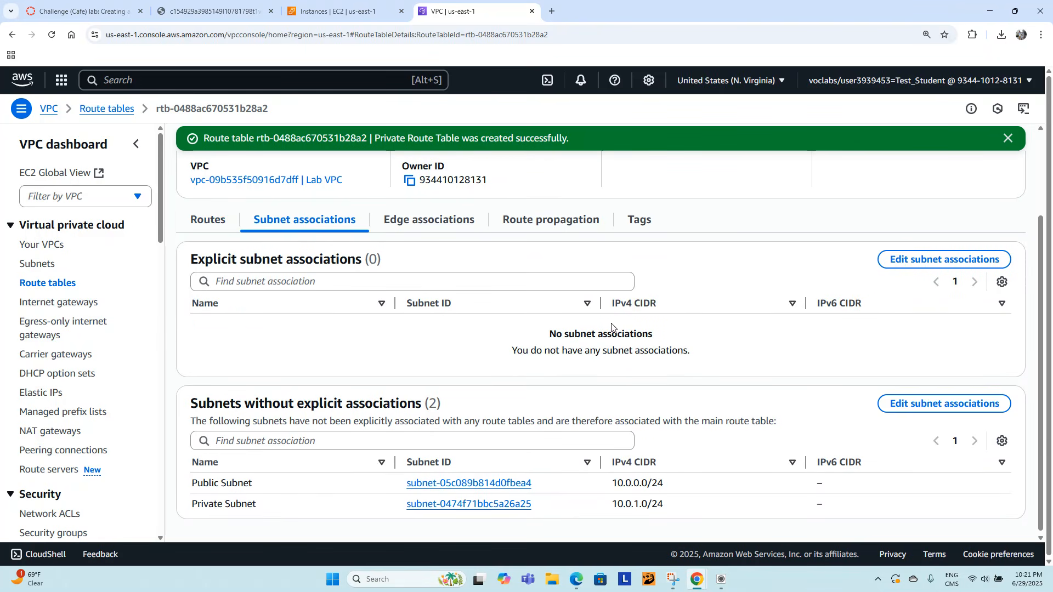
pyautogui.click(907, 262)
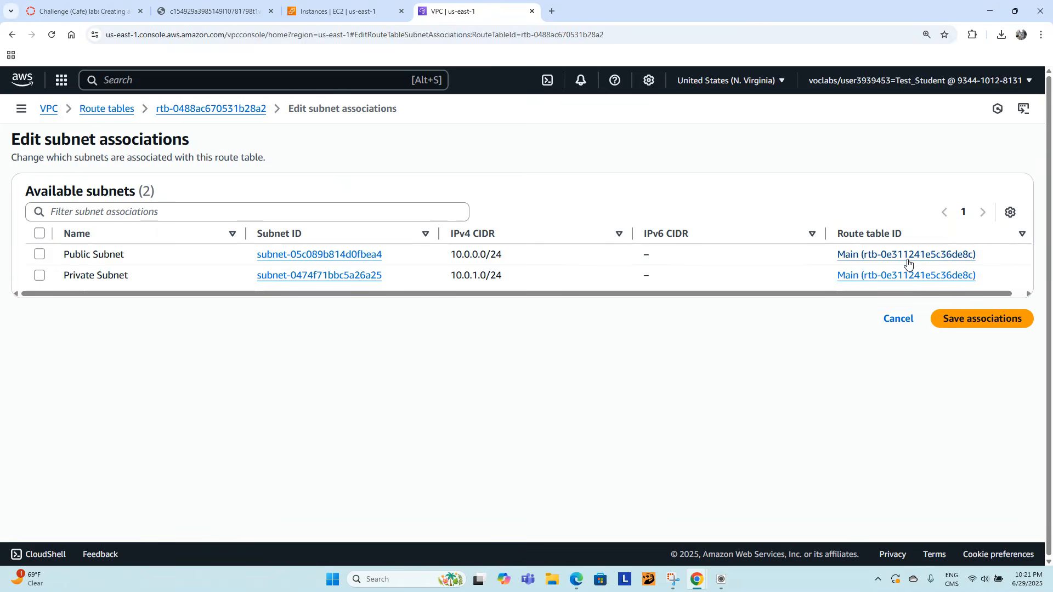
pyautogui.click(40, 275)
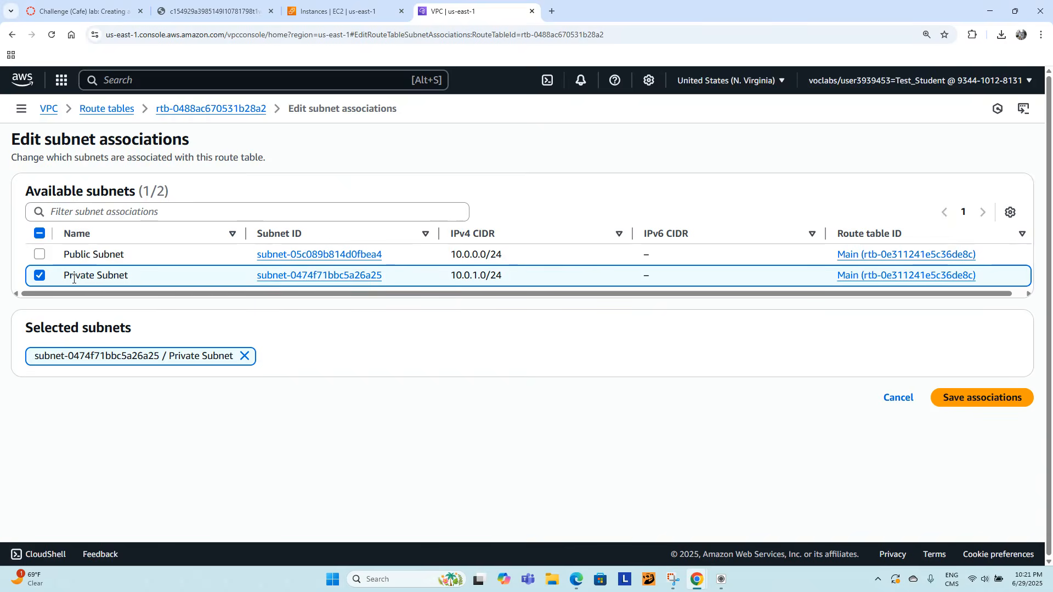
pyautogui.click(992, 398)
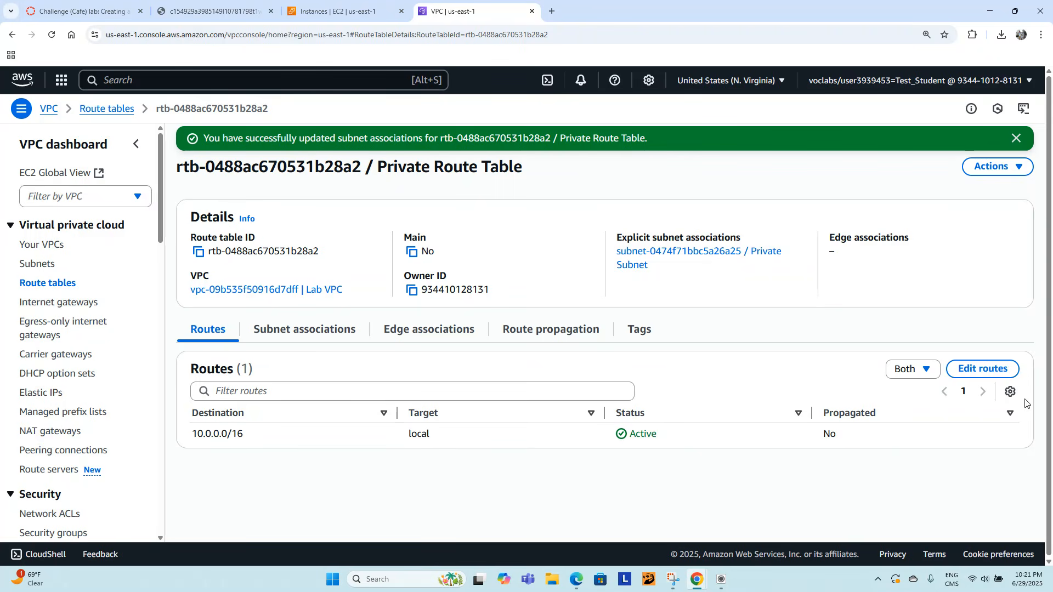
# - Add a route with destination 0.0.0.0/0 and target Lab NAT Gateway to Private Route Table, and save the changes
pyautogui.click(992, 373)
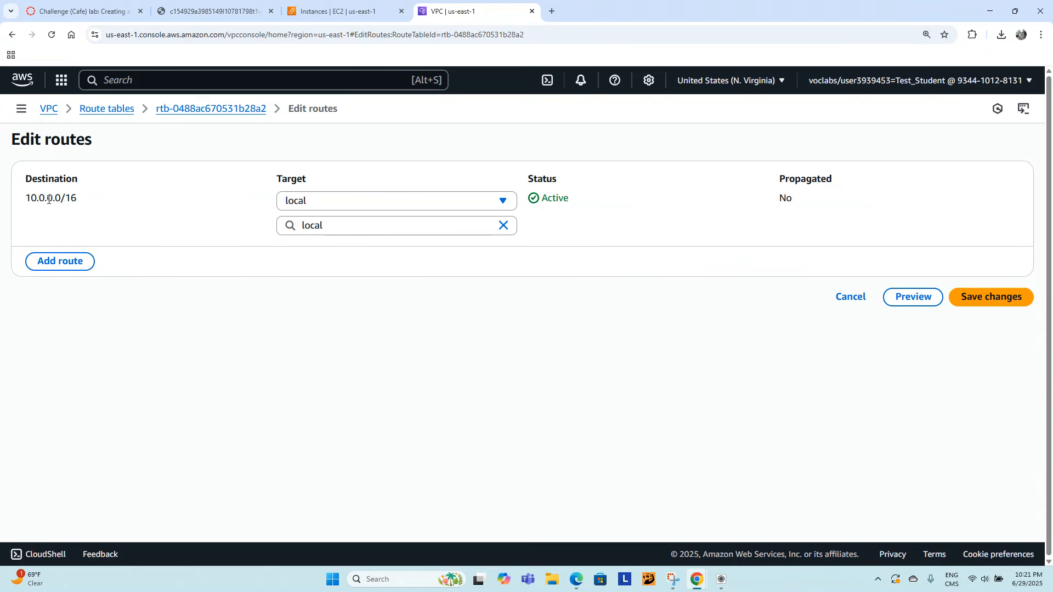
pyautogui.click(55, 262)
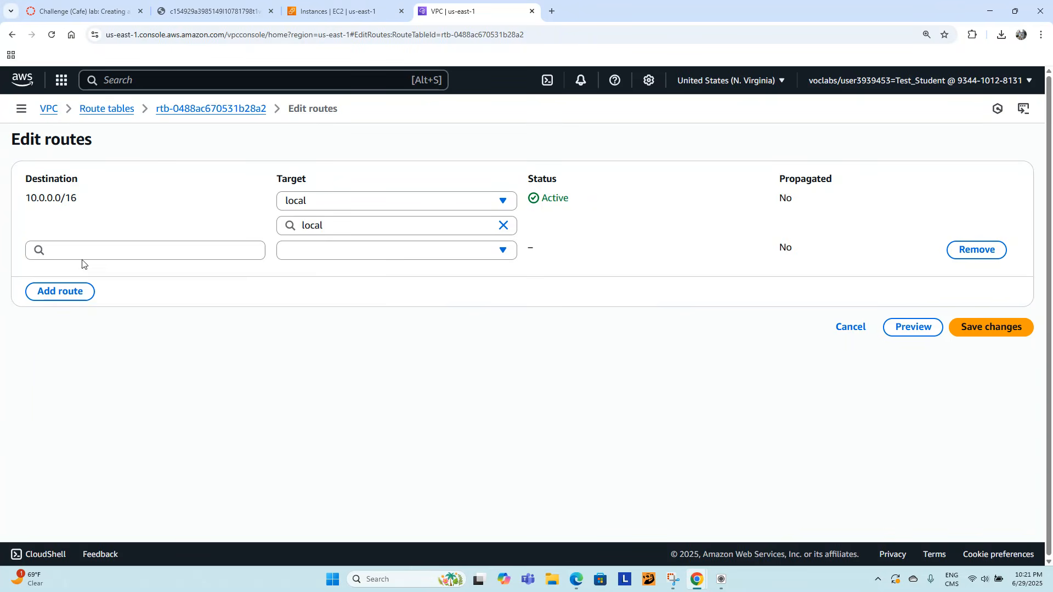
pyautogui.click(82, 250)
pyautogui.click(72, 273)
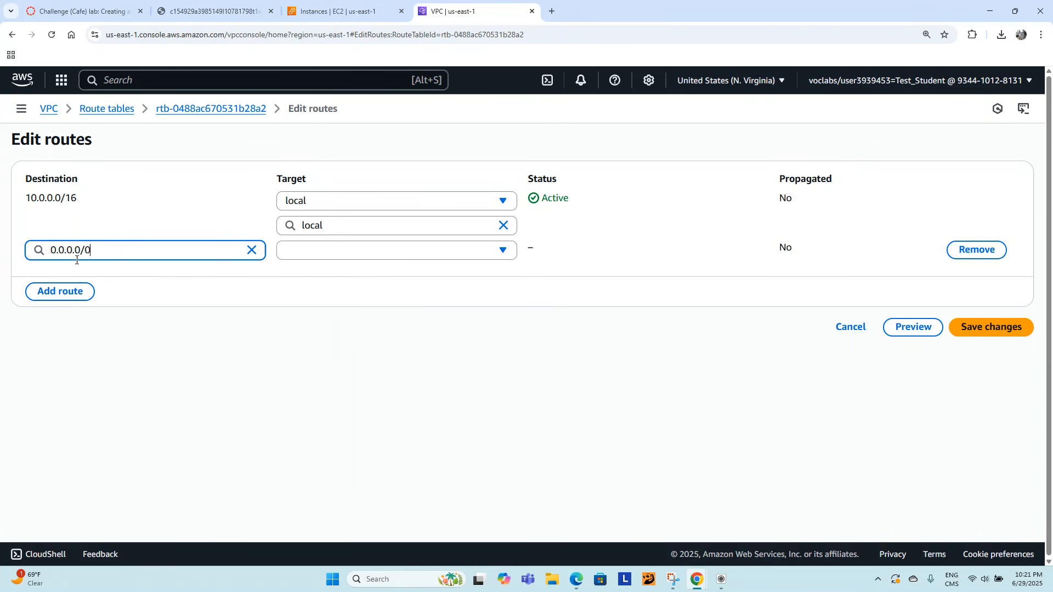
pyautogui.click(508, 252)
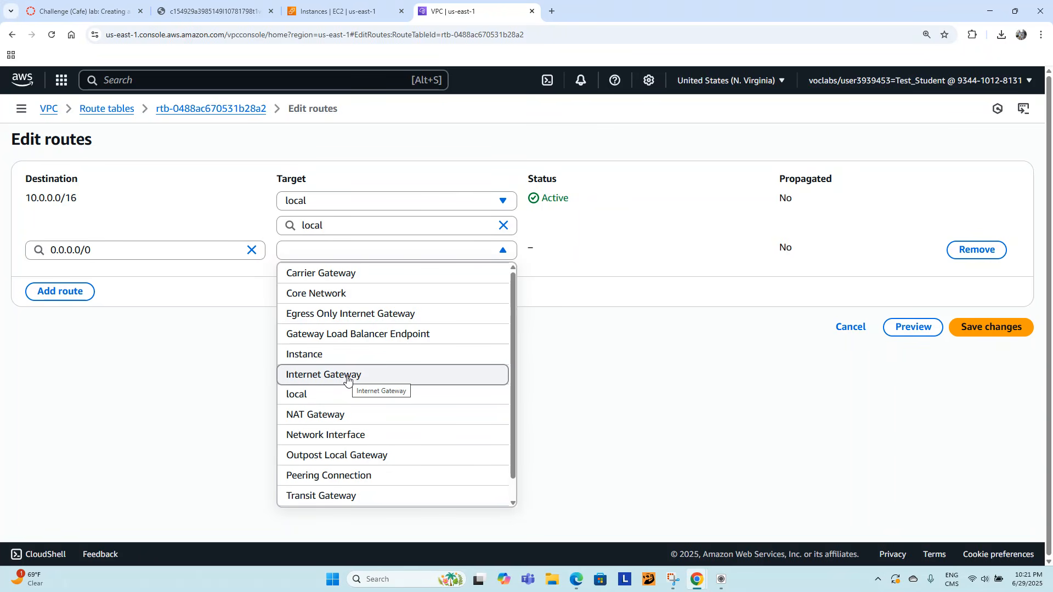
pyautogui.click(330, 418)
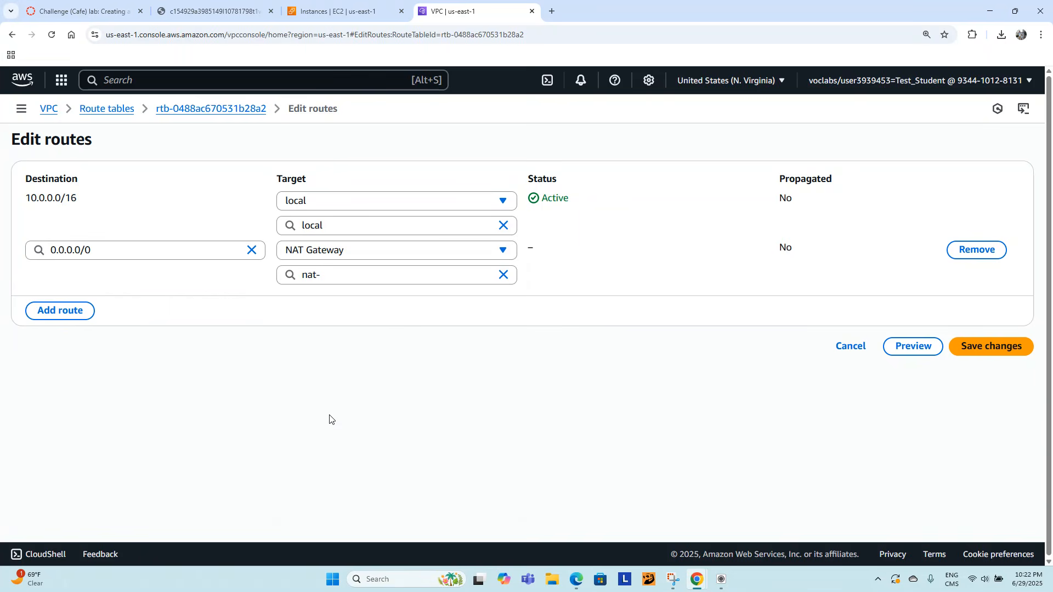
pyautogui.click(372, 275)
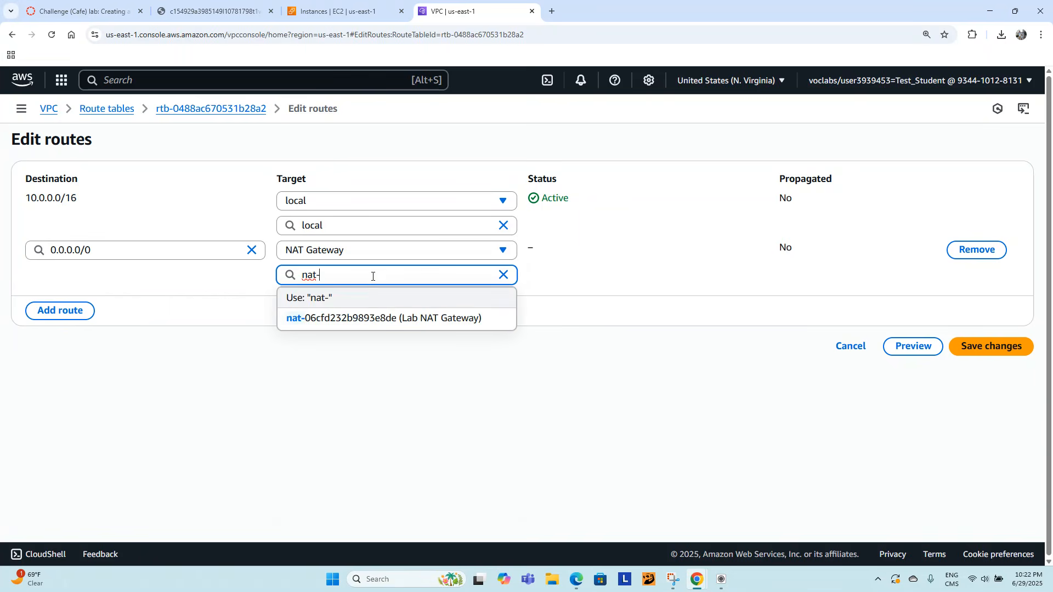
pyautogui.click(386, 317)
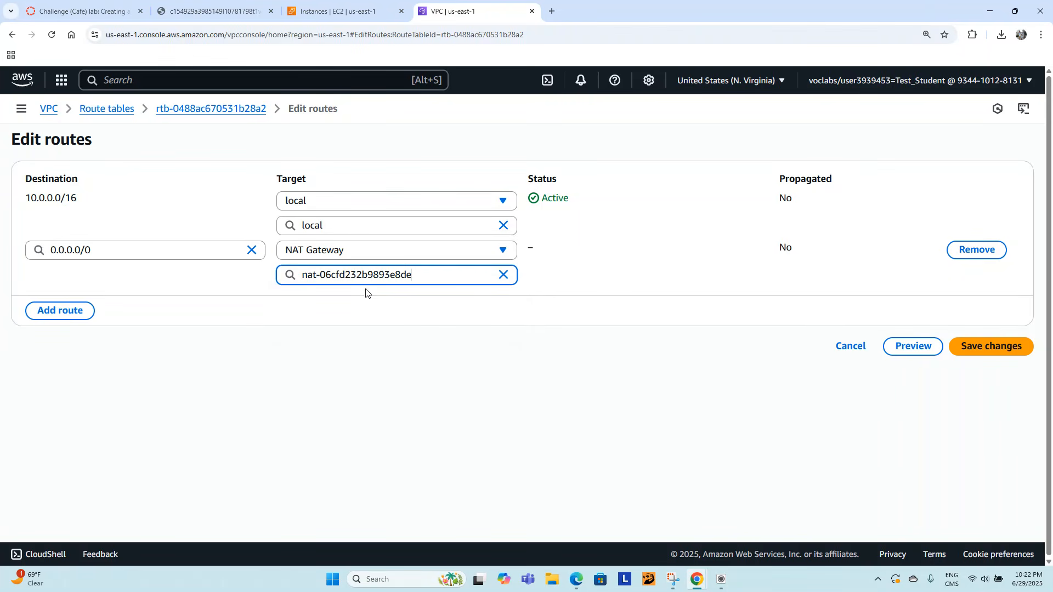
pyautogui.click(1000, 351)
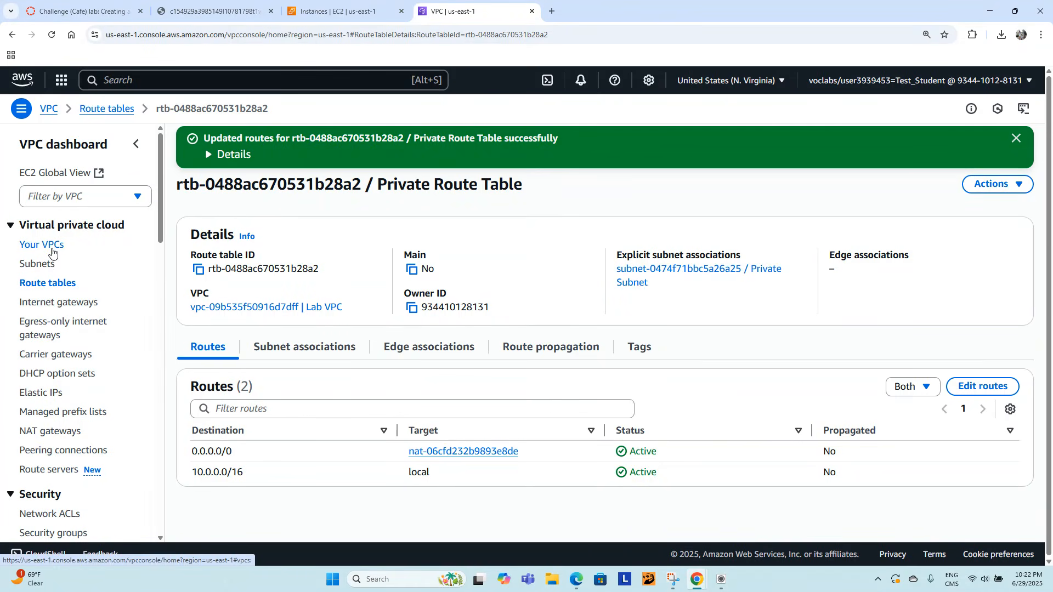
# - Examine Lab VPC's resource map to trace how both subnets connect through their route tables to the network connections
pyautogui.click(53, 253)
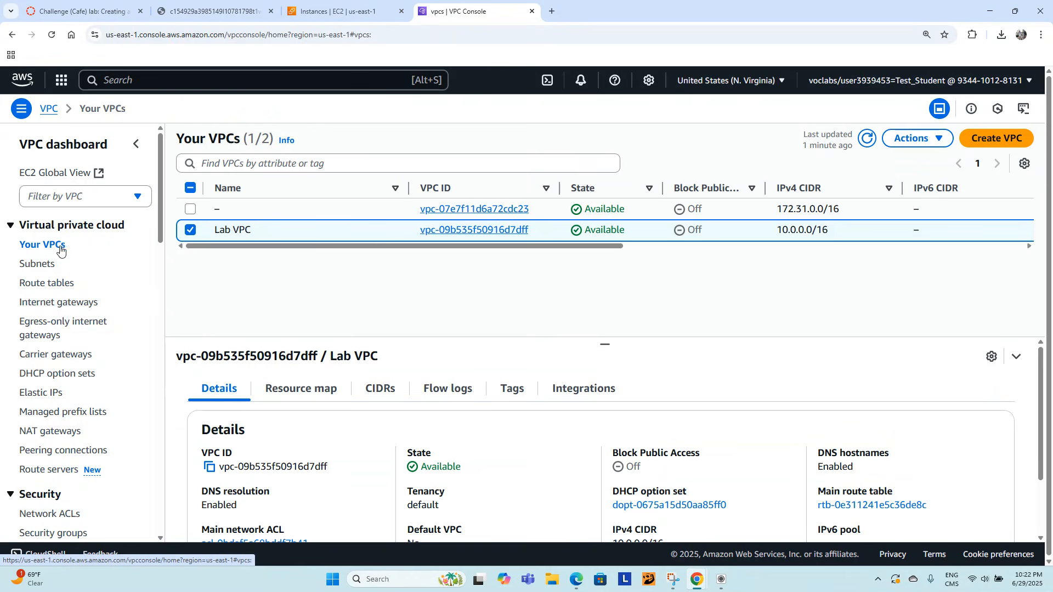
pyautogui.click(464, 230)
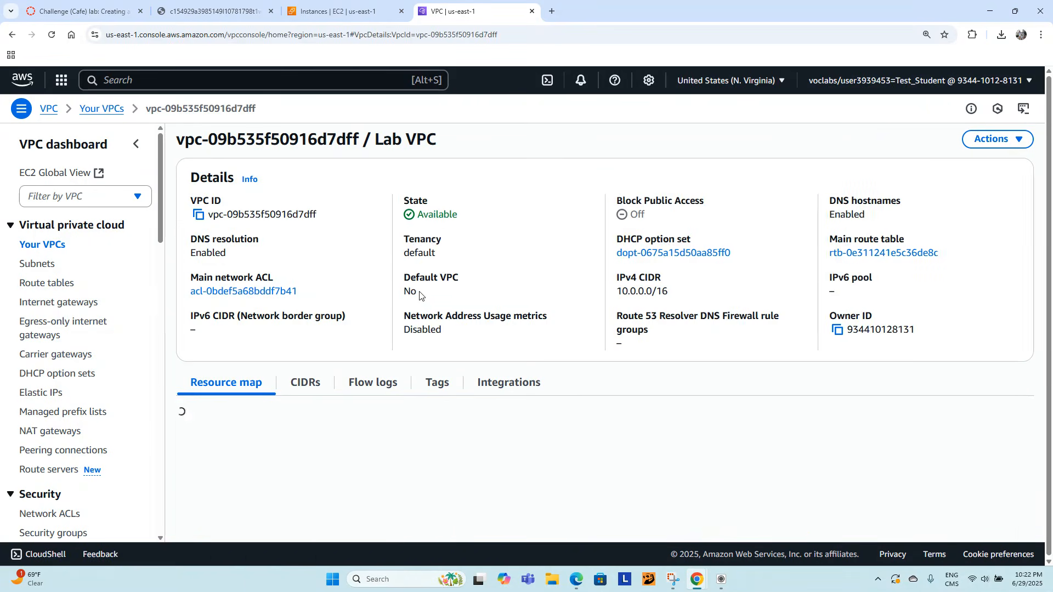
pyautogui.scroll(-1, 410, 292)
pyautogui.scroll(-1, 410, 292)
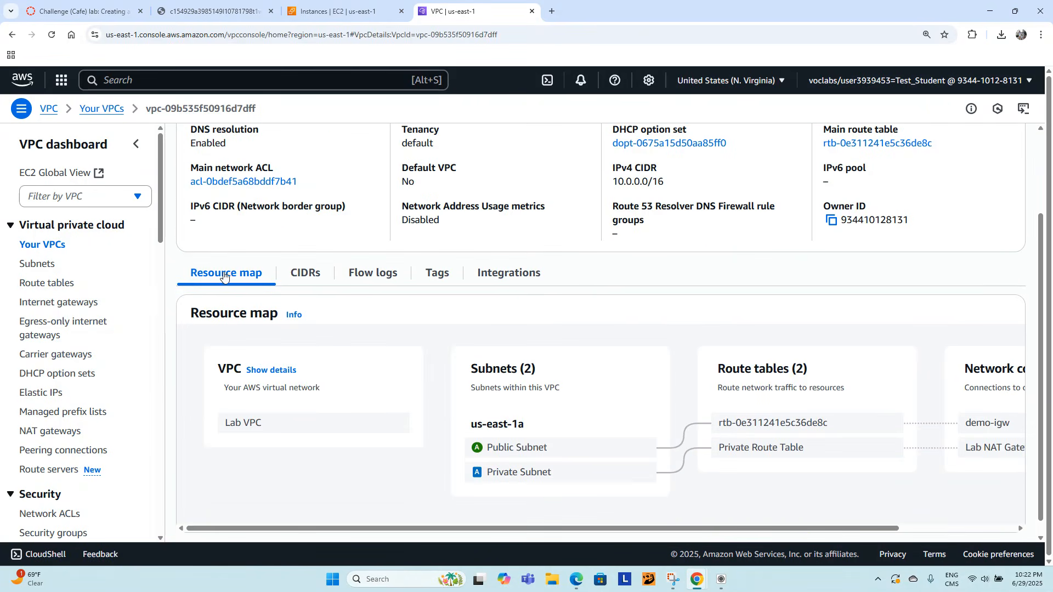
pyautogui.moveTo(654, 529); pyautogui.dragTo(792, 530)
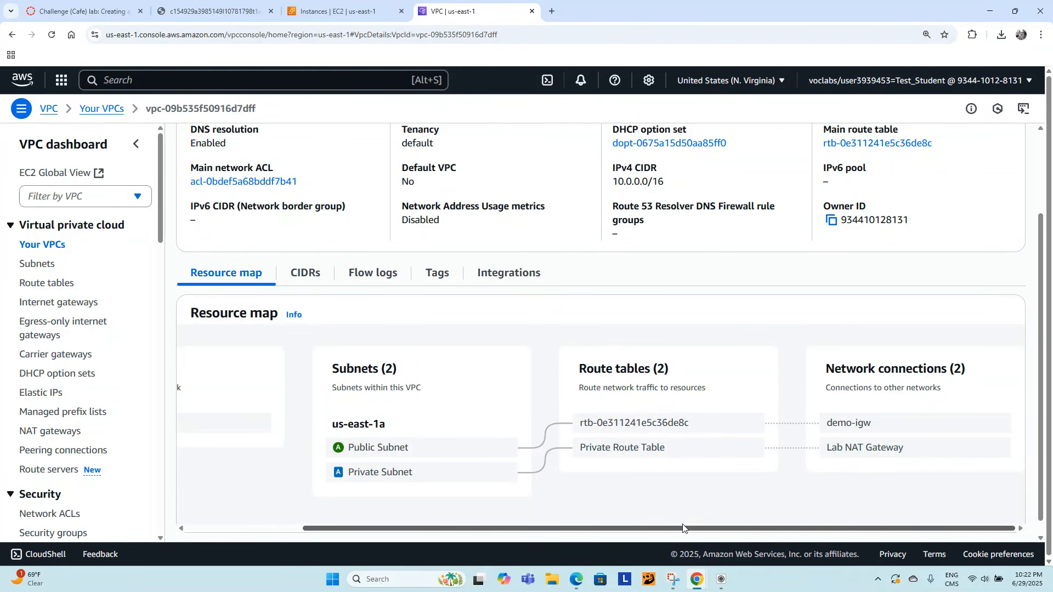
pyautogui.moveTo(685, 529); pyautogui.dragTo(437, 538)
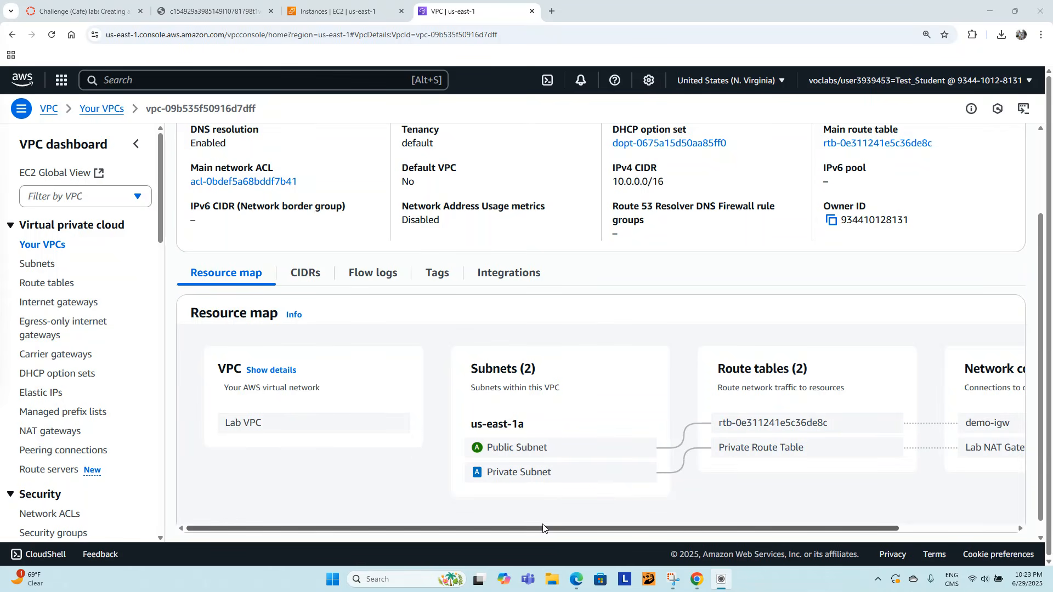
pyautogui.moveTo(544, 528); pyautogui.dragTo(698, 527)
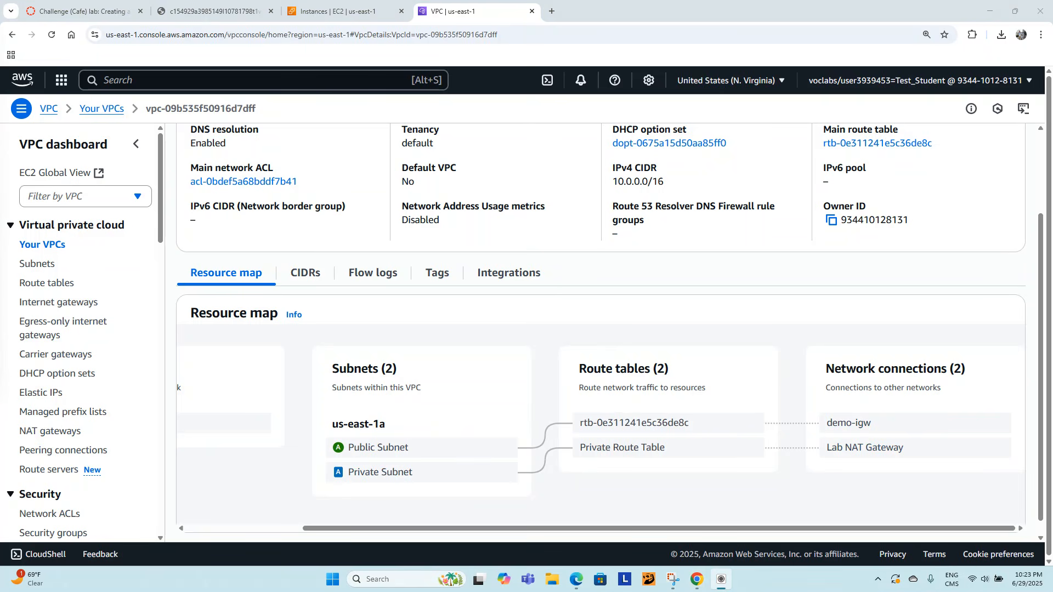
# - Create an EC2 key pair named vockey2 with the RSA type and the .ppk private key file format
pyautogui.click(331, 12)
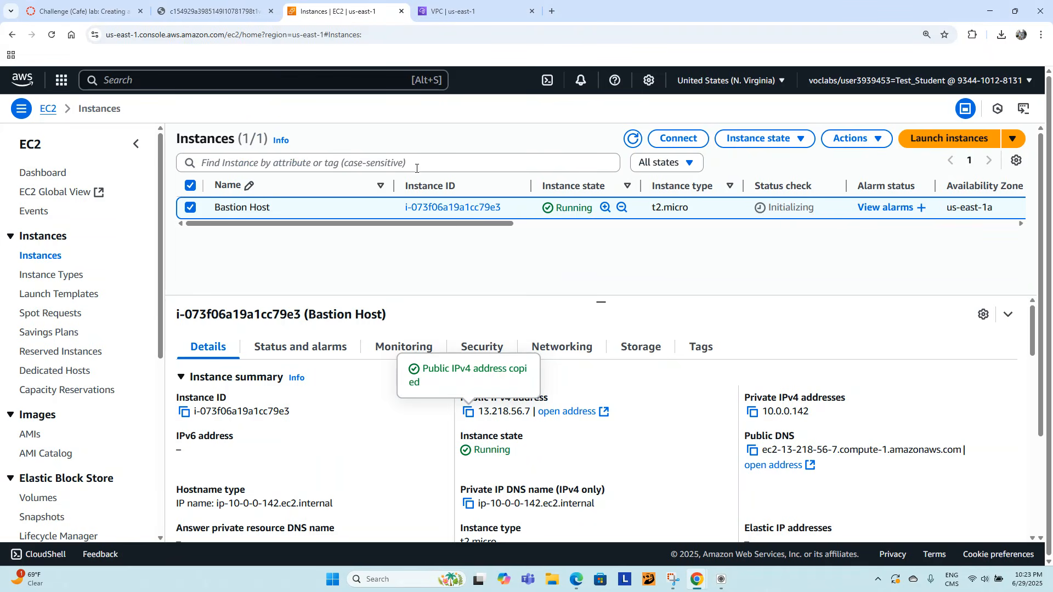
pyautogui.click(925, 139)
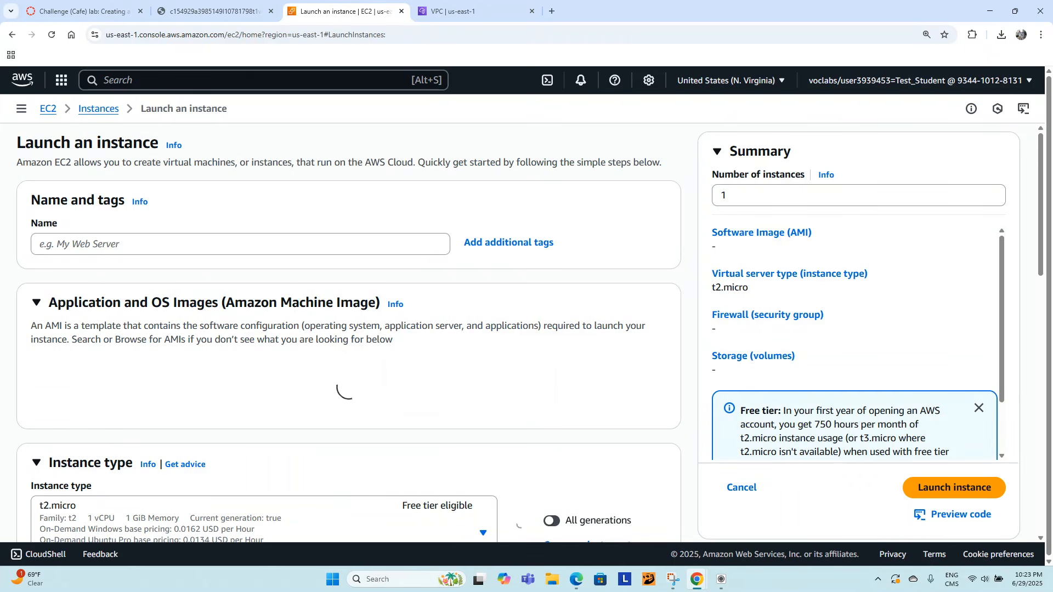
pyautogui.click(11, 36)
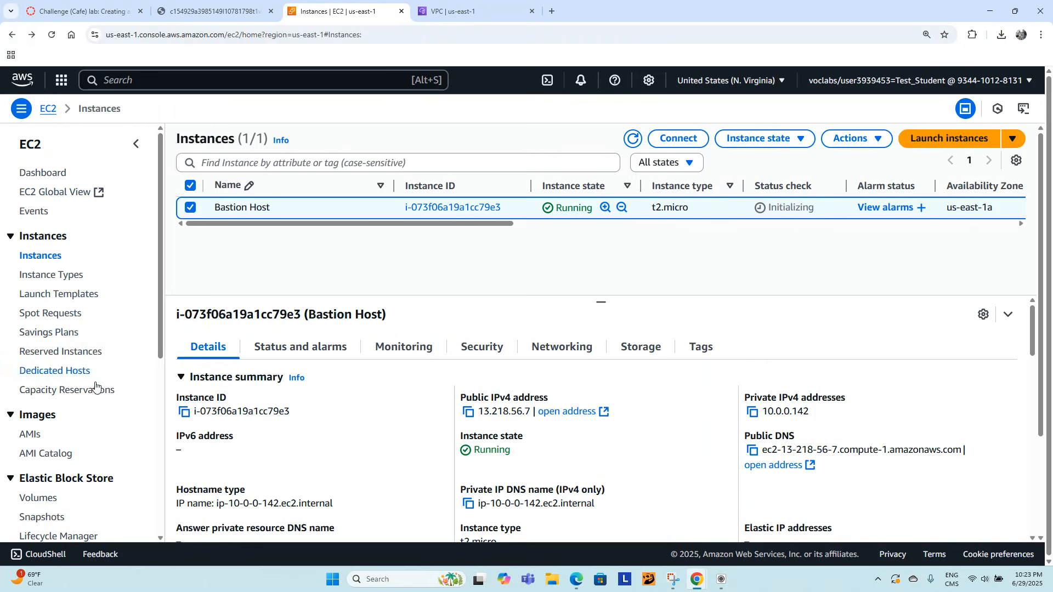
pyautogui.scroll(-1, 133, 331)
pyautogui.scroll(-3, 133, 332)
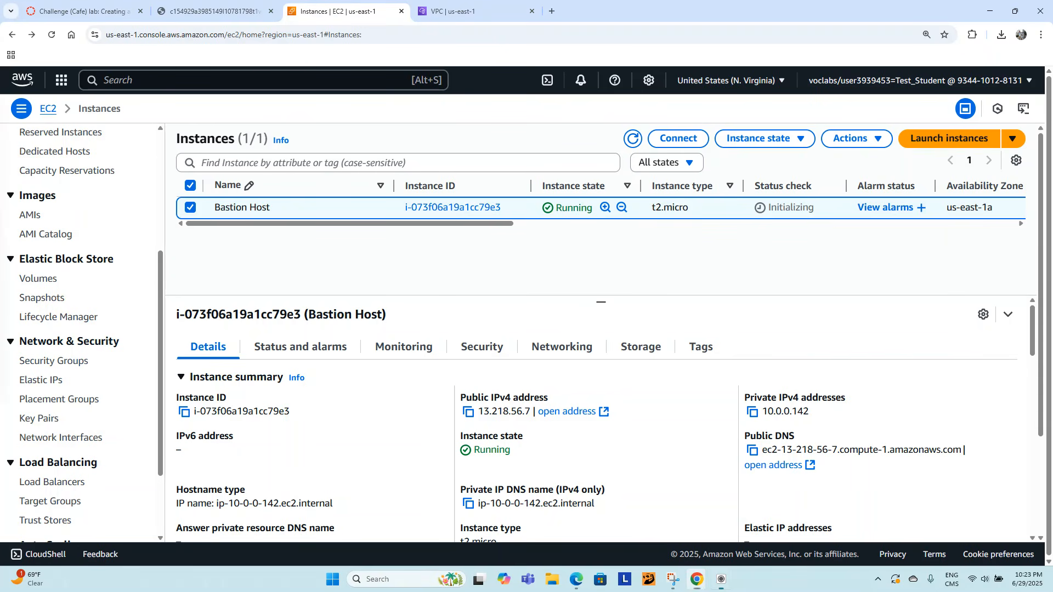
pyautogui.scroll(-1, 93, 322)
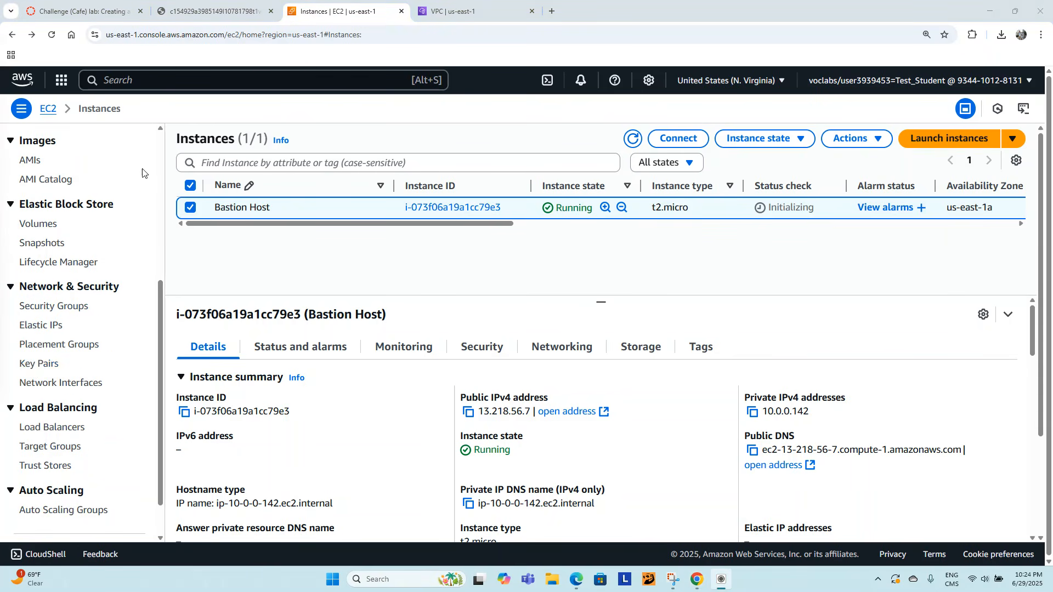
pyautogui.click(45, 365)
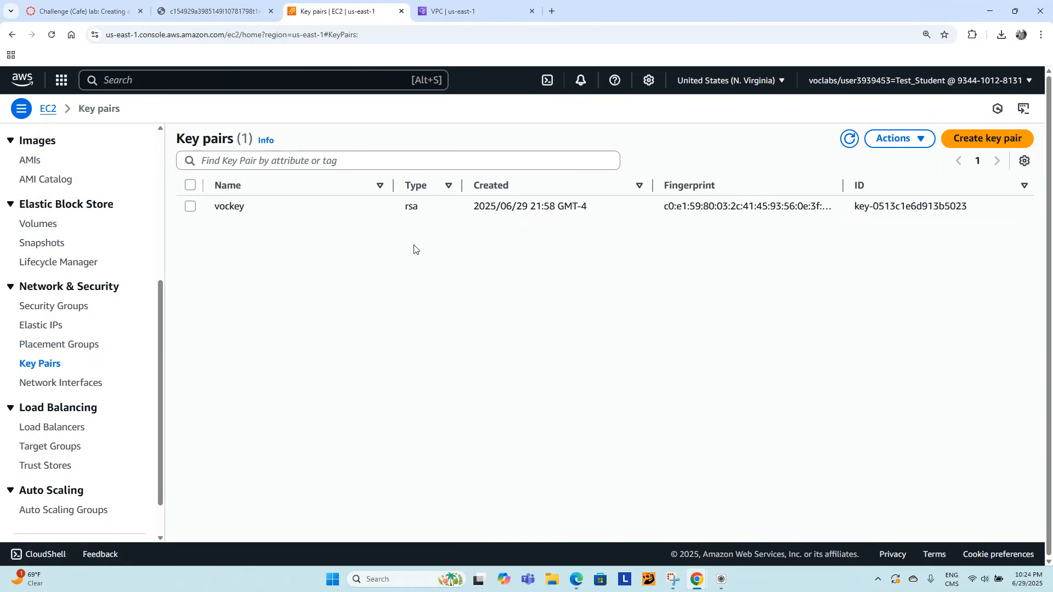
pyautogui.click(950, 146)
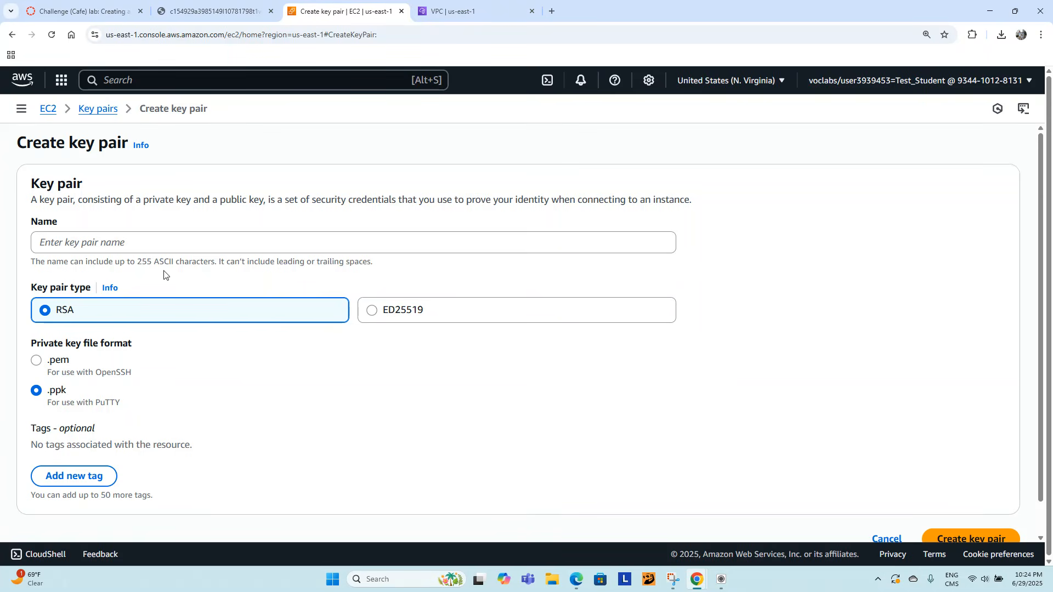
pyautogui.click(133, 246)
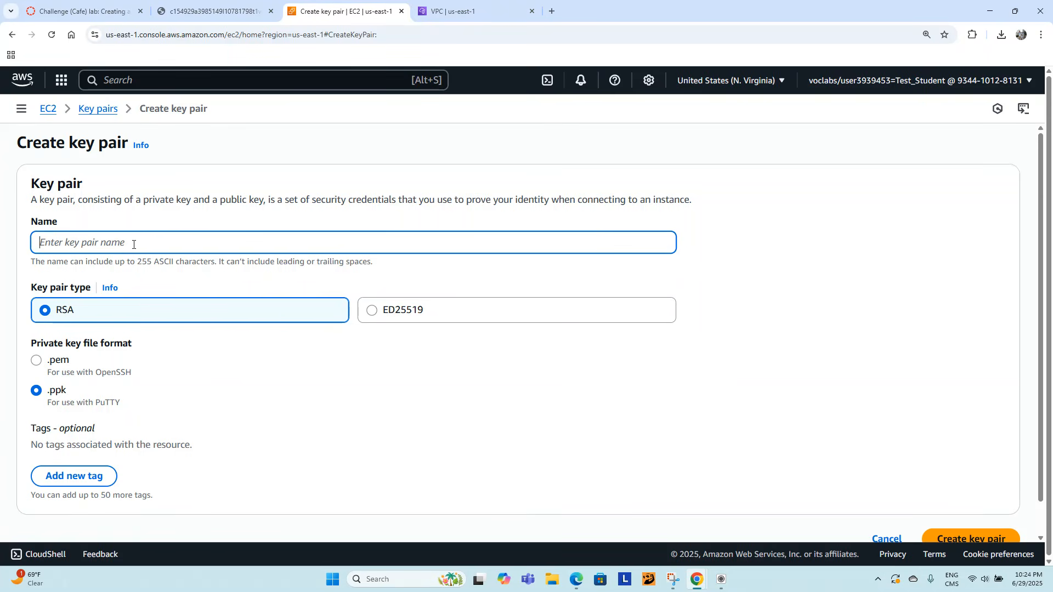
pyautogui.write('vockey2')
pyautogui.scroll(-1, 257, 390)
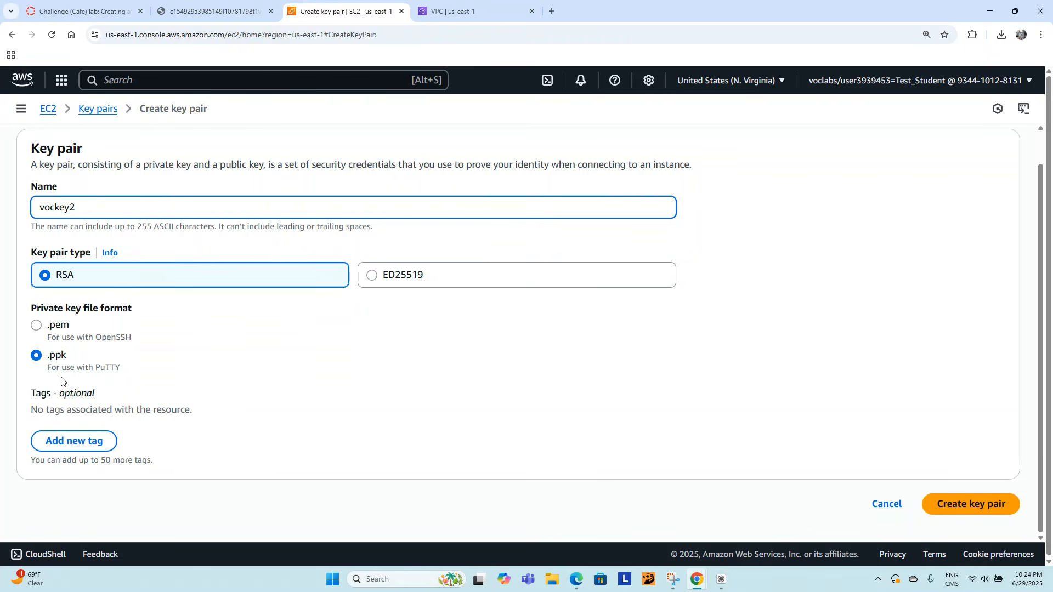
pyautogui.click(988, 503)
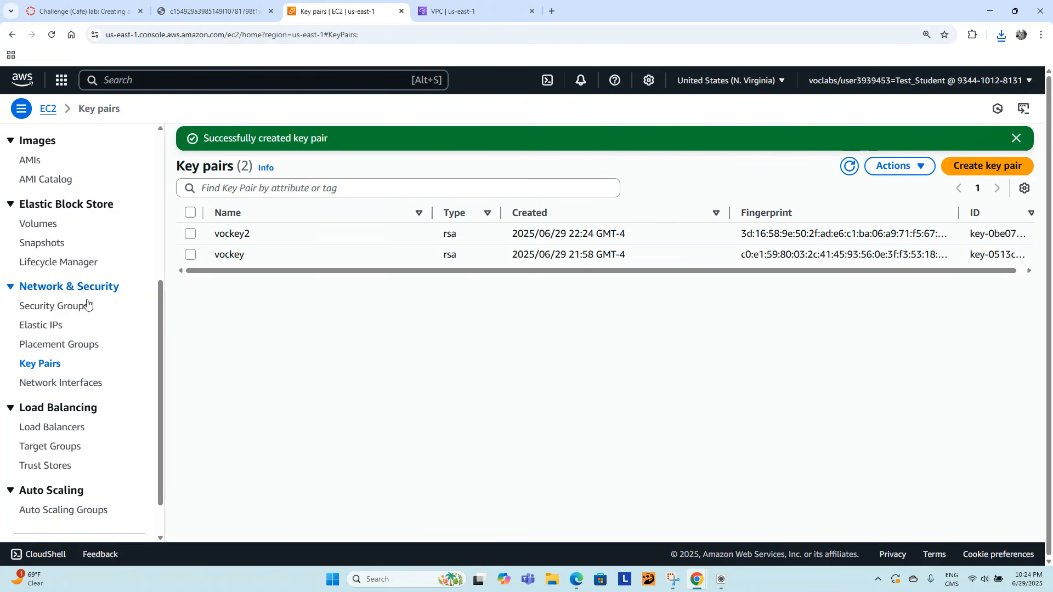
# - Start launching a new EC2 instance and name it Private Instance
pyautogui.scroll(5, 69, 328)
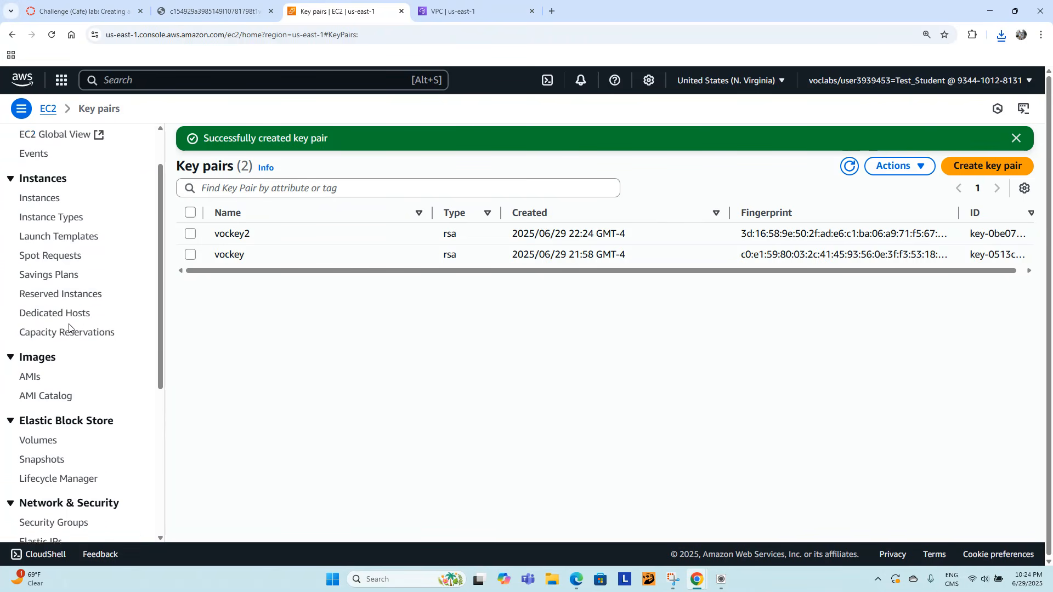
pyautogui.click(50, 256)
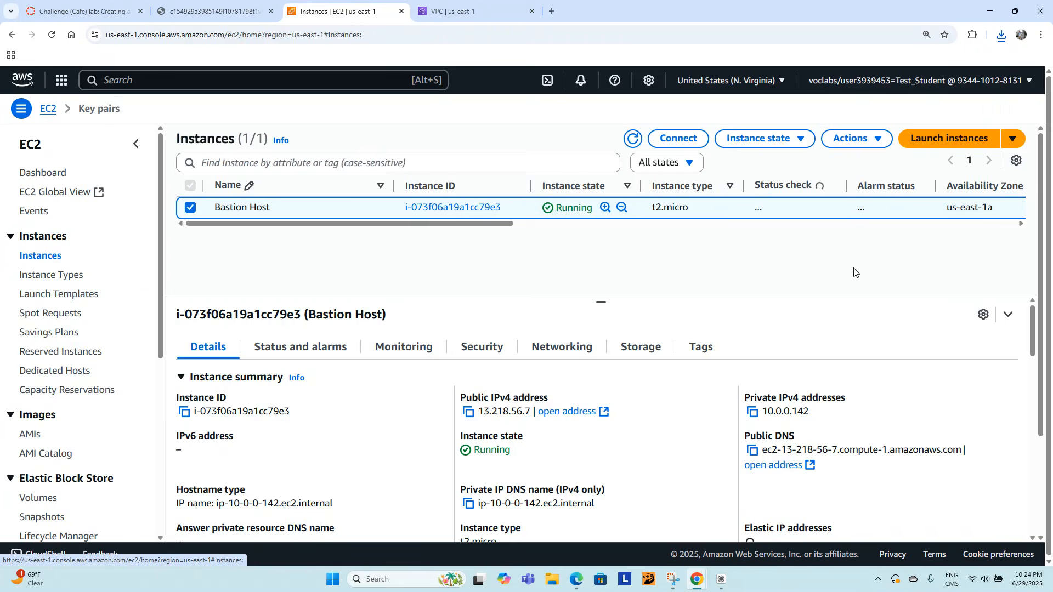
pyautogui.click(950, 140)
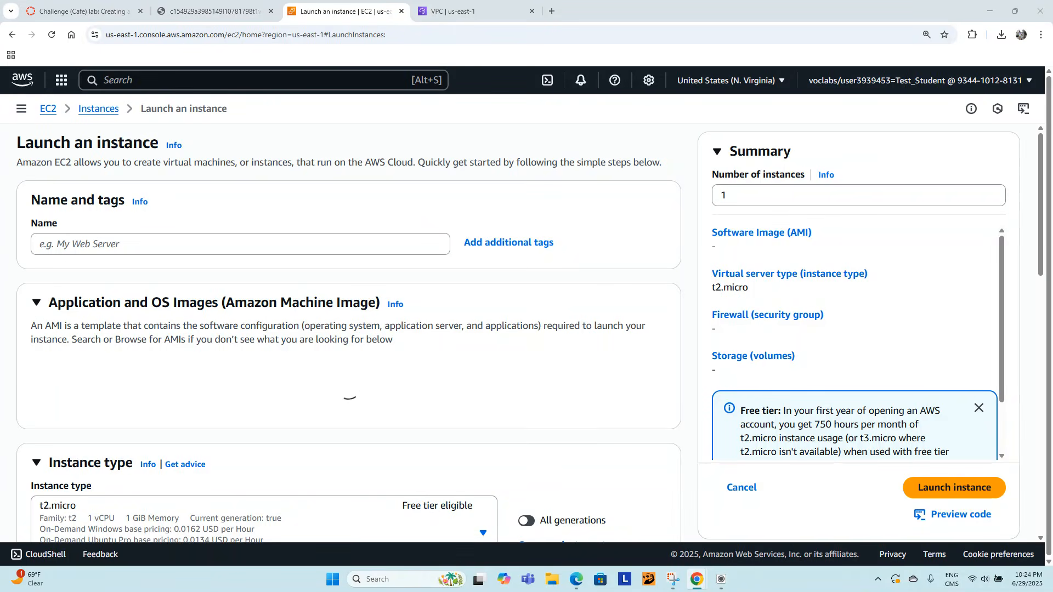
pyautogui.click(142, 245)
pyautogui.hotkey('ctrl', 'v')
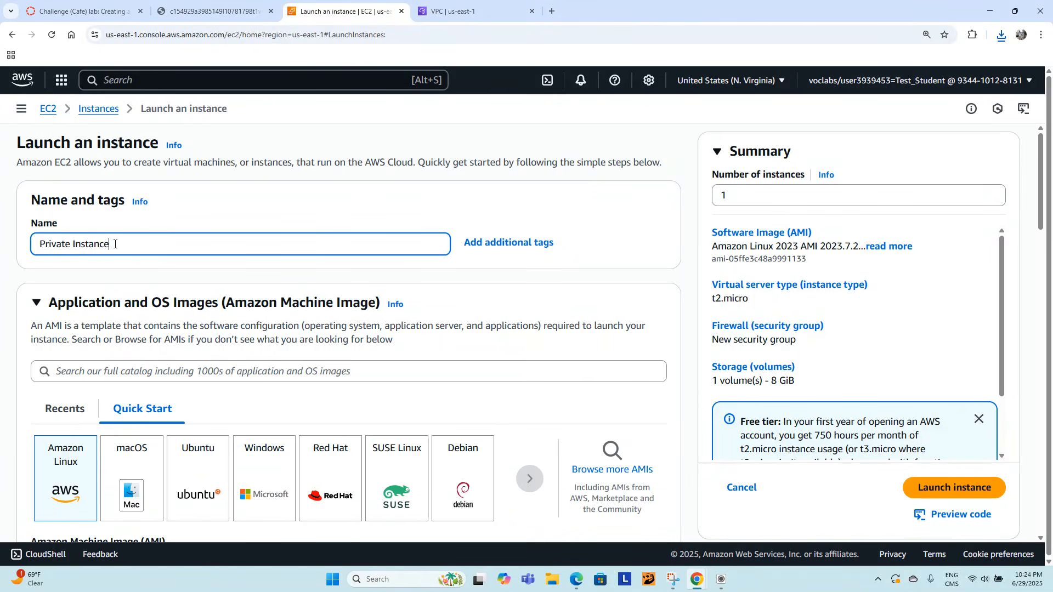
# - Keep the Amazon Linux 2023 image and t2.micro type, and choose vockey2 as the instance's key pair
pyautogui.scroll(-4, 79, 363)
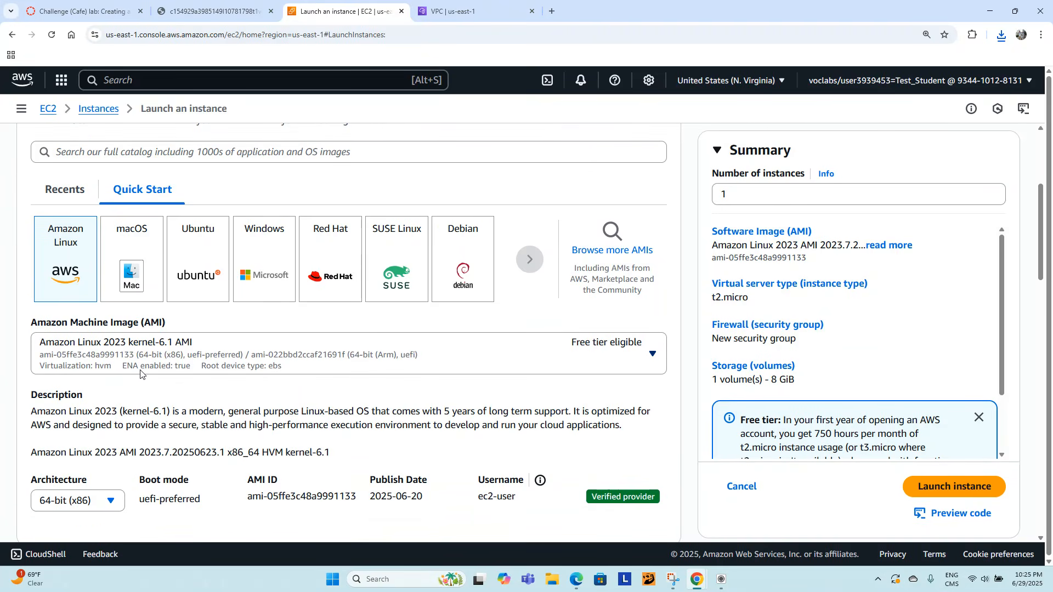
pyautogui.scroll(-4, 140, 375)
pyautogui.scroll(-3, 140, 375)
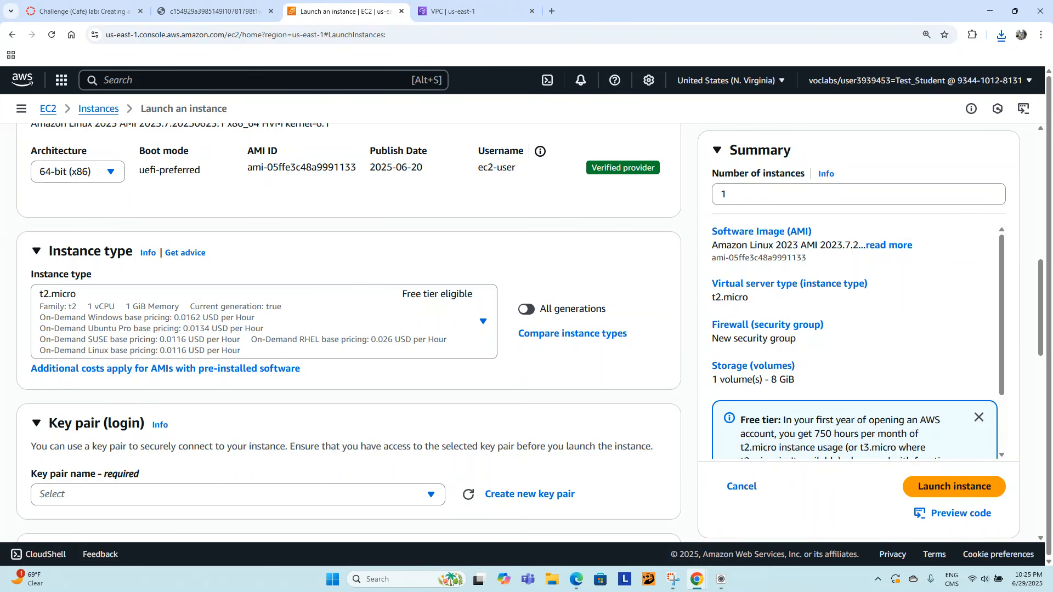
pyautogui.scroll(-3, 239, 351)
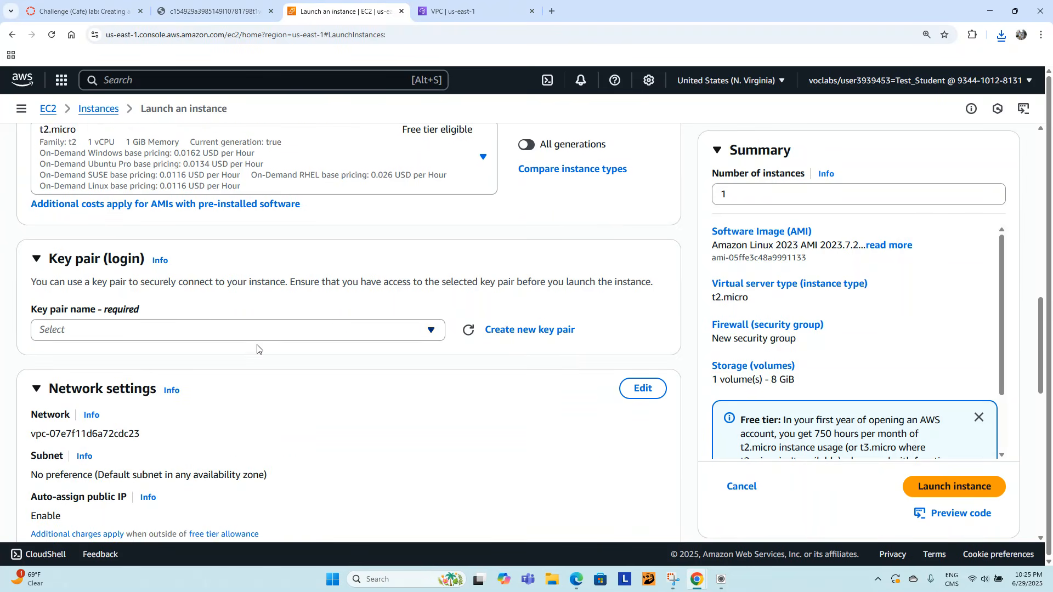
pyautogui.click(376, 330)
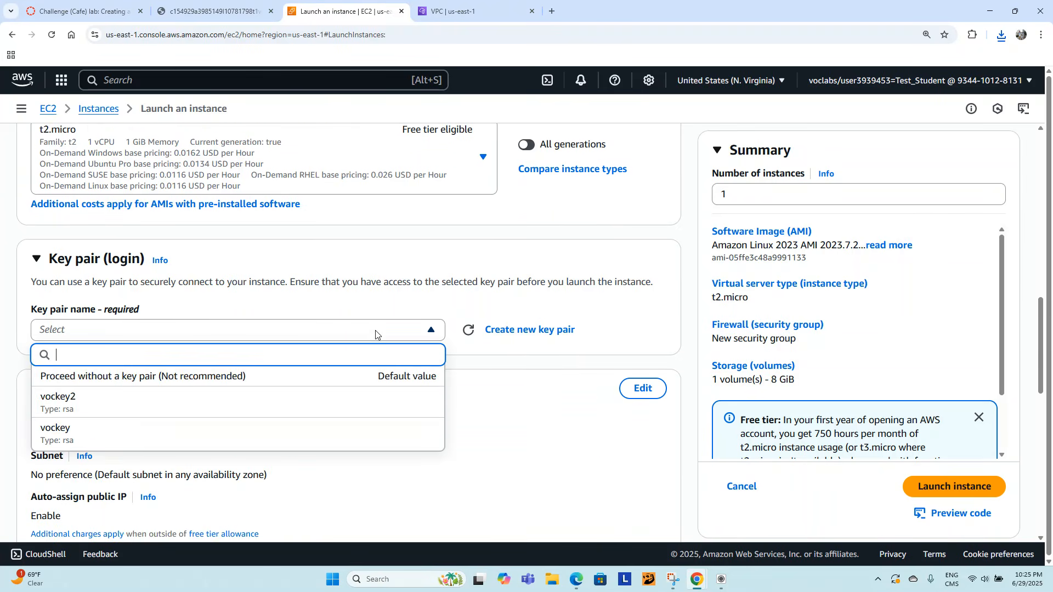
pyautogui.click(76, 406)
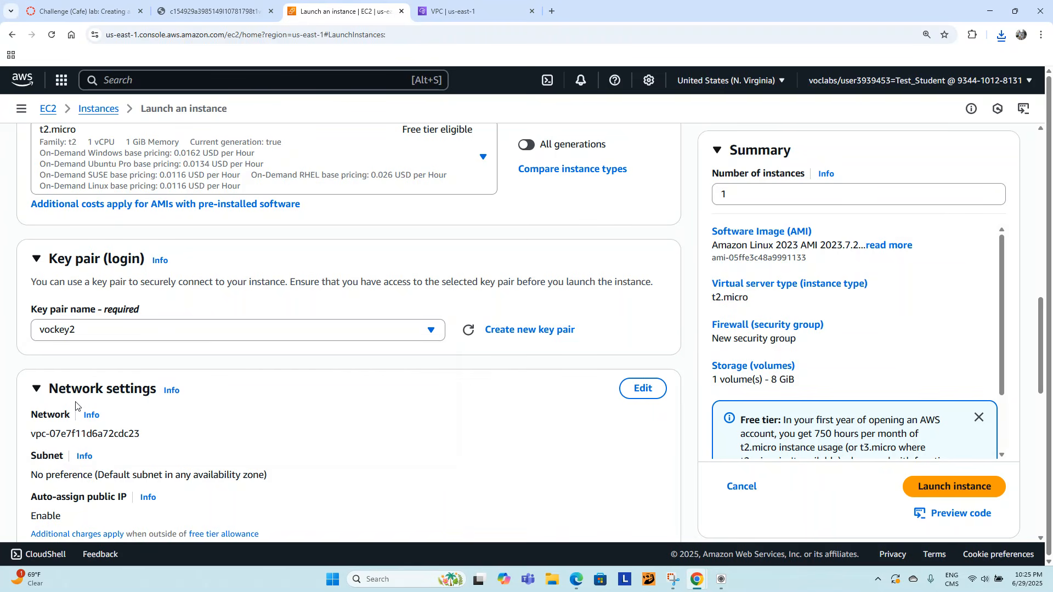
# - Place the instance in Lab VPC's Private Subnet, keeping auto-assignment of a public IP disabled
pyautogui.click(643, 390)
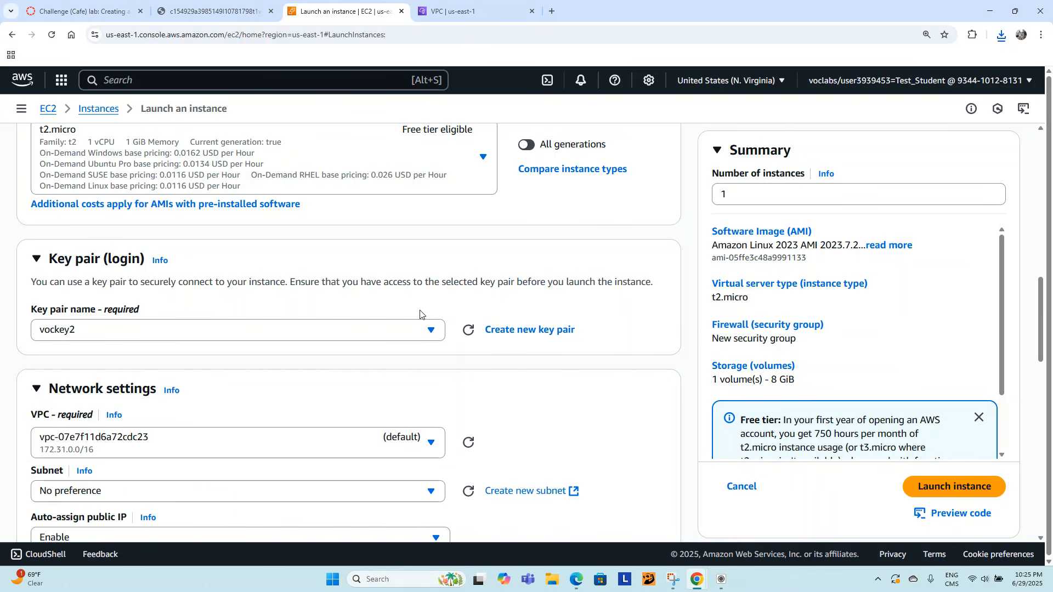
pyautogui.scroll(-2, 420, 314)
pyautogui.click(338, 344)
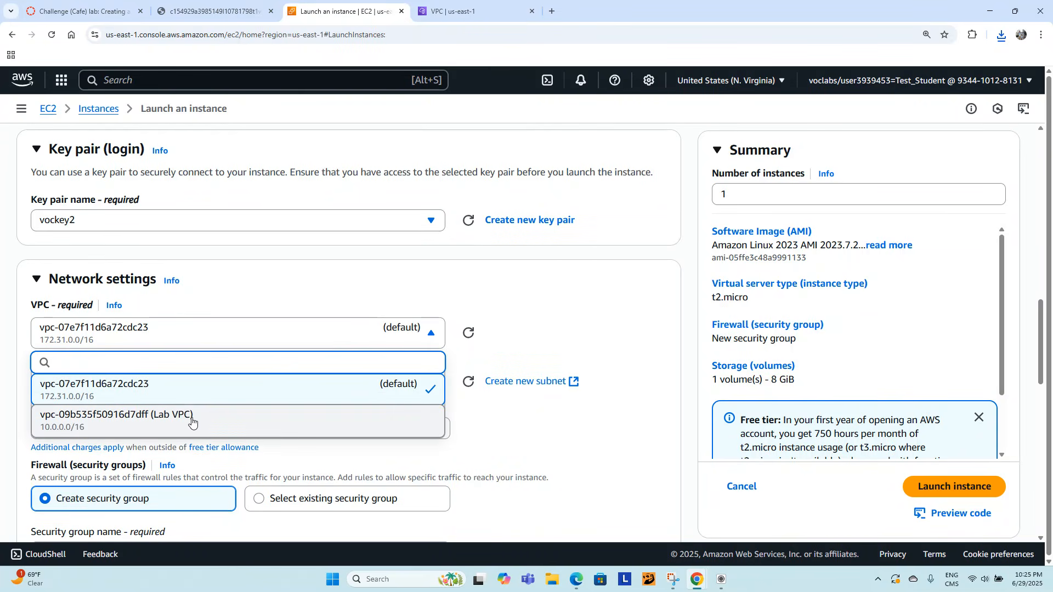
pyautogui.click(225, 417)
pyautogui.scroll(-1, 532, 341)
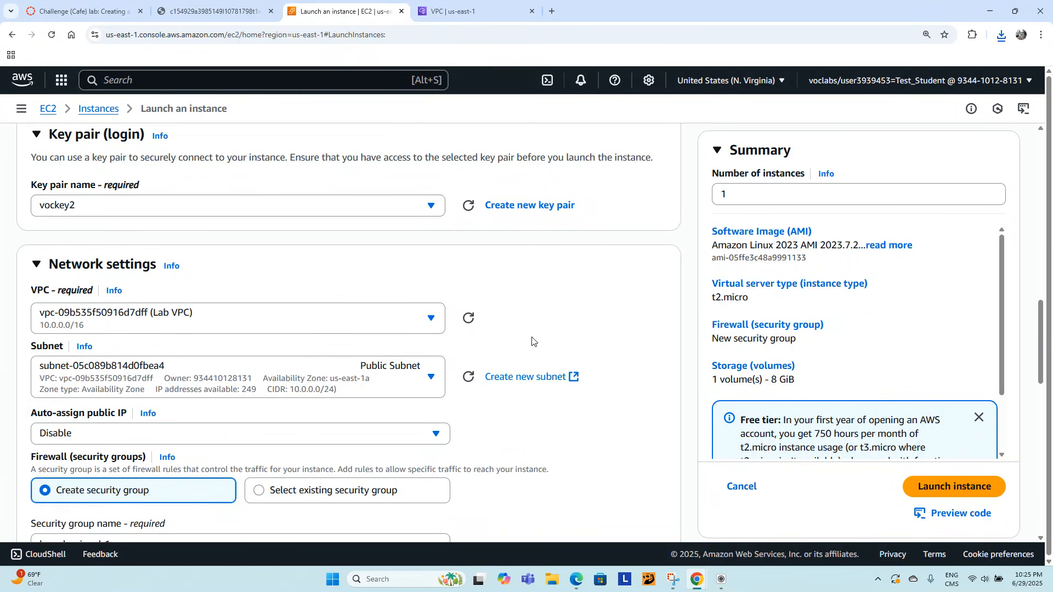
pyautogui.scroll(-4, 532, 341)
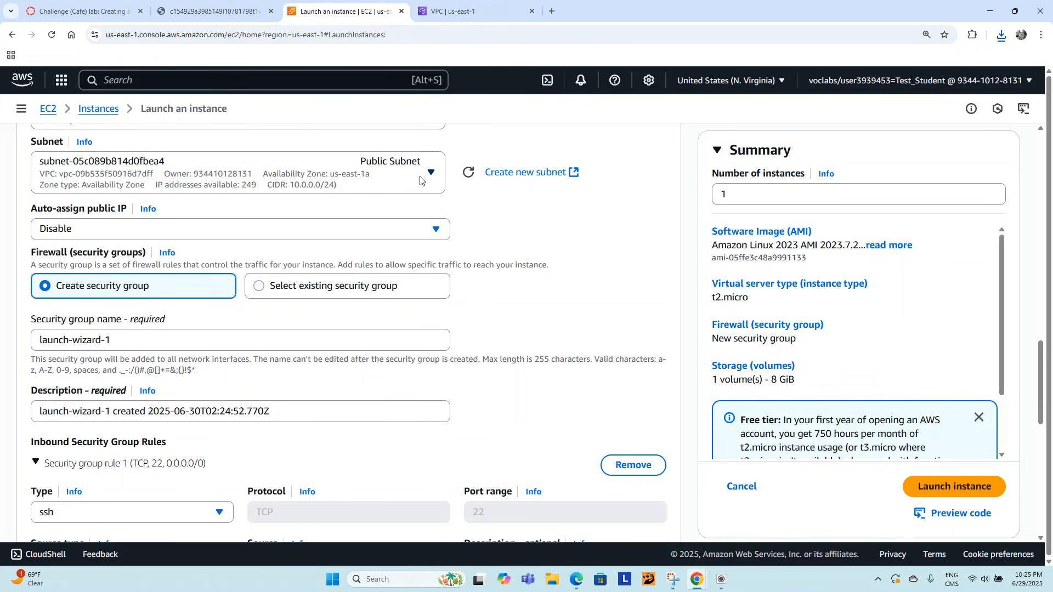
pyautogui.click(420, 181)
pyautogui.click(317, 274)
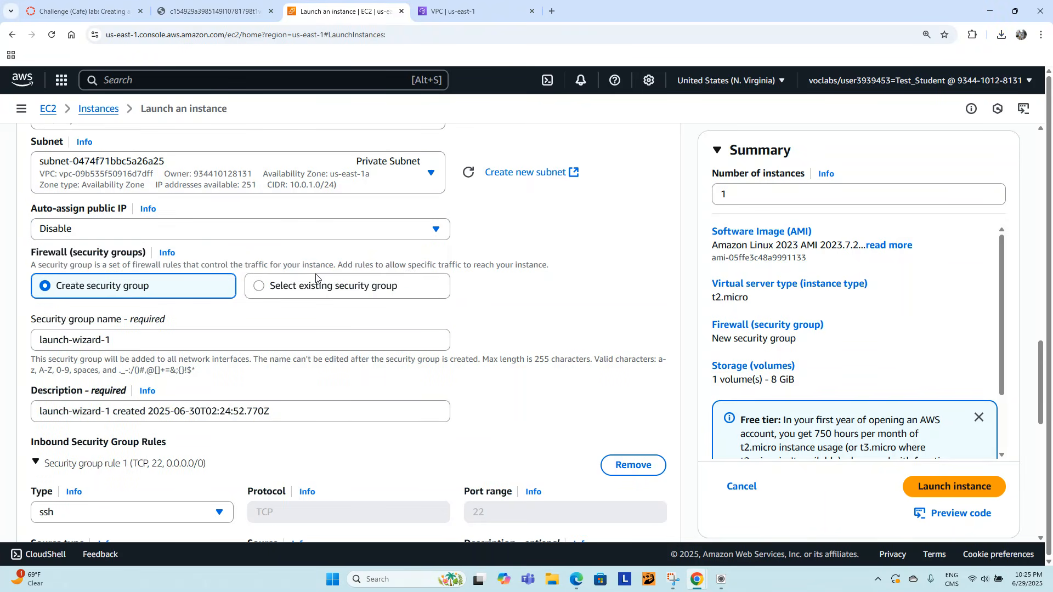
pyautogui.click(289, 229)
pyautogui.click(289, 230)
# - Name the instance's new security group Private Instance SG and review its inbound SSH rule
pyautogui.click(126, 350)
pyautogui.hotkey('ctrl', 'a')
pyautogui.write('Private Instance SG')
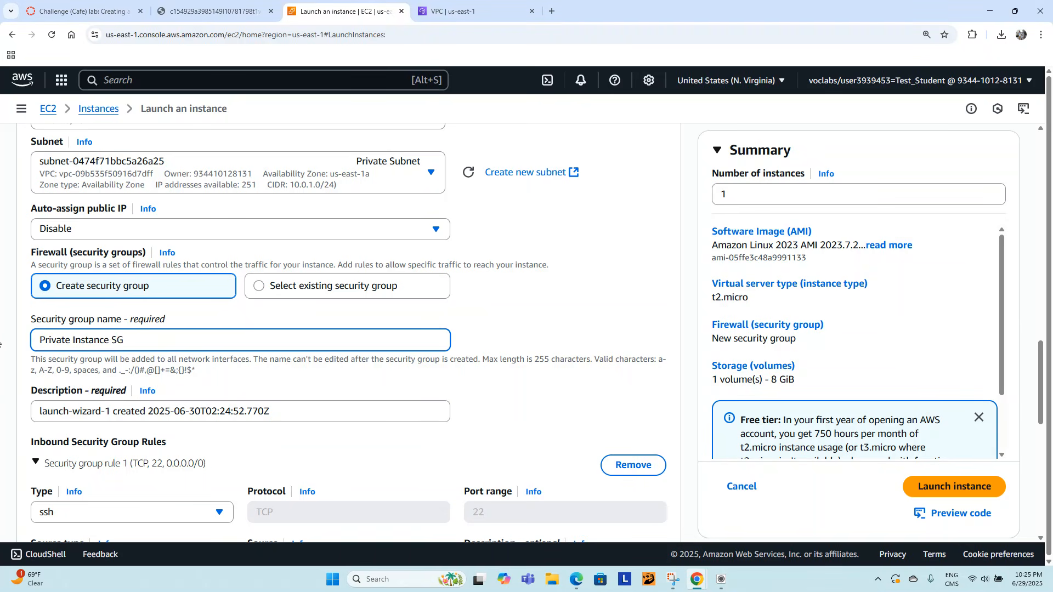
pyautogui.scroll(-2, 263, 384)
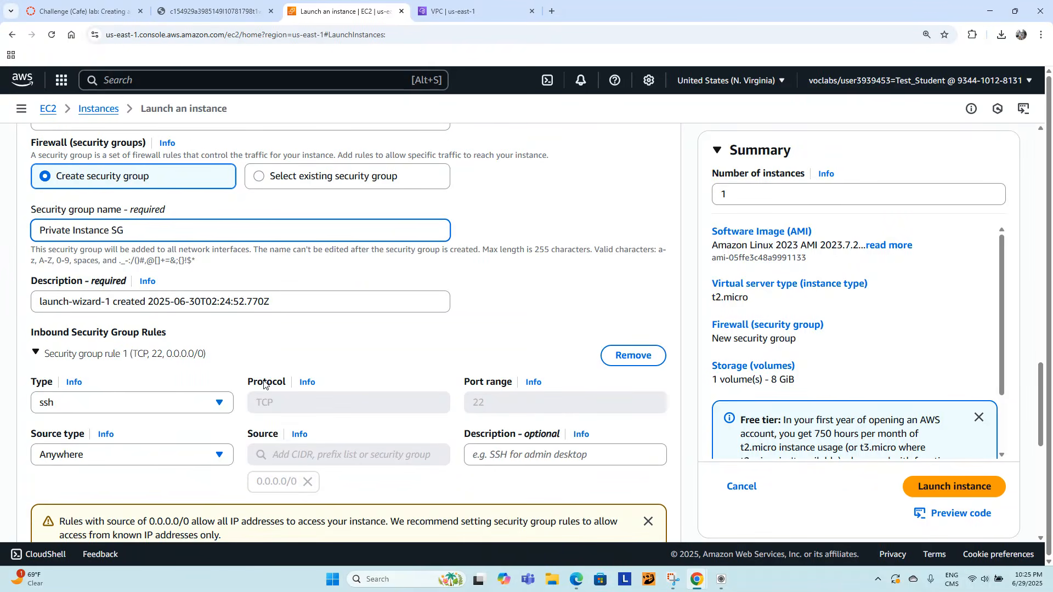
pyautogui.scroll(-2, 263, 384)
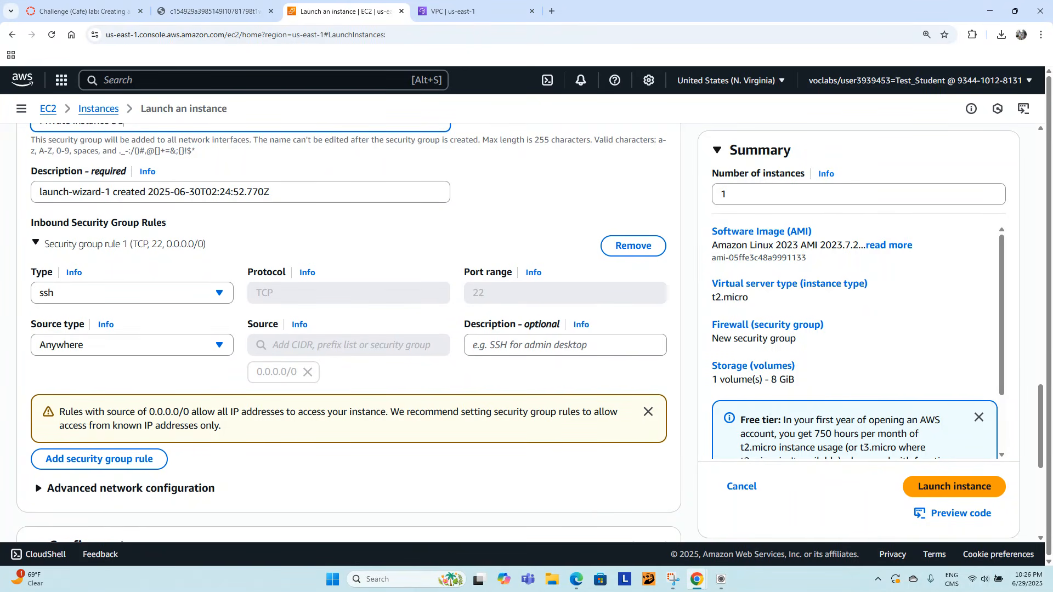
# - Set the inbound SSH rule of the new security group to a custom source, choosing the Bastion Host SG security group
pyautogui.click(106, 346)
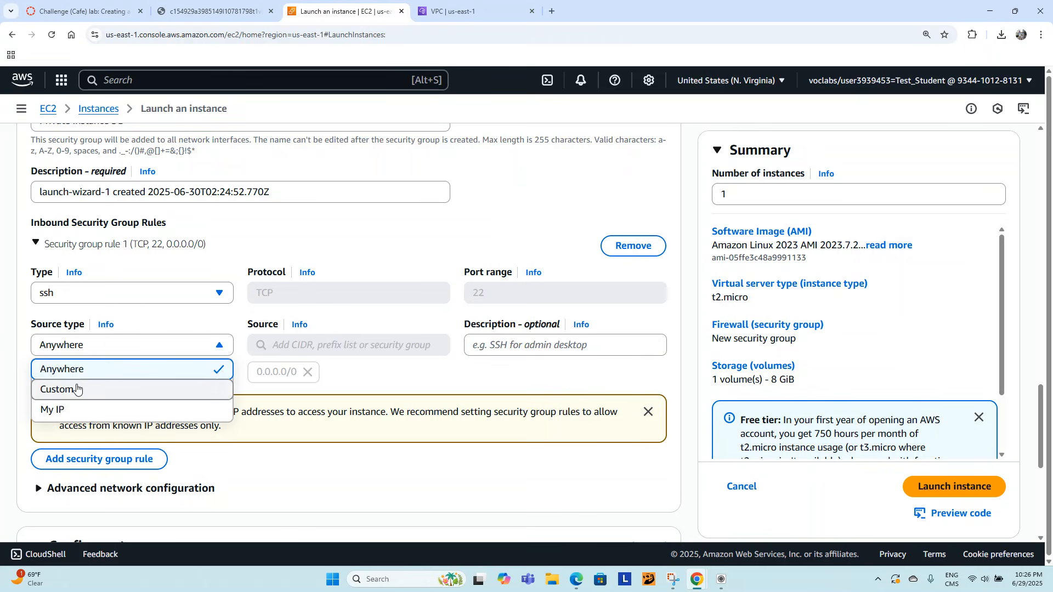
pyautogui.click(75, 389)
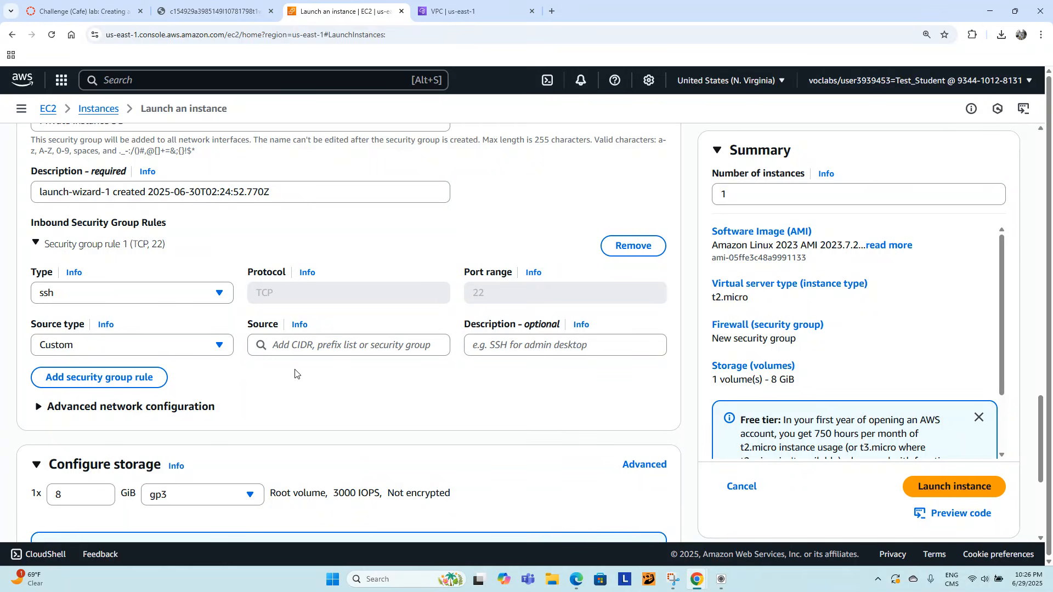
pyautogui.click(294, 339)
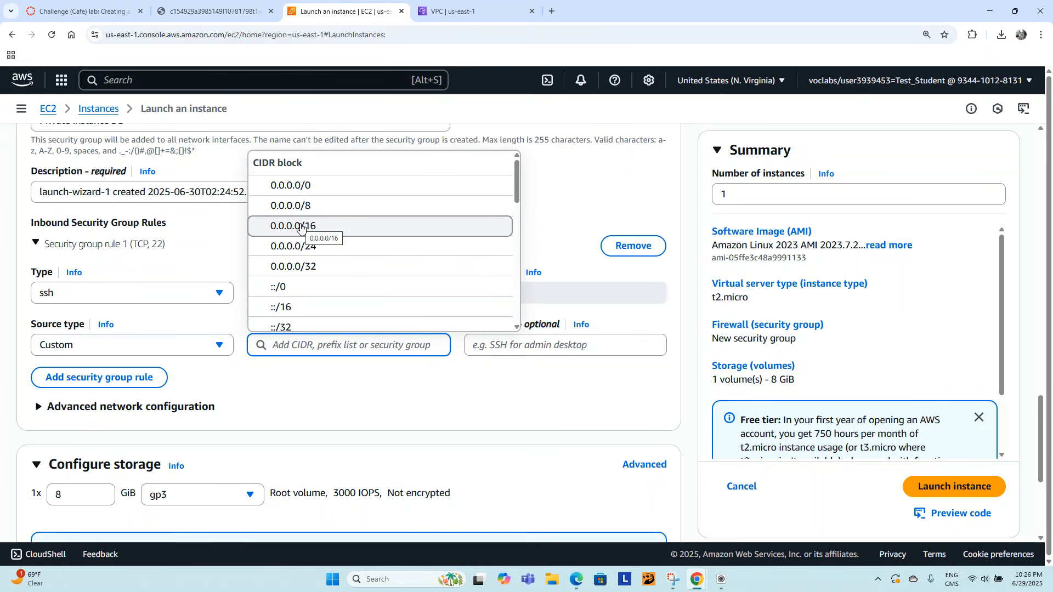
pyautogui.scroll(-5, 299, 228)
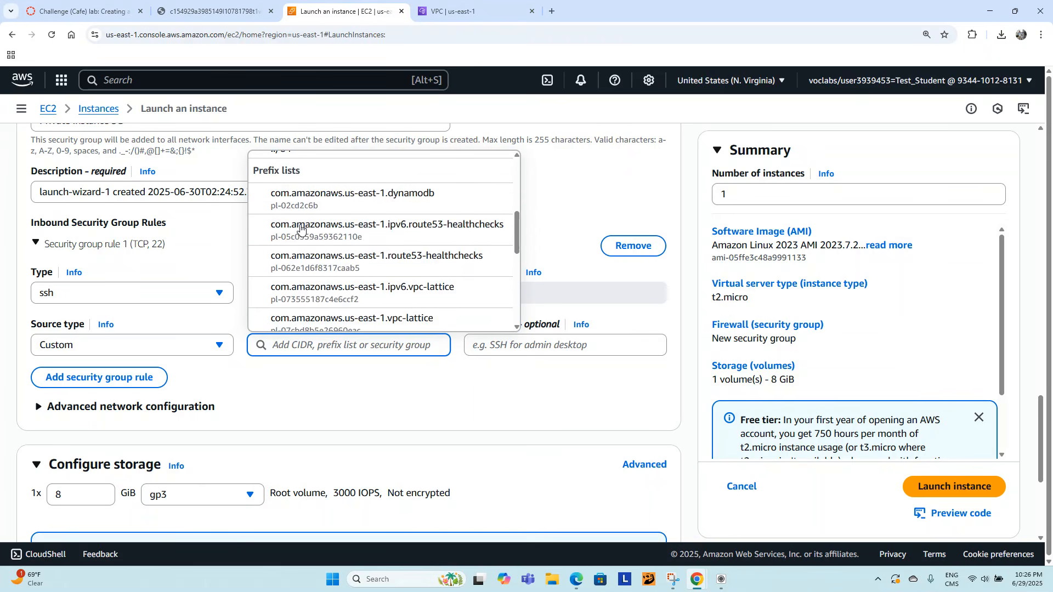
pyautogui.scroll(5, 298, 229)
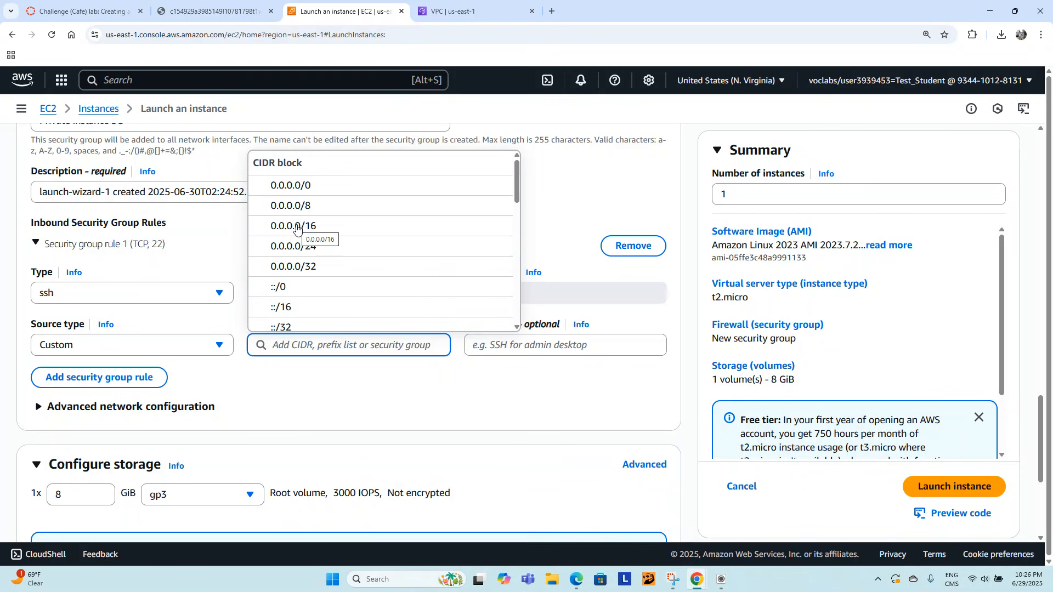
pyautogui.scroll(-5, 297, 229)
pyautogui.click(294, 375)
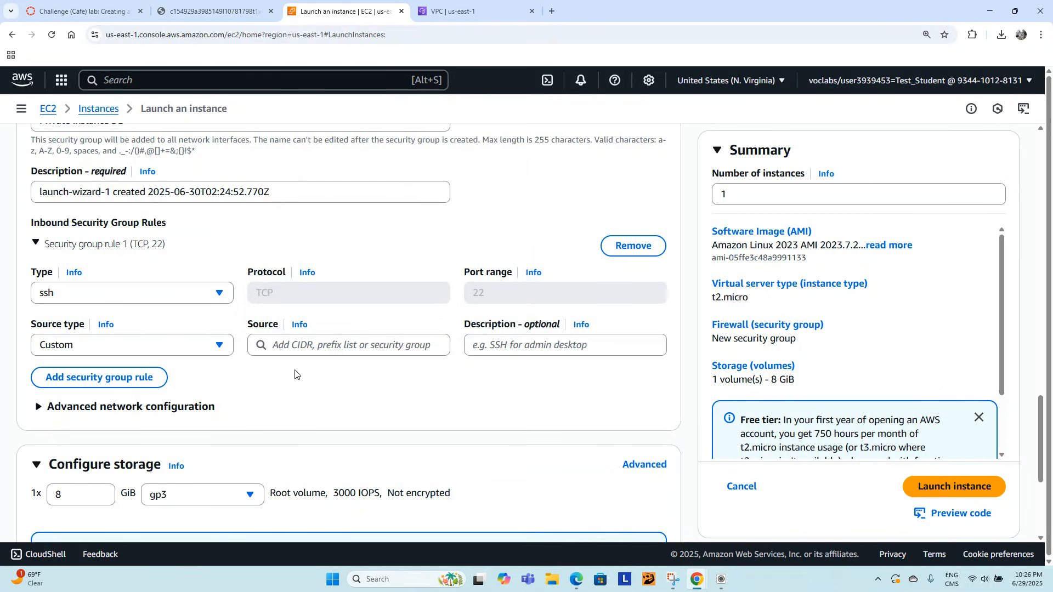
pyautogui.click(286, 345)
pyautogui.scroll(-5, 340, 286)
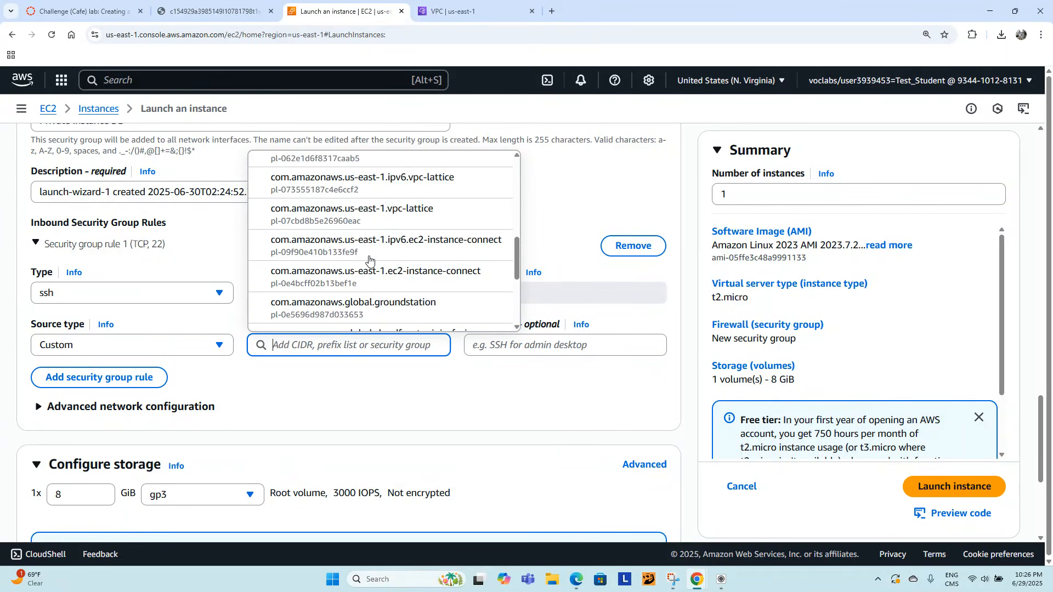
pyautogui.scroll(-3, 369, 259)
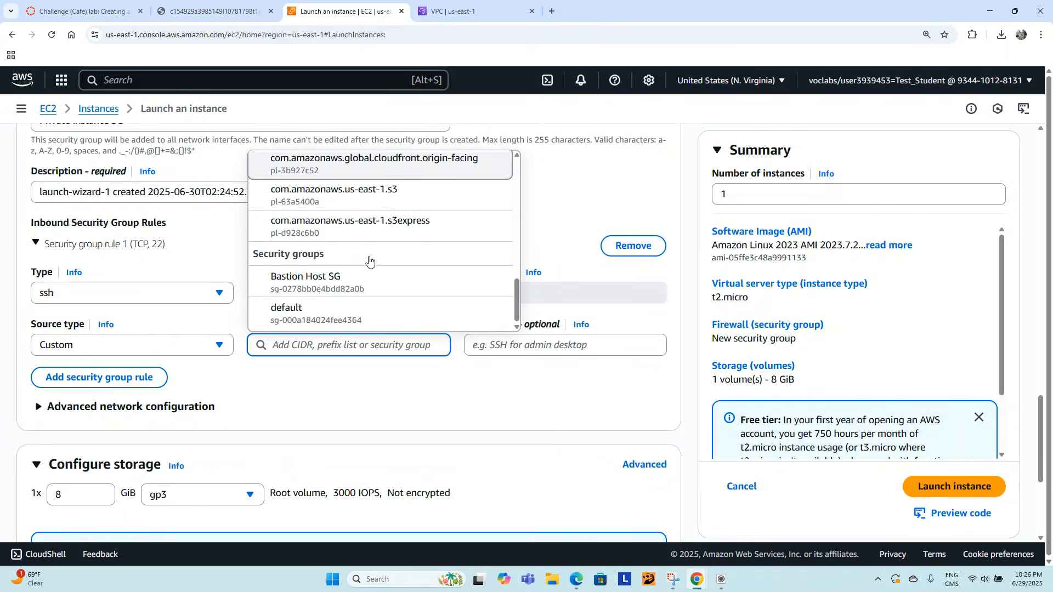
pyautogui.click(309, 286)
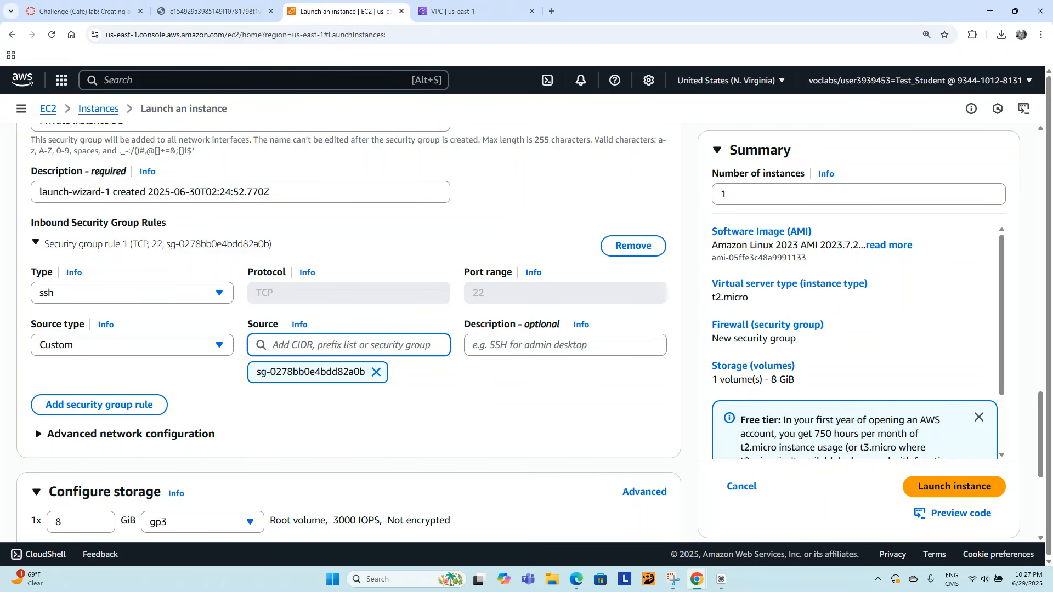
# - Launch the private instance with the Private Instance SG security group and the default 8 GiB gp3 storage
pyautogui.scroll(1, 390, 354)
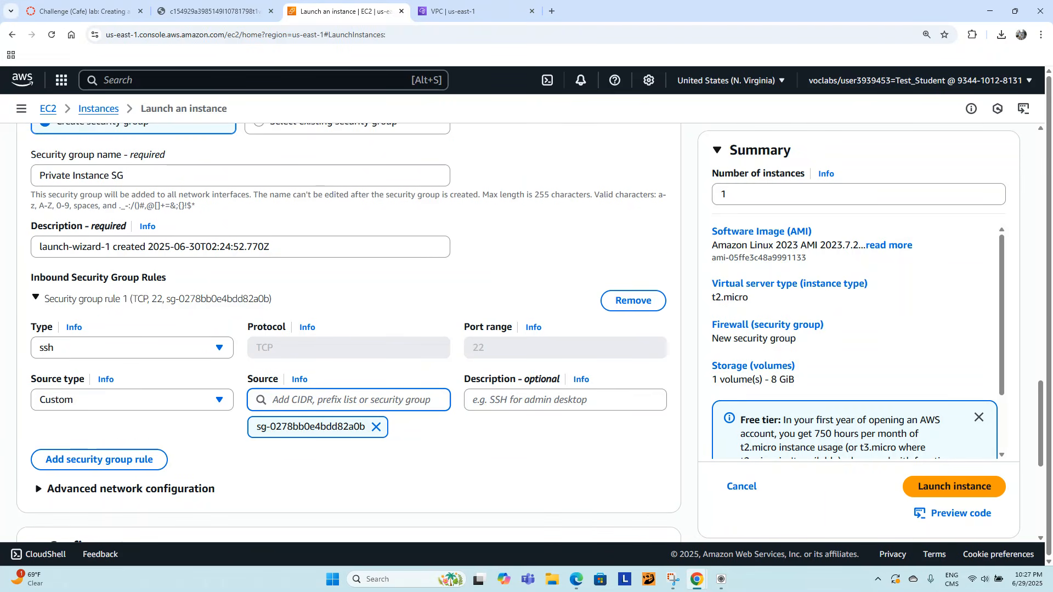
pyautogui.scroll(-5, 306, 347)
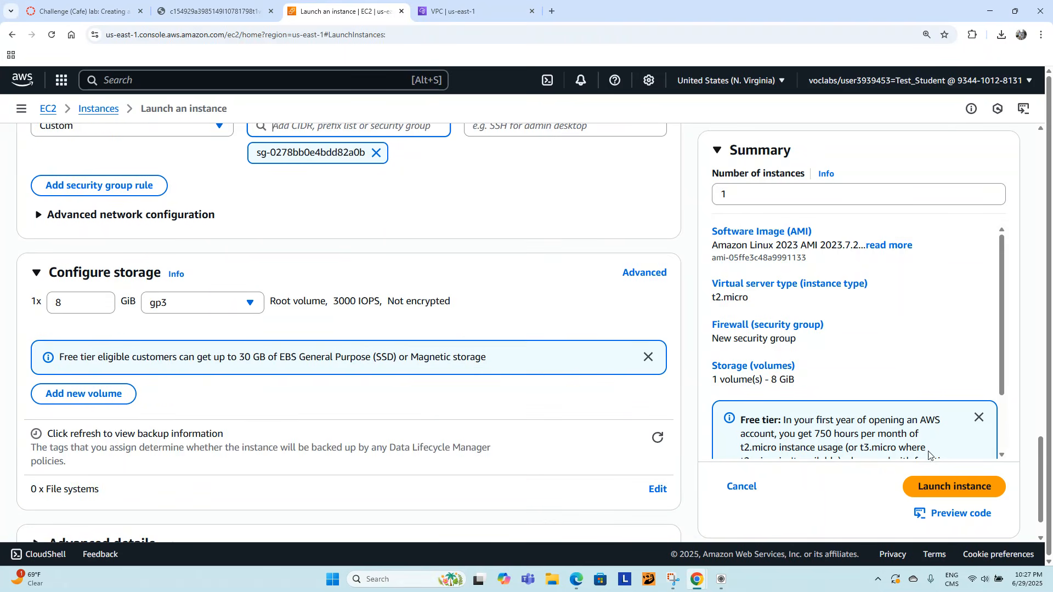
pyautogui.click(951, 488)
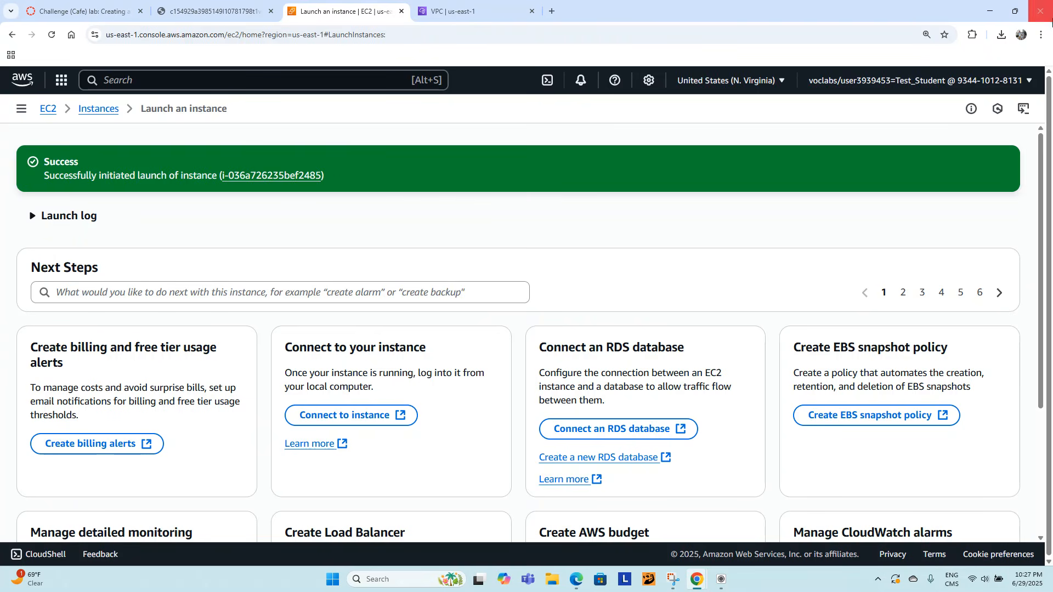
# - Show the refreshed EC2 instances list and clear the selection of Bastion Host
pyautogui.click(104, 109)
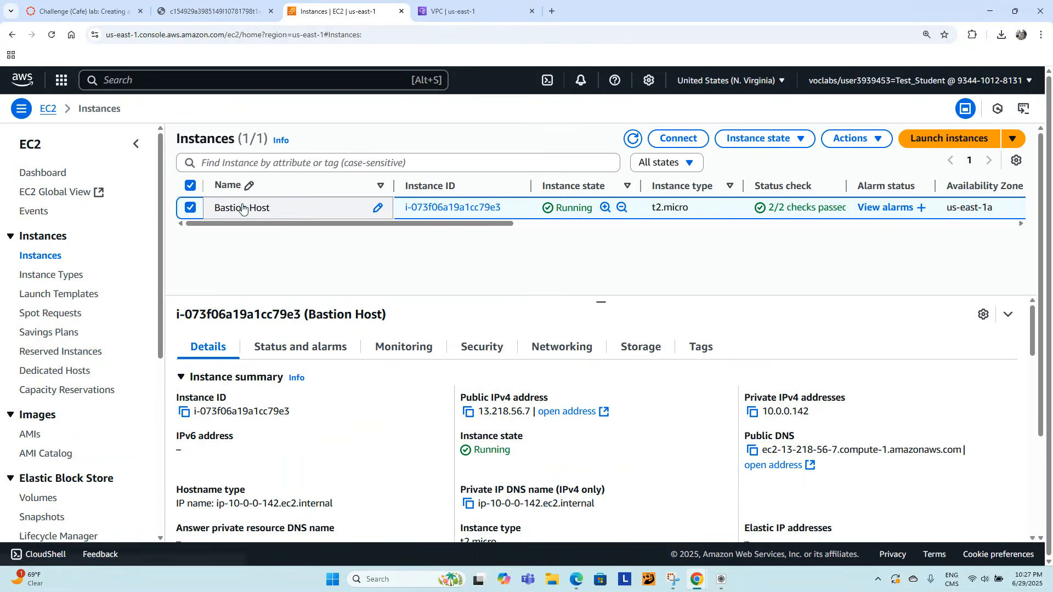
pyautogui.click(628, 144)
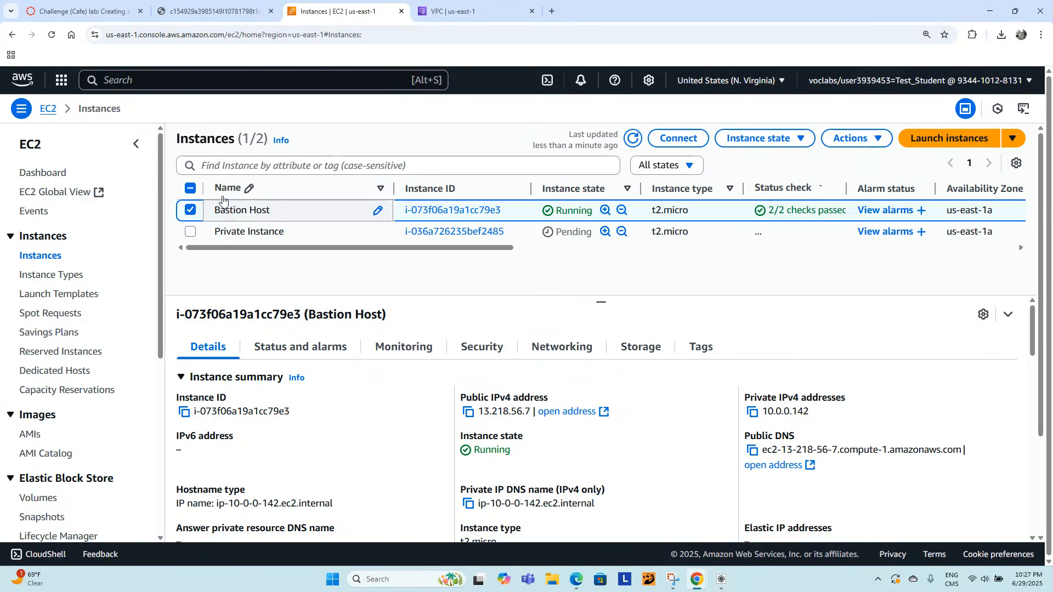
pyautogui.click(191, 211)
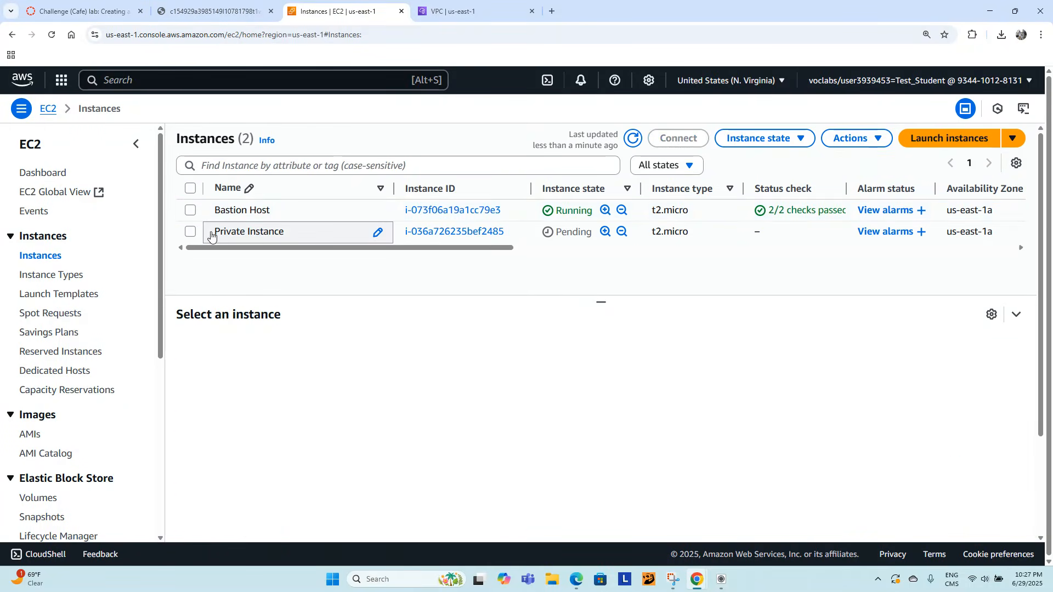
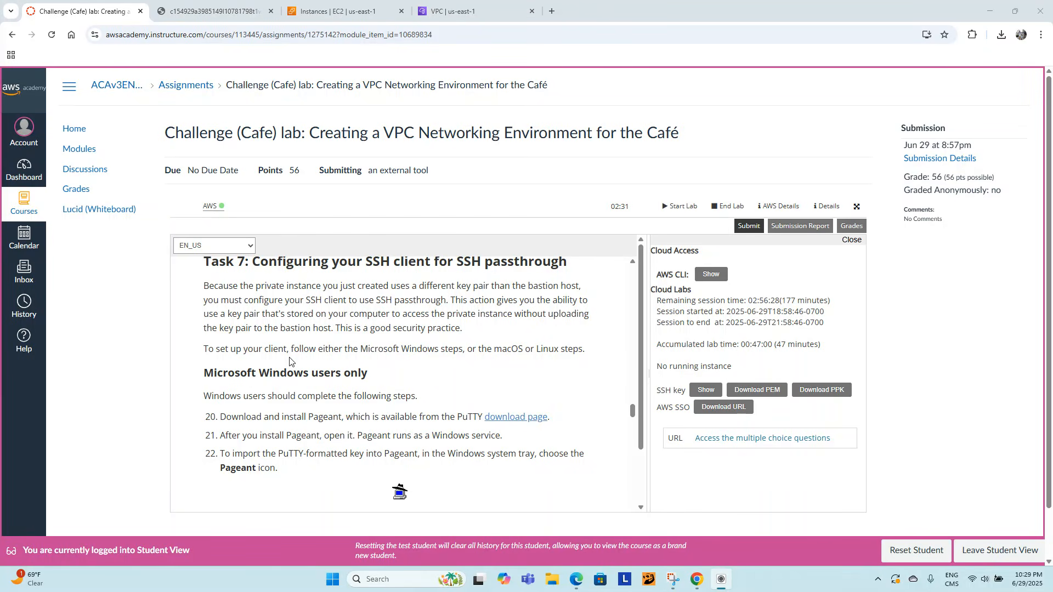
# - Open the PuTTY download page linked in Task 7 of the lab instructions and find the pageant.exe section
pyautogui.scroll(-1, 299, 366)
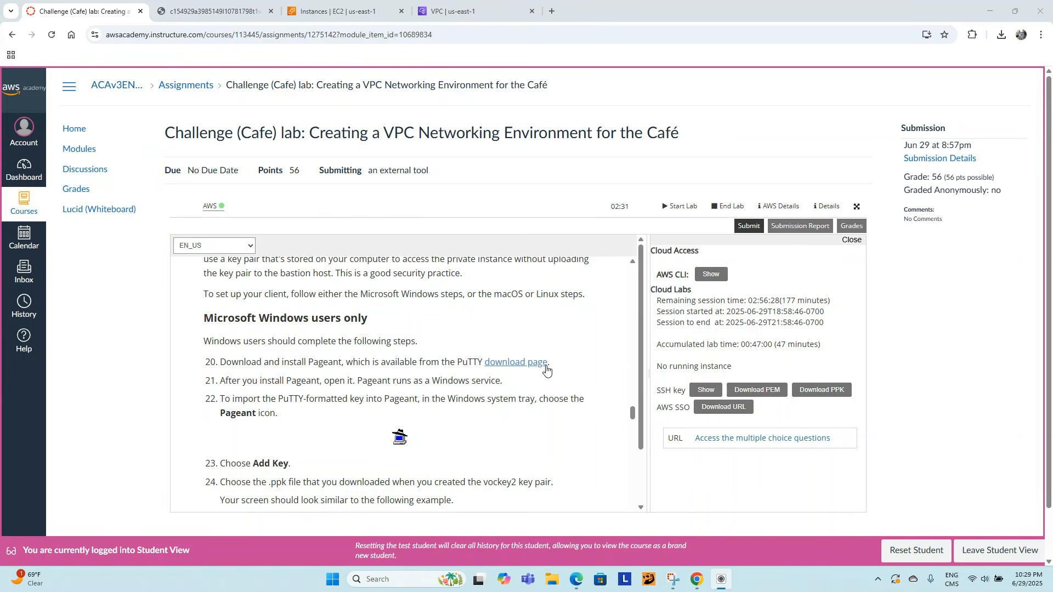
pyautogui.click(519, 365)
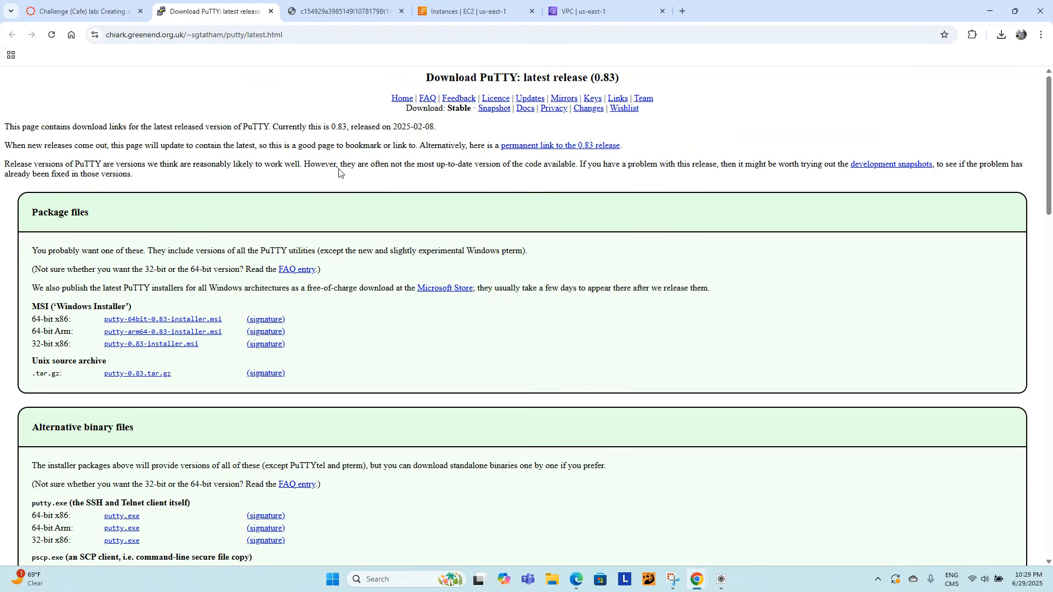
pyautogui.scroll(-7, 337, 274)
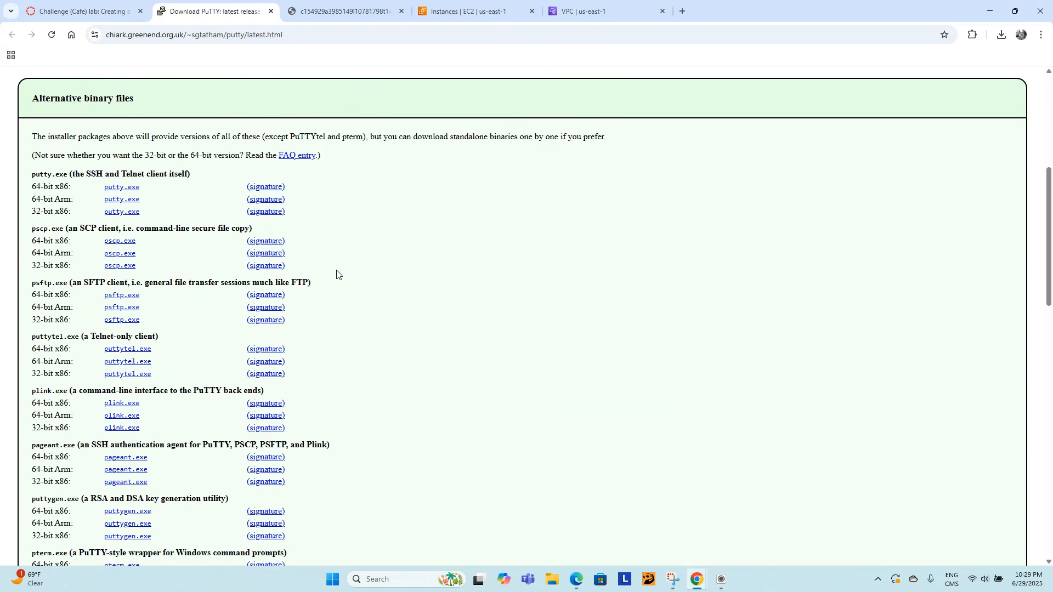
pyautogui.scroll(-2, 337, 274)
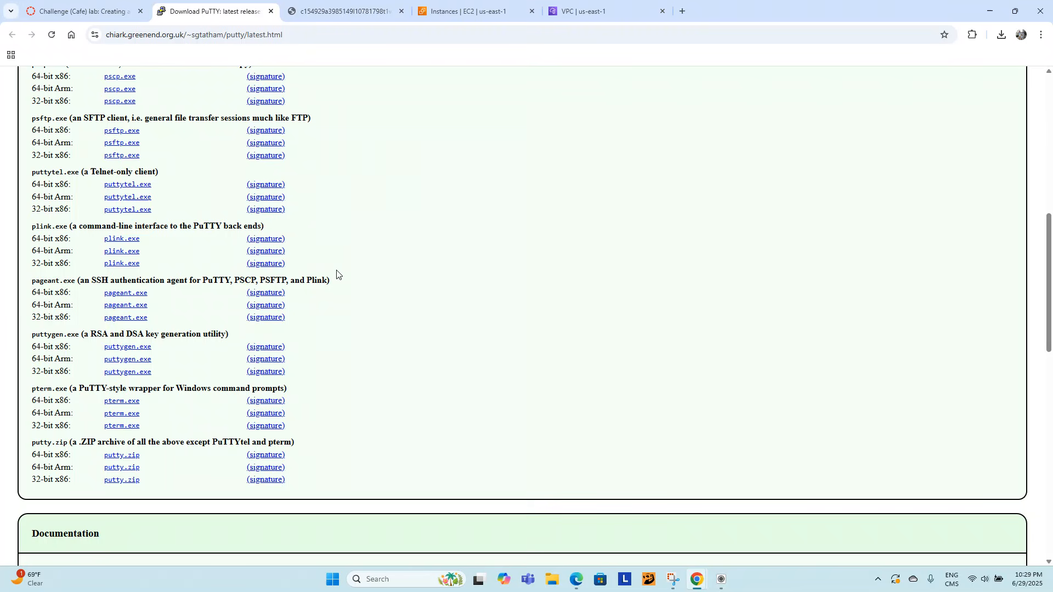
pyautogui.doubleClick(43, 283)
pyautogui.tripleClick(43, 283)
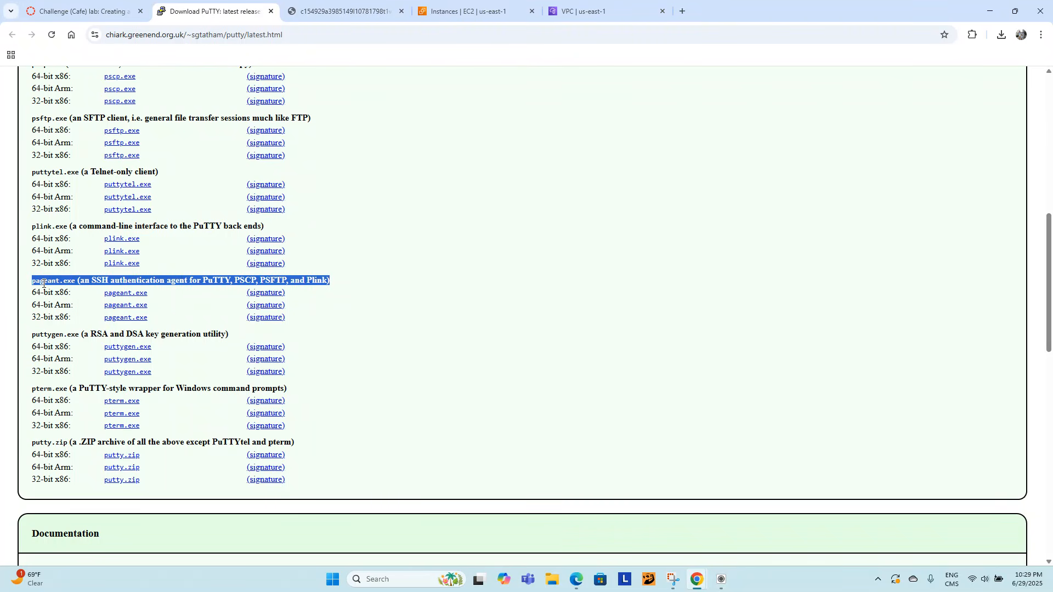
pyautogui.click(83, 299)
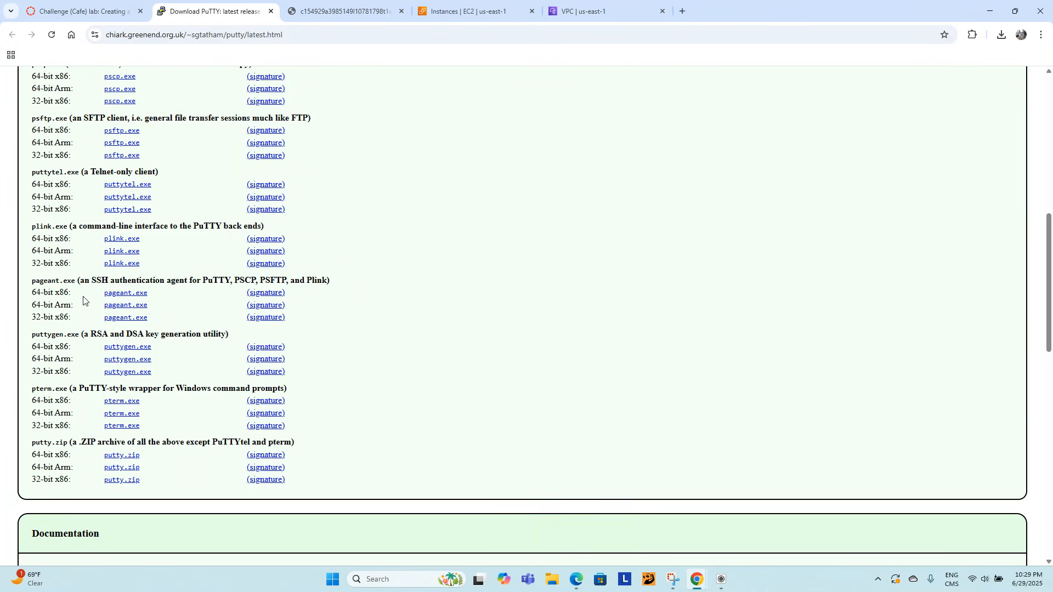
# - Locate the 64-bit x86 pageant.exe link and check the browser's recent download history for the file
pyautogui.click(130, 296)
pyautogui.click(1002, 34)
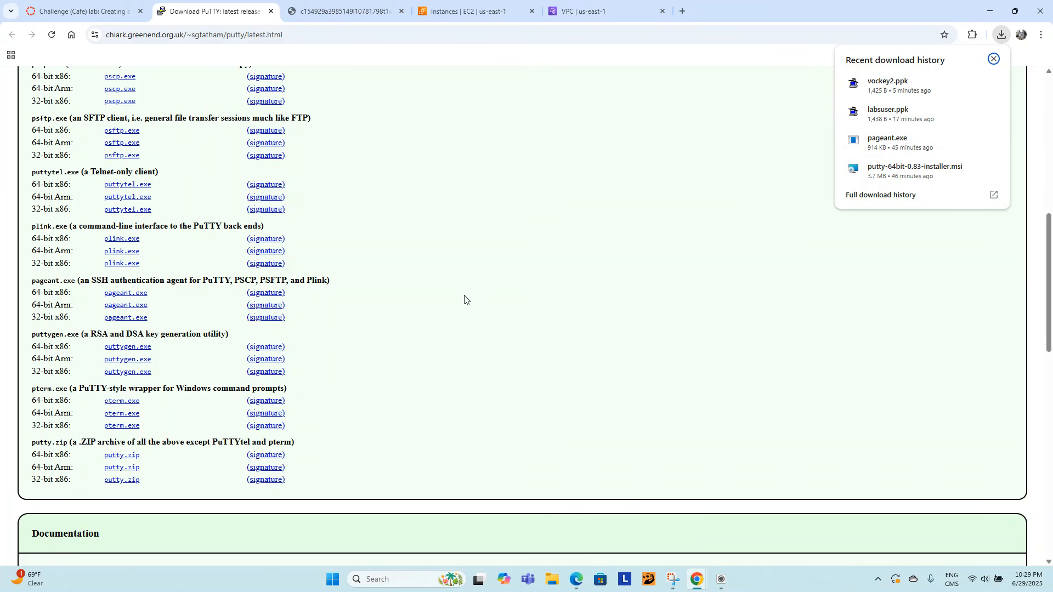
pyautogui.click(1, 384)
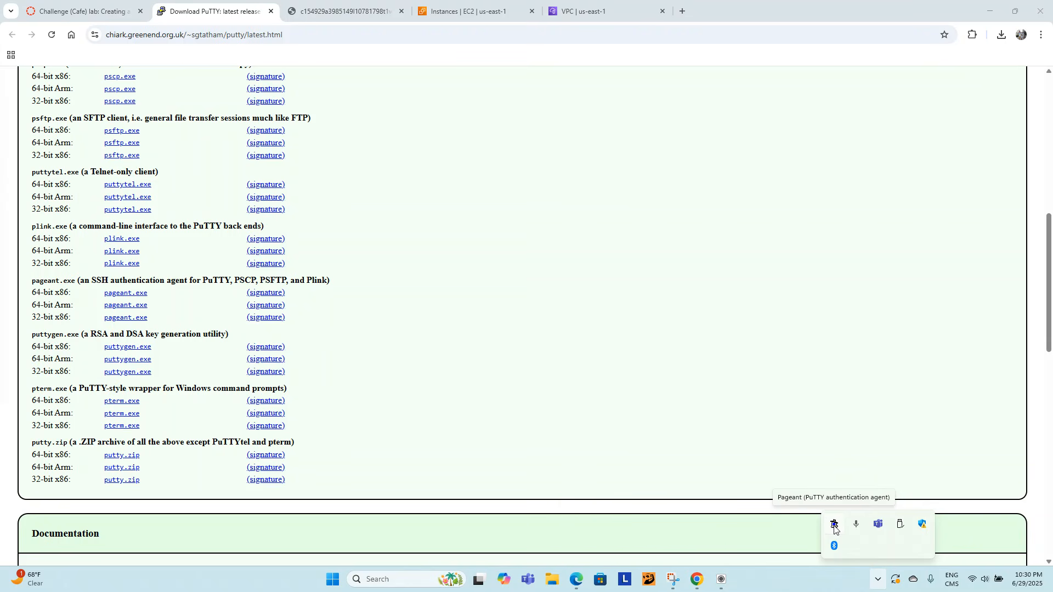
# - Open the key list of the running Pageant agent and add the vockey2 private key from Downloads
pyautogui.rightClick(834, 526)
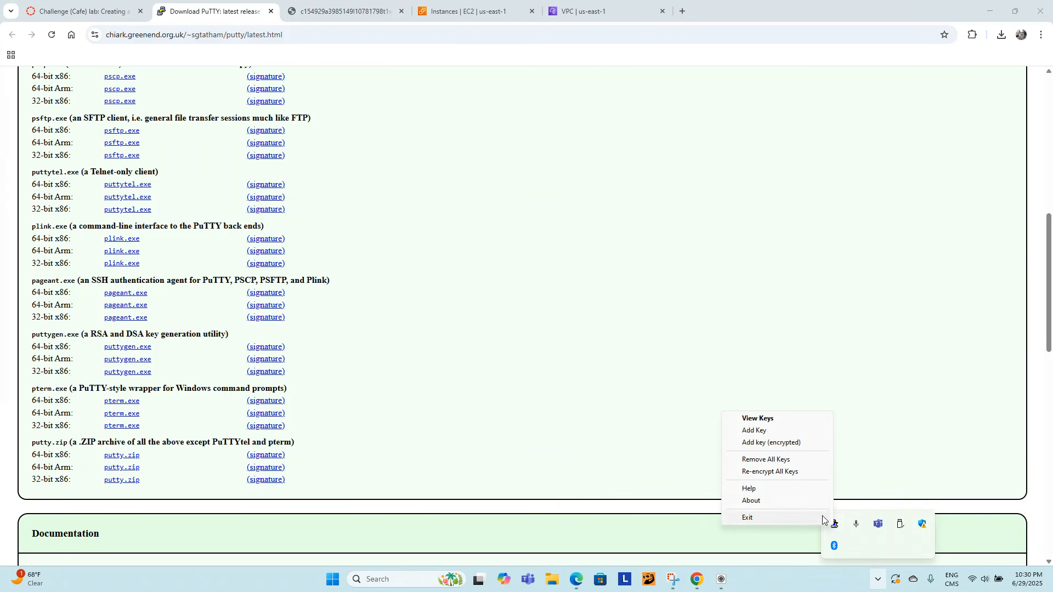
pyautogui.click(769, 422)
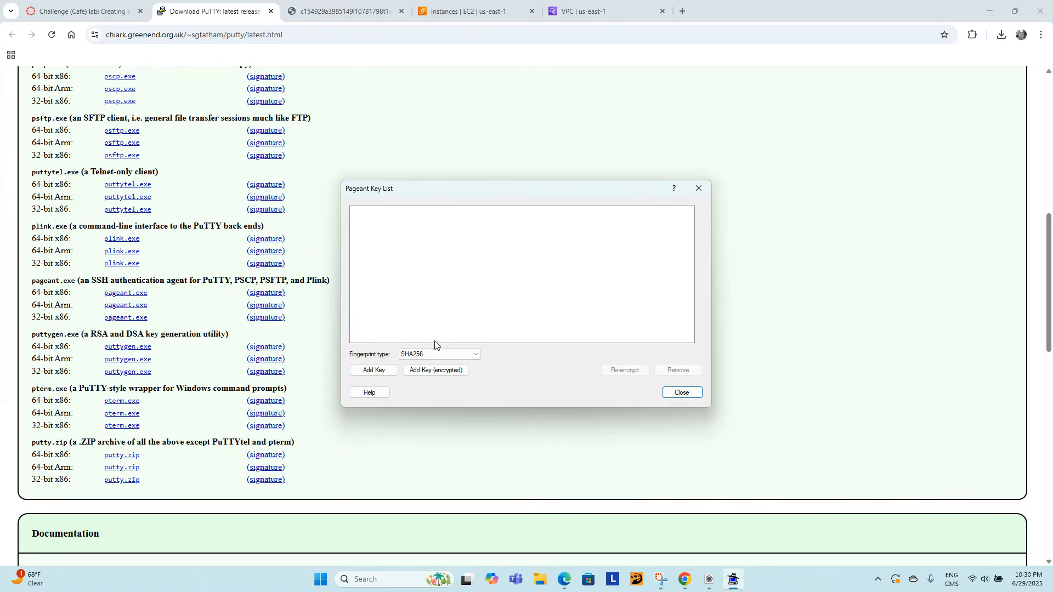
pyautogui.click(371, 371)
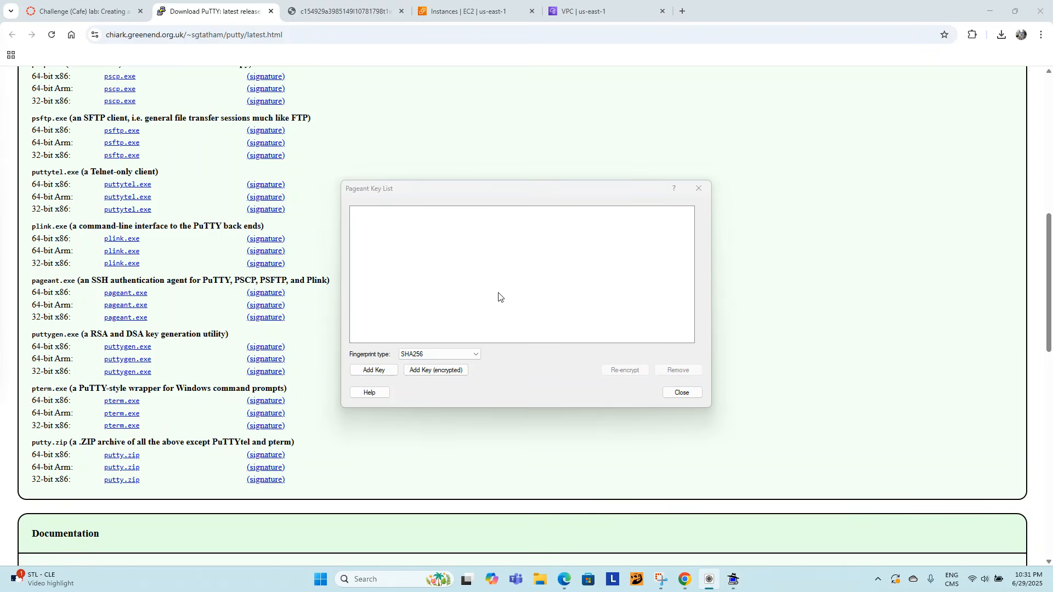
pyautogui.click(371, 371)
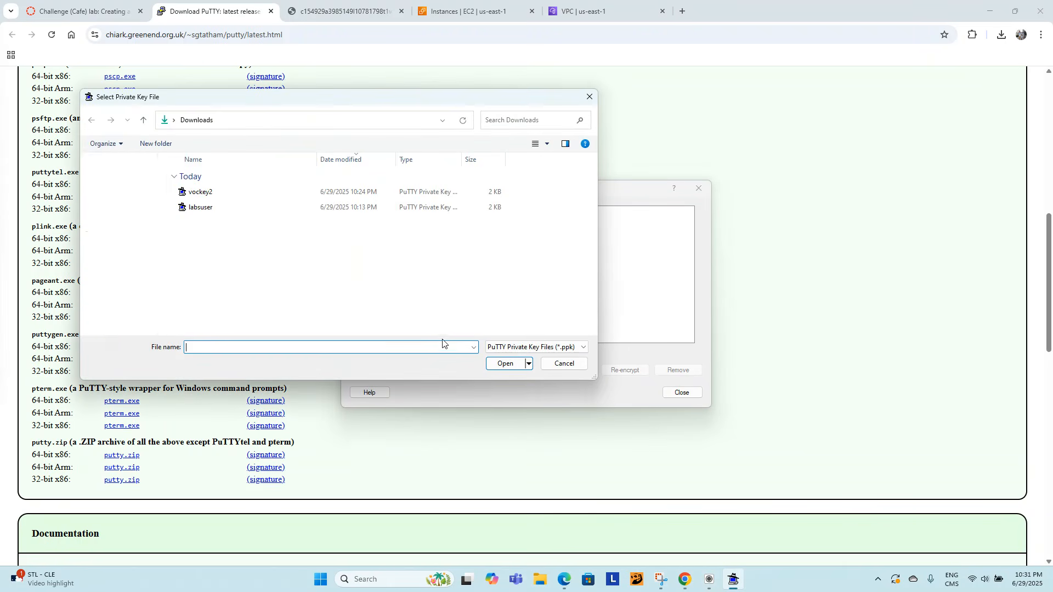
pyautogui.doubleClick(201, 196)
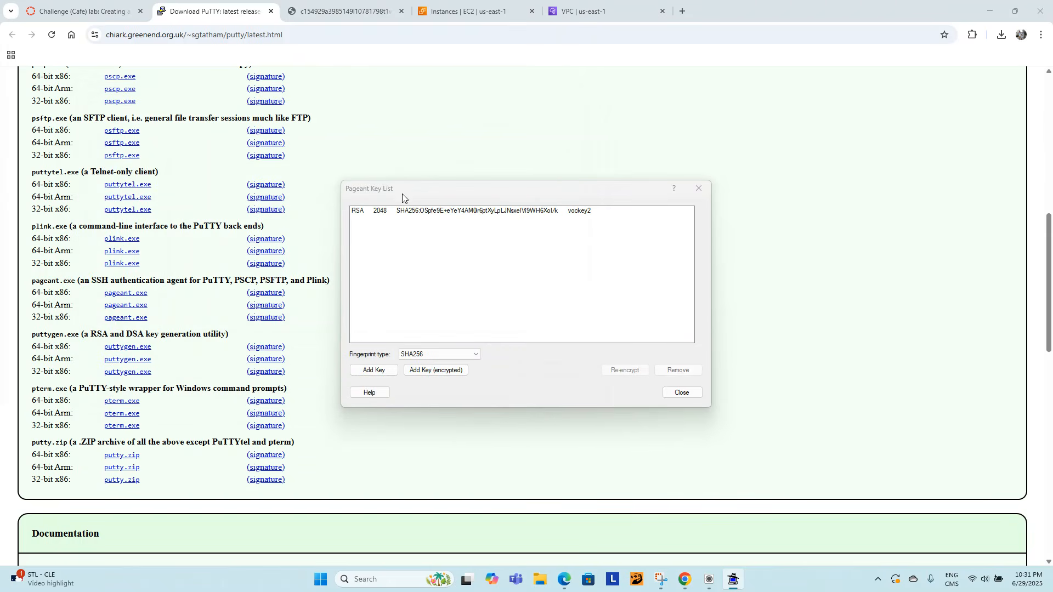
# - Add the labsuser private key from Downloads to Pageant and close the key list
pyautogui.click(369, 370)
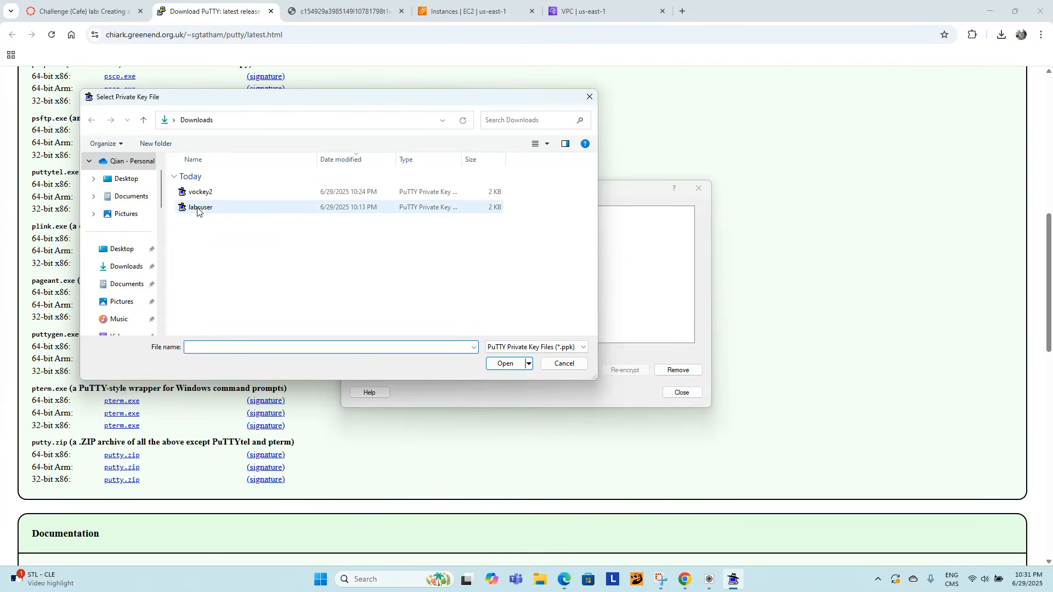
pyautogui.doubleClick(199, 209)
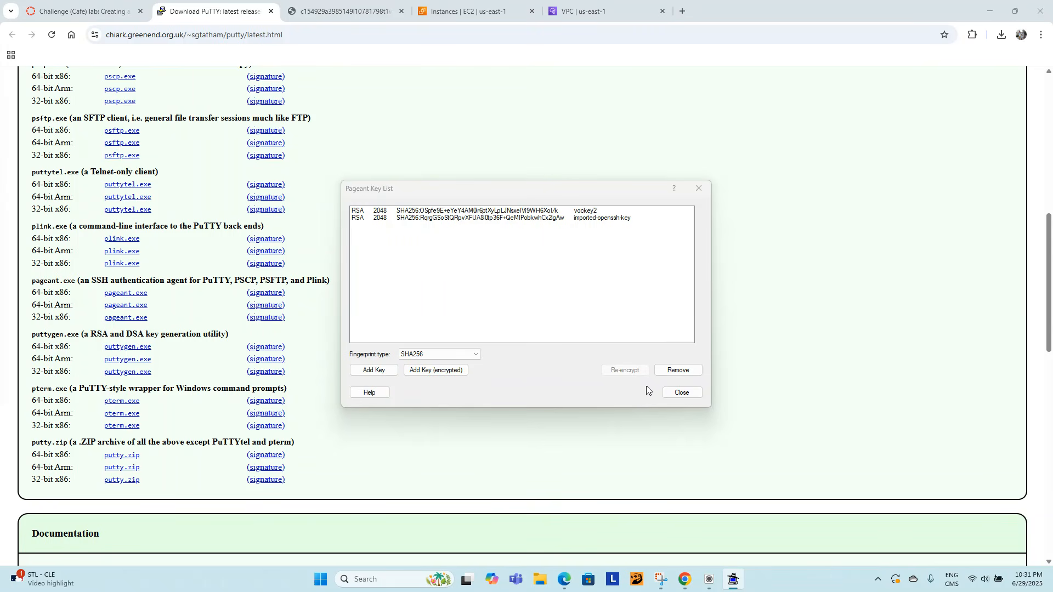
pyautogui.click(686, 394)
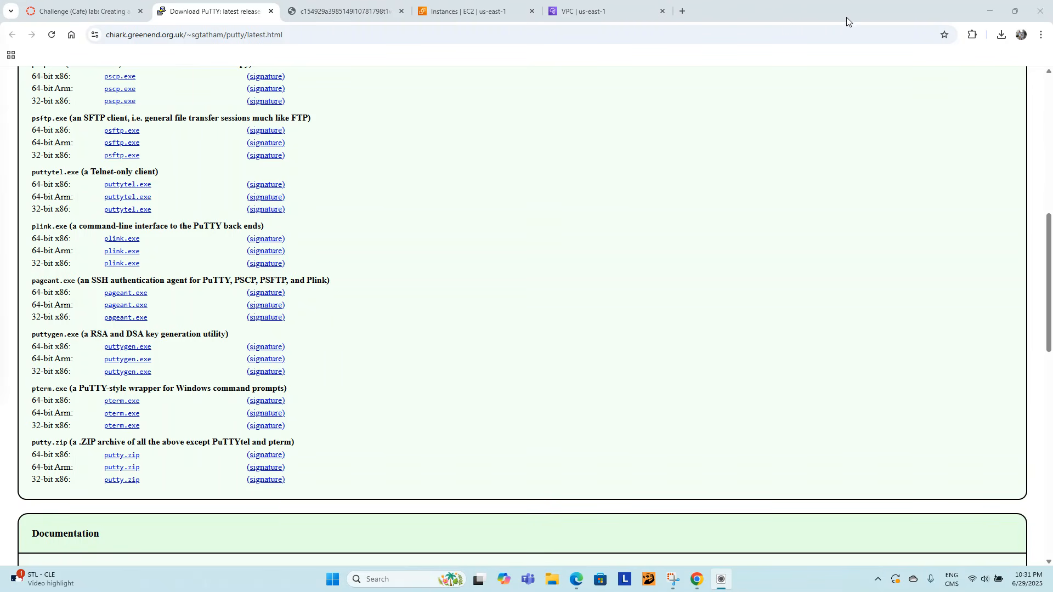
# - Start PuTTY and enter the Bastion Host's public IPv4 address, copied from the EC2 instances list in Chrome, as the host name
pyautogui.click(988, 9)
pyautogui.doubleClick(62, 22)
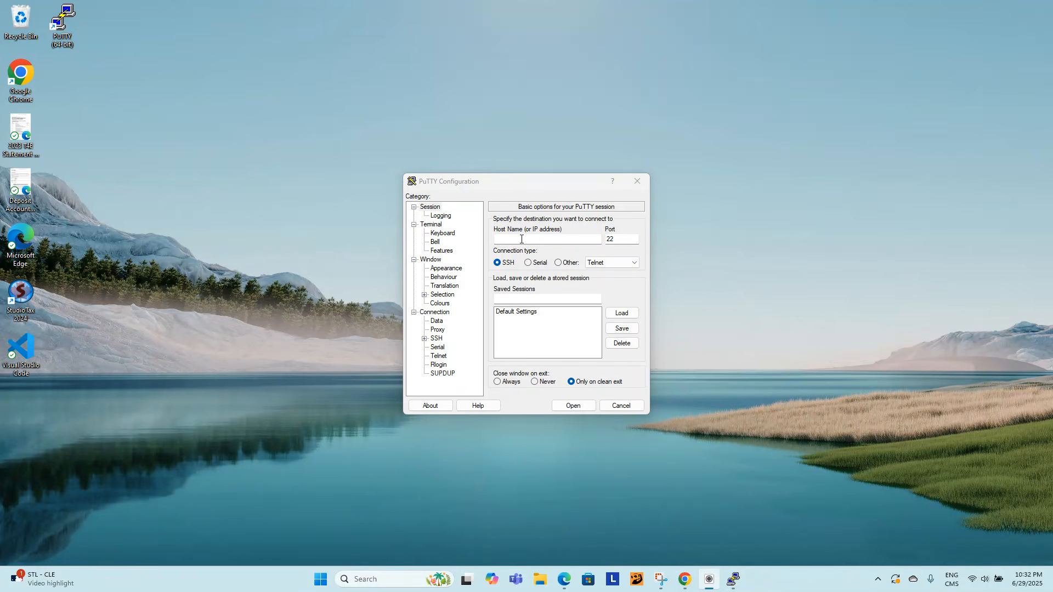
pyautogui.click(521, 239)
pyautogui.click(685, 579)
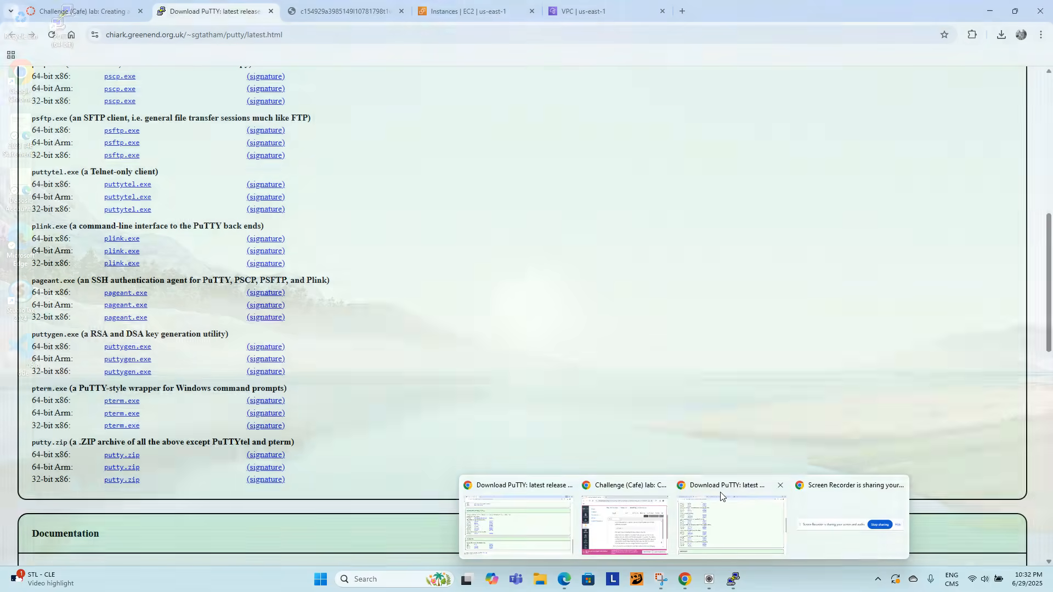
pyautogui.click(720, 495)
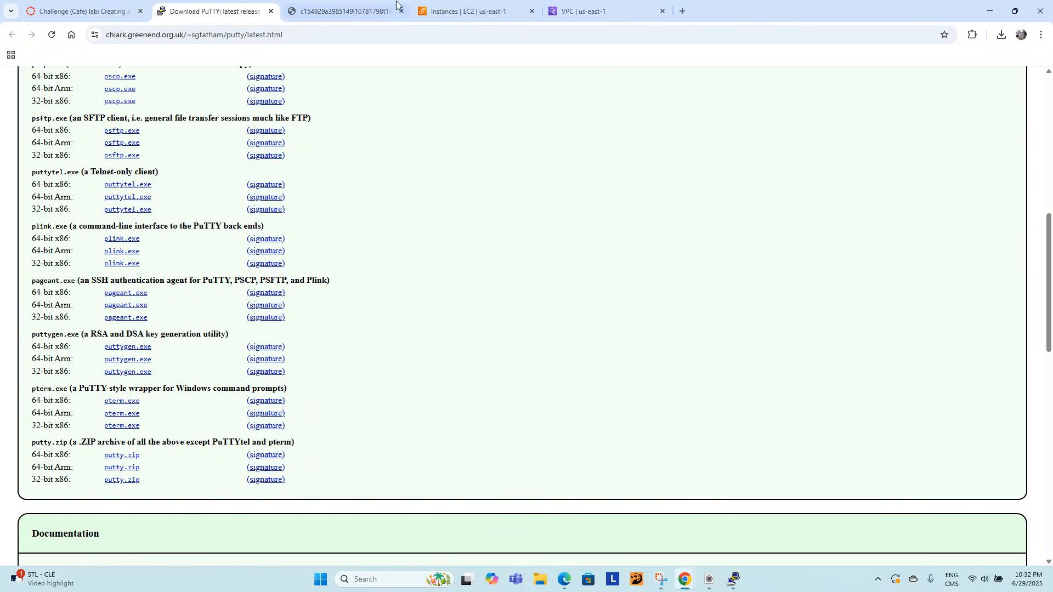
pyautogui.click(484, 11)
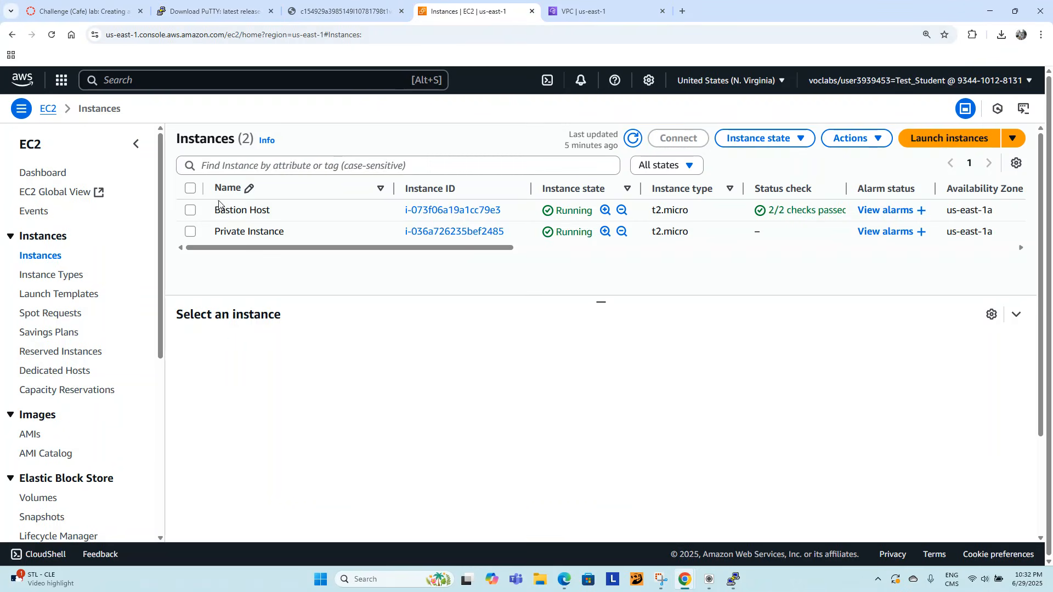
pyautogui.click(192, 211)
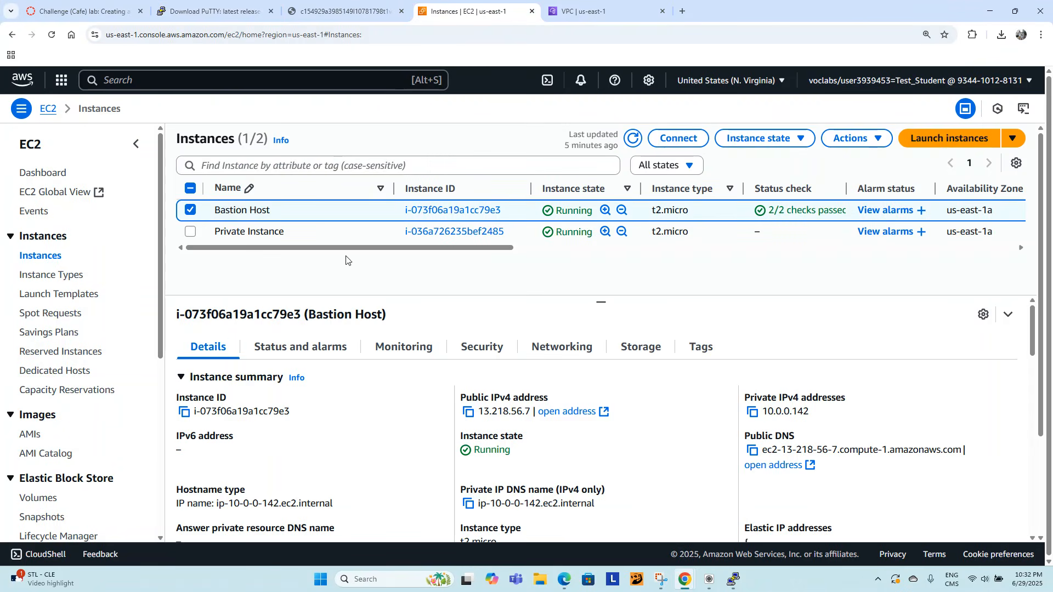
pyautogui.click(469, 413)
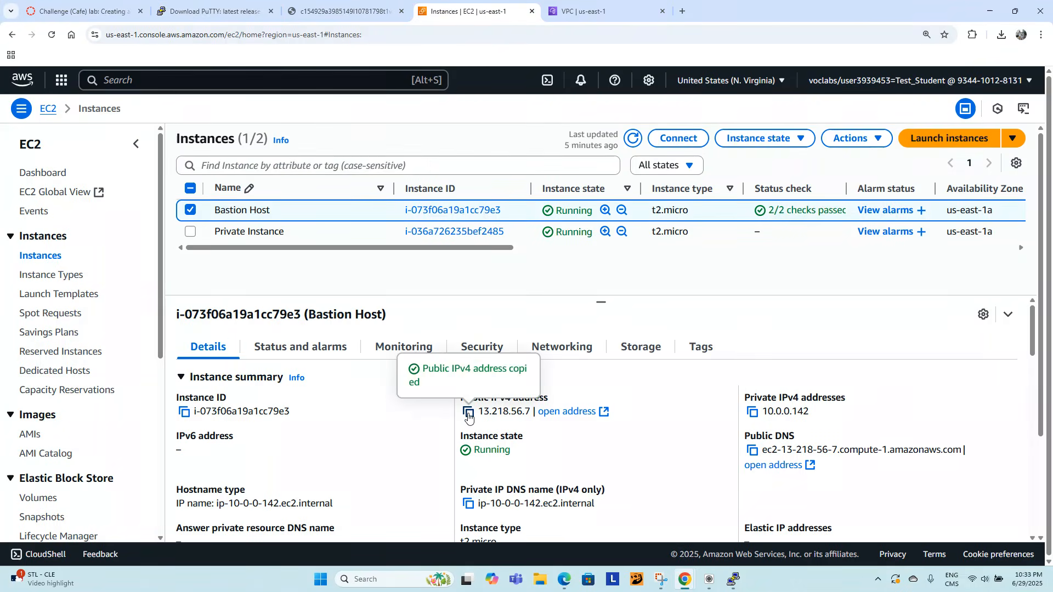
pyautogui.click(990, 11)
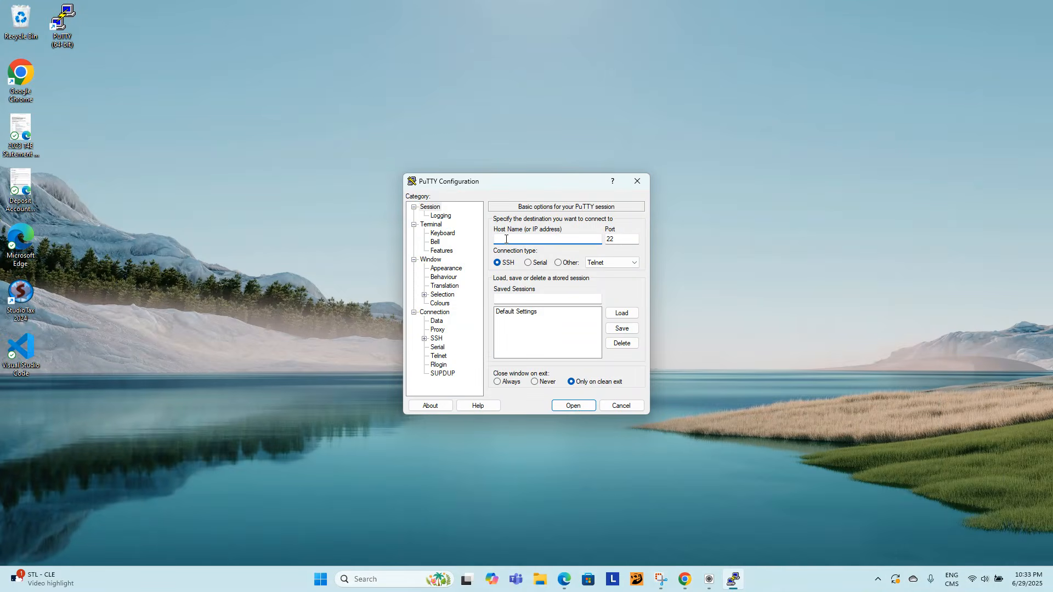
pyautogui.hotkey('ctrl', 'v')
# - Allow agent forwarding in the SSH authentication options of the PuTTY session
pyautogui.click(437, 338)
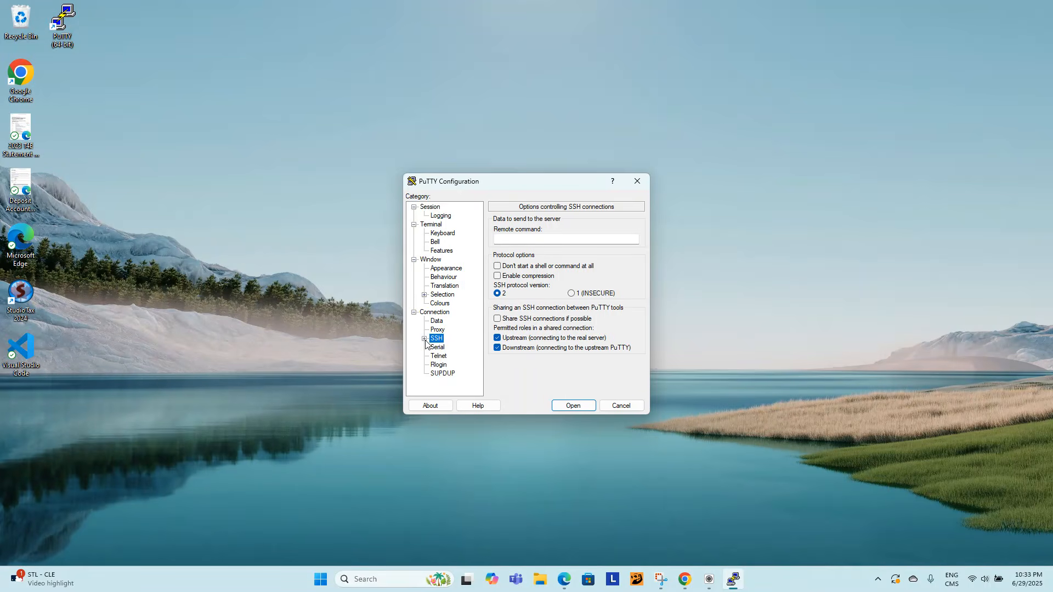
pyautogui.click(424, 338)
pyautogui.scroll(-1, 460, 326)
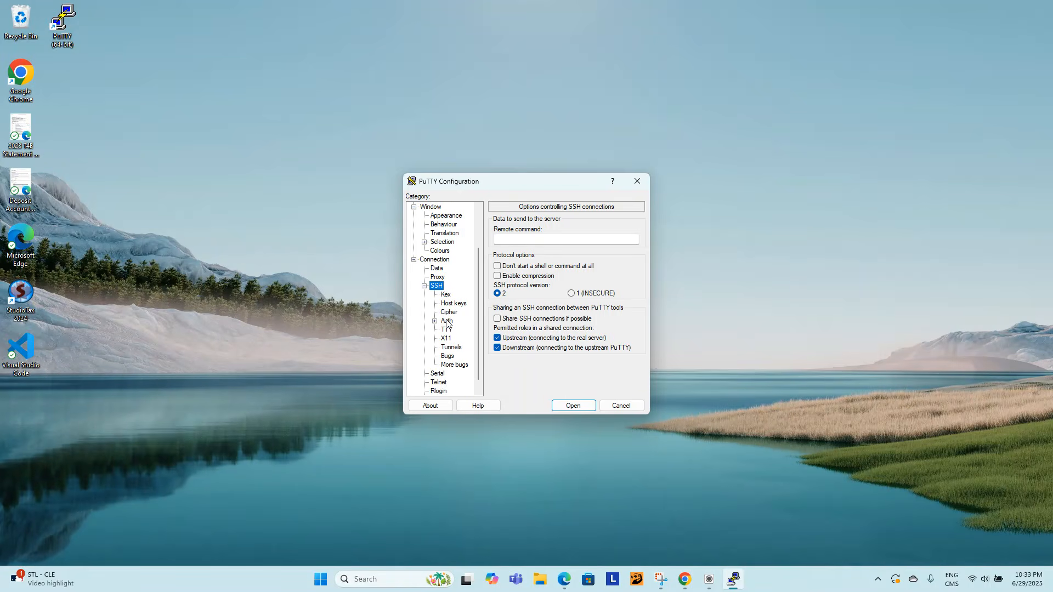
pyautogui.click(447, 323)
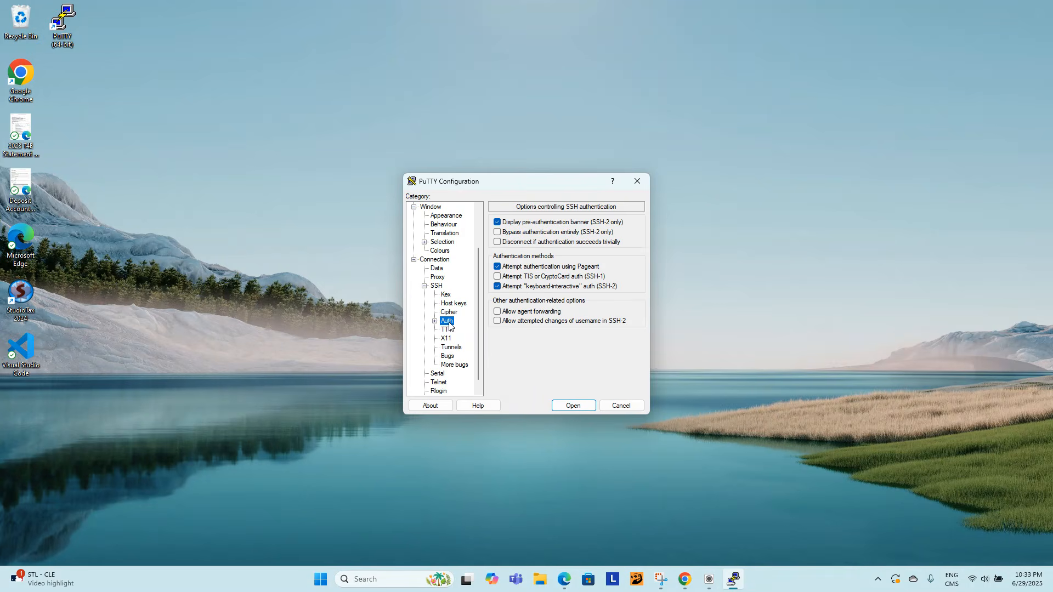
pyautogui.click(497, 312)
# - Select the labsuser key from Downloads as the private key file for authentication in the SSH credentials settings
pyautogui.click(435, 320)
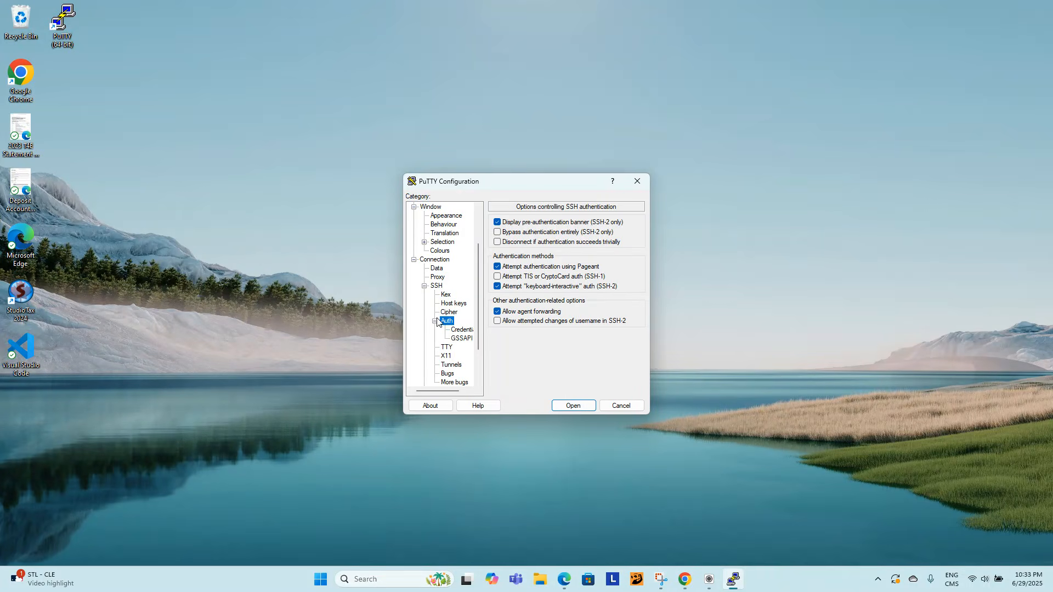
pyautogui.click(461, 330)
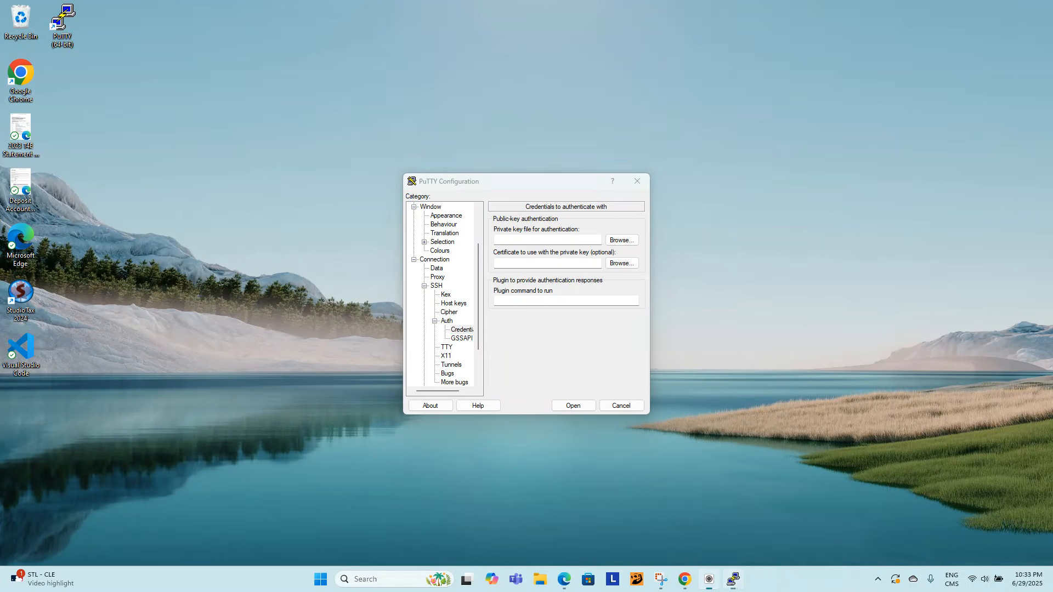
pyautogui.click(620, 242)
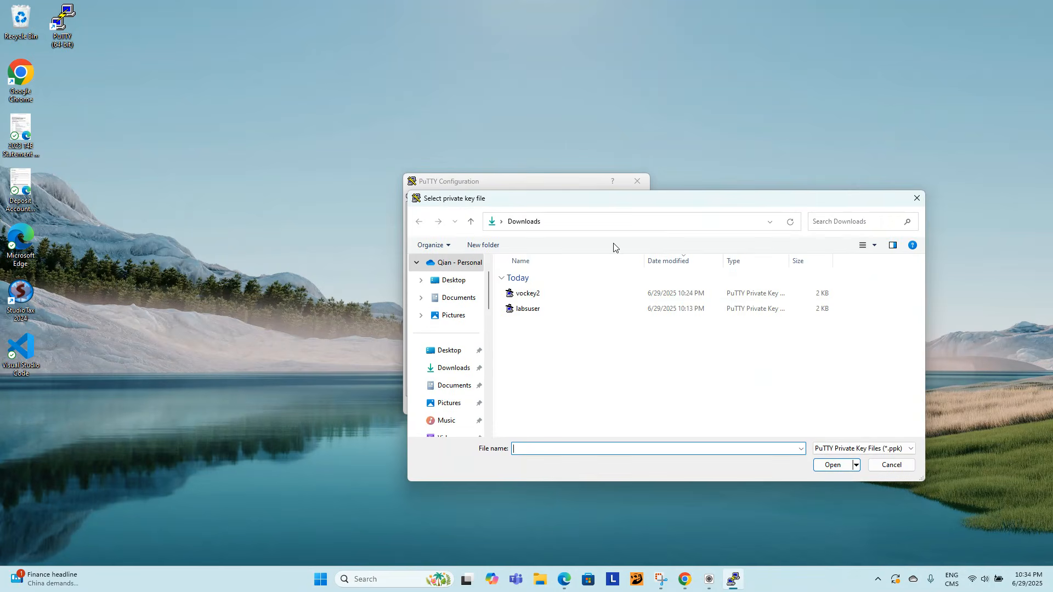
pyautogui.doubleClick(526, 311)
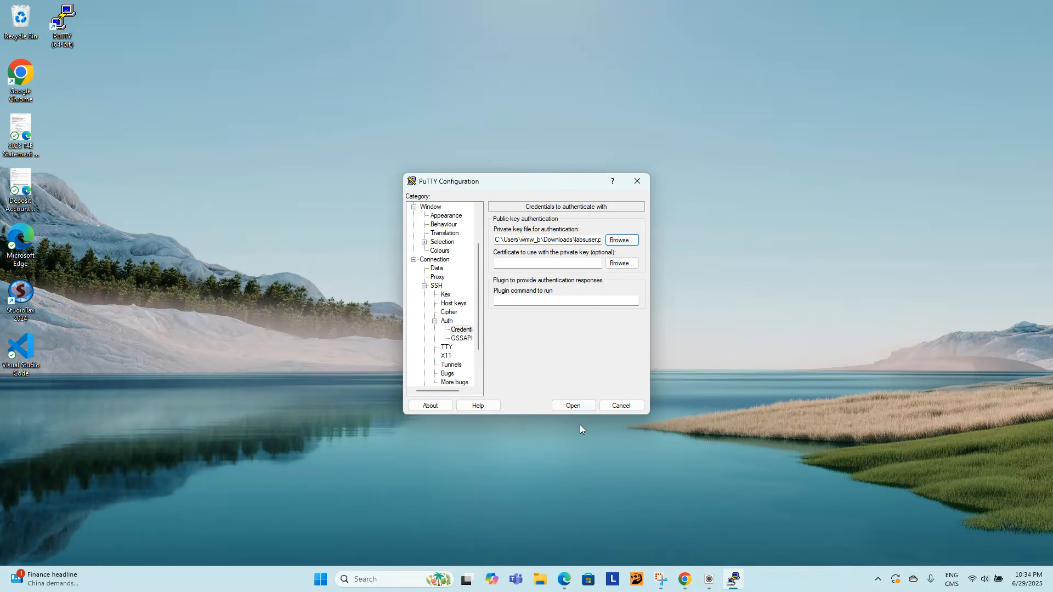
# - Open the SSH session to the bastion host, log in as ec2-user and move the terminal window toward the middle of the desktop
pyautogui.click(573, 407)
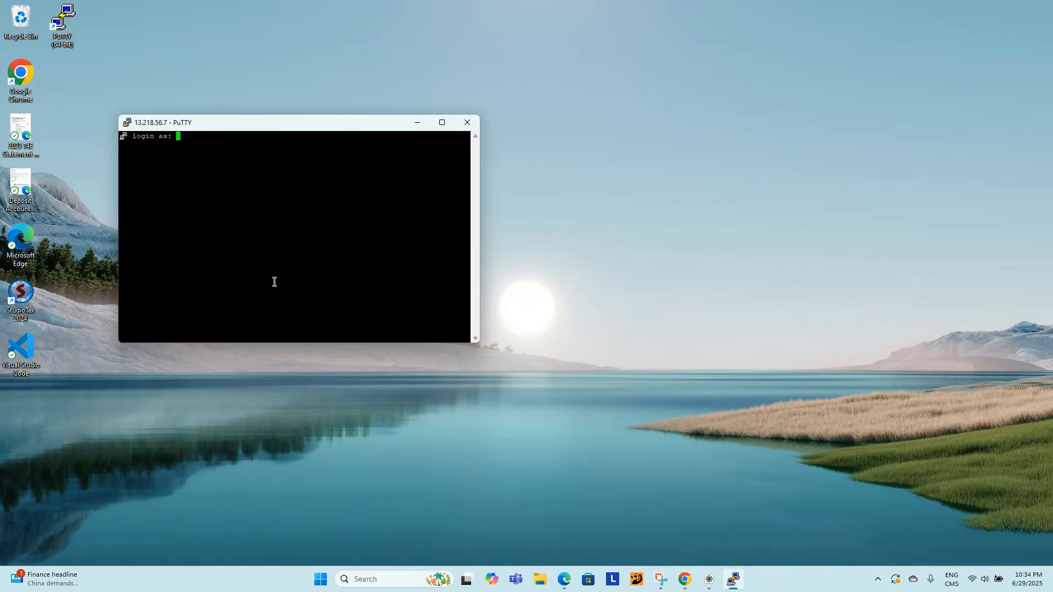
pyautogui.write('r')
pyautogui.press('BackSpace')
pyautogui.write('ec2-user')
pyautogui.press('Return')
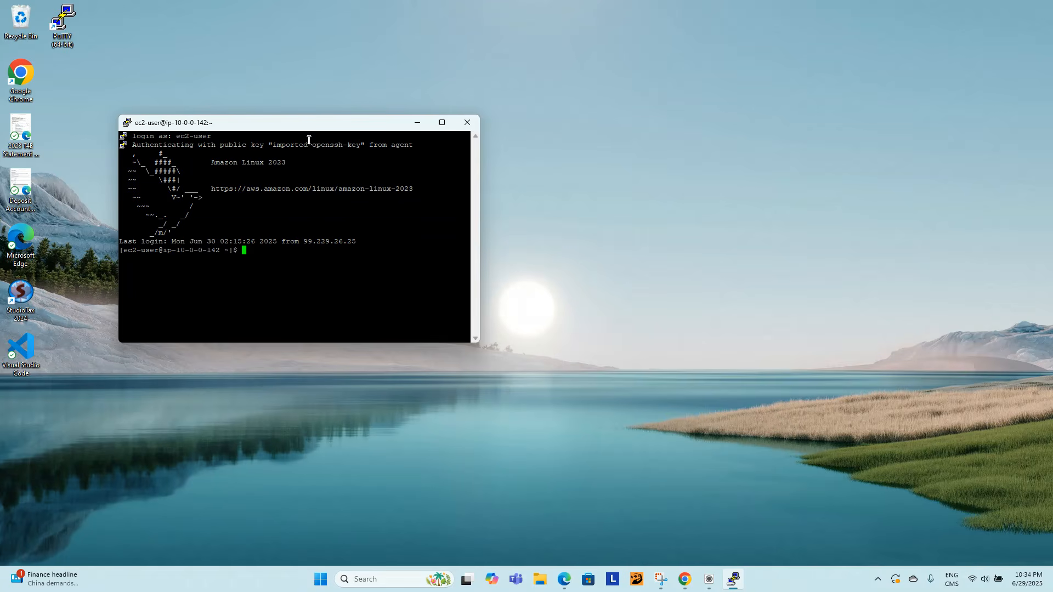
pyautogui.moveTo(308, 127); pyautogui.dragTo(560, 218)
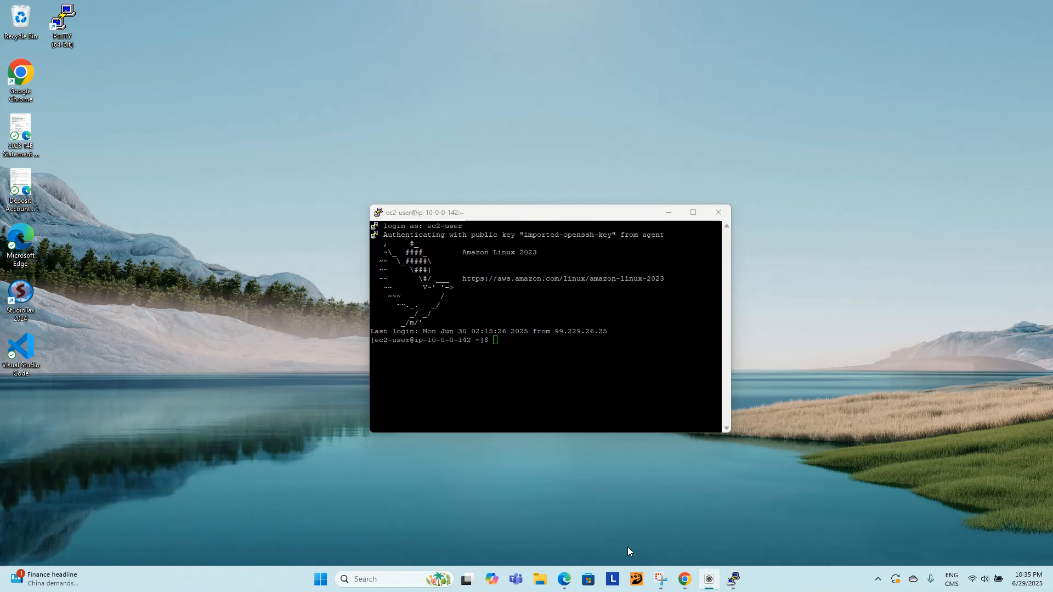
# - Switch to the EC2 instances list in Chrome and copy the private IPv4 address of Private Instance
pyautogui.moveTo(685, 580)
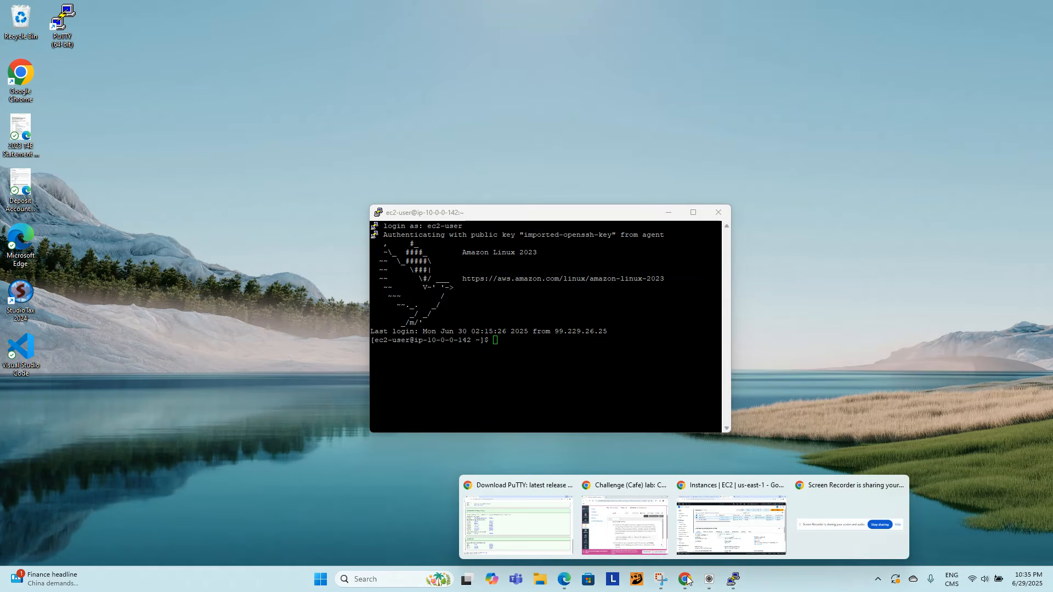
pyautogui.click(709, 513)
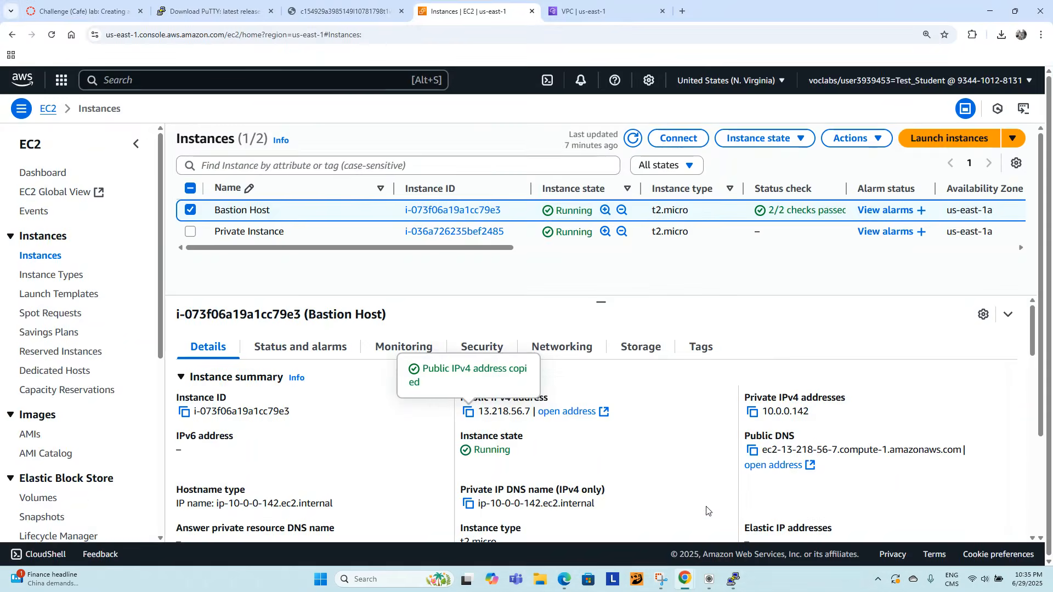
pyautogui.click(190, 211)
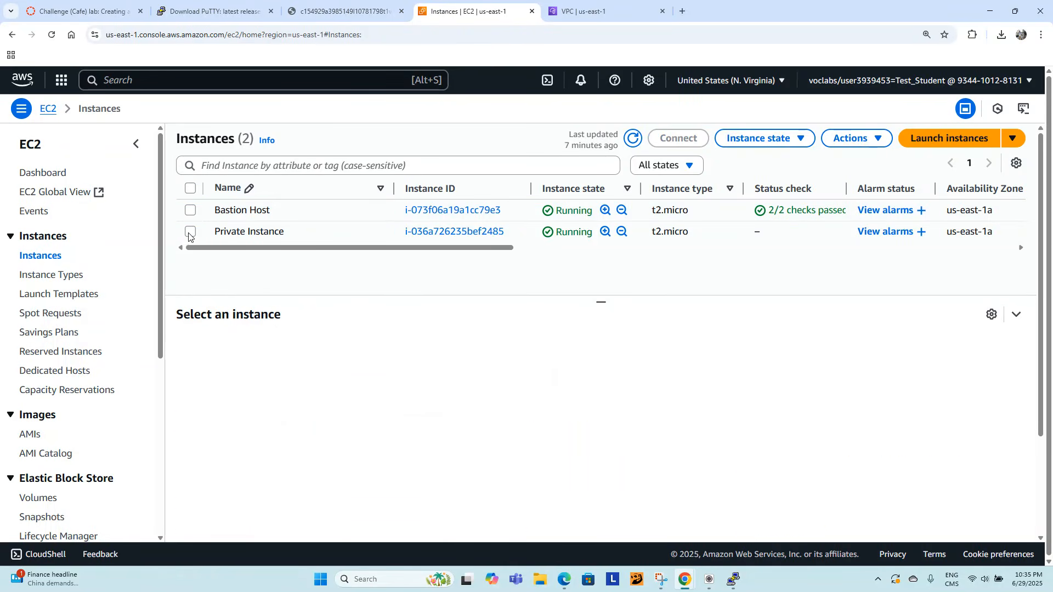
pyautogui.click(190, 232)
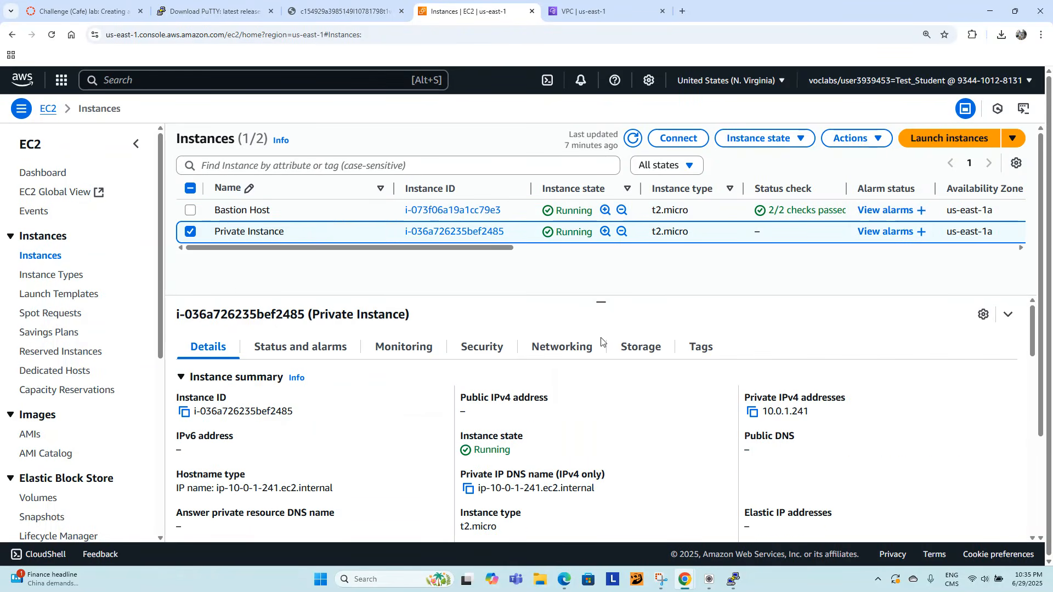
pyautogui.click(752, 415)
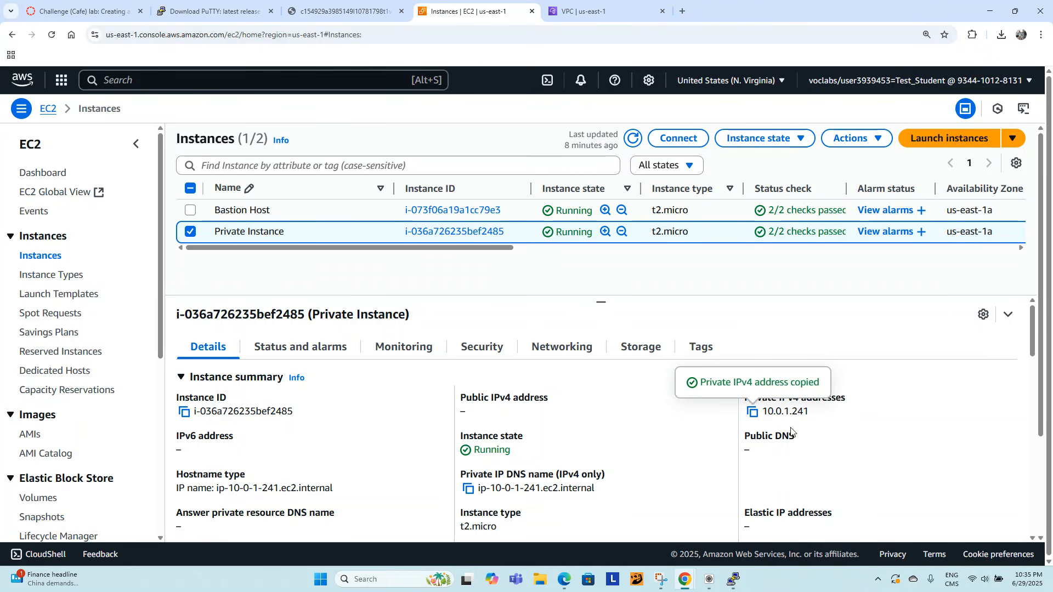
pyautogui.click(990, 11)
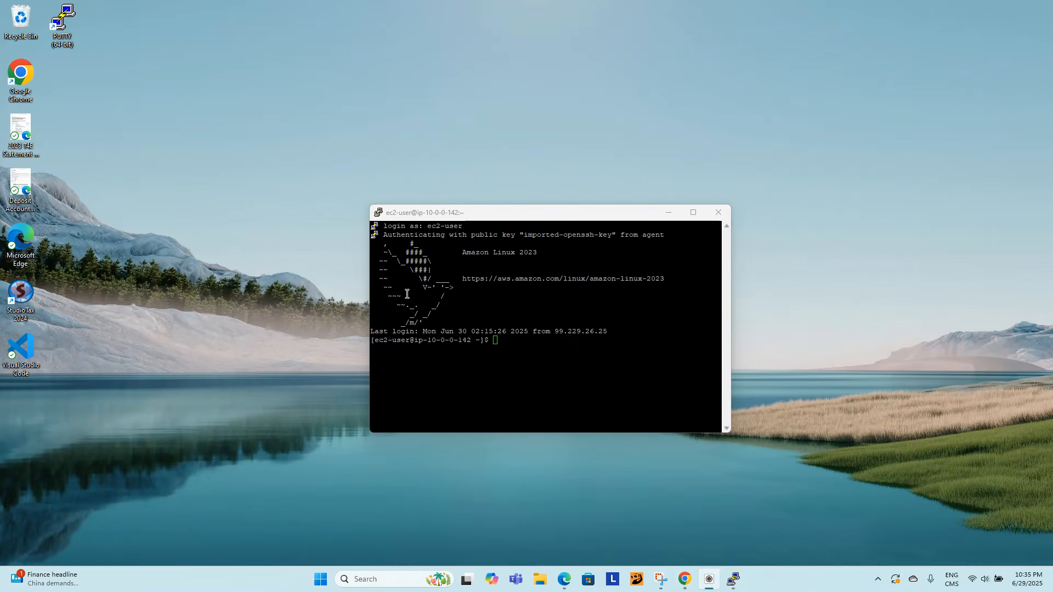
pyautogui.click(515, 368)
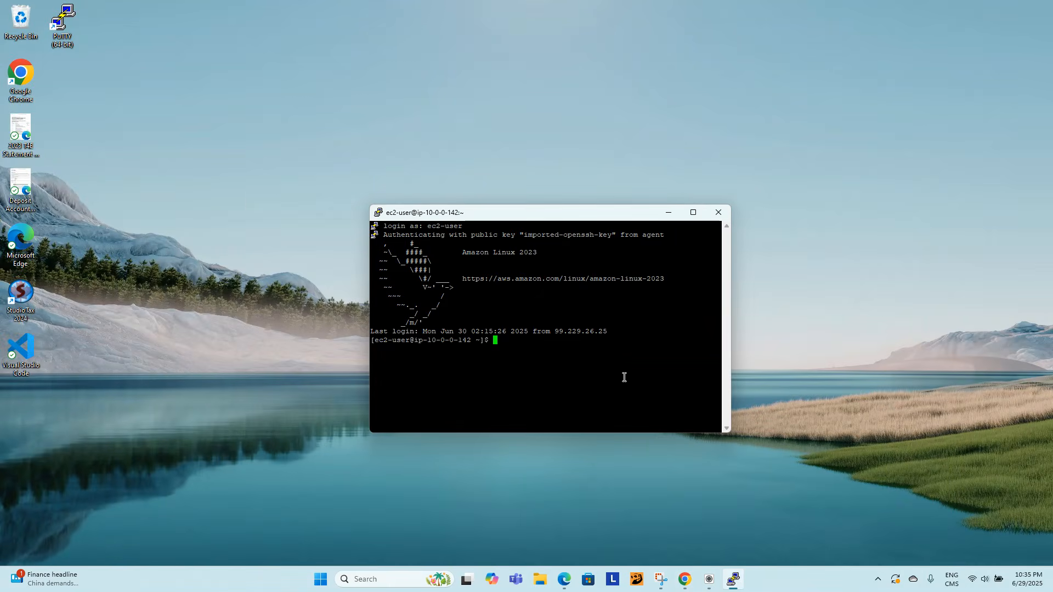
pyautogui.write('ssh ec2-user@')
pyautogui.rightClick(585, 349)
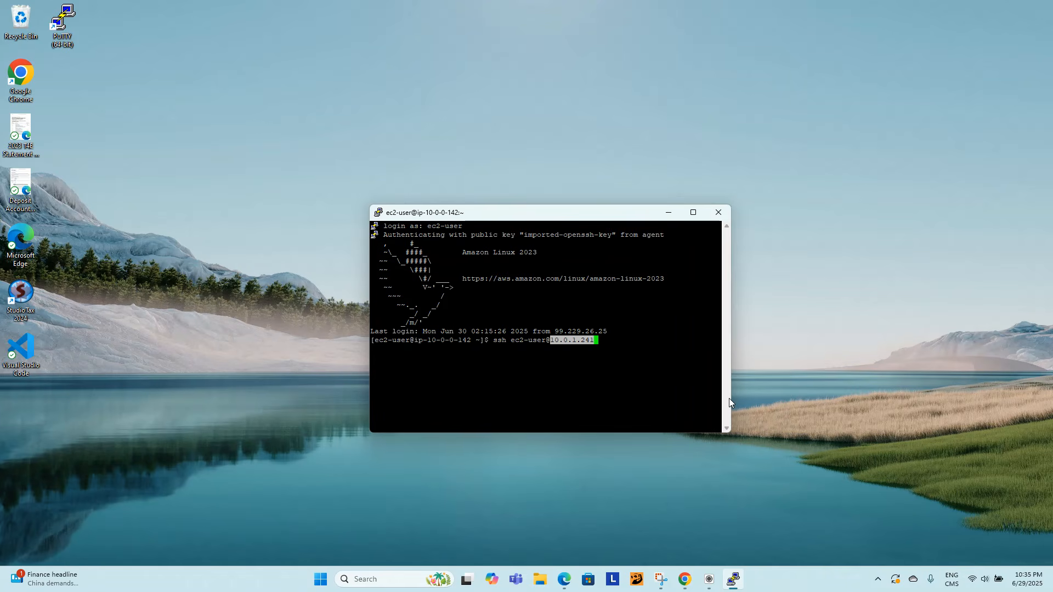
pyautogui.press('Return')
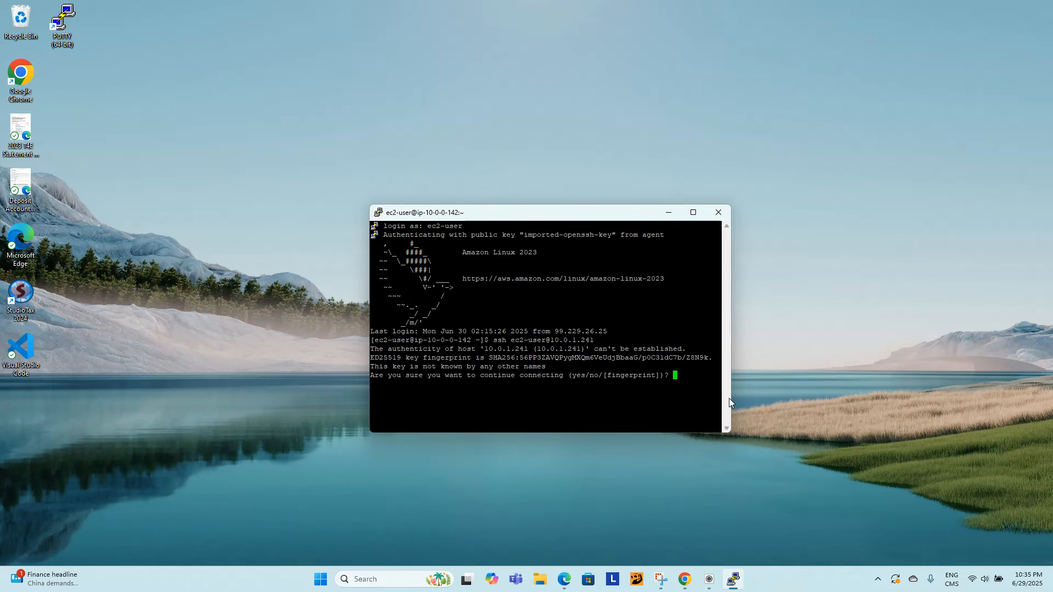
pyautogui.write('yes')
pyautogui.press('Return')
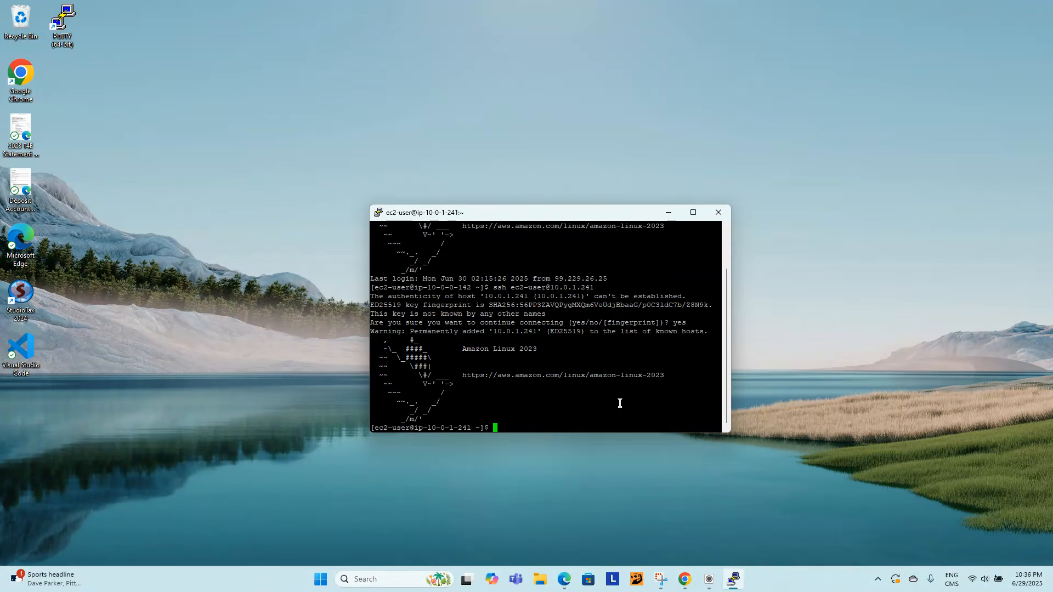
pyautogui.write('ping 8.8.8.8')
pyautogui.press('Return')
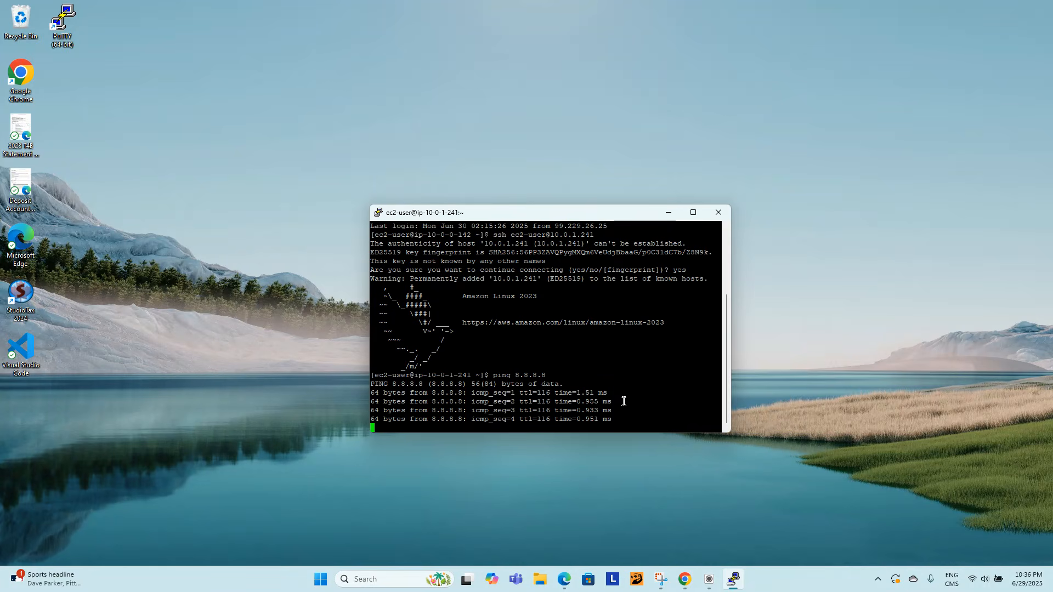
pyautogui.hotkey('ctrl', 'c')
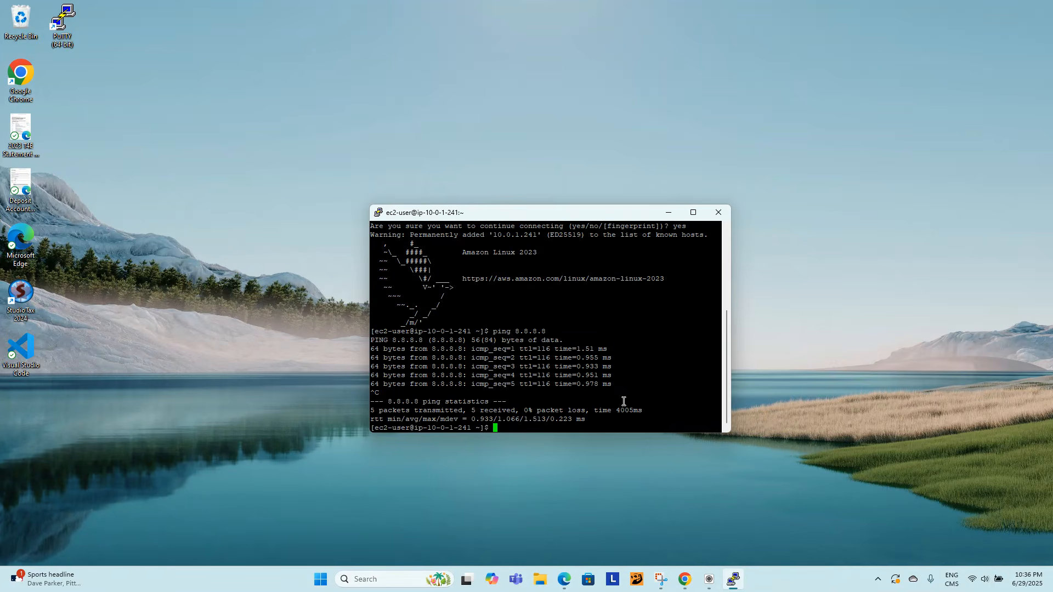
pyautogui.write('wget https://www.amazon.com')
pyautogui.press('Return')
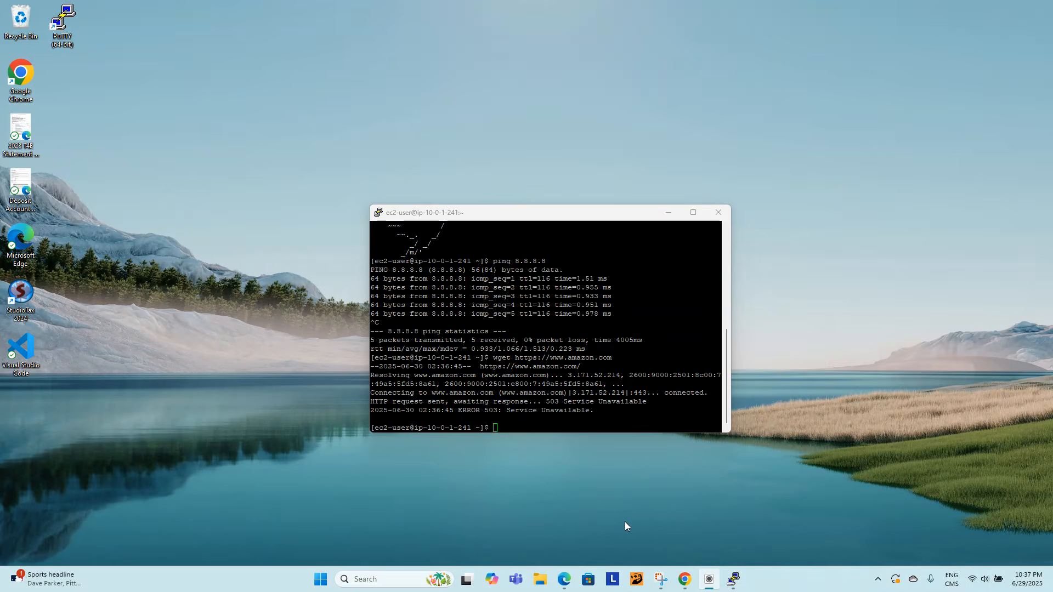
# - Switch back to Chrome and open the list of network ACLs in the VPC console
pyautogui.moveTo(686, 579)
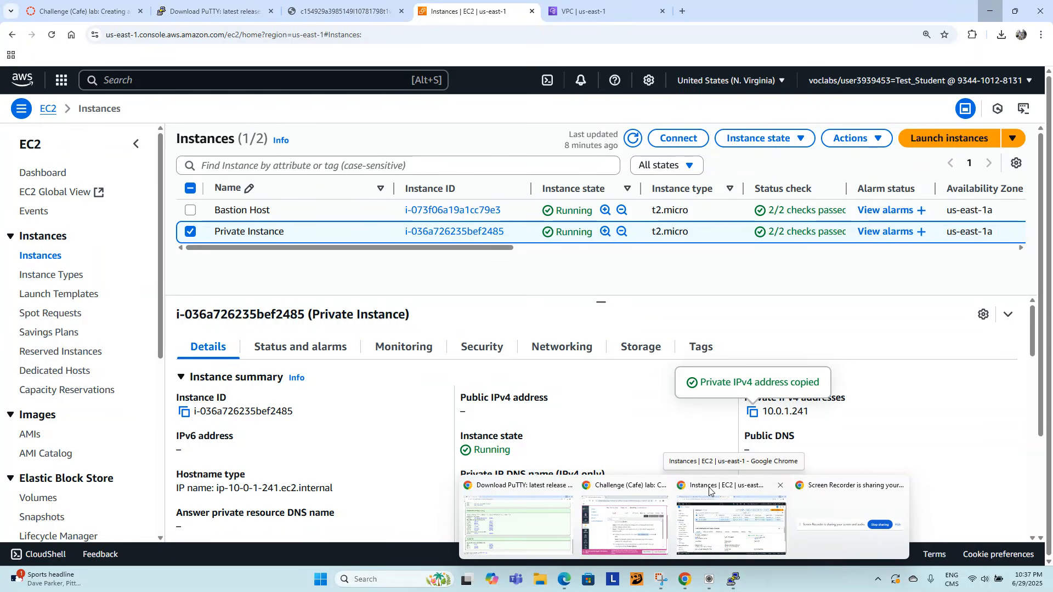
pyautogui.click(717, 494)
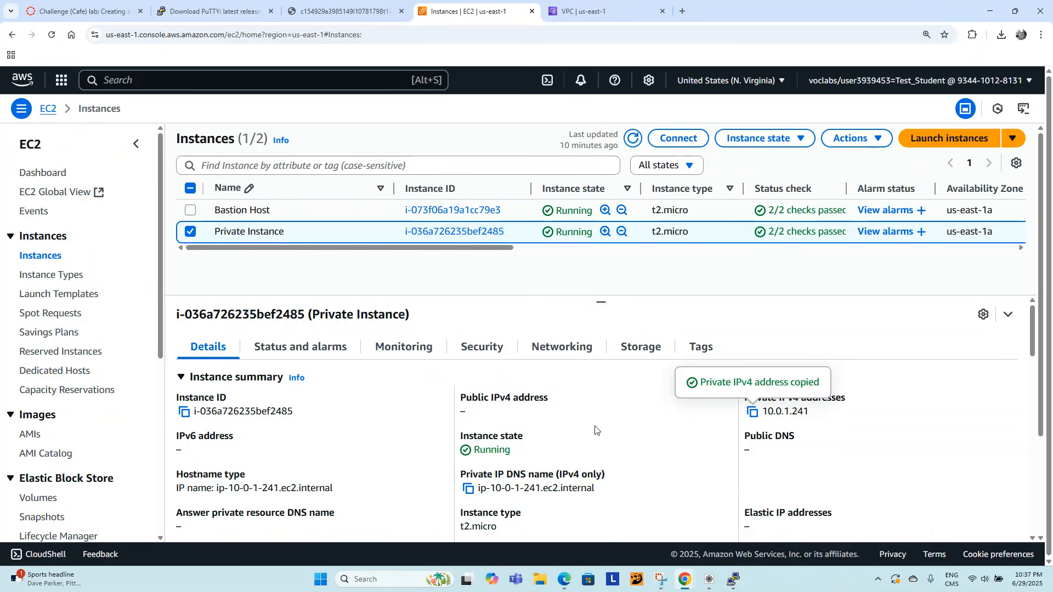
pyautogui.click(590, 11)
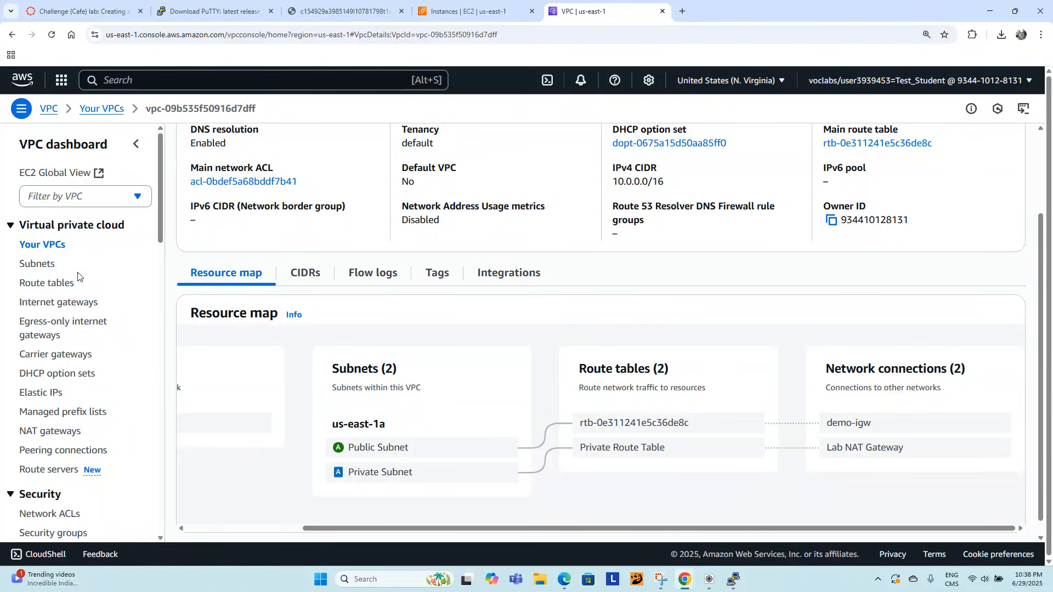
pyautogui.scroll(-2, 78, 277)
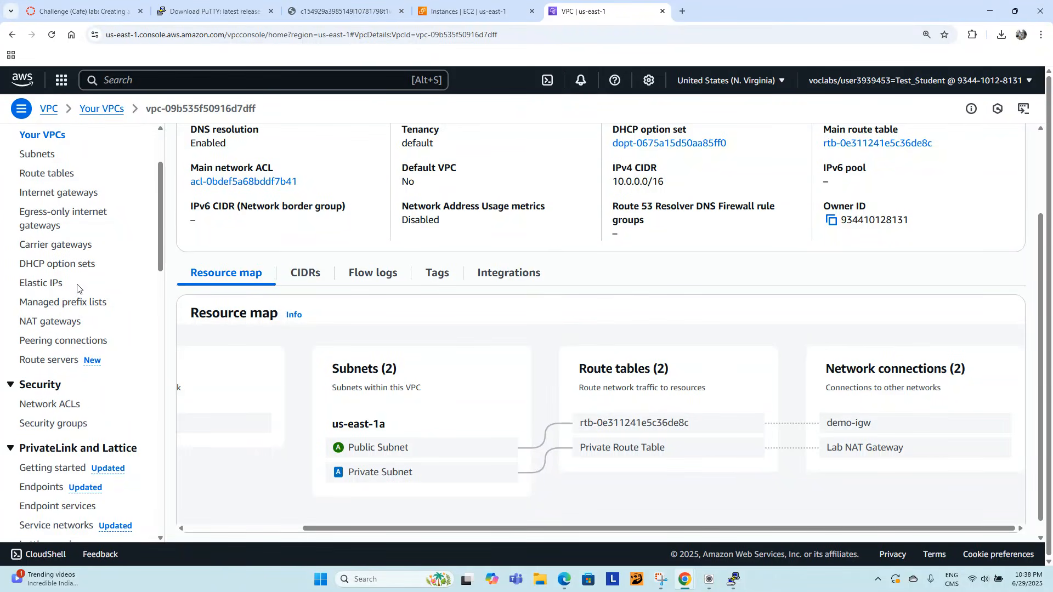
pyautogui.click(63, 406)
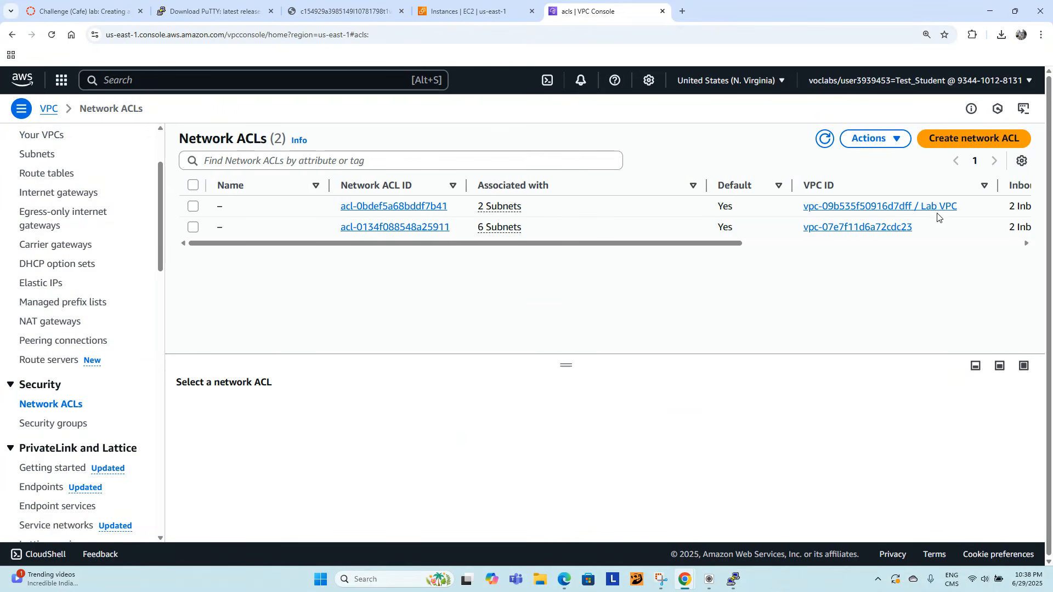
# - Select the default network ACL of Lab VPC and examine its inbound and outbound rules
pyautogui.click(193, 206)
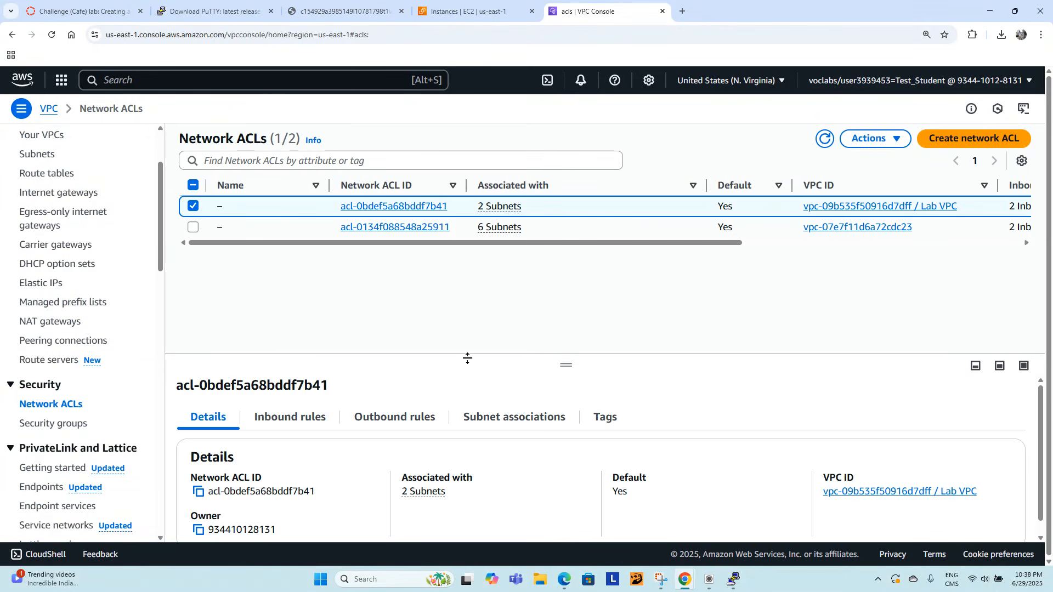
pyautogui.moveTo(572, 365); pyautogui.dragTo(576, 282)
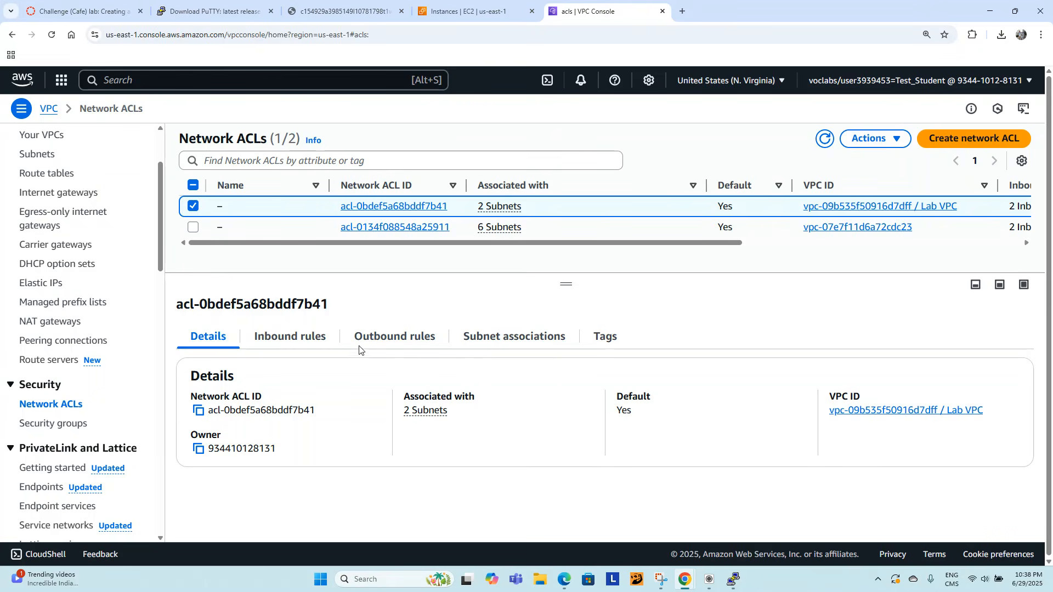
pyautogui.click(302, 340)
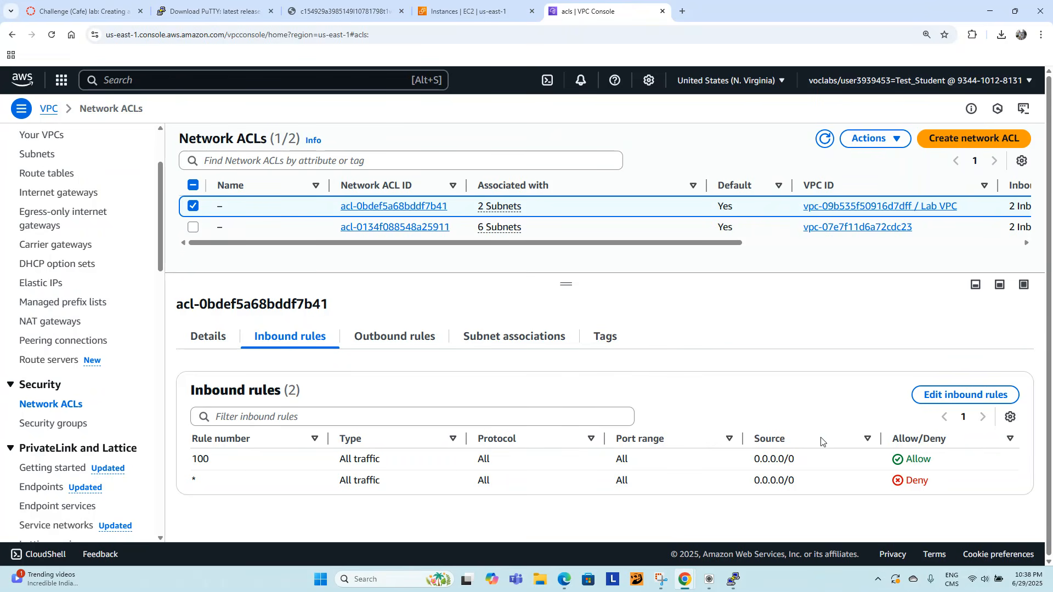
pyautogui.click(394, 337)
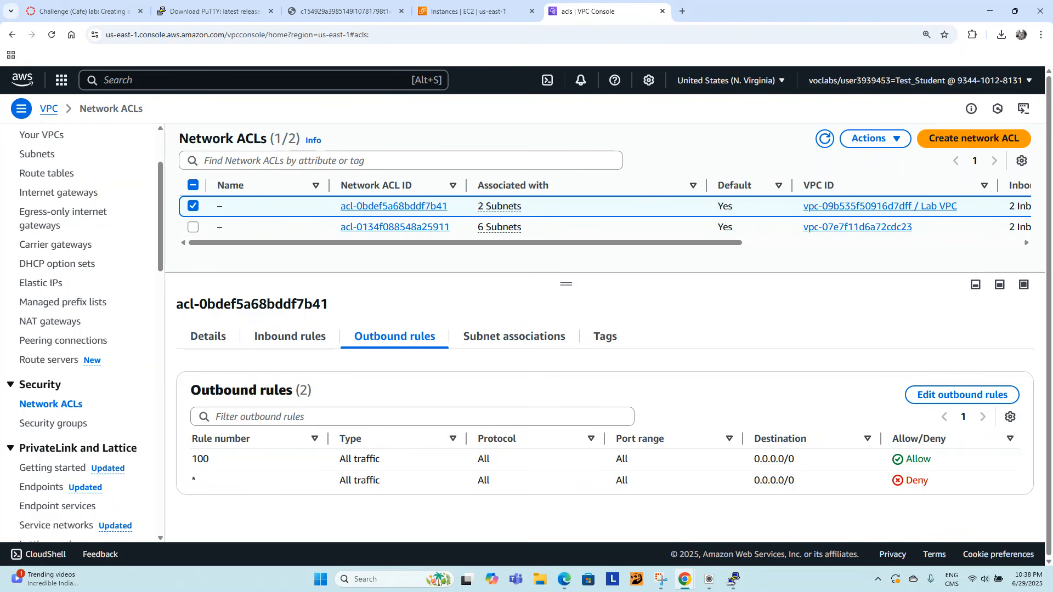
# - Create a network ACL named Lab Network ACL in Lab VPC
pyautogui.click(990, 144)
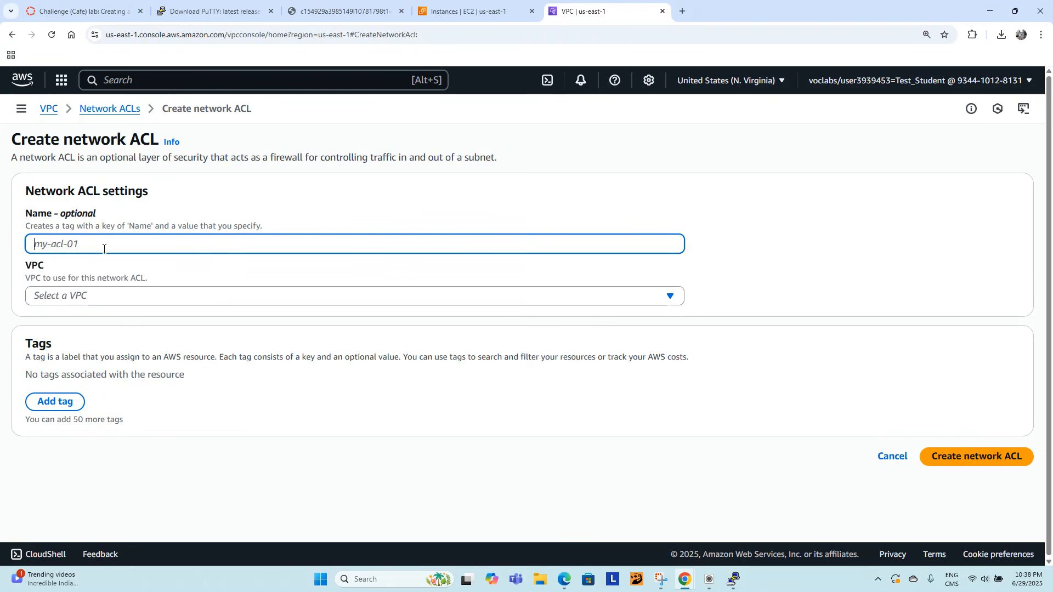
pyautogui.hotkey('ctrl', 'v')
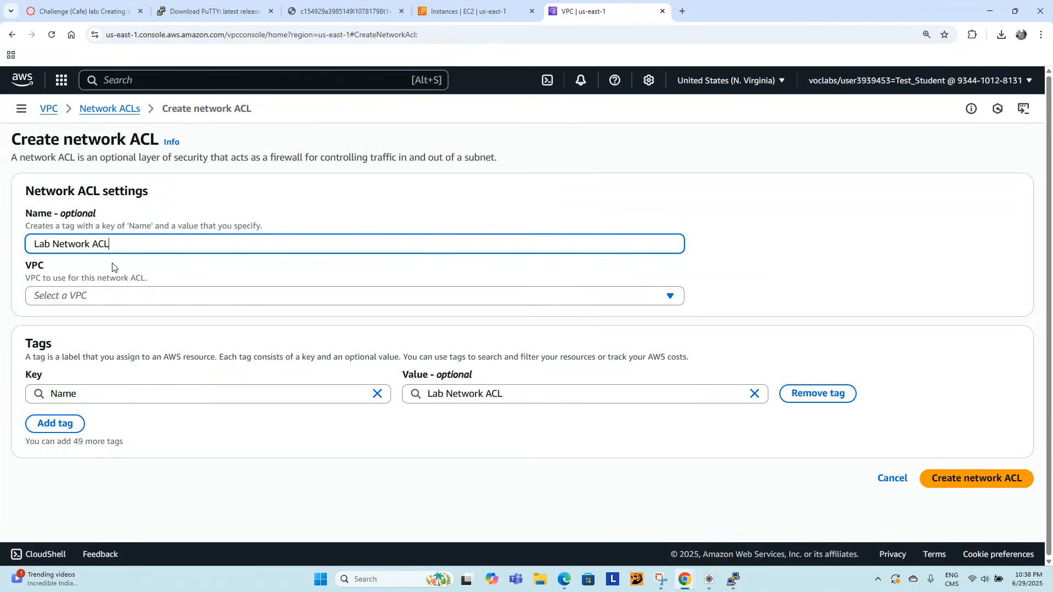
pyautogui.click(116, 296)
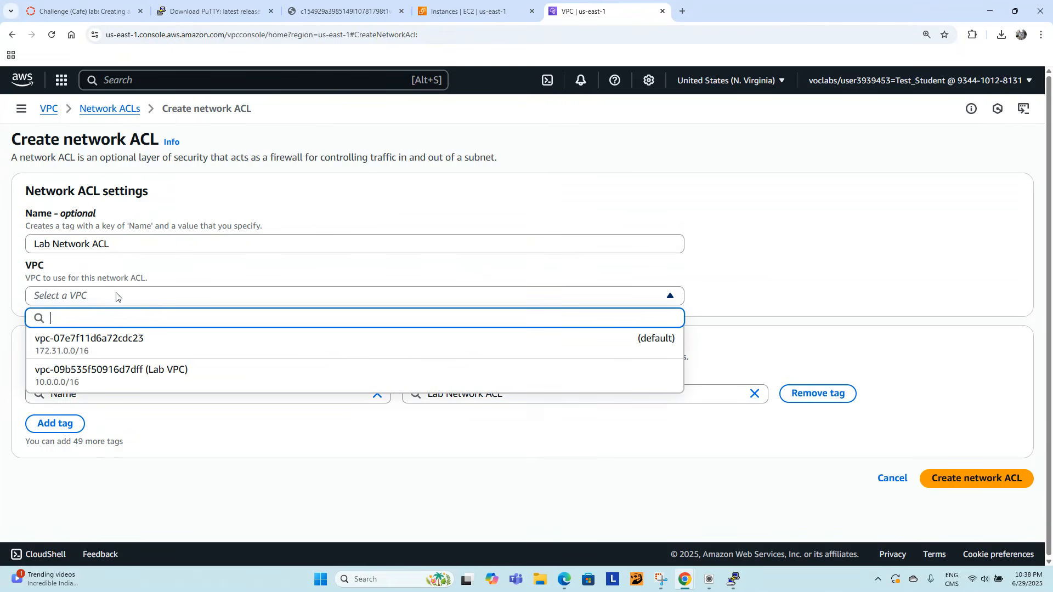
pyautogui.click(121, 372)
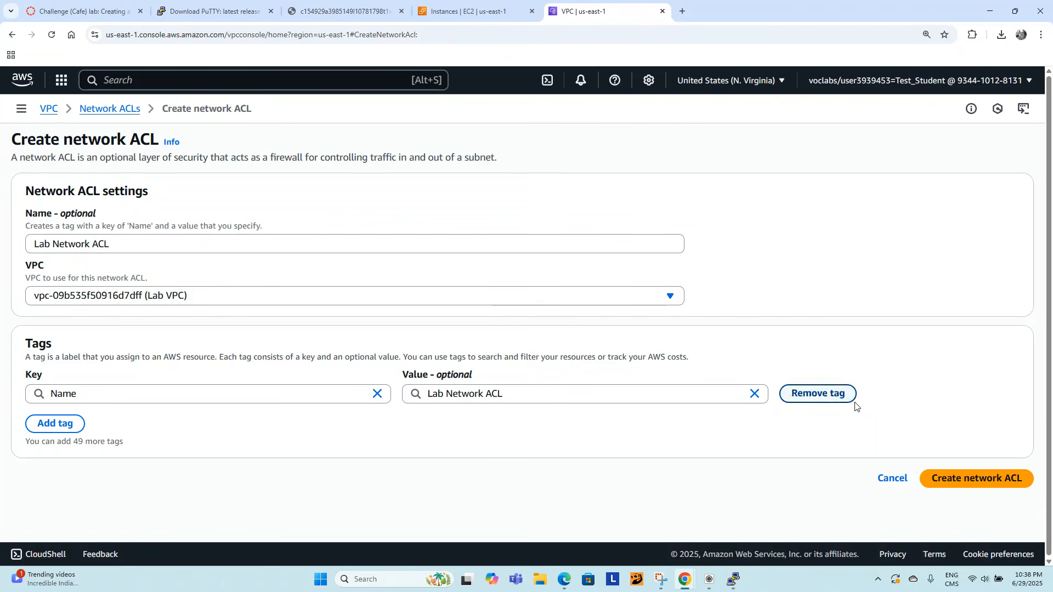
pyautogui.click(999, 484)
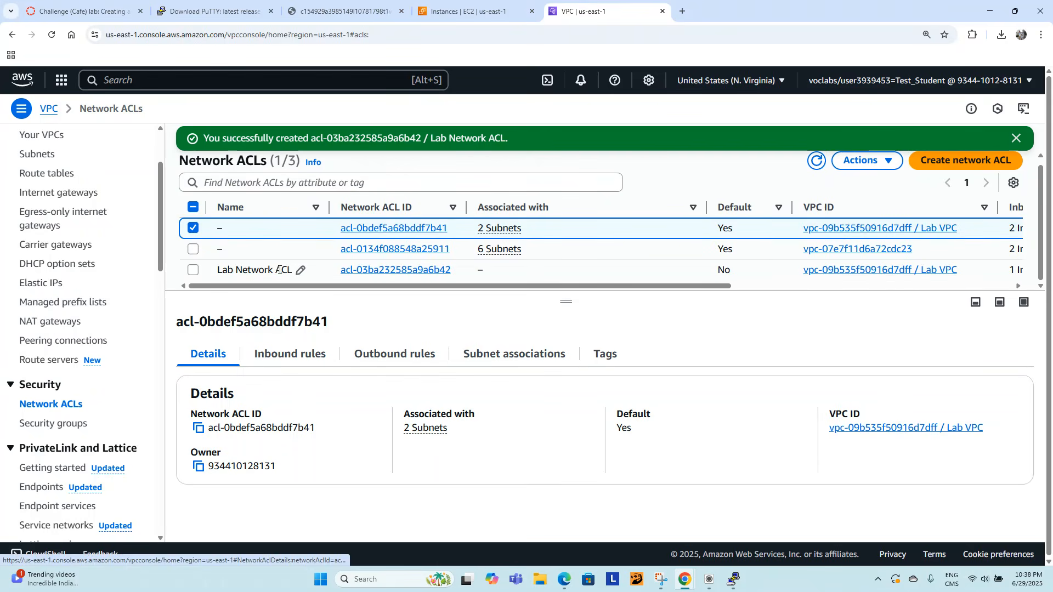
# - Select only Lab Network ACL in the list and examine its inbound and outbound rules
pyautogui.click(193, 229)
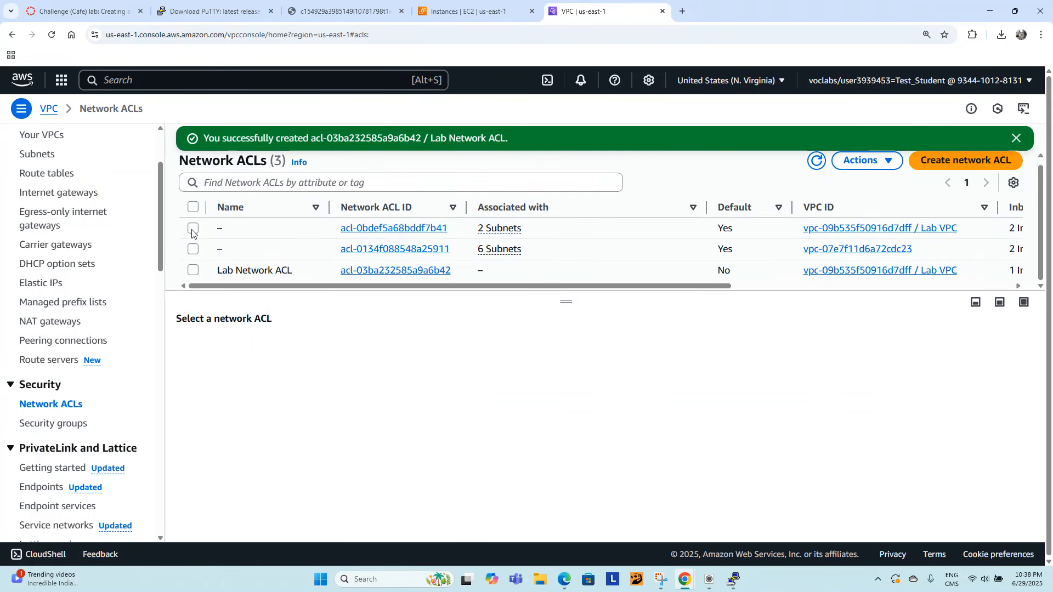
pyautogui.click(193, 270)
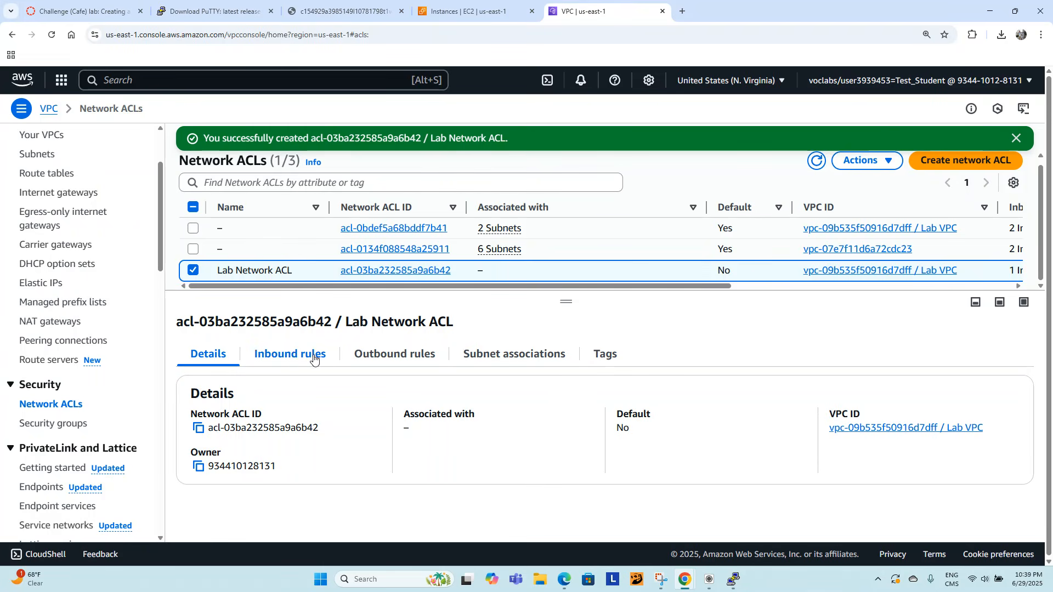
pyautogui.click(295, 358)
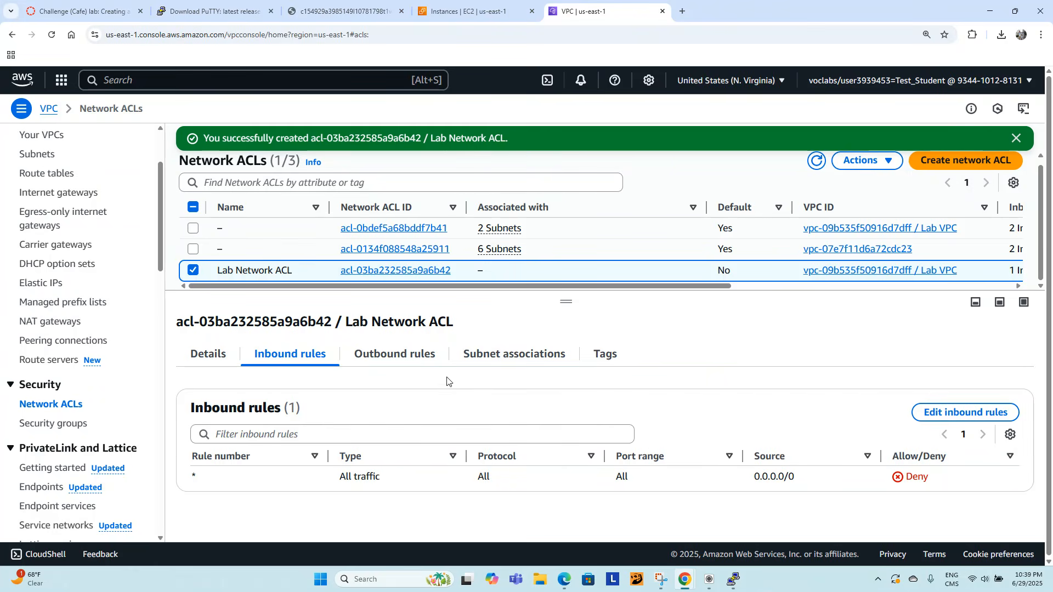
pyautogui.click(398, 357)
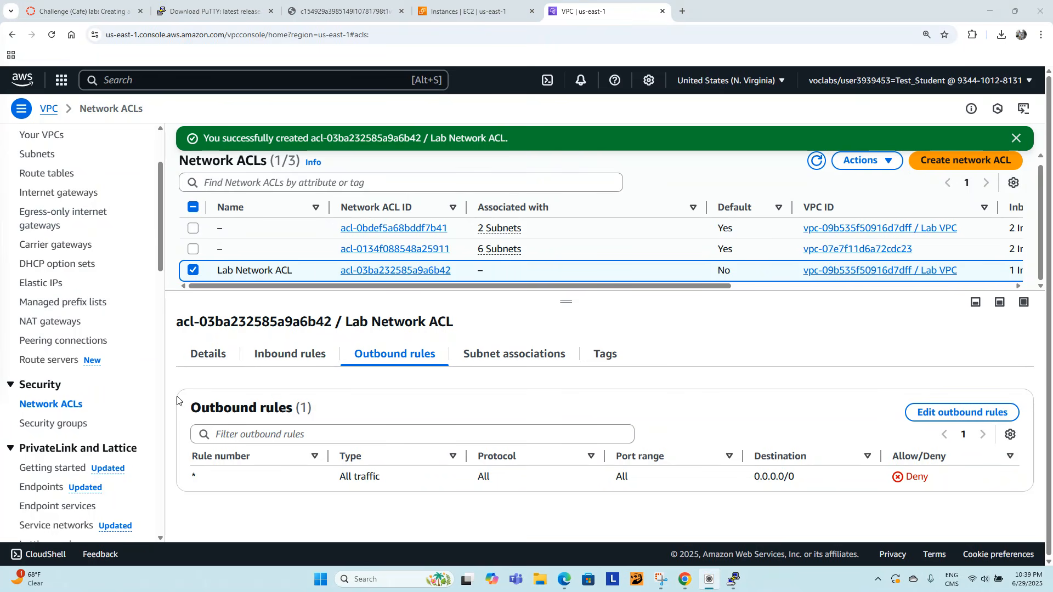
# - Add inbound rule 200 to Lab Network ACL, allowing all traffic from 0.0.0.0/0, and save it
pyautogui.click(291, 359)
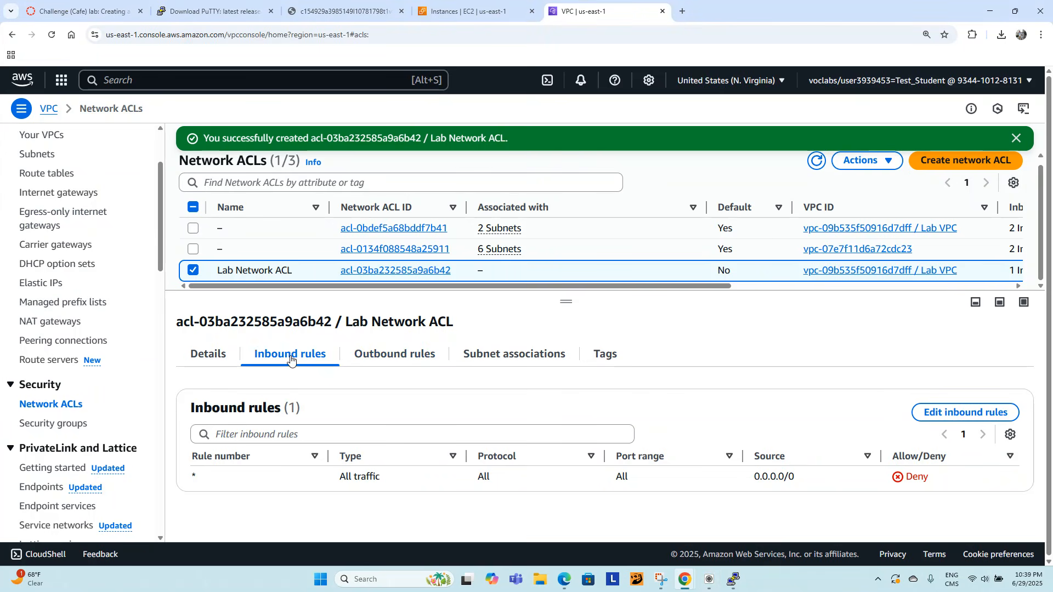
pyautogui.click(967, 417)
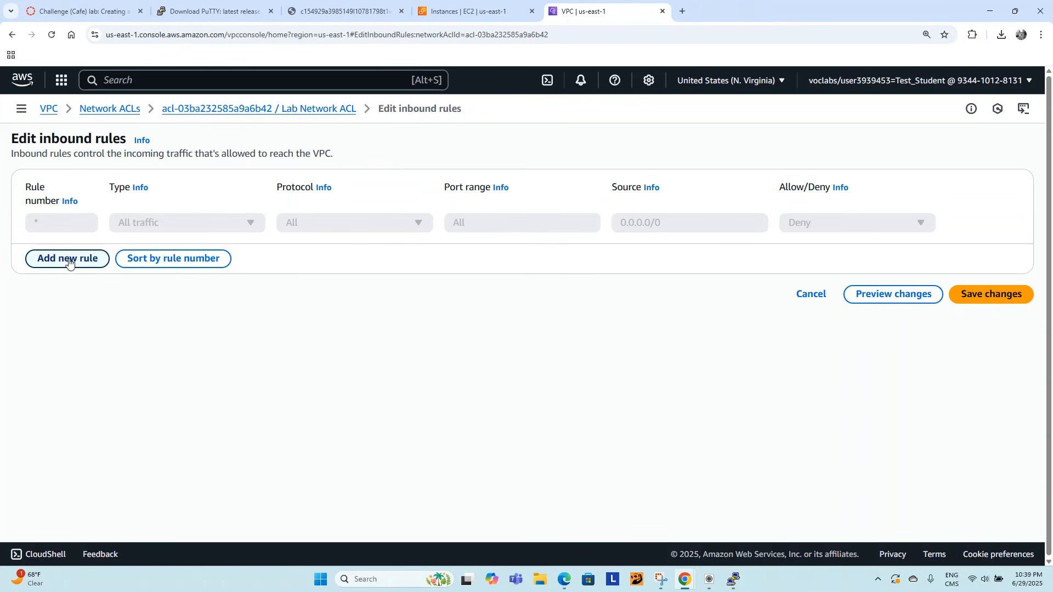
pyautogui.click(68, 262)
pyautogui.click(55, 223)
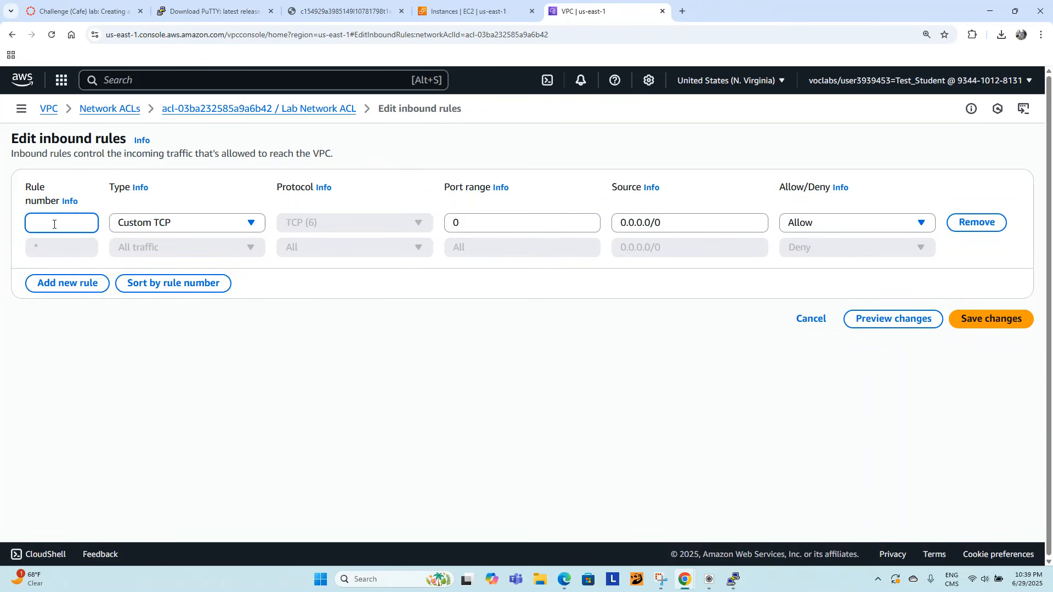
pyautogui.write('200')
pyautogui.click(216, 225)
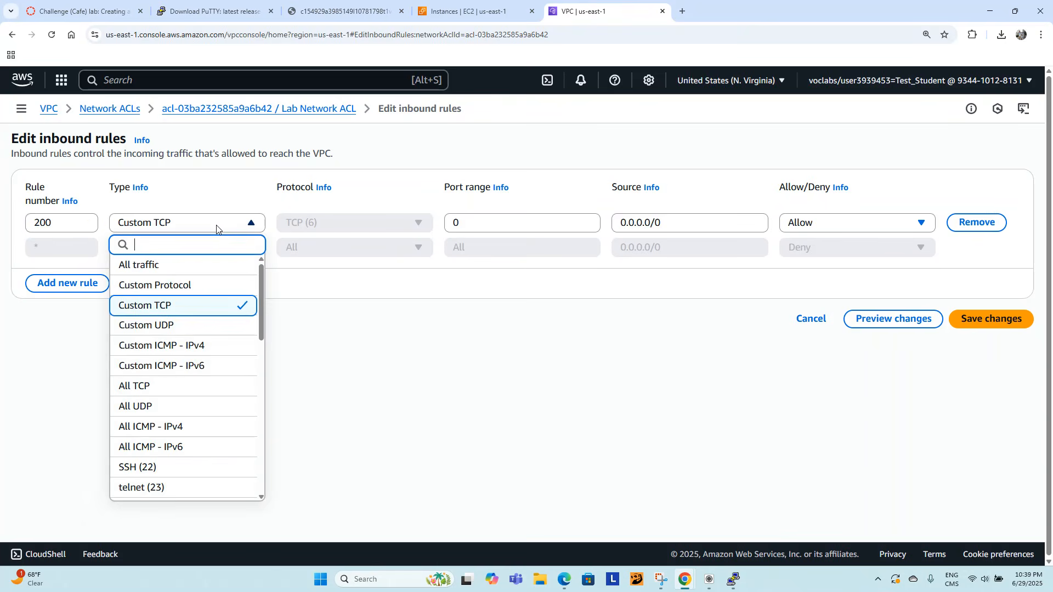
pyautogui.click(152, 269)
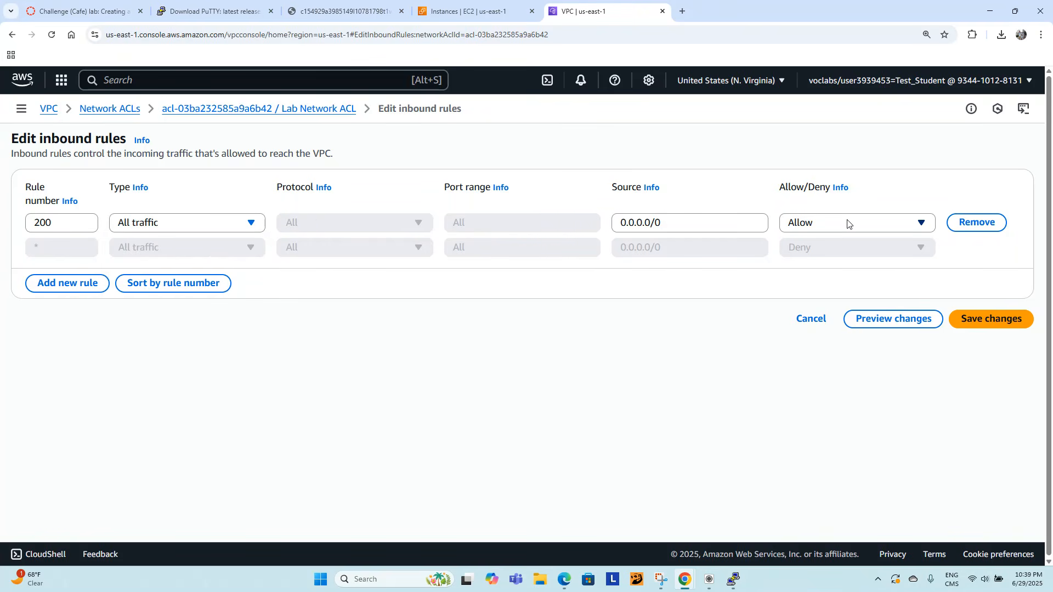
pyautogui.click(988, 321)
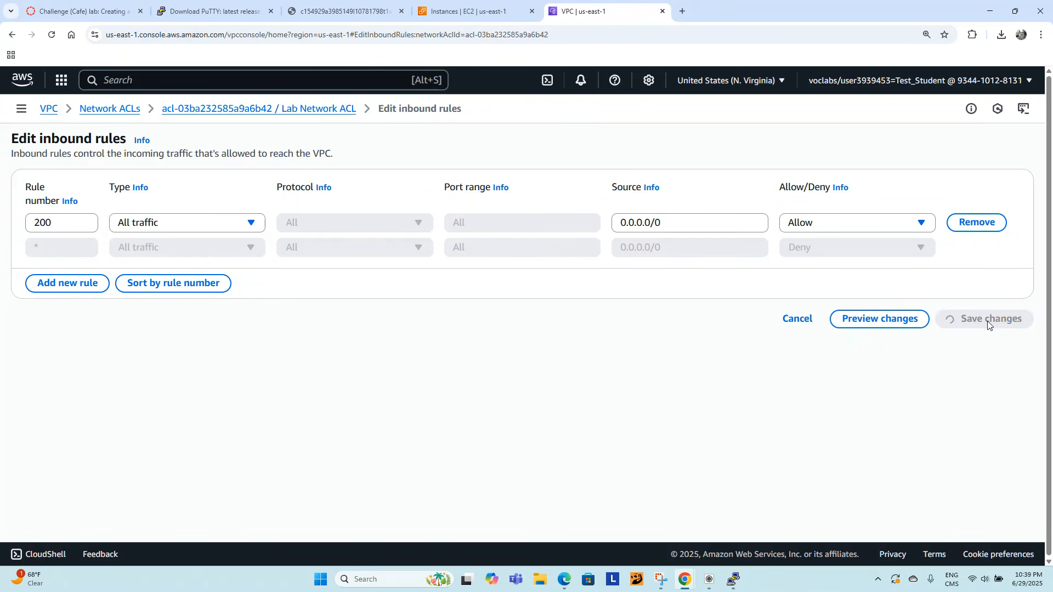
# - Add outbound rule 200 to Lab Network ACL, allowing all traffic to 0.0.0.0/0, and save it
pyautogui.click(404, 356)
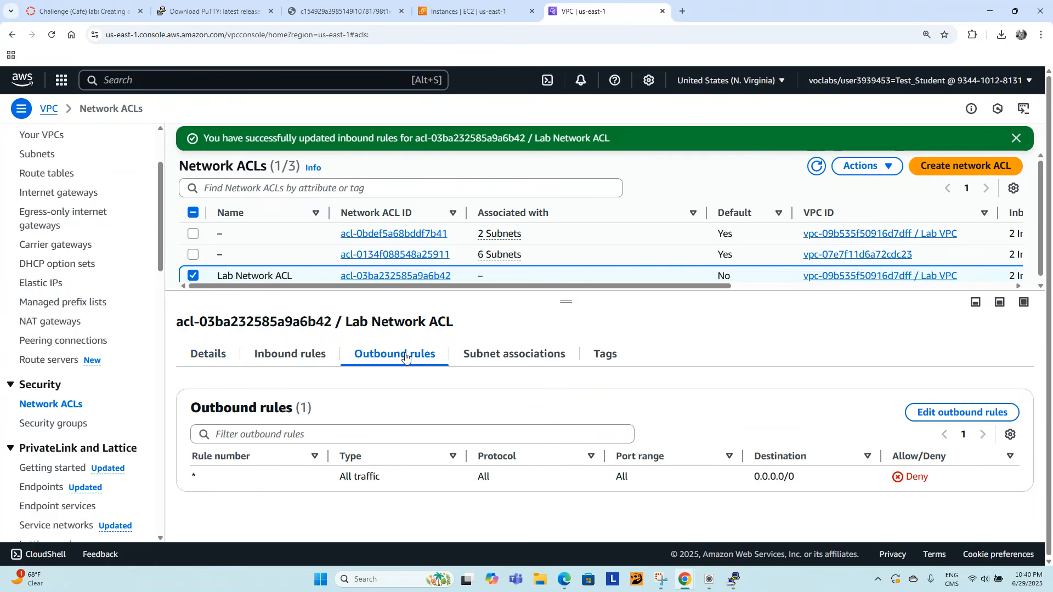
pyautogui.click(959, 416)
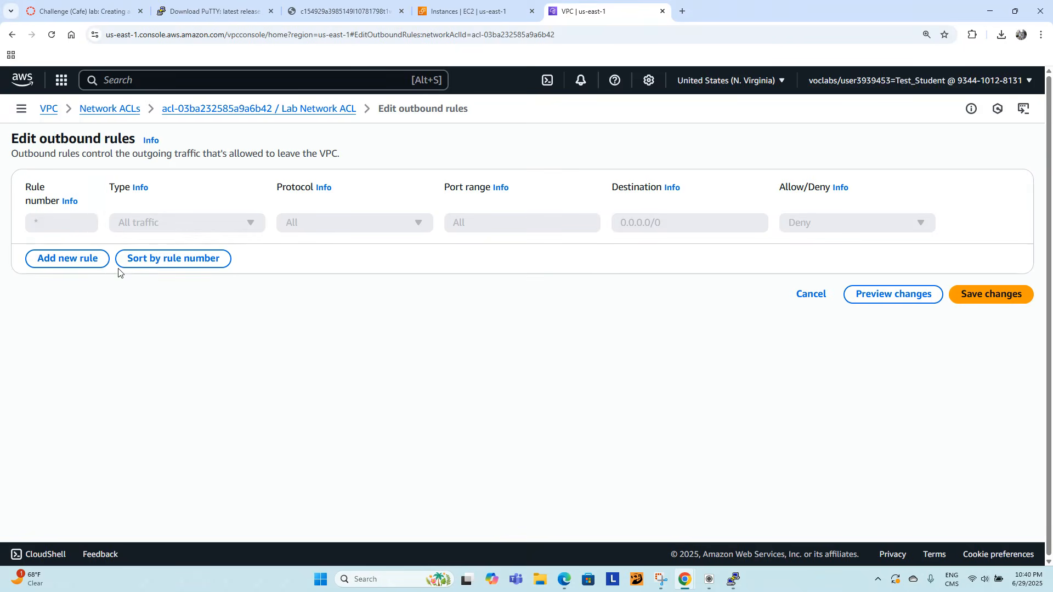
pyautogui.click(70, 258)
pyautogui.click(55, 228)
pyautogui.write('2')
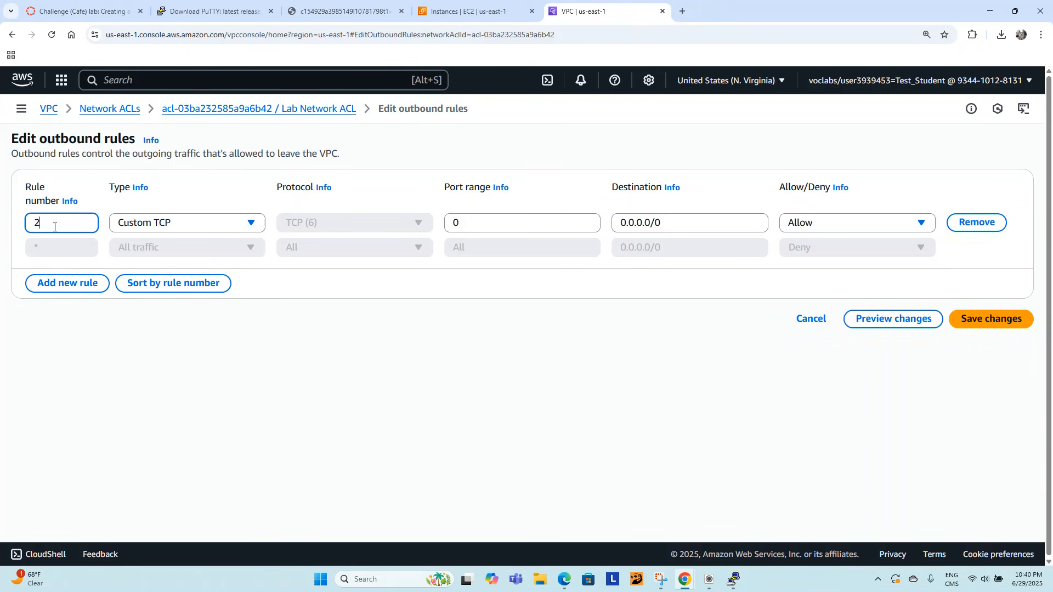
pyautogui.write('00')
pyautogui.click(219, 223)
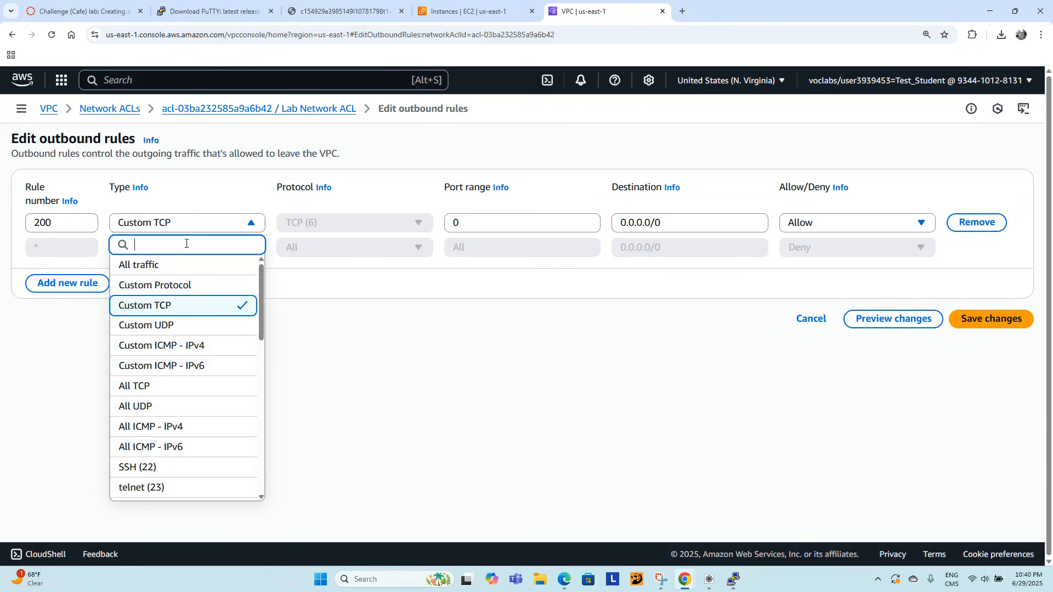
pyautogui.click(155, 267)
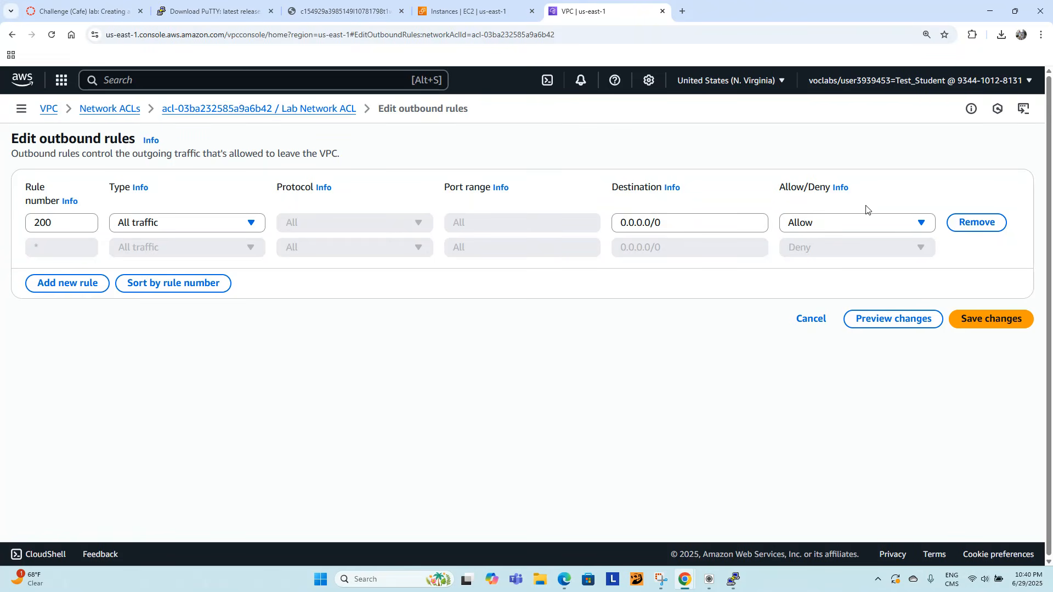
pyautogui.click(991, 322)
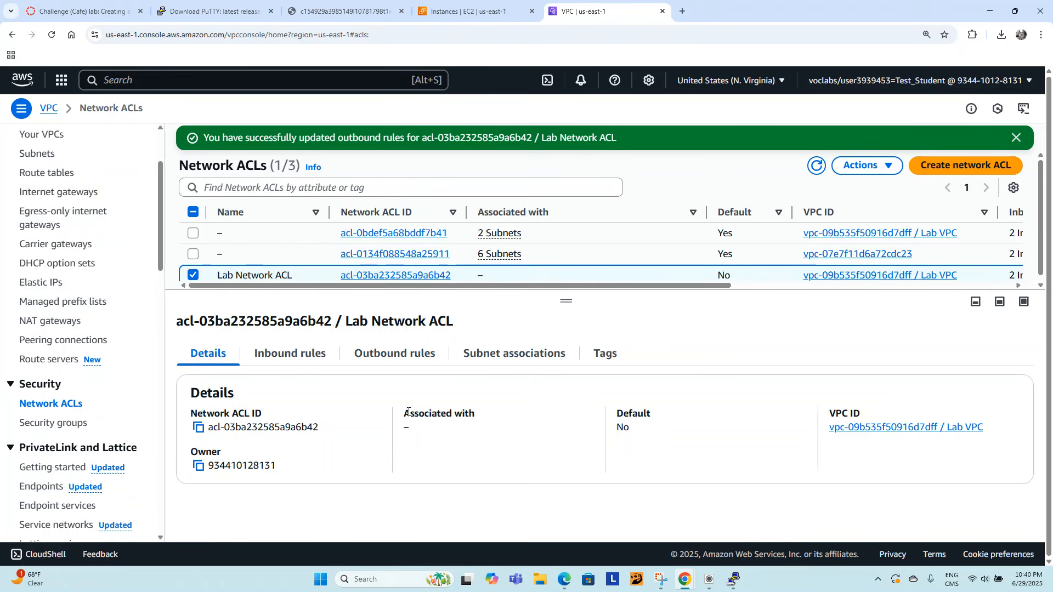
# - Associate Lab Network ACL with only the Private Subnet and save the subnet associations
pyautogui.click(501, 360)
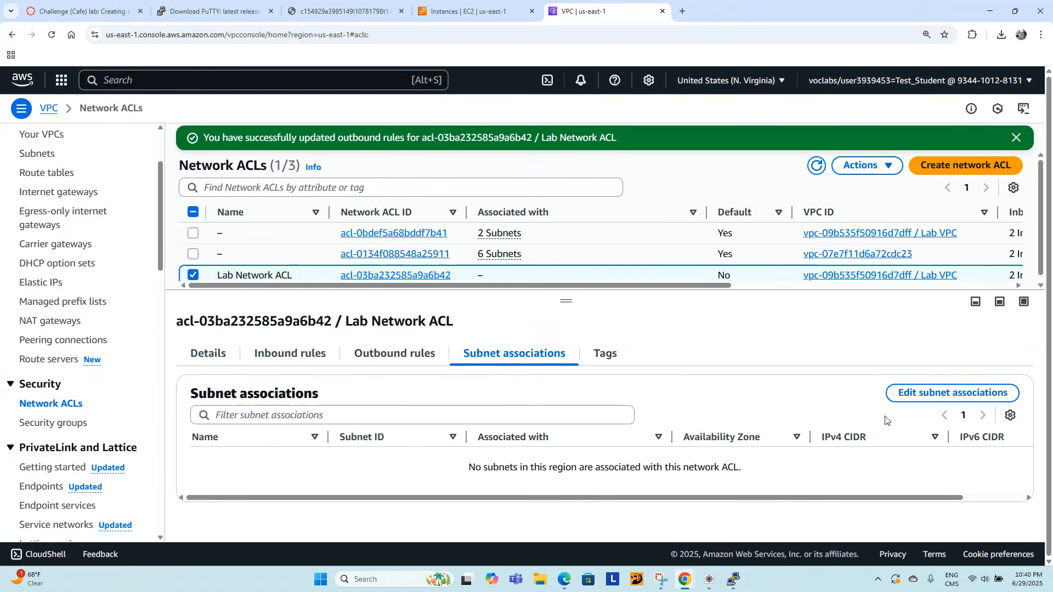
pyautogui.click(919, 395)
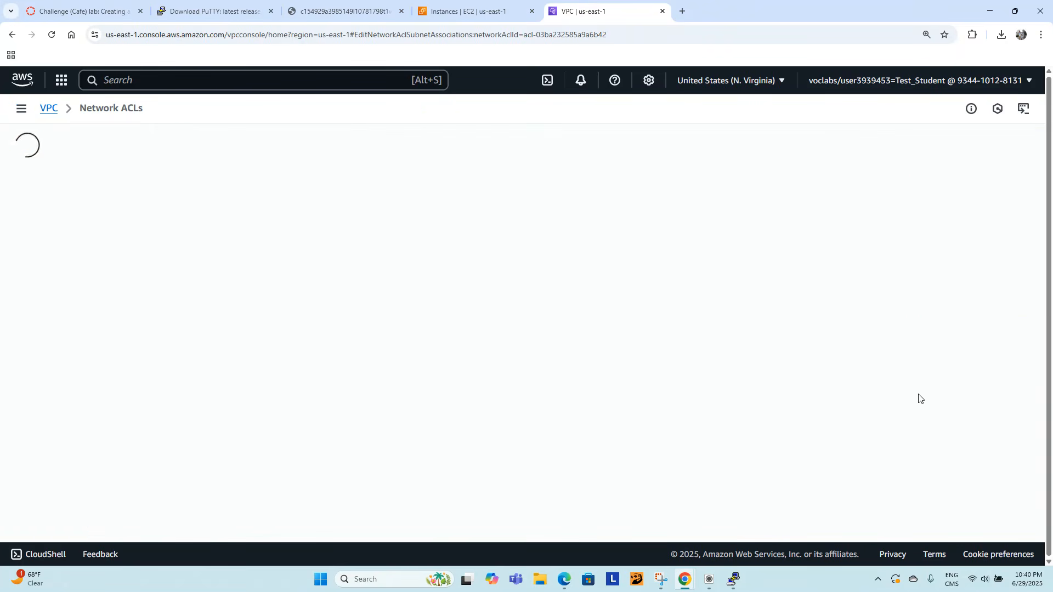
pyautogui.click(40, 256)
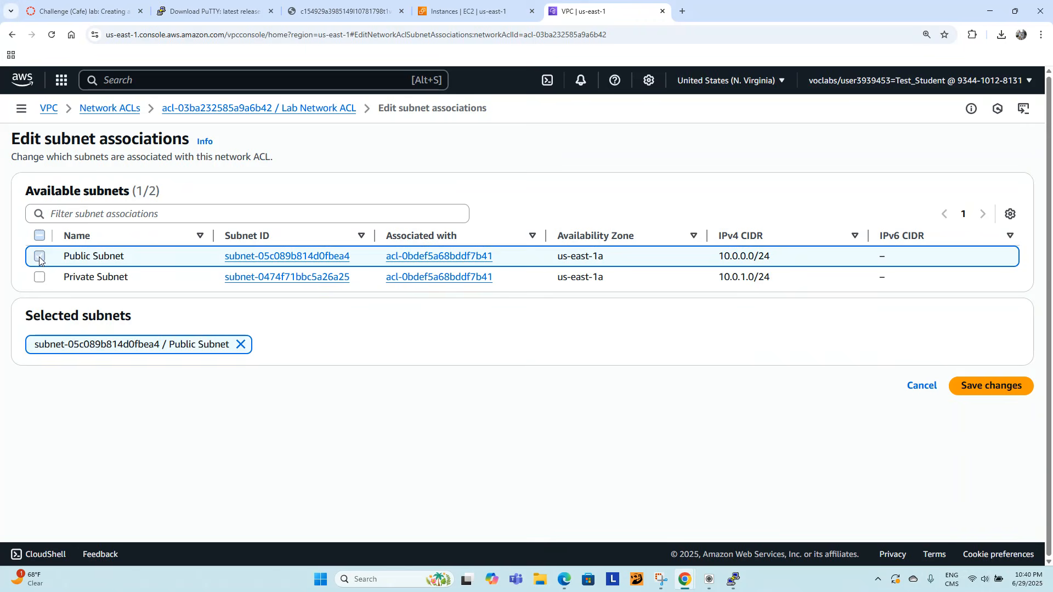
pyautogui.click(39, 257)
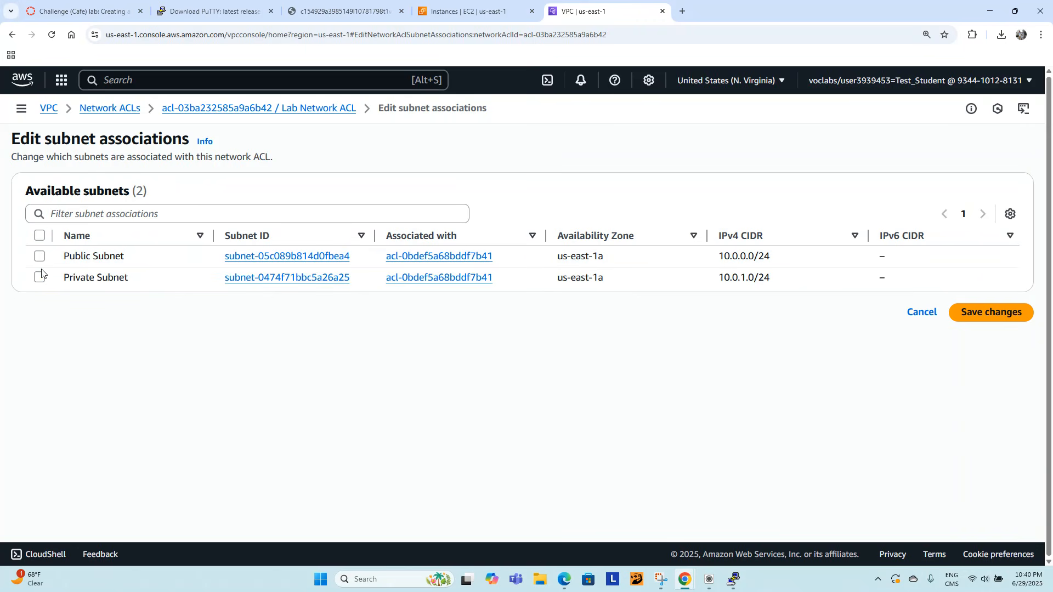
pyautogui.click(39, 277)
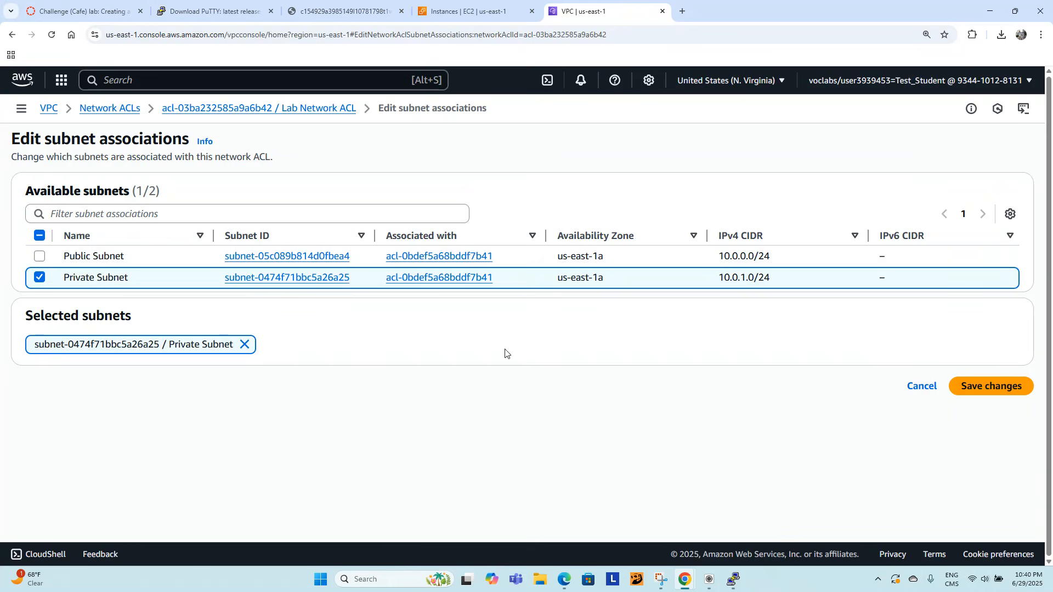
pyautogui.click(983, 390)
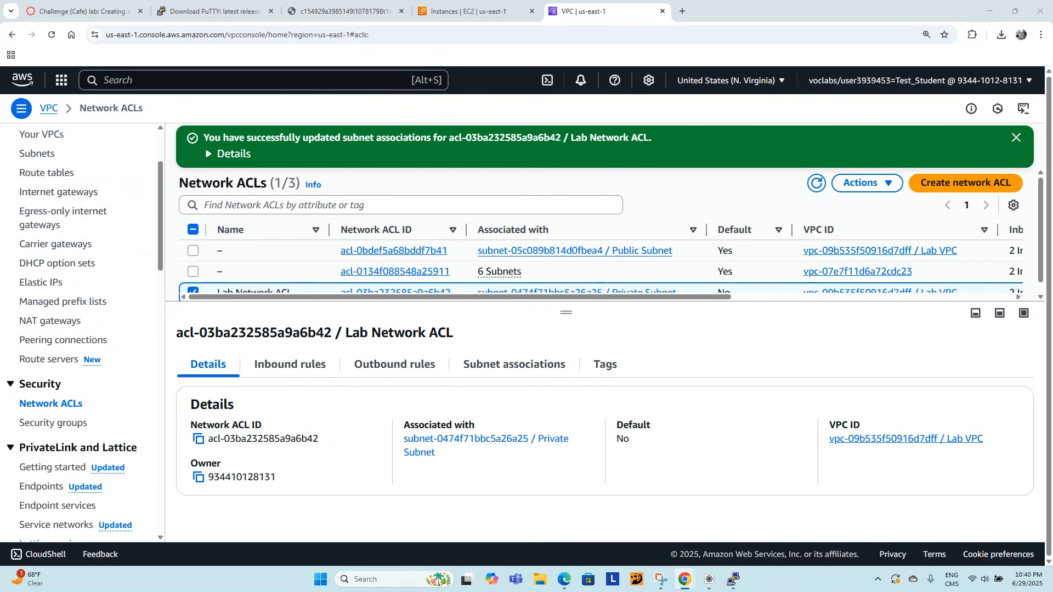
# - Return to the EC2 instances page, start launching a new instance and name it Test Instance
pyautogui.click(480, 11)
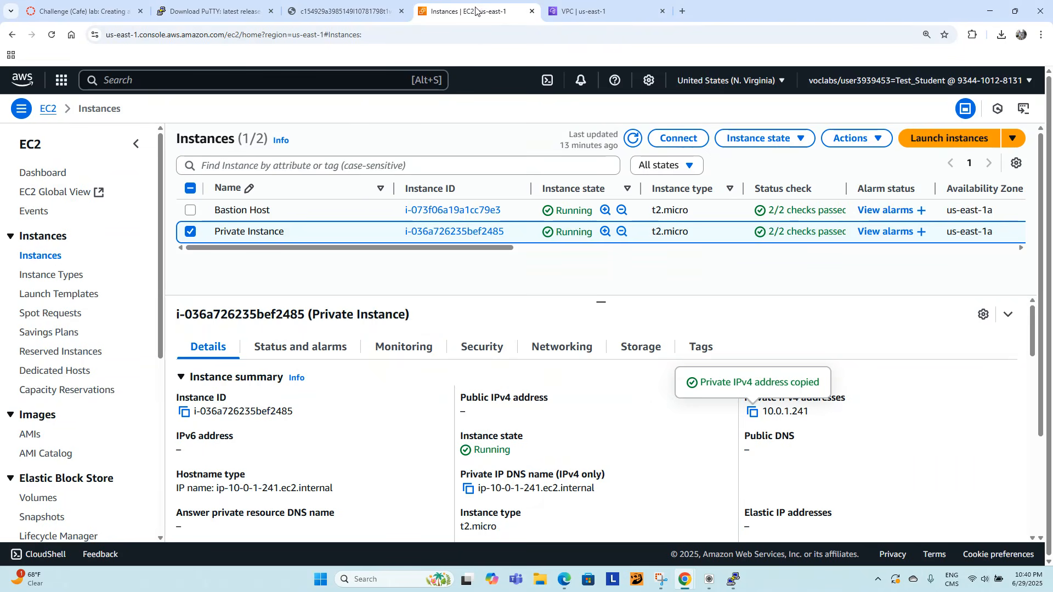
pyautogui.click(966, 141)
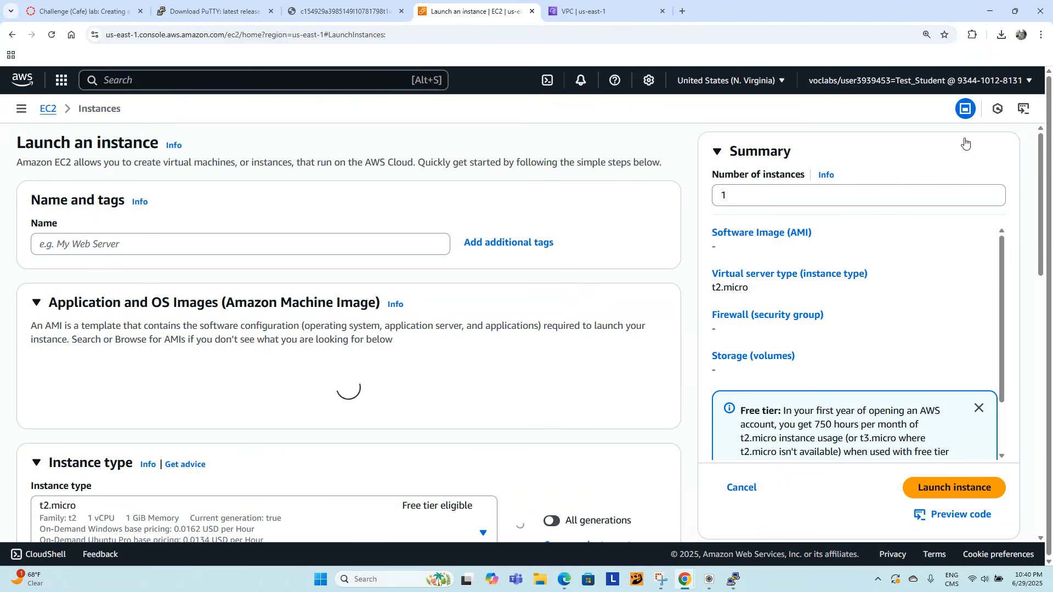
pyautogui.click(126, 244)
pyautogui.write('Test Instance')
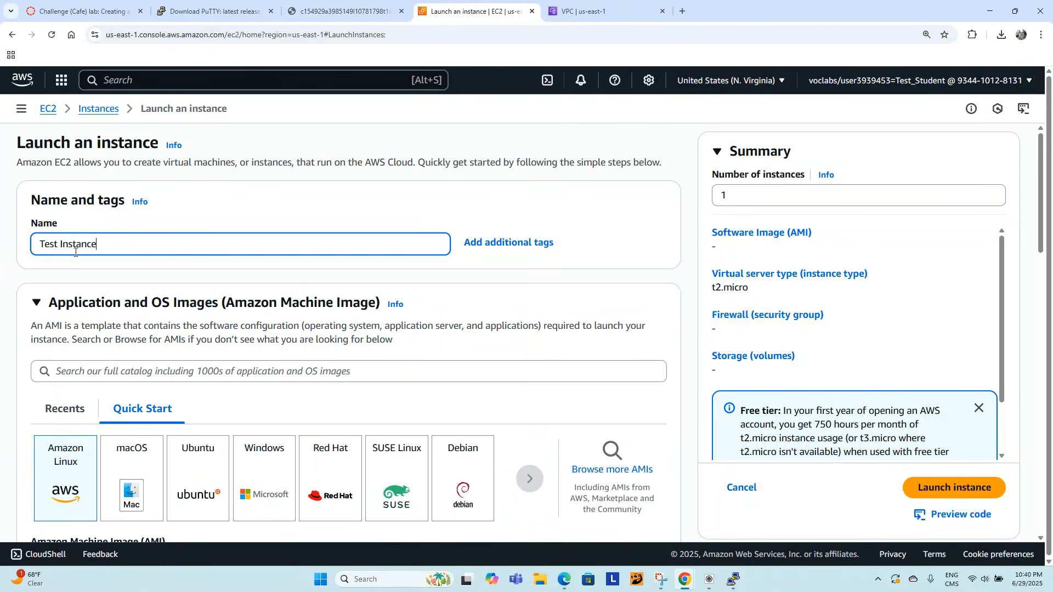
pyautogui.scroll(-5, 329, 346)
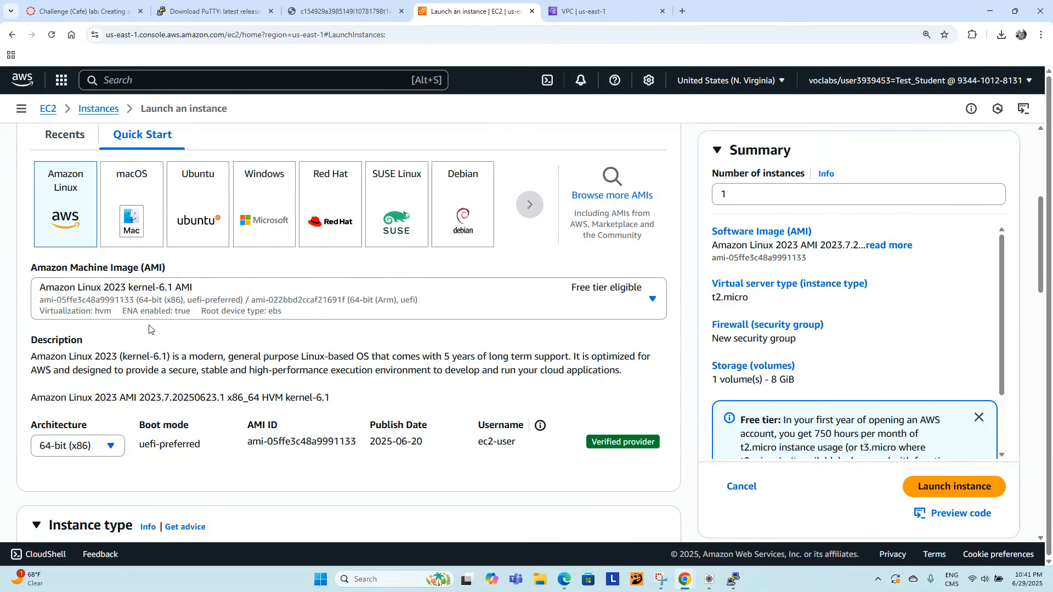
# - Choose vockey as the key pair for the new instance
pyautogui.scroll(-5, 149, 329)
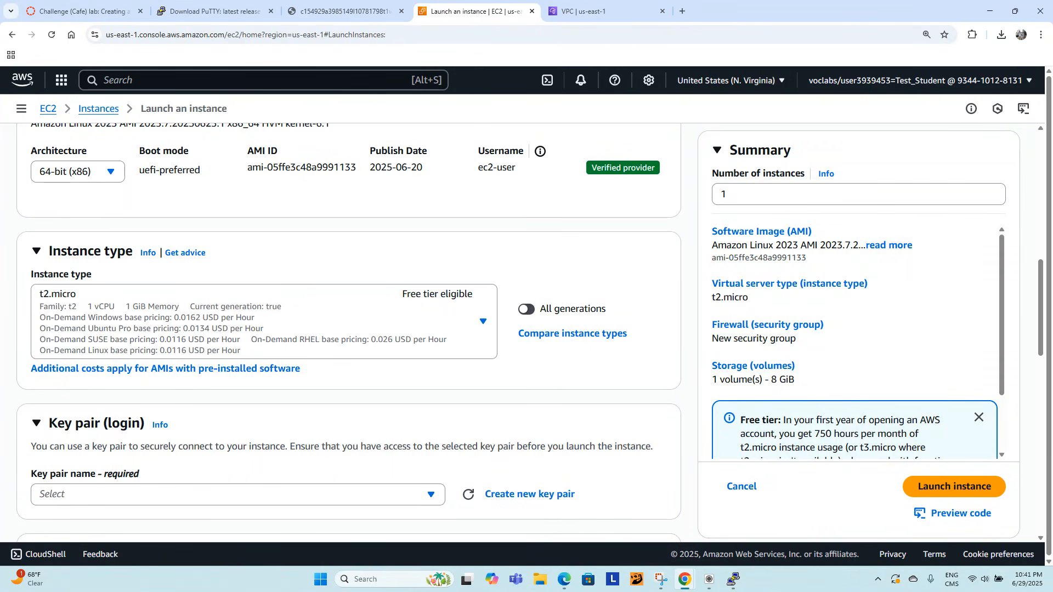
pyautogui.scroll(-2, 355, 355)
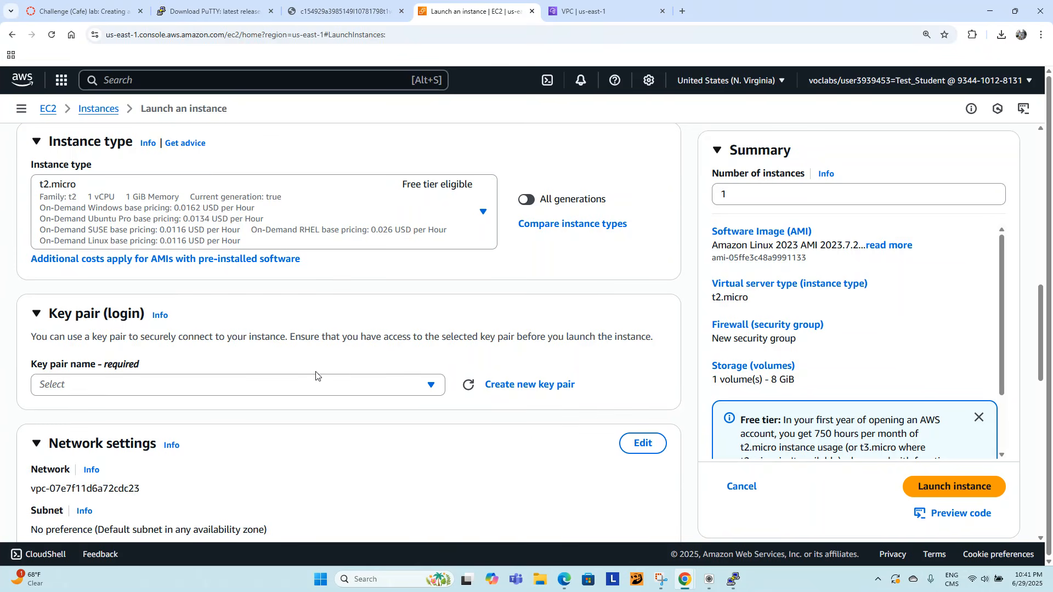
pyautogui.click(311, 385)
pyautogui.click(61, 483)
# - Edit the network settings to place the instance in Lab VPC's Public Subnet and enable auto-assignment of a public IP
pyautogui.scroll(-3, 354, 385)
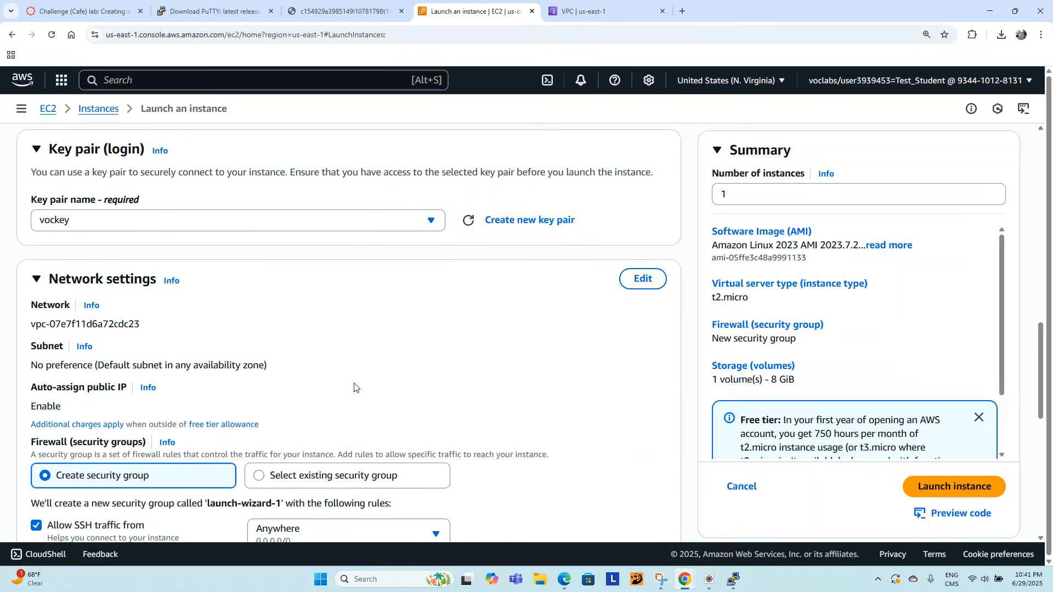
pyautogui.click(643, 279)
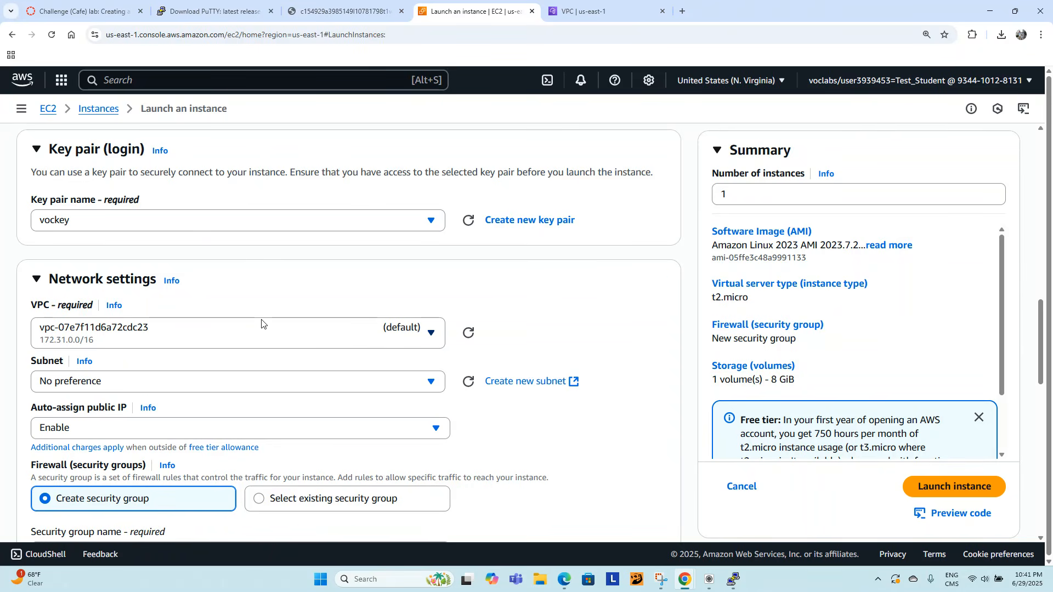
pyautogui.click(172, 334)
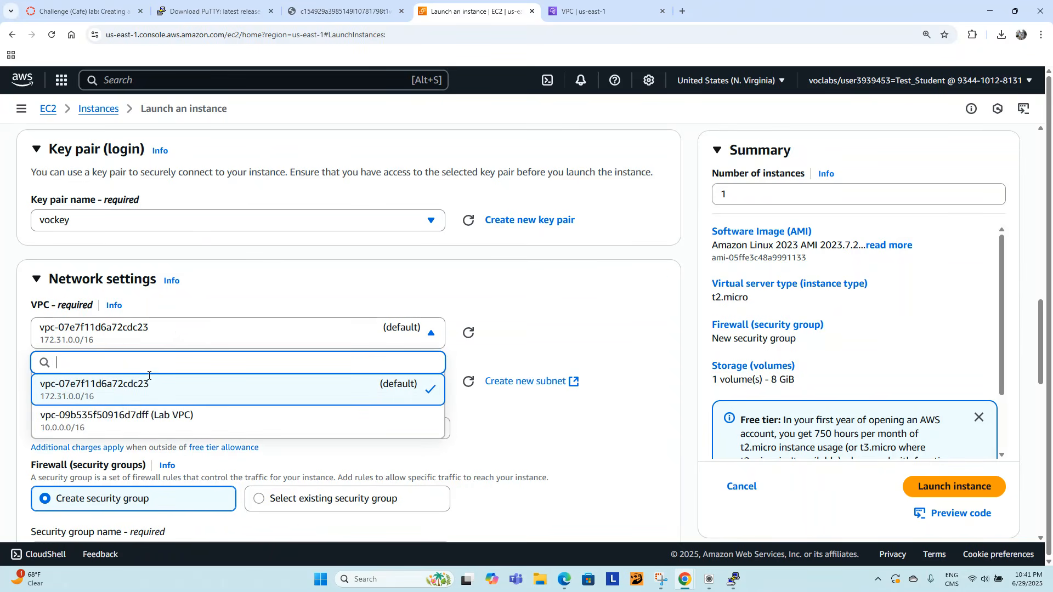
pyautogui.click(218, 411)
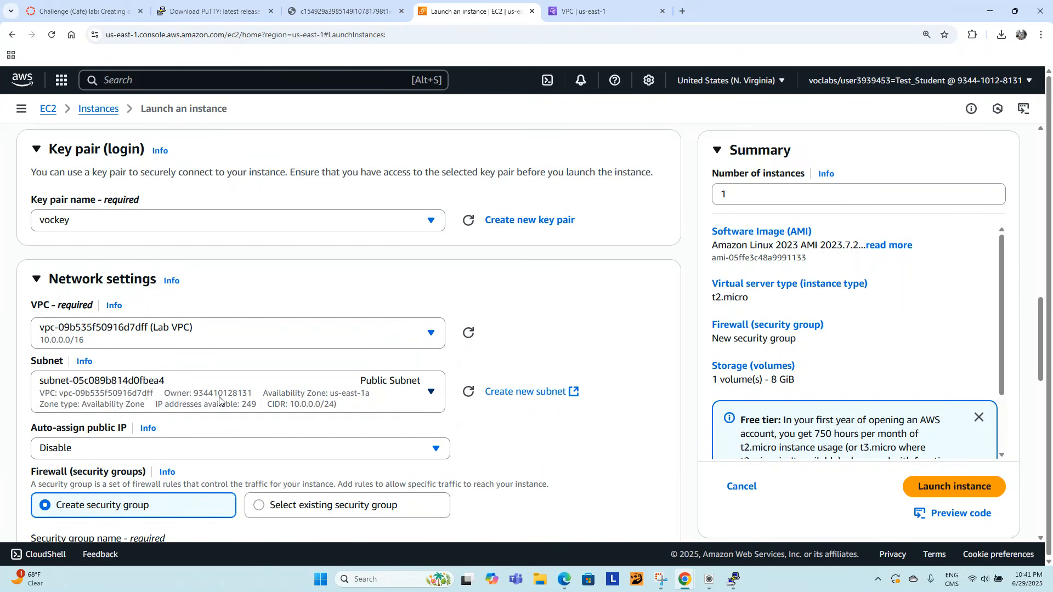
pyautogui.scroll(-2, 477, 290)
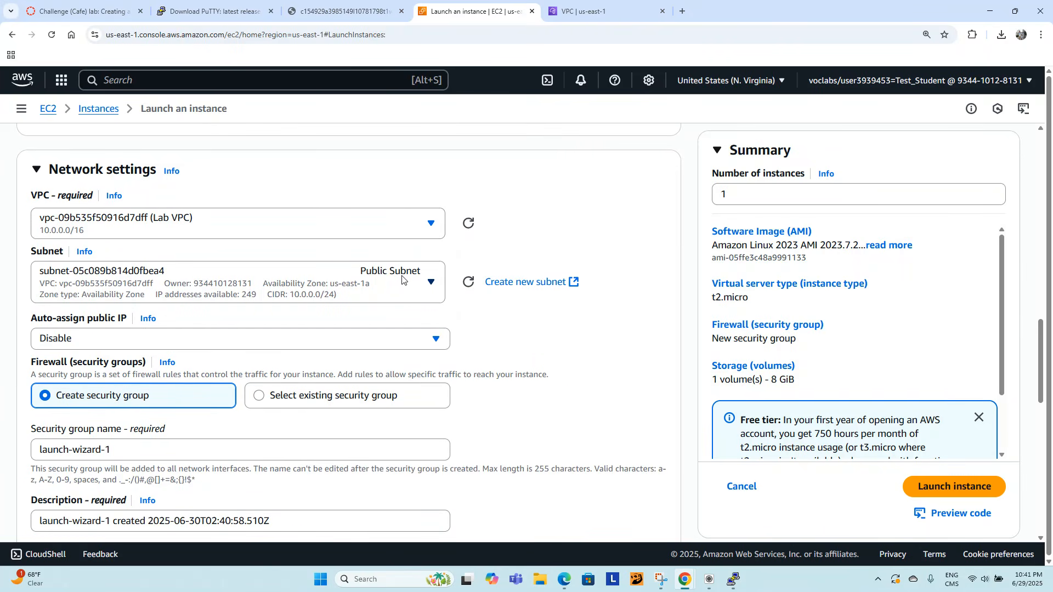
pyautogui.click(115, 338)
pyautogui.click(85, 363)
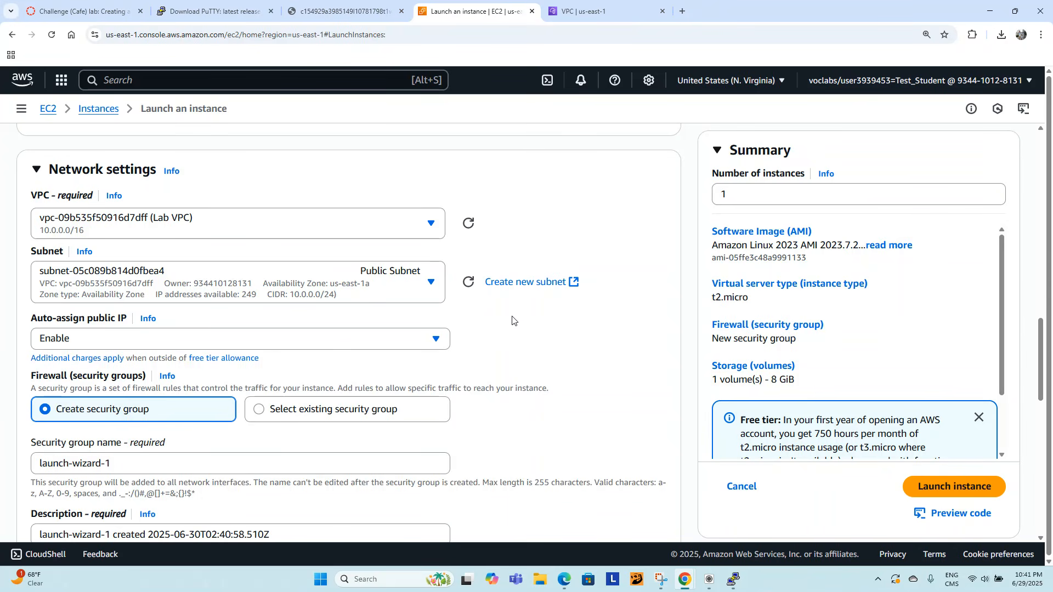
# - Name the new security group Test SG and set its inbound rule type to All ICMP - IPv4
pyautogui.scroll(-3, 512, 321)
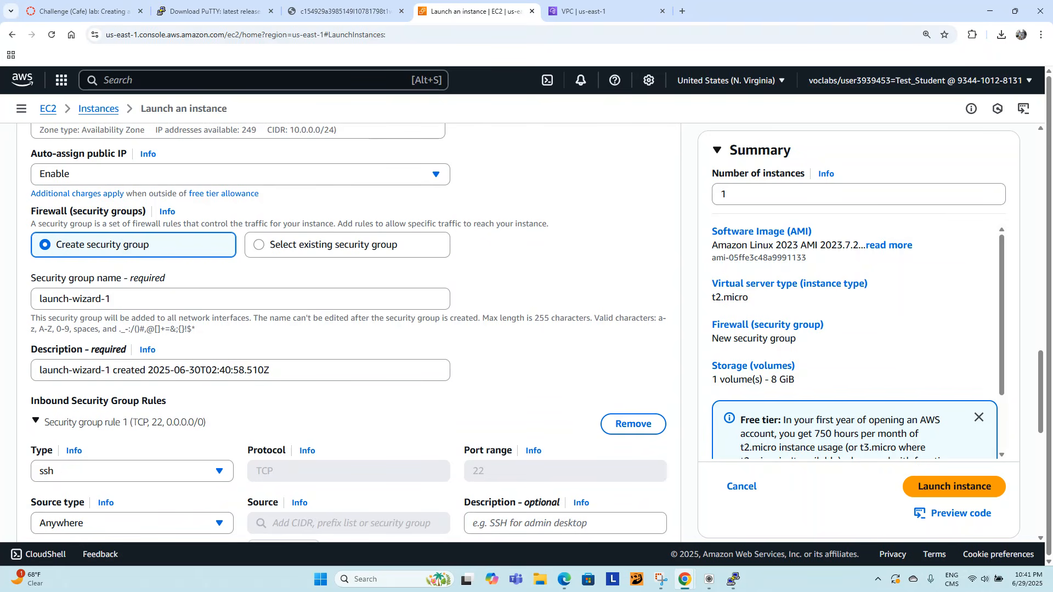
pyautogui.tripleClick(145, 301)
pyautogui.write('Te')
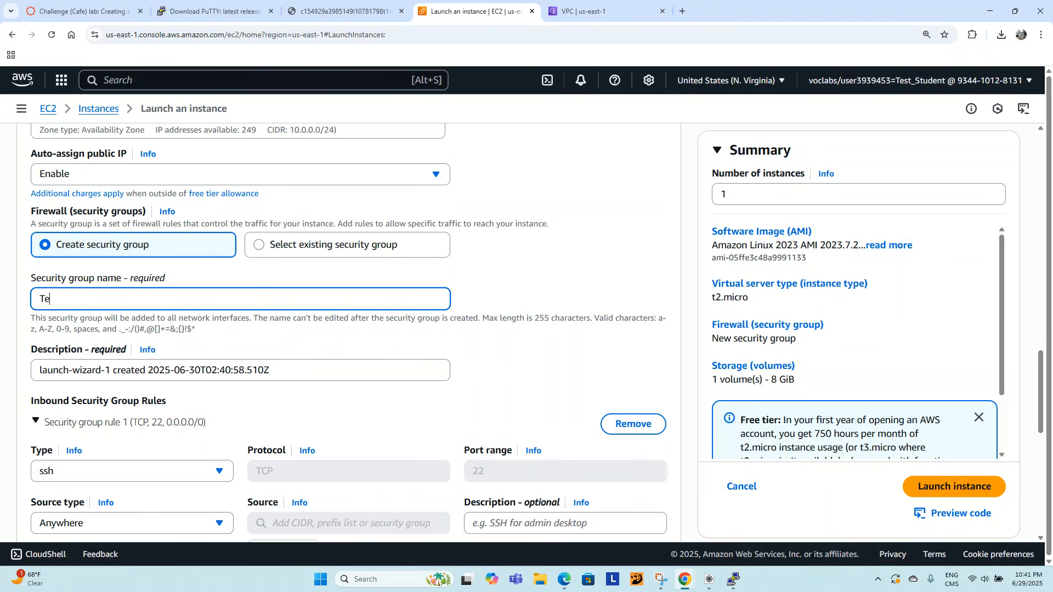
pyautogui.write('st SG')
pyautogui.scroll(-2, 264, 315)
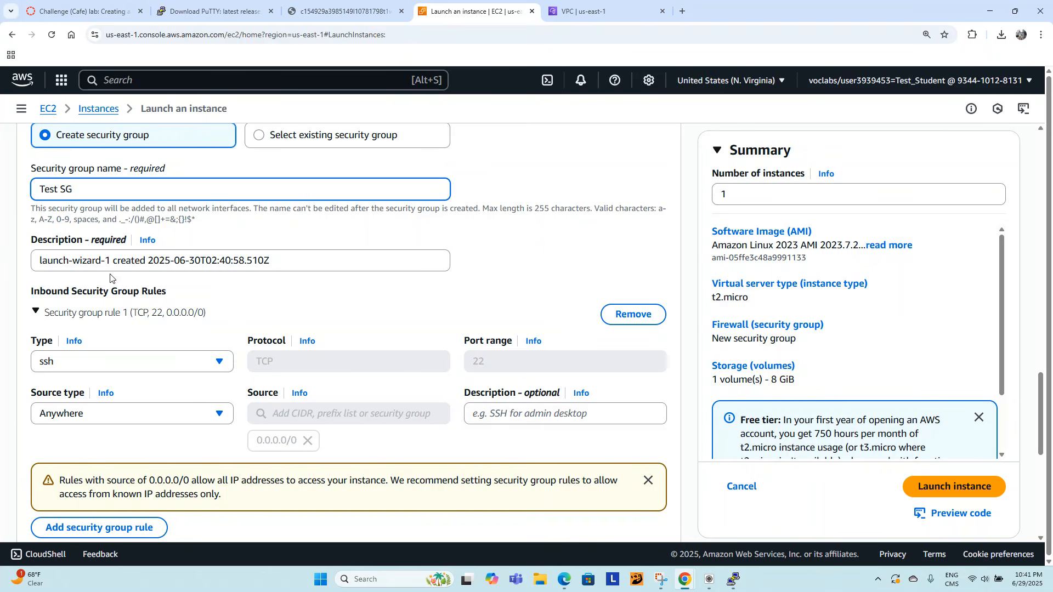
pyautogui.click(222, 364)
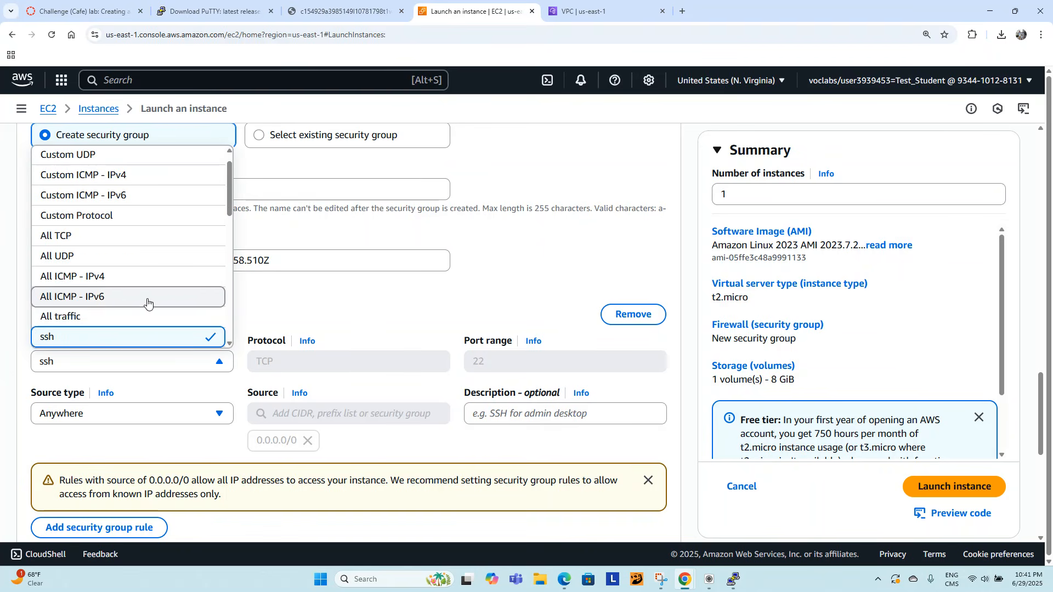
pyautogui.click(118, 277)
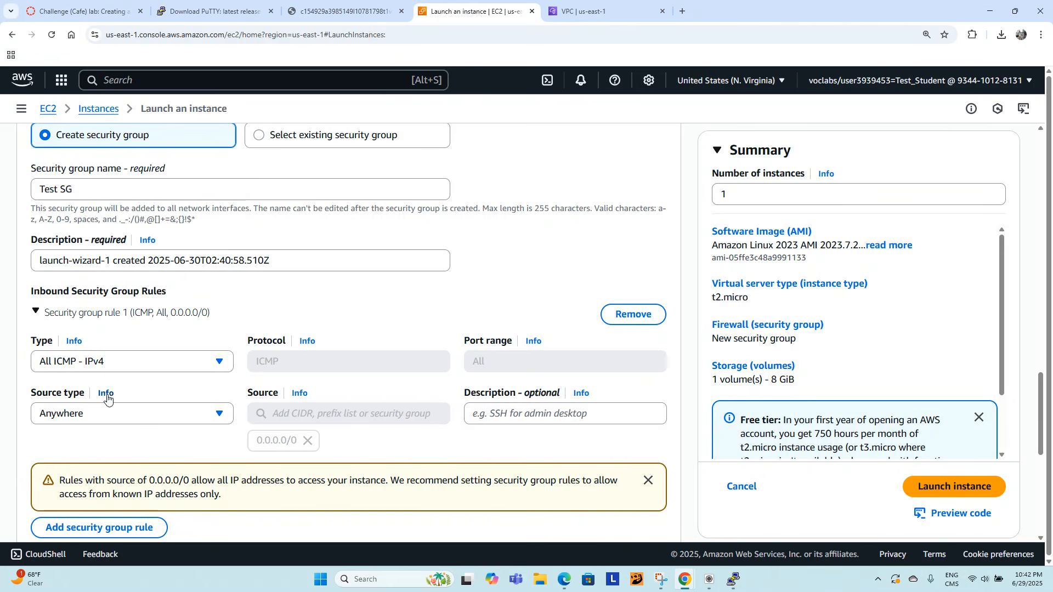
# - Launch the test instance, then return to the instances list and refresh it
pyautogui.scroll(-2, 132, 454)
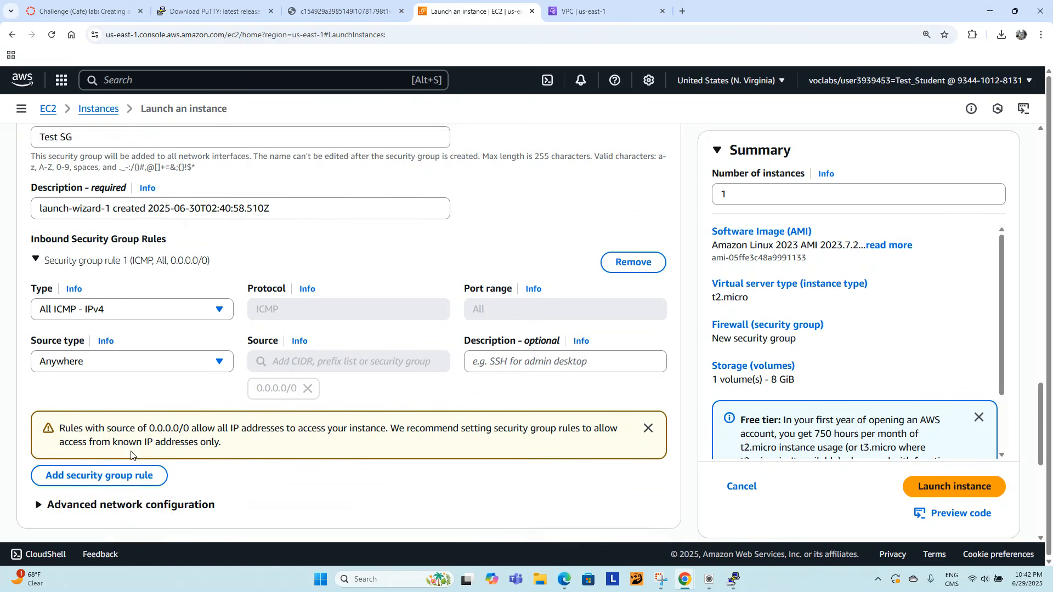
pyautogui.scroll(-2, 131, 454)
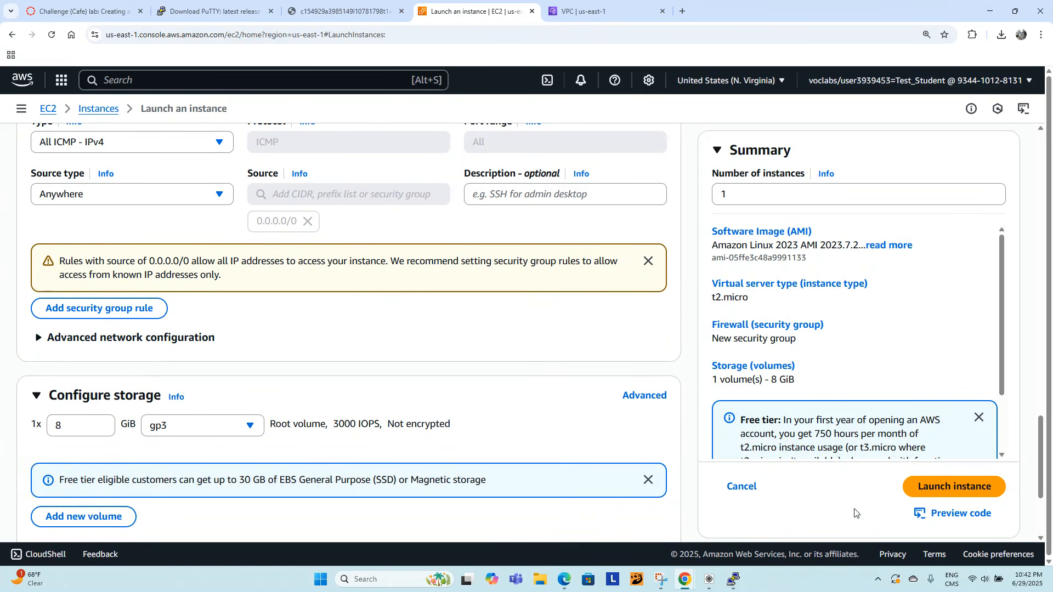
pyautogui.click(940, 496)
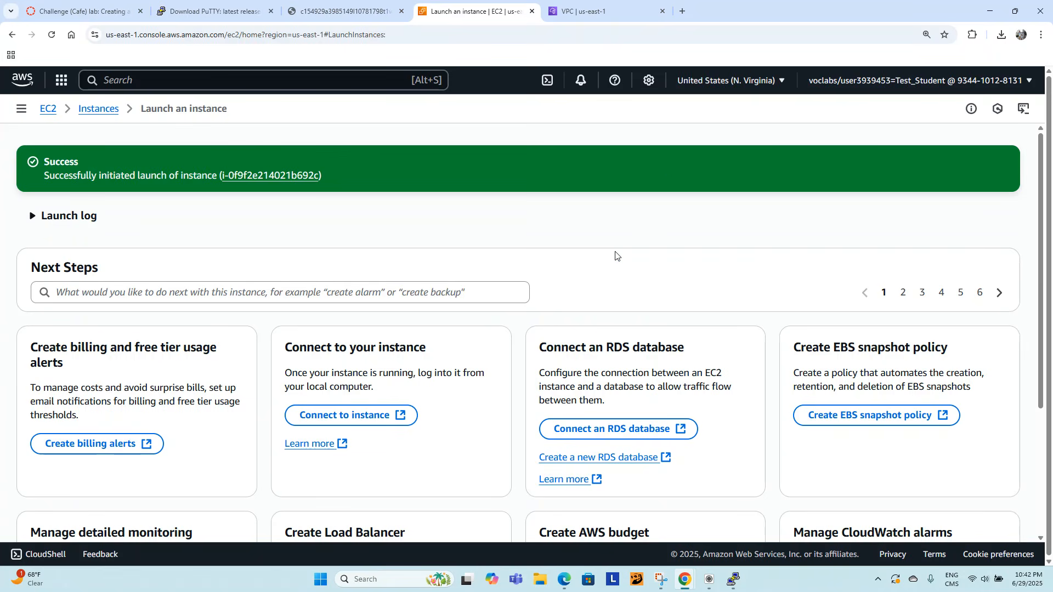
pyautogui.click(108, 114)
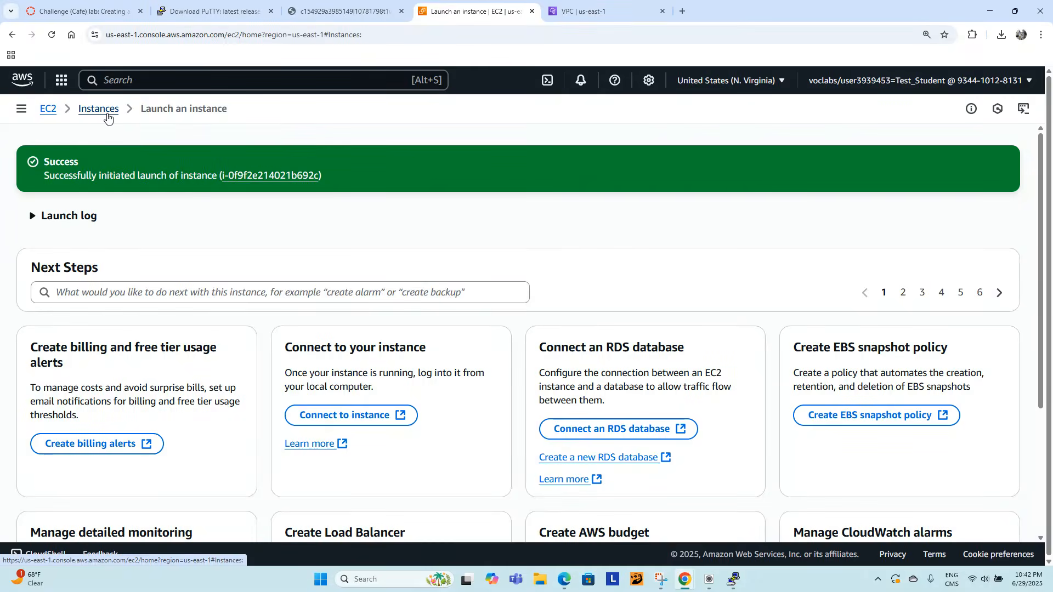
pyautogui.click(632, 138)
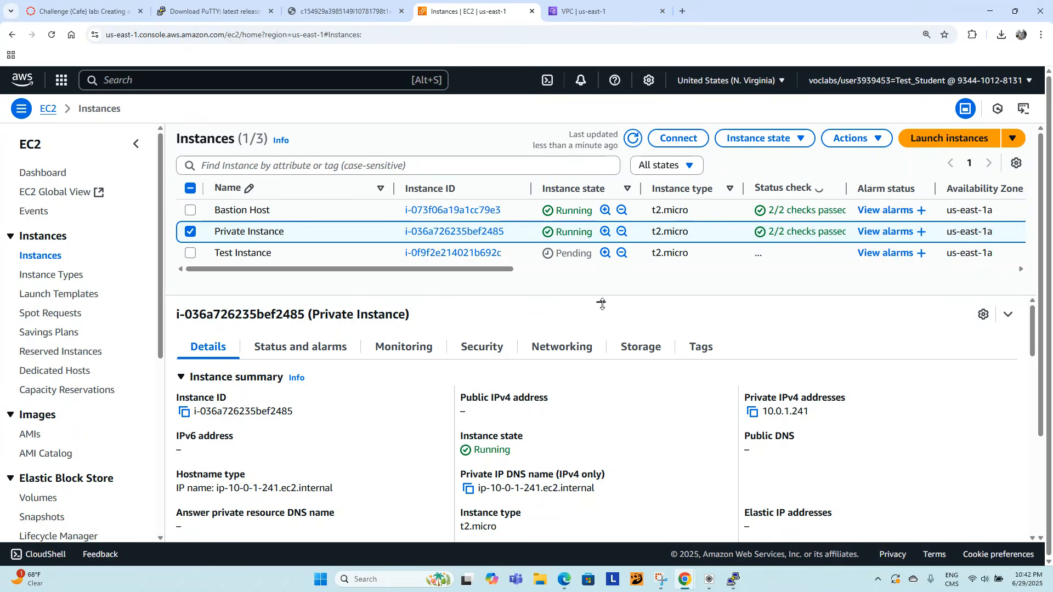
pyautogui.moveTo(602, 305); pyautogui.dragTo(602, 368)
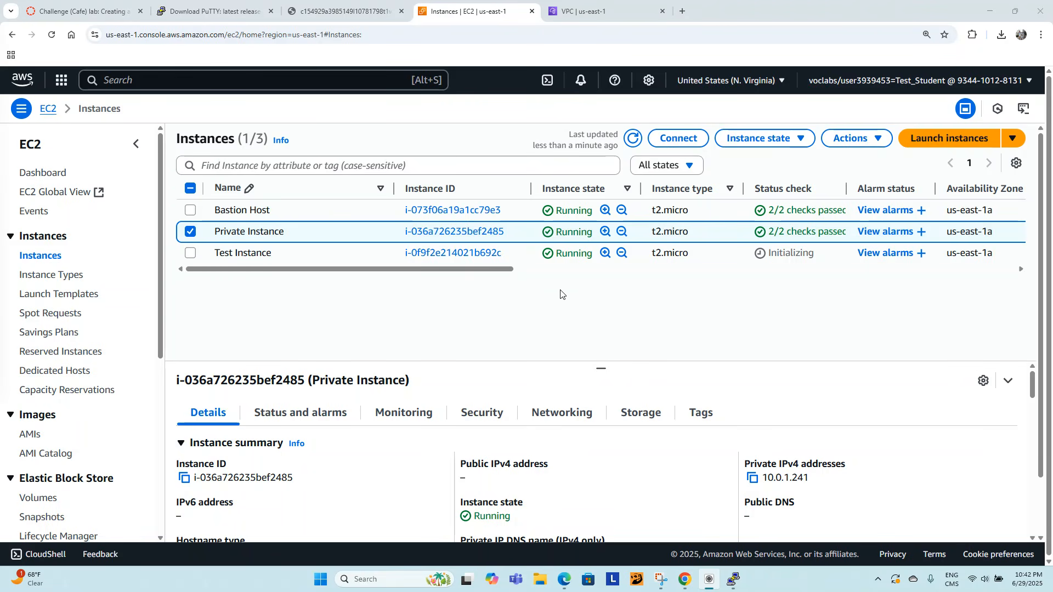
# - Deselect Private Instance, select Test Instance and copy its private IPv4 address
pyautogui.click(735, 580)
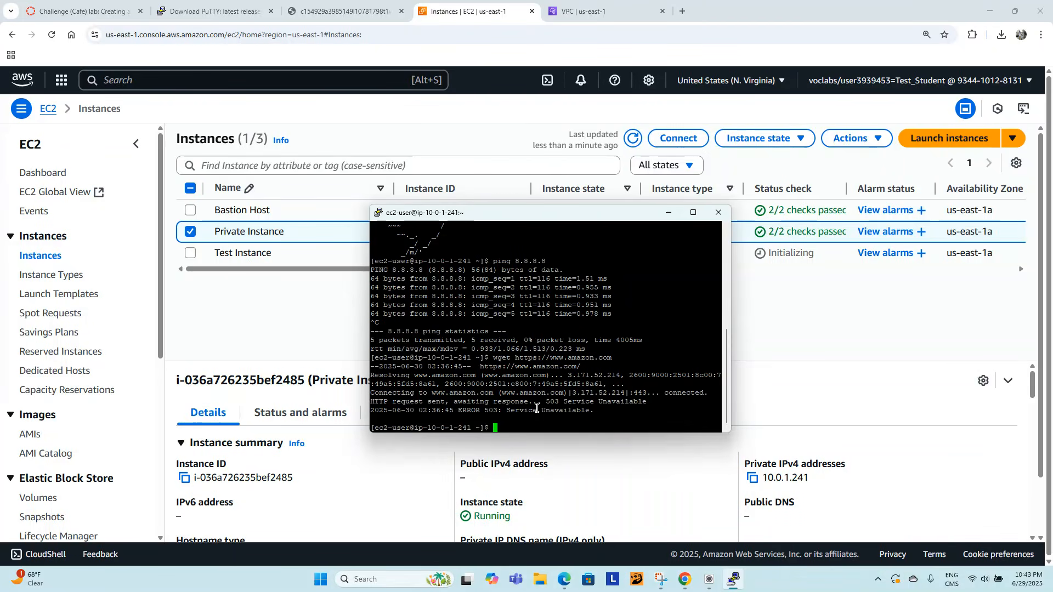
pyautogui.click(249, 324)
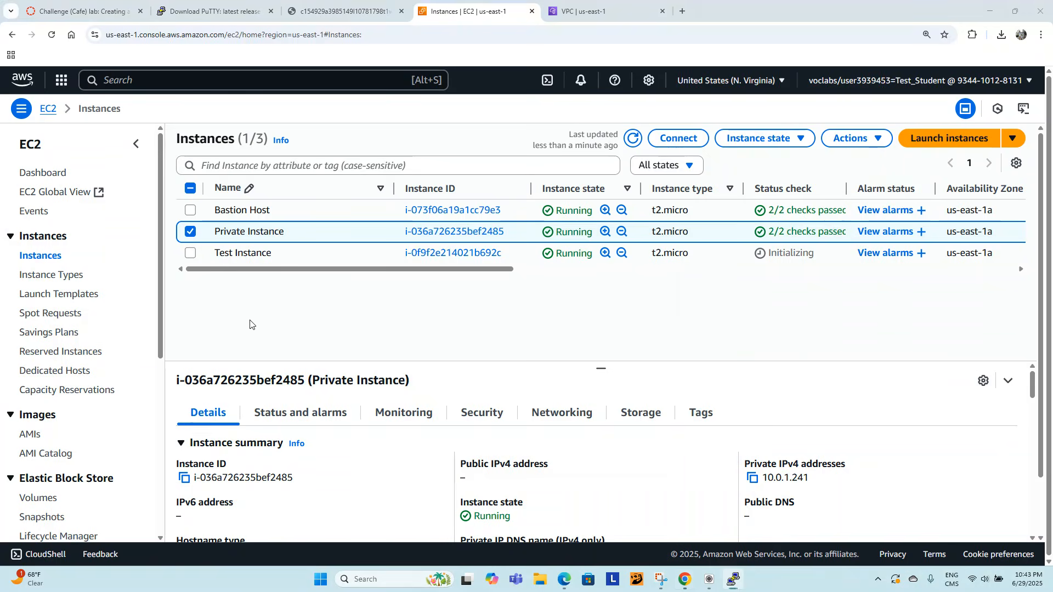
pyautogui.click(190, 231)
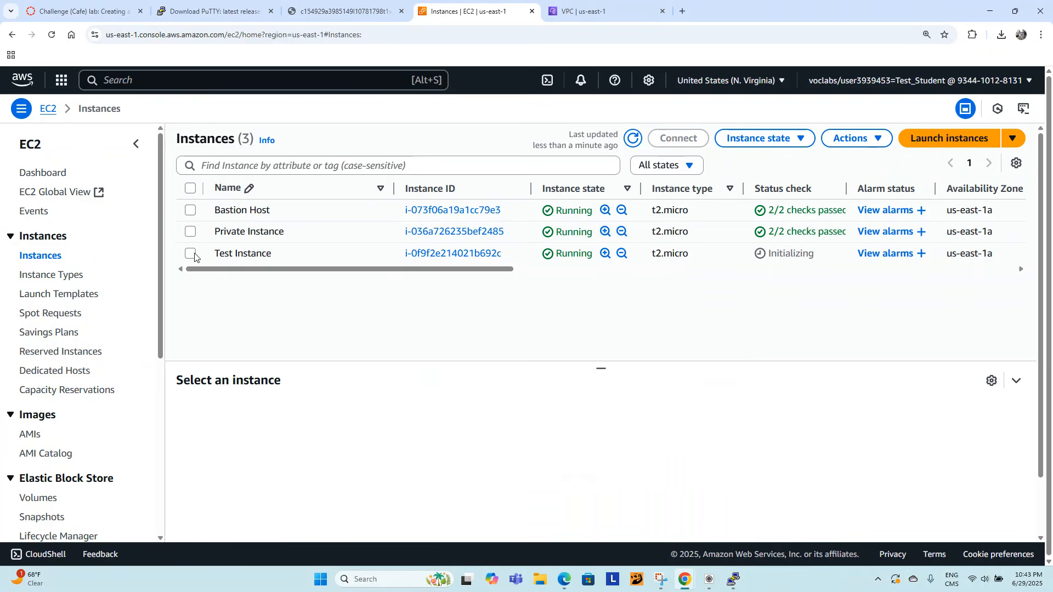
pyautogui.click(190, 253)
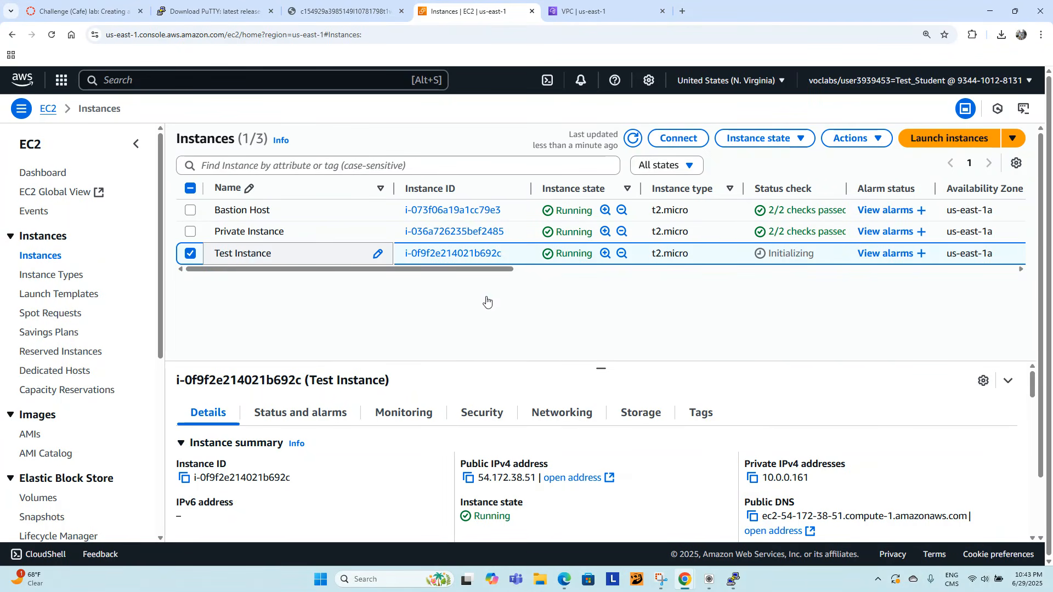
pyautogui.scroll(-1, 779, 417)
pyautogui.click(753, 424)
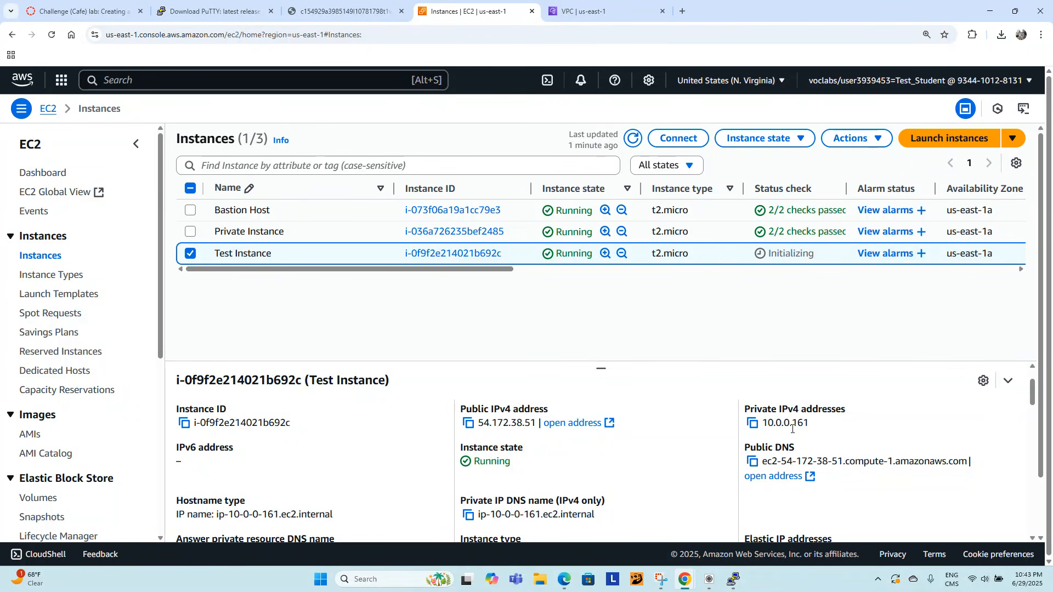
# - Switch to the PuTTY session on the private instance and ping the test instance at 10.0.0.161
pyautogui.click(734, 580)
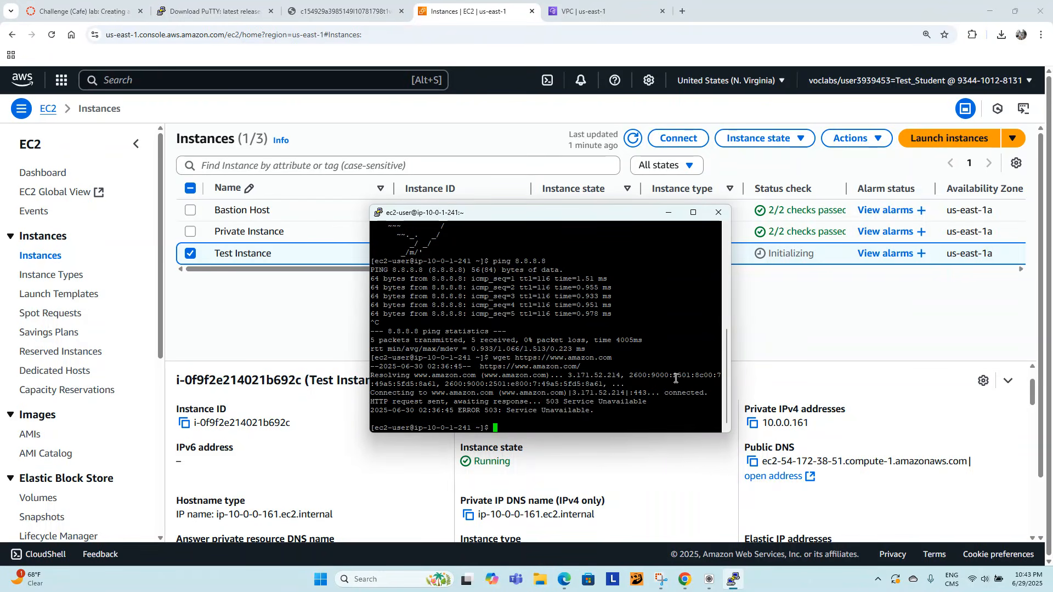
pyautogui.write('ping 10.0.0.161')
pyautogui.rightClick(581, 402)
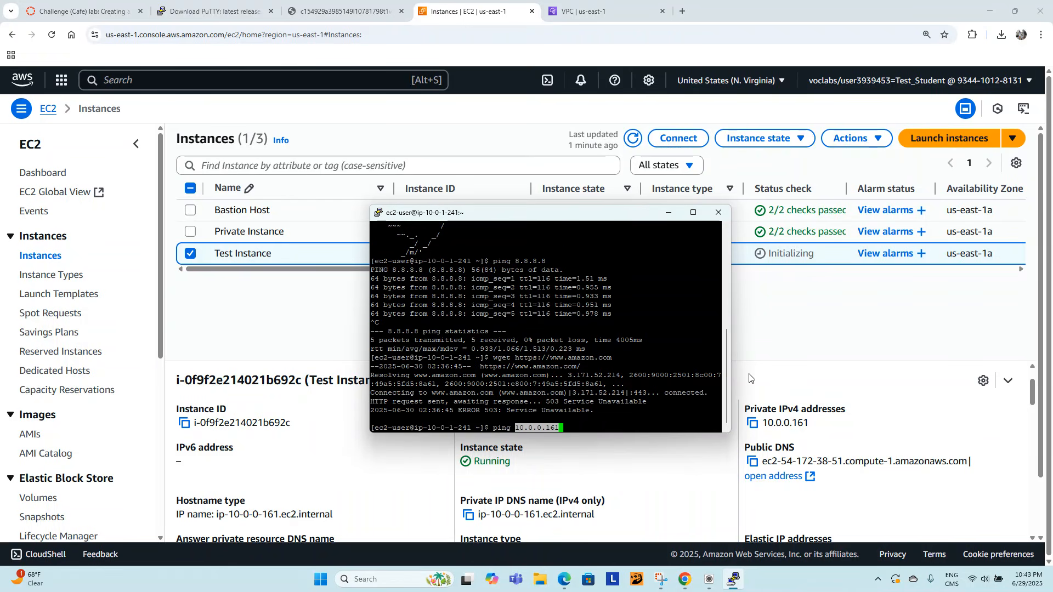
pyautogui.press('Return')
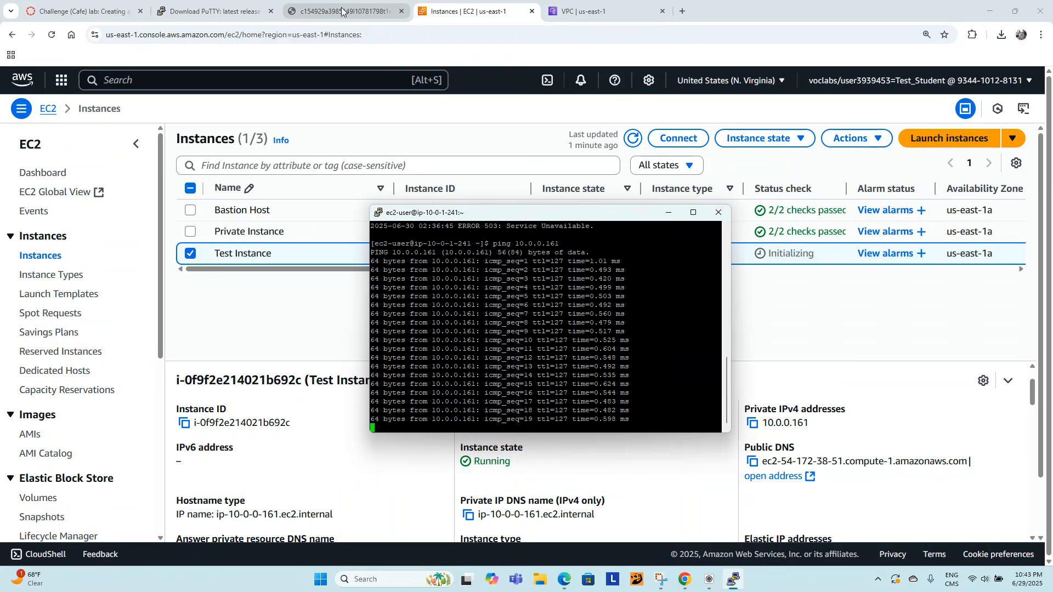
# - Switch to the VPC console in the browser and open Lab Network ACL's inbound rules for editing
pyautogui.click(584, 11)
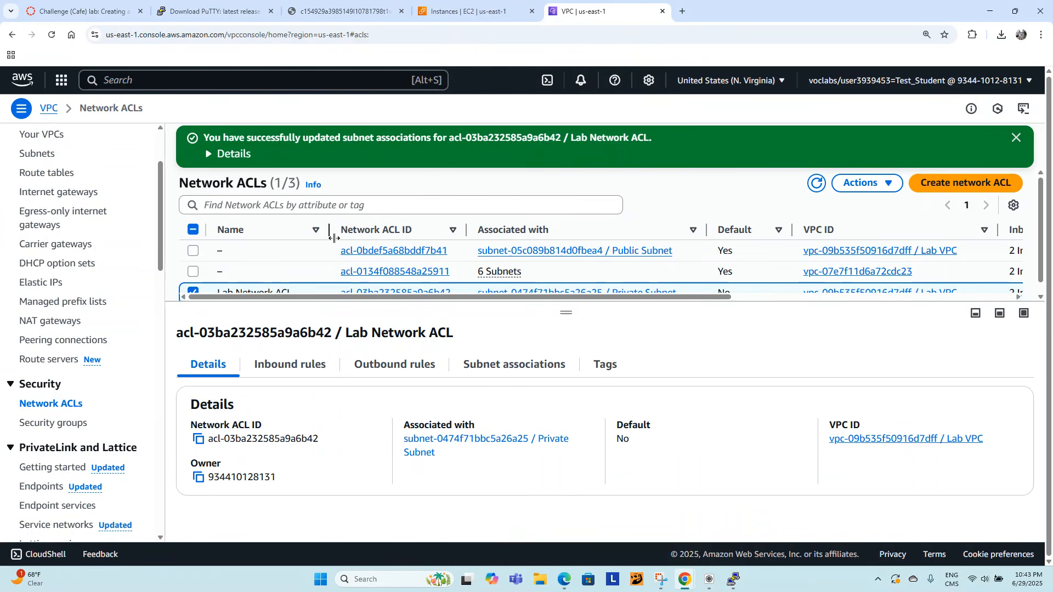
pyautogui.moveTo(565, 312); pyautogui.dragTo(556, 334)
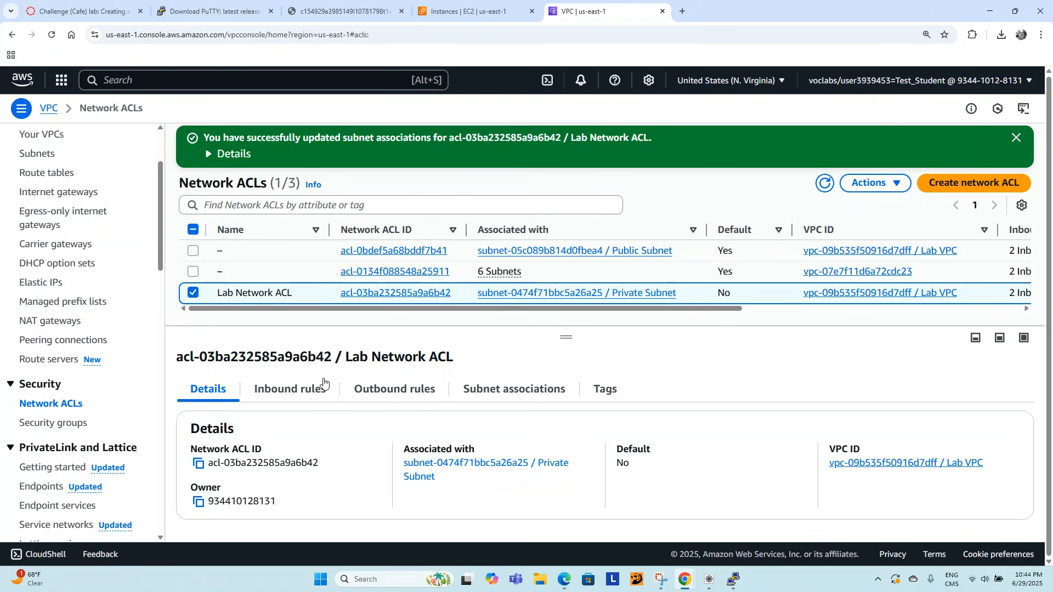
pyautogui.click(295, 393)
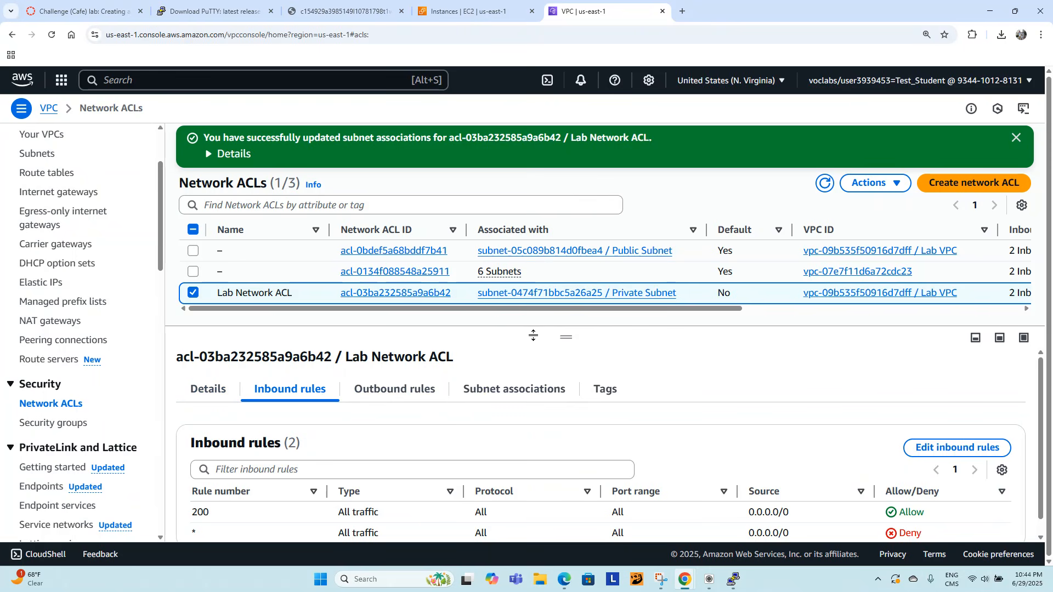
pyautogui.moveTo(570, 321); pyautogui.dragTo(571, 294)
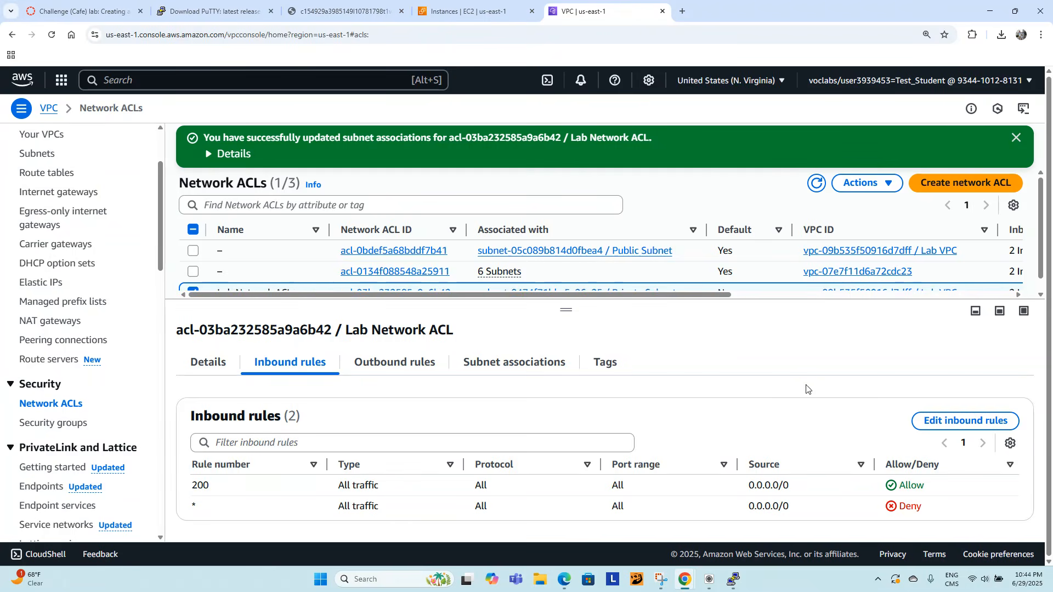
pyautogui.click(983, 429)
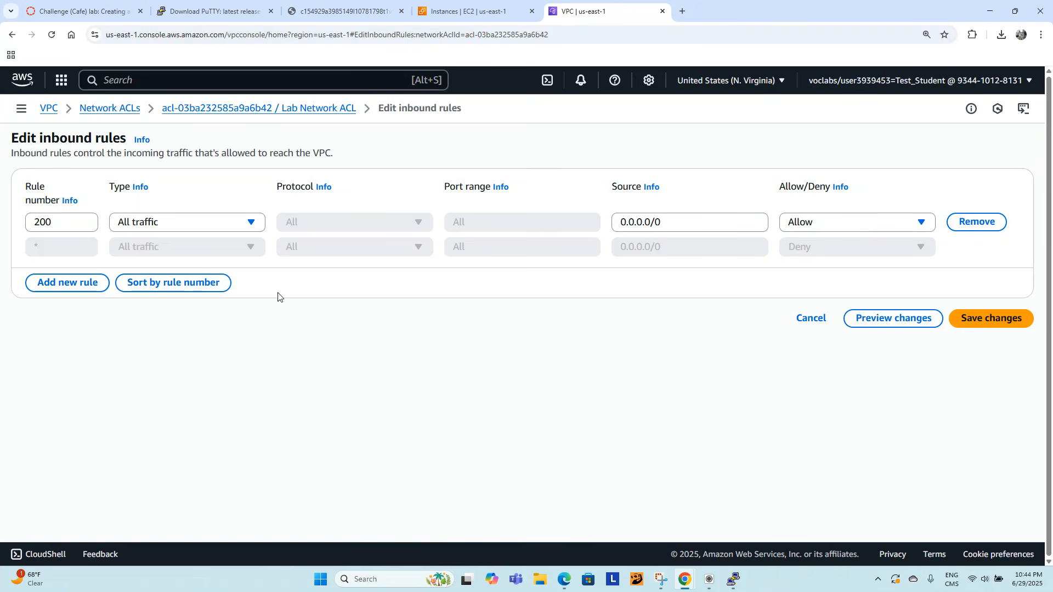
# - Add an inbound rule numbered 100 to Lab Network ACL with the type Custom ICMP - IPv4
pyautogui.click(63, 286)
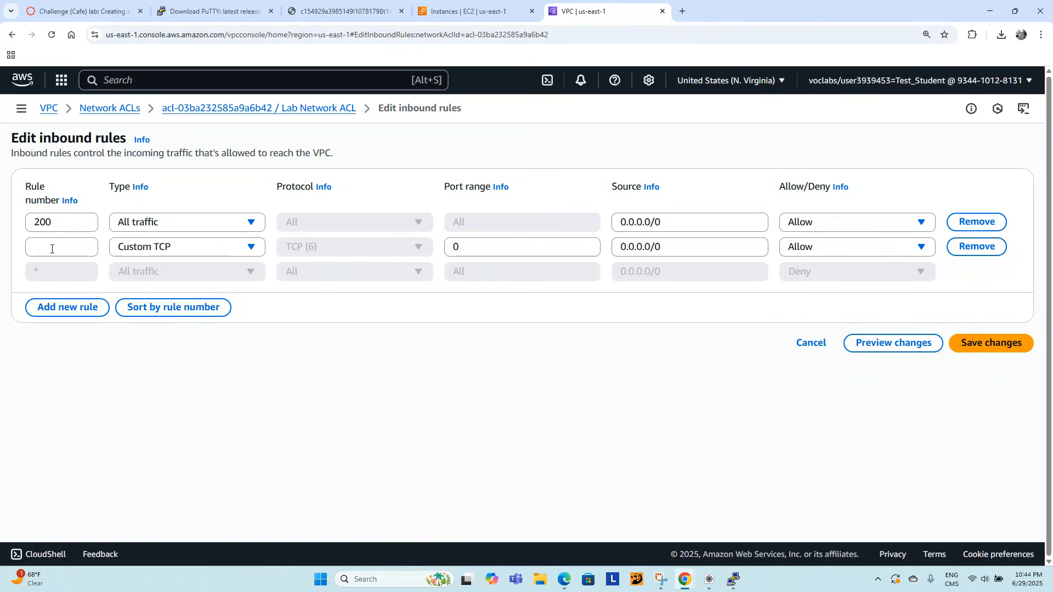
pyautogui.click(51, 249)
pyautogui.write('100')
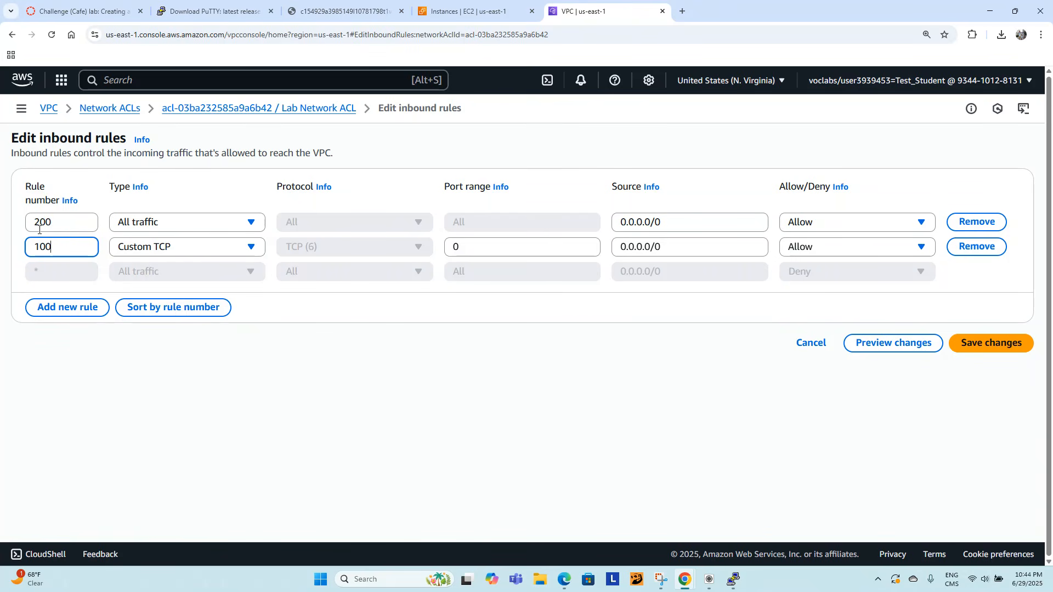
pyautogui.click(168, 250)
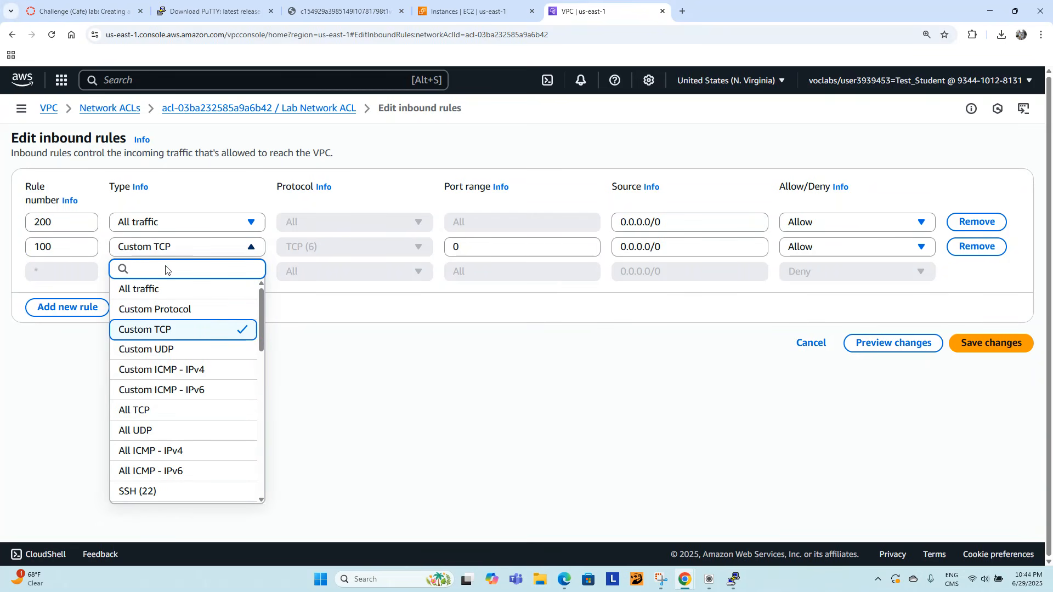
pyautogui.click(167, 371)
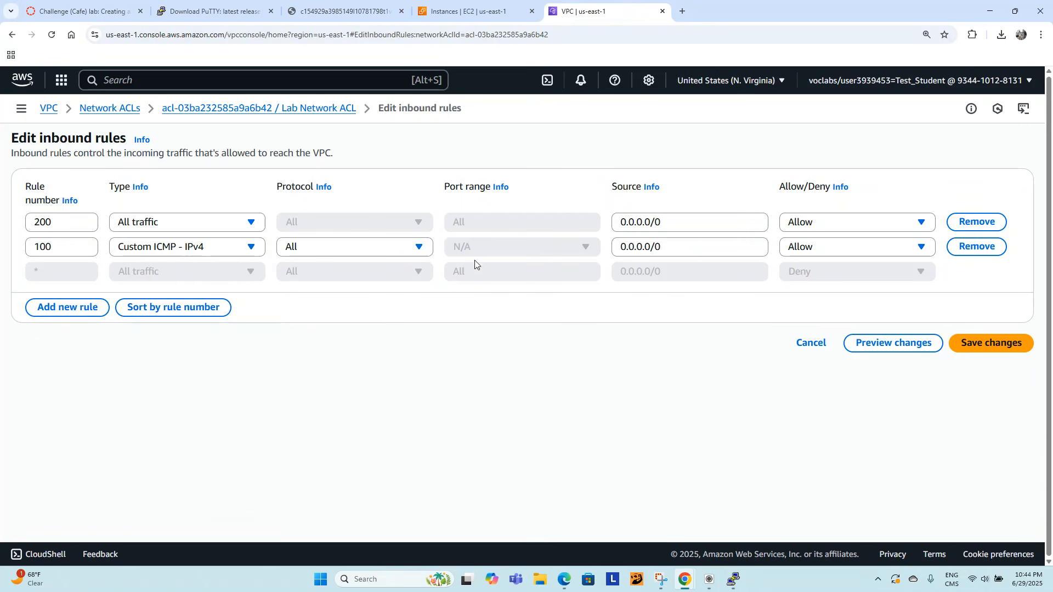
# - Set rule 100's source to 10.0.0.161/32 and save the inbound rules
pyautogui.click(676, 249)
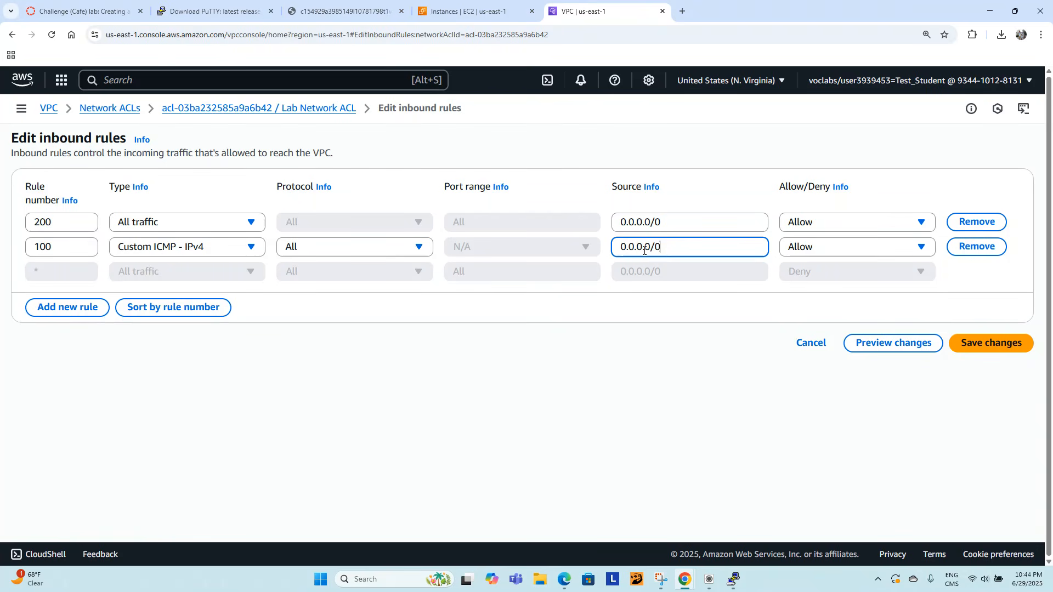
pyautogui.moveTo(676, 250); pyautogui.dragTo(584, 251)
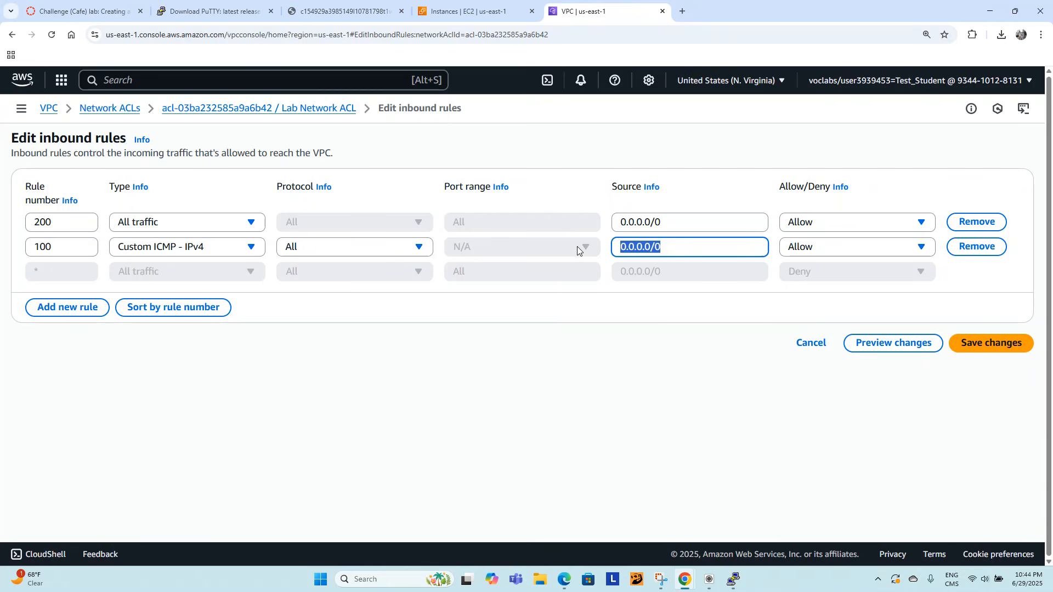
pyautogui.write('10.0.0.161')
pyautogui.write('e')
pyautogui.press('BackSpace')
pyautogui.write('/32')
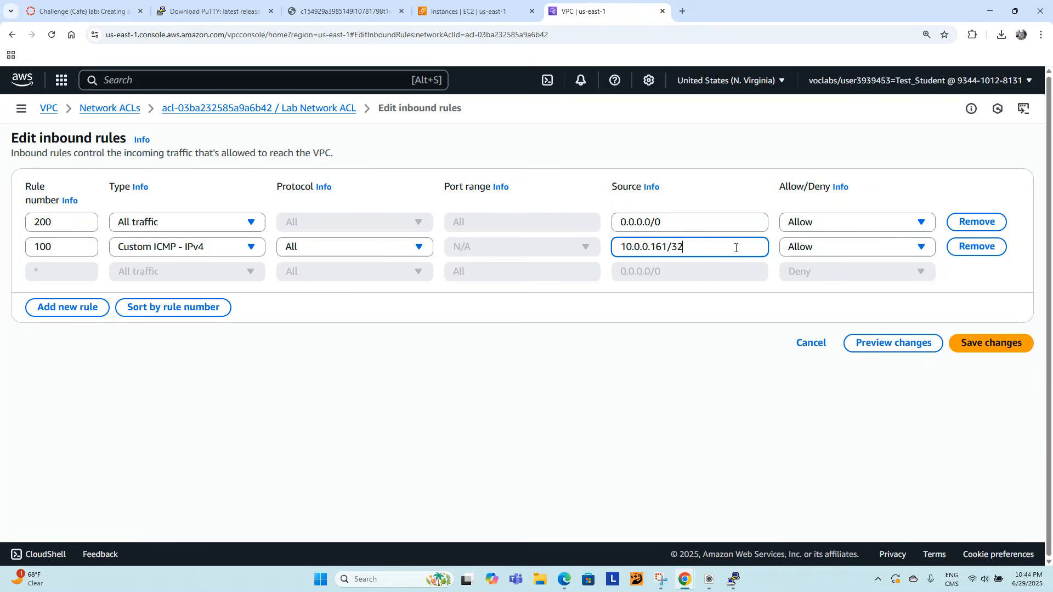
pyautogui.click(994, 351)
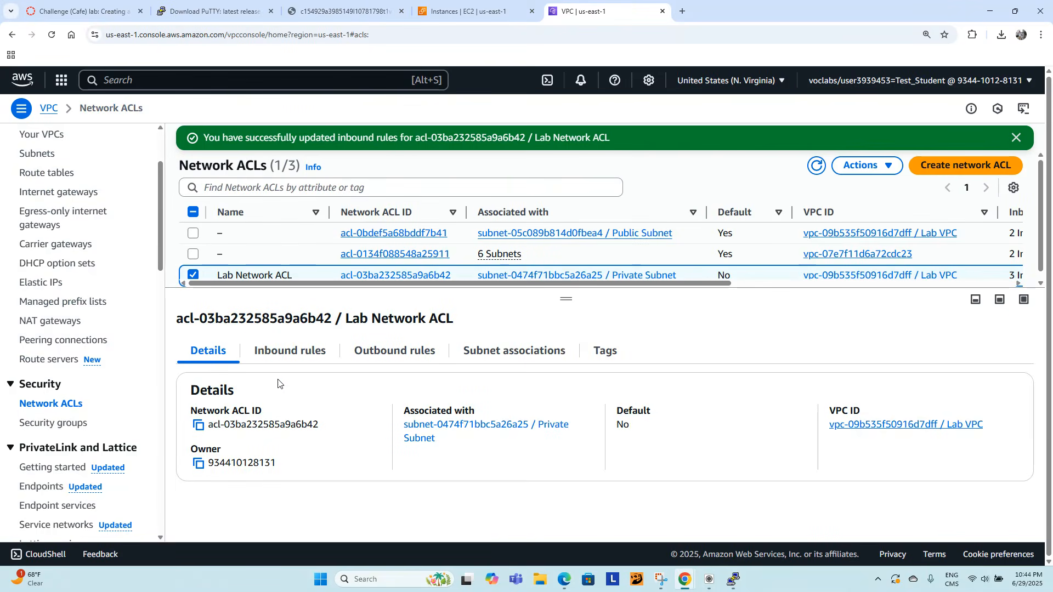
# - Reopen Lab Network ACL's inbound rules for editing and try to change rule 100 from Allow to Deny
pyautogui.click(287, 353)
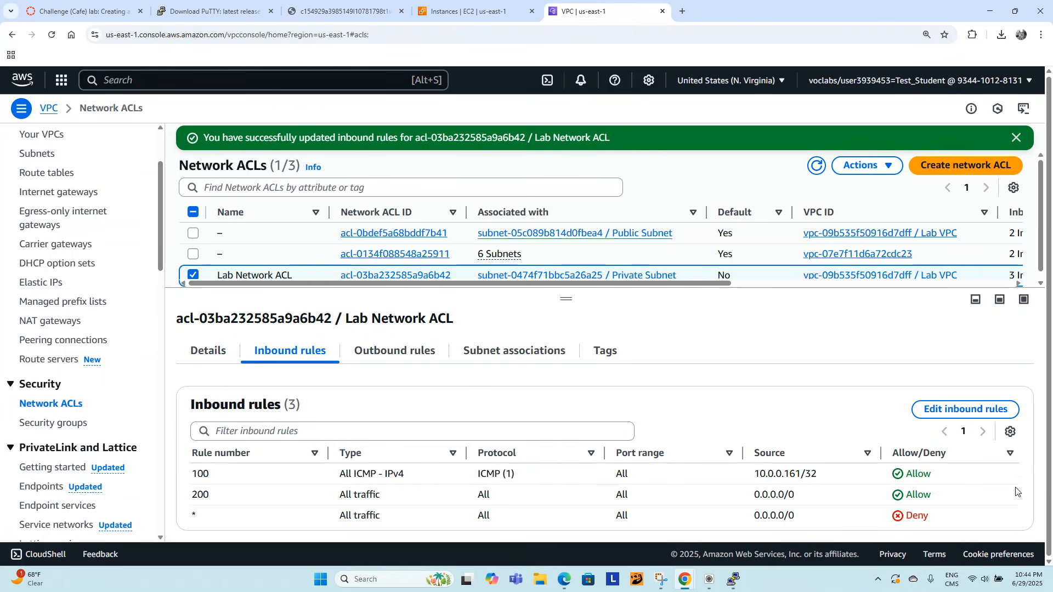
pyautogui.click(976, 411)
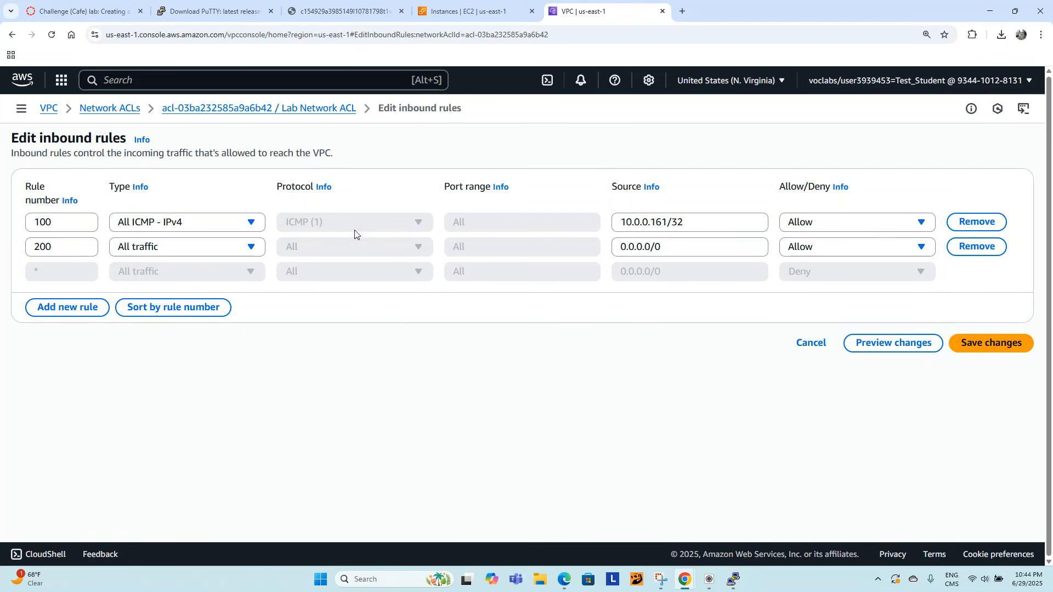
pyautogui.click(848, 227)
pyautogui.click(814, 264)
pyautogui.click(982, 343)
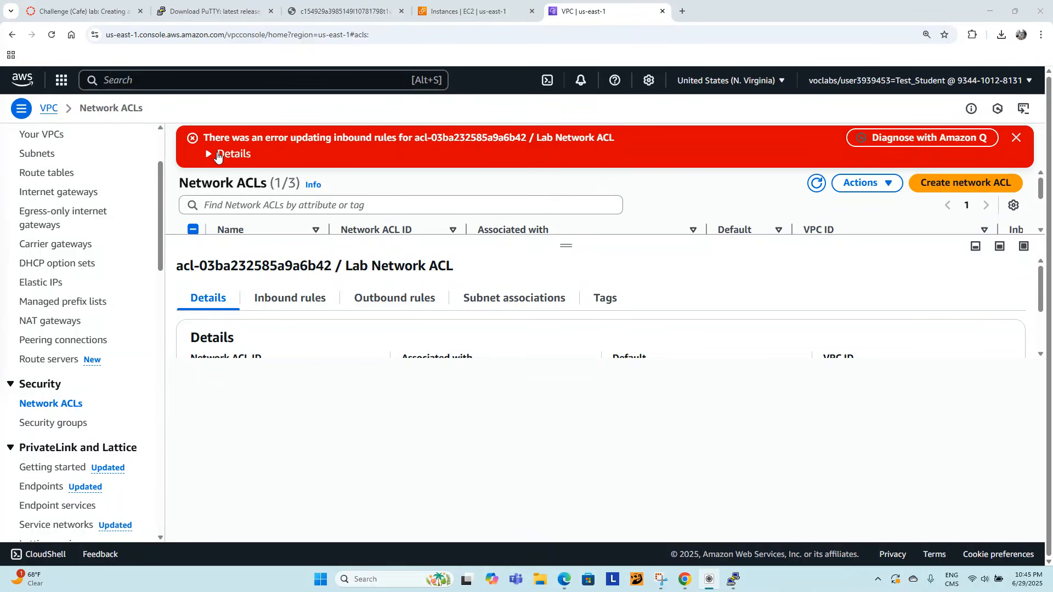
# - Read the details of the inbound rules update error and collapse them again
pyautogui.click(217, 155)
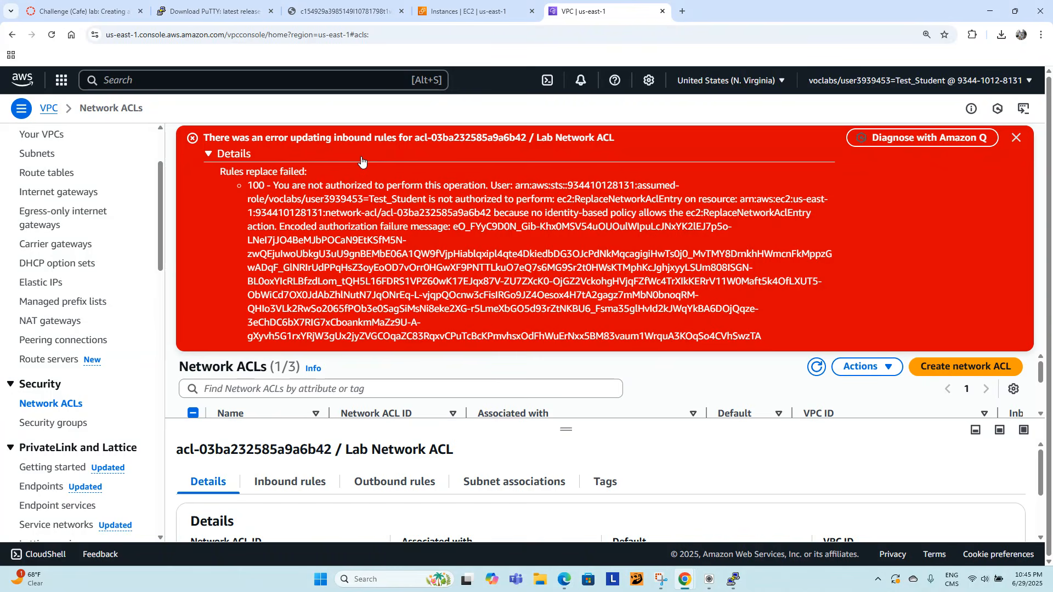
pyautogui.click(207, 155)
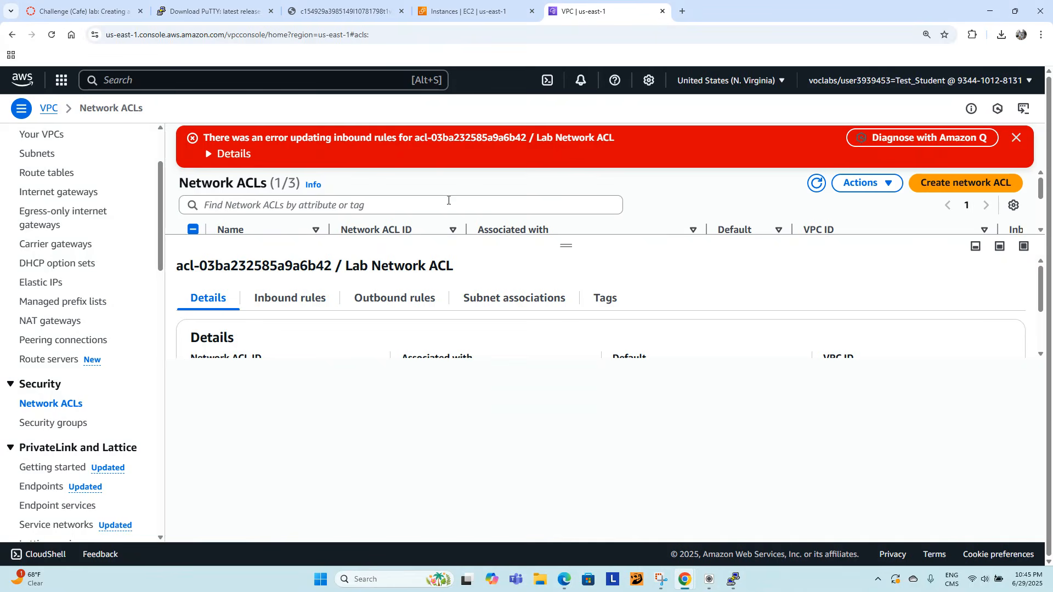
pyautogui.scroll(-1, 571, 278)
pyautogui.scroll(1, 571, 279)
# - Edit Lab Network ACL's inbound rules again and add rule number 50 with the type All ICMP - IPv4
pyautogui.click(294, 302)
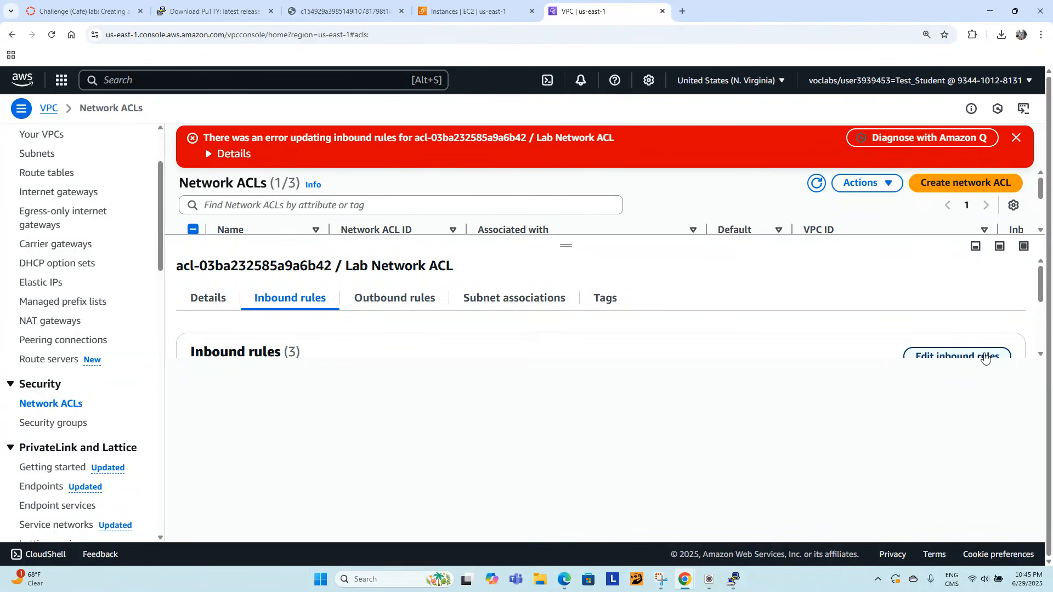
pyautogui.click(957, 356)
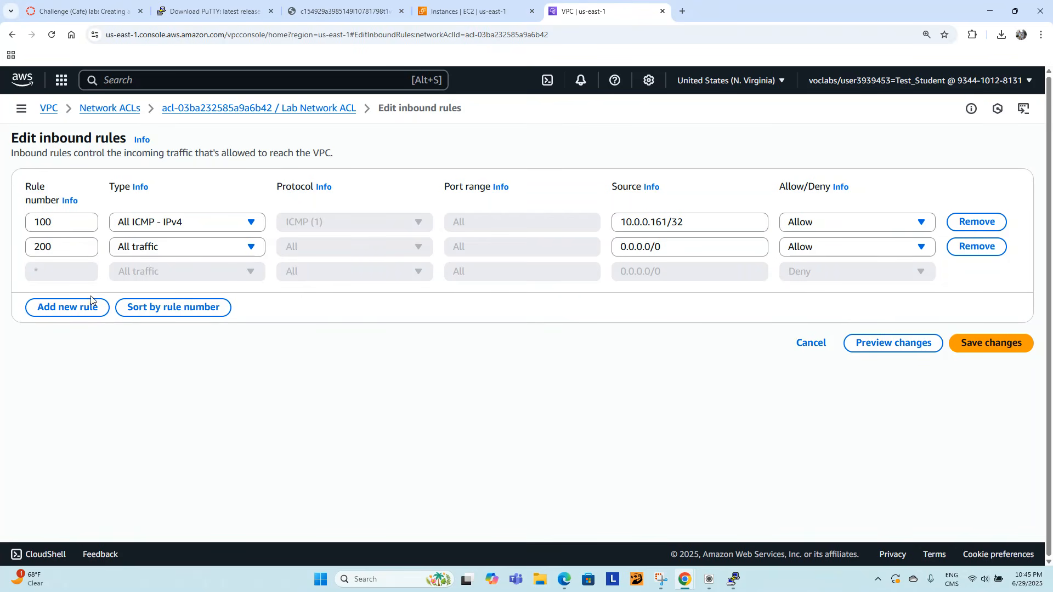
pyautogui.click(71, 310)
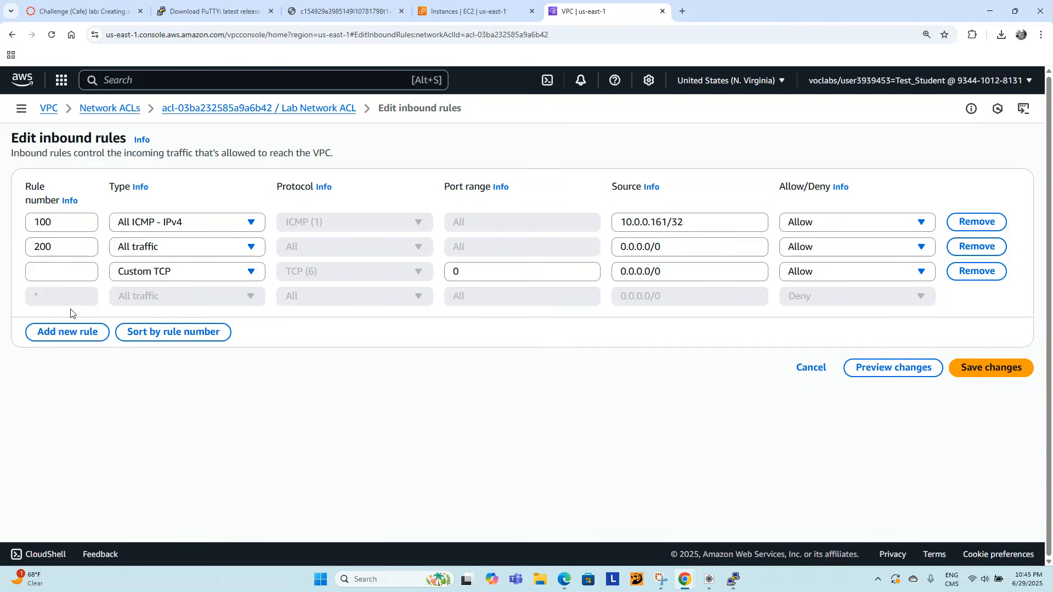
pyautogui.click(56, 277)
pyautogui.write('50')
pyautogui.click(192, 274)
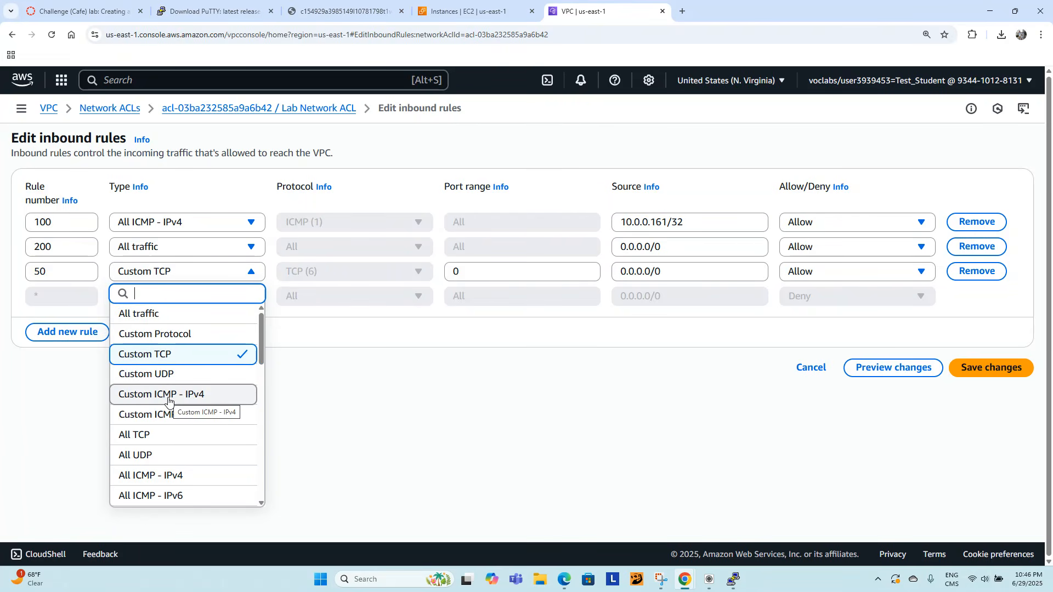
pyautogui.scroll(-1, 169, 401)
pyautogui.scroll(-3, 168, 401)
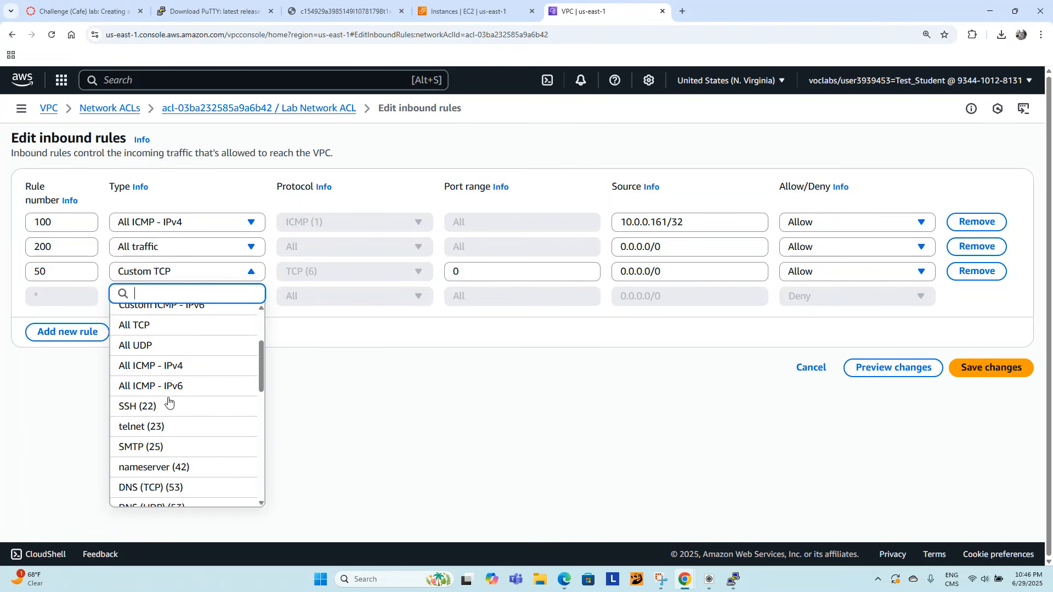
pyautogui.click(170, 366)
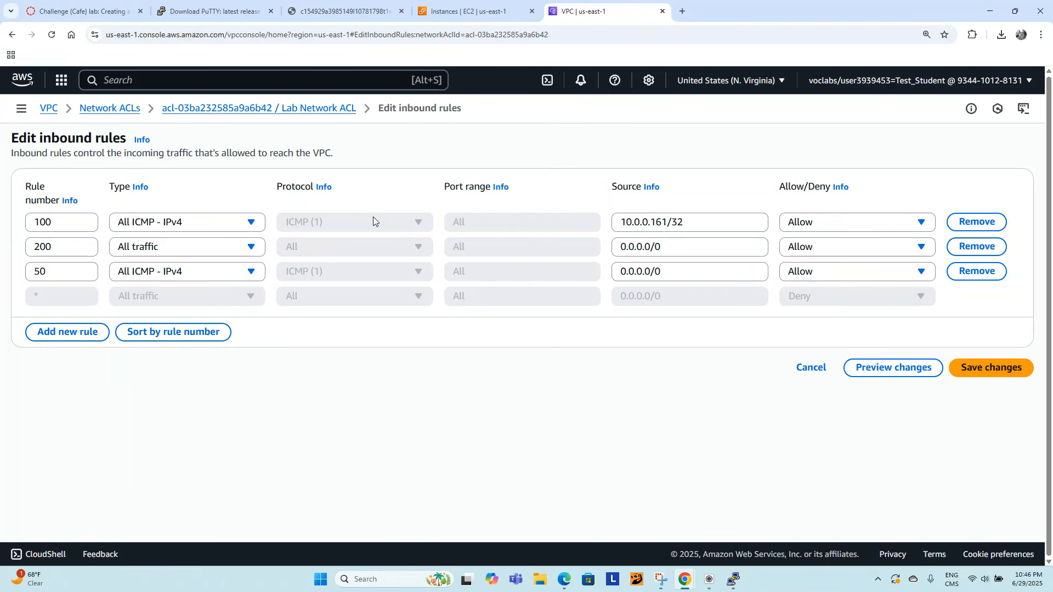
# - Copy rule 100's source 10.0.0.161/32 into rule 50, set rule 50 to Deny and save the inbound rules
pyautogui.moveTo(700, 220); pyautogui.dragTo(584, 216)
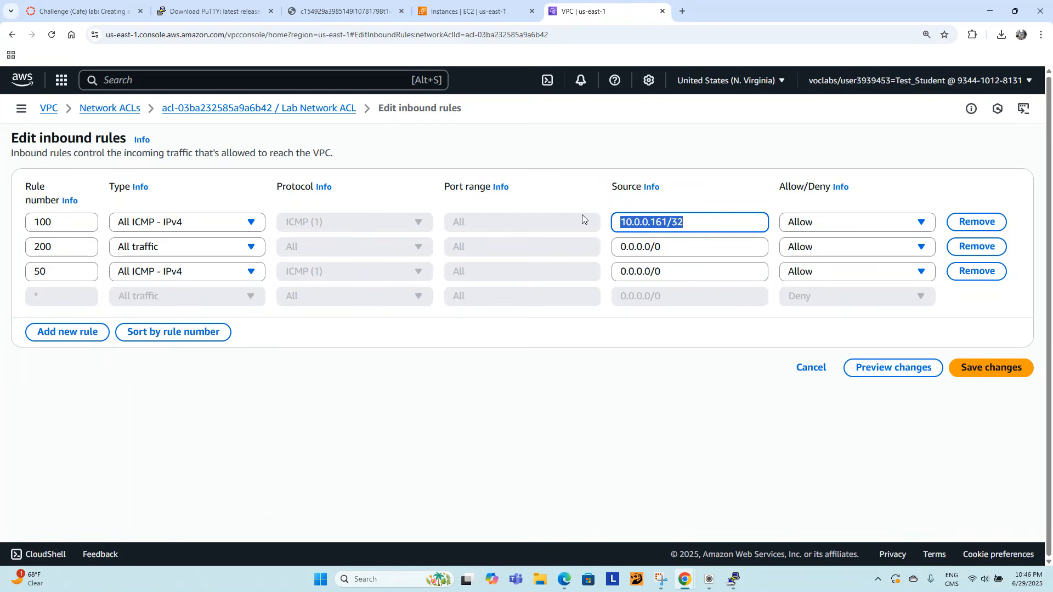
pyautogui.hotkey('ctrl', 'c')
pyautogui.moveTo(665, 272); pyautogui.dragTo(588, 268)
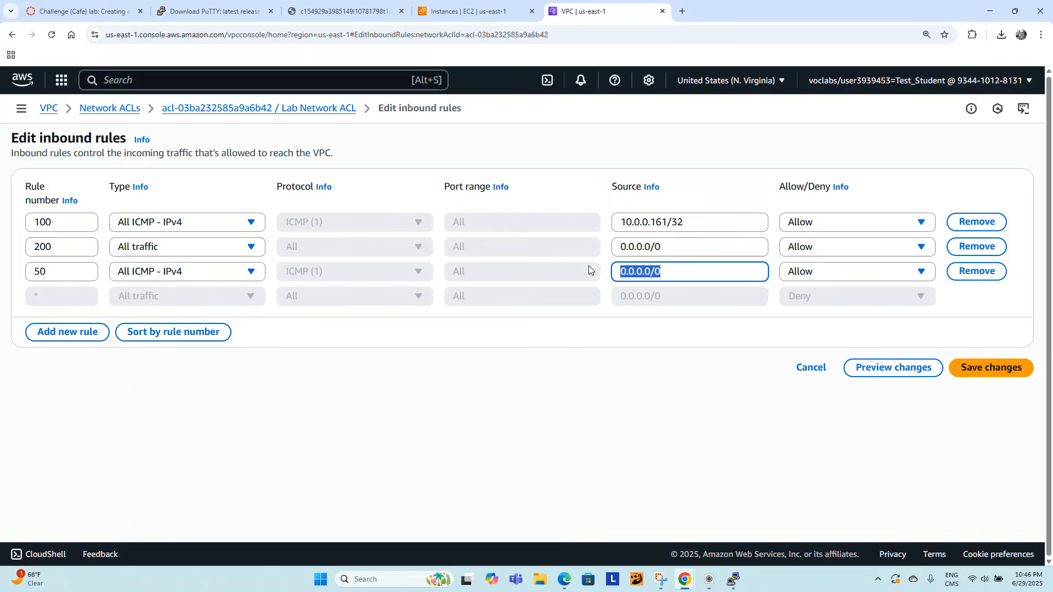
pyautogui.hotkey('ctrl', 'v')
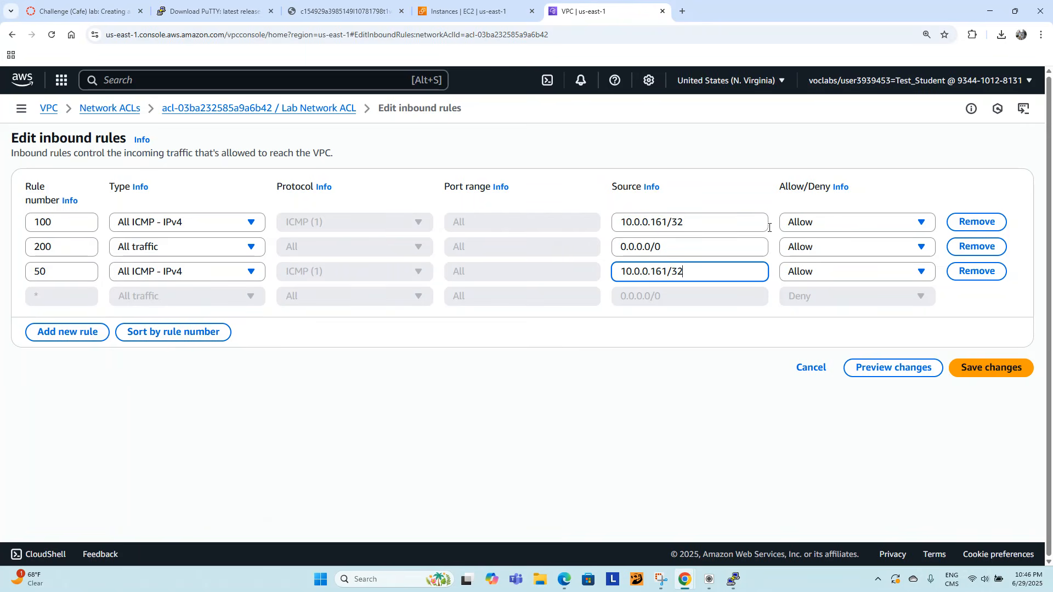
pyautogui.click(813, 273)
pyautogui.click(803, 316)
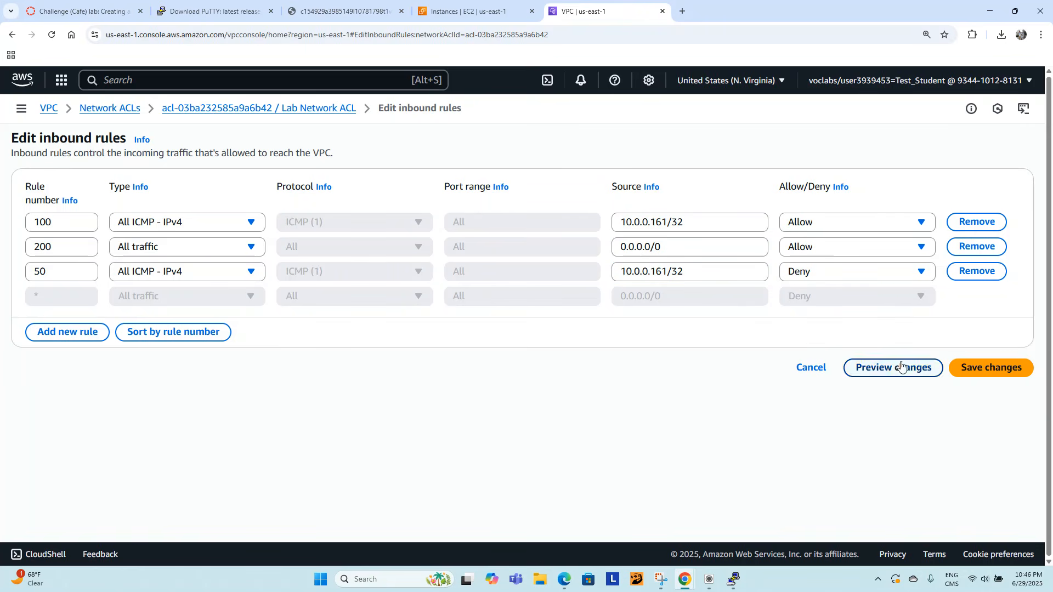
pyautogui.click(990, 368)
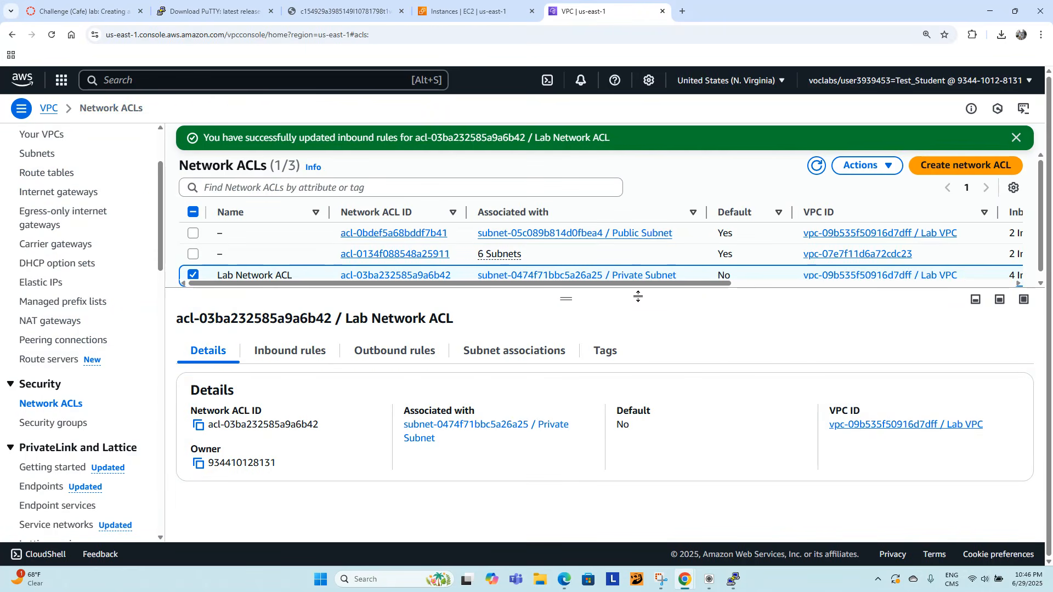
# - Review Lab Network ACL's inbound rules, comparing rules 50 and 100
pyautogui.click(287, 356)
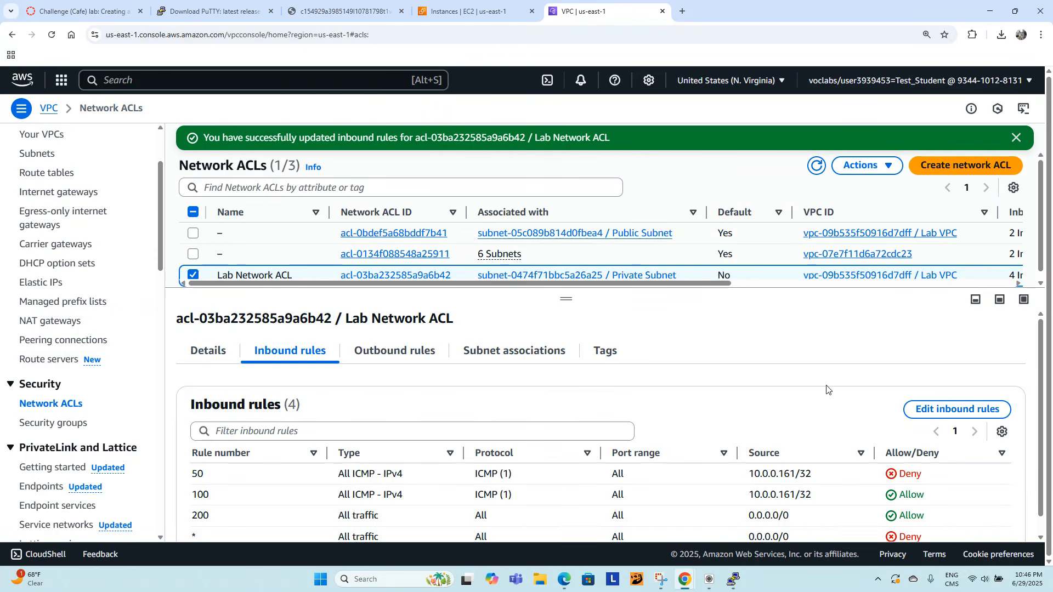
pyautogui.scroll(-1, 761, 382)
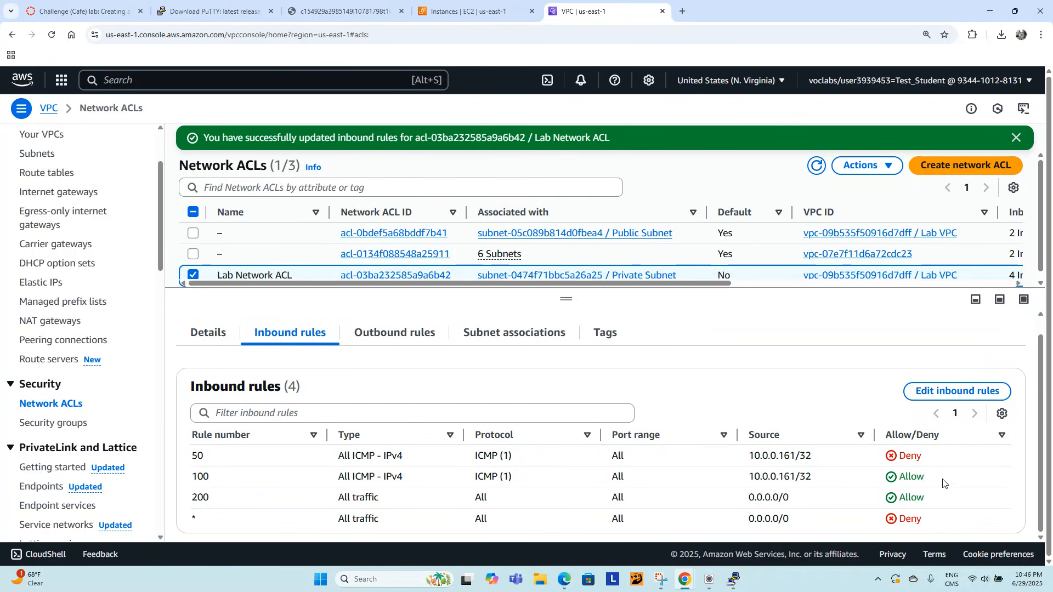
pyautogui.moveTo(944, 483); pyautogui.dragTo(185, 462)
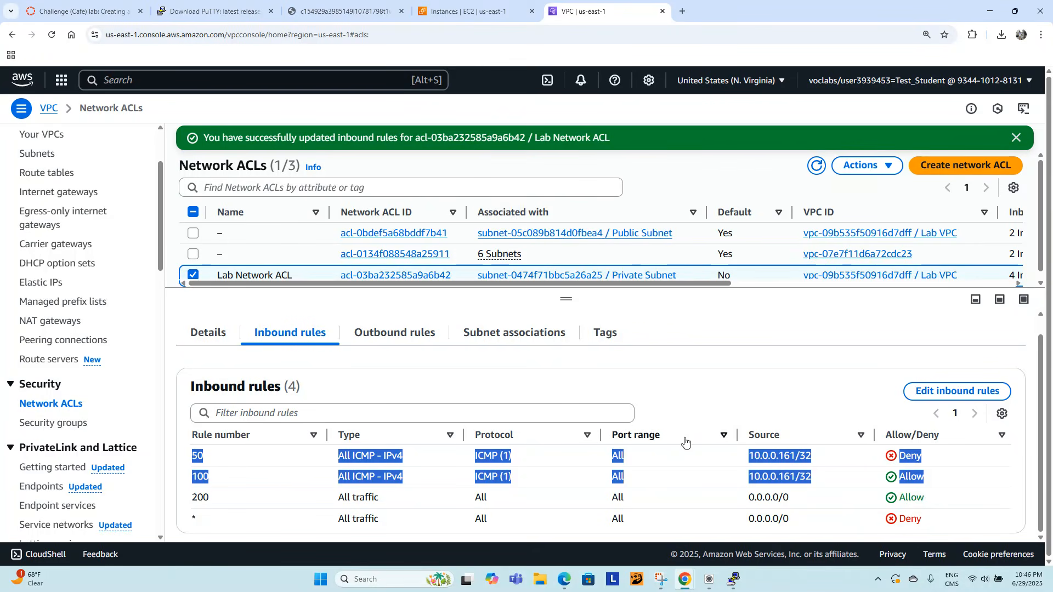
pyautogui.click(953, 473)
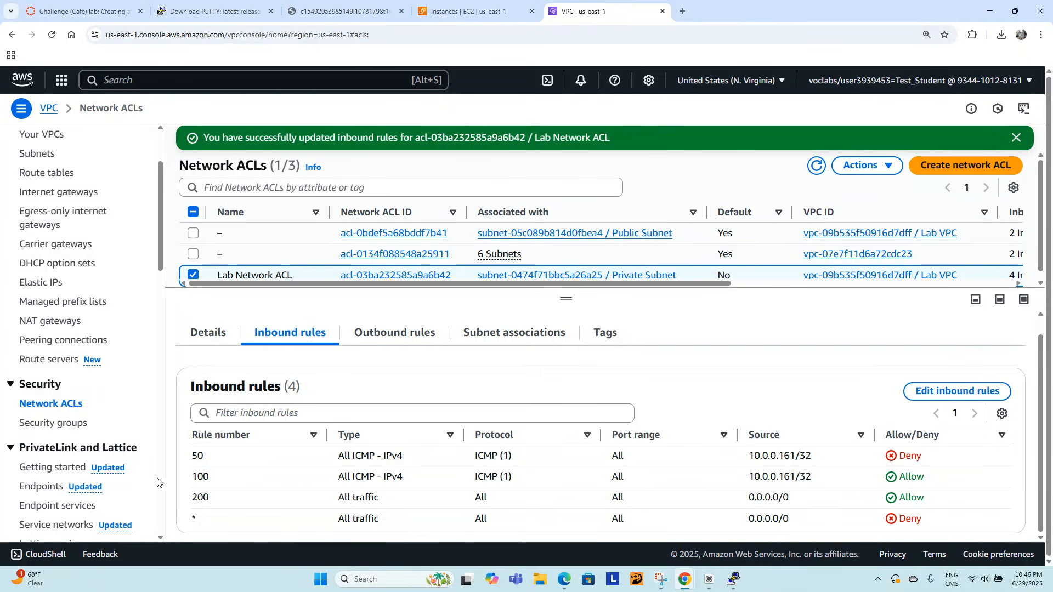
# - Switch to the PuTTY session, stop the running ping and ping 10.0.0.161 again
pyautogui.click(734, 580)
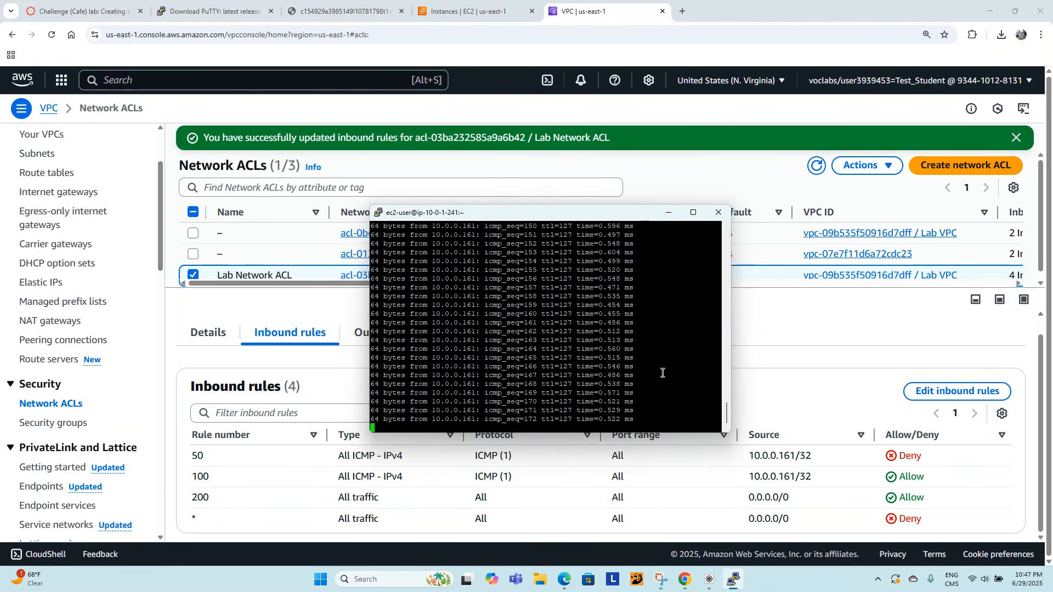
pyautogui.hotkey('ctrl', 'c')
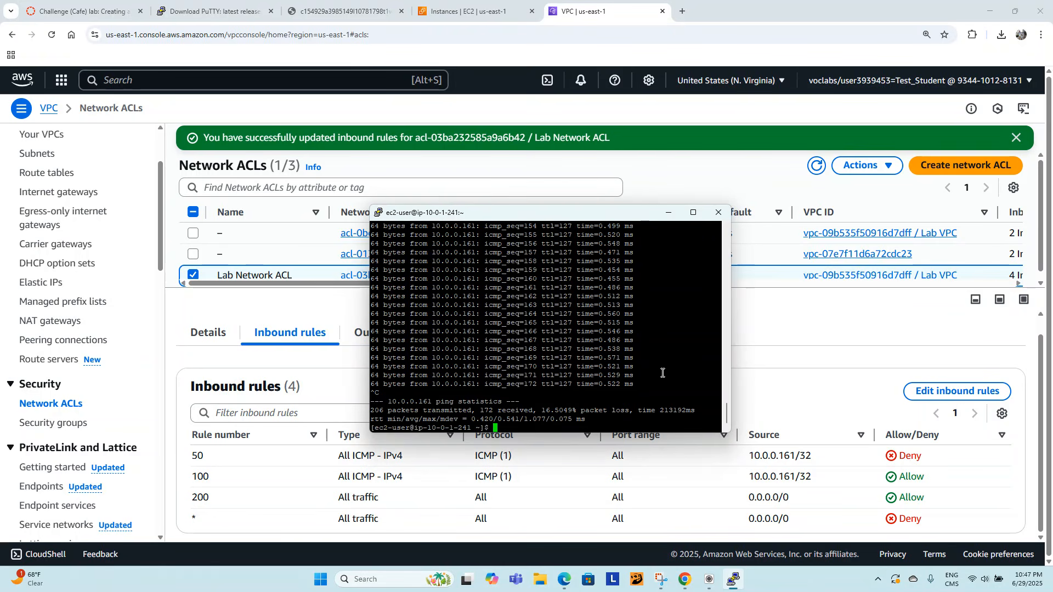
pyautogui.write('8')
pyautogui.press('BackSpace')
pyautogui.press('Up')
pyautogui.press('Return')
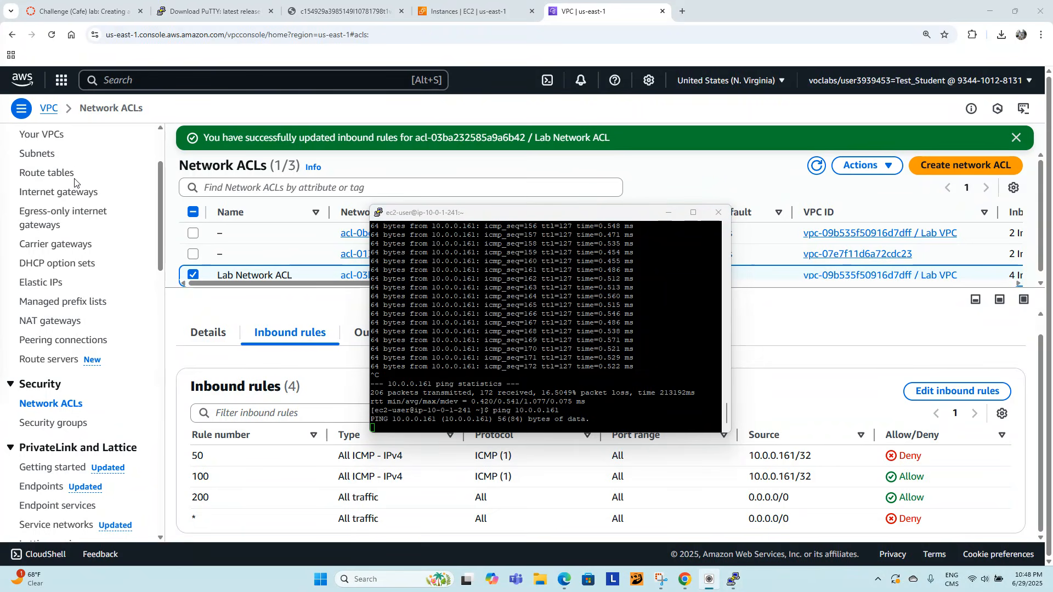
# - In the browser's lab questions page, submit the public subnet with a public IP address answer for Question 1, then return to the question list
pyautogui.click(334, 13)
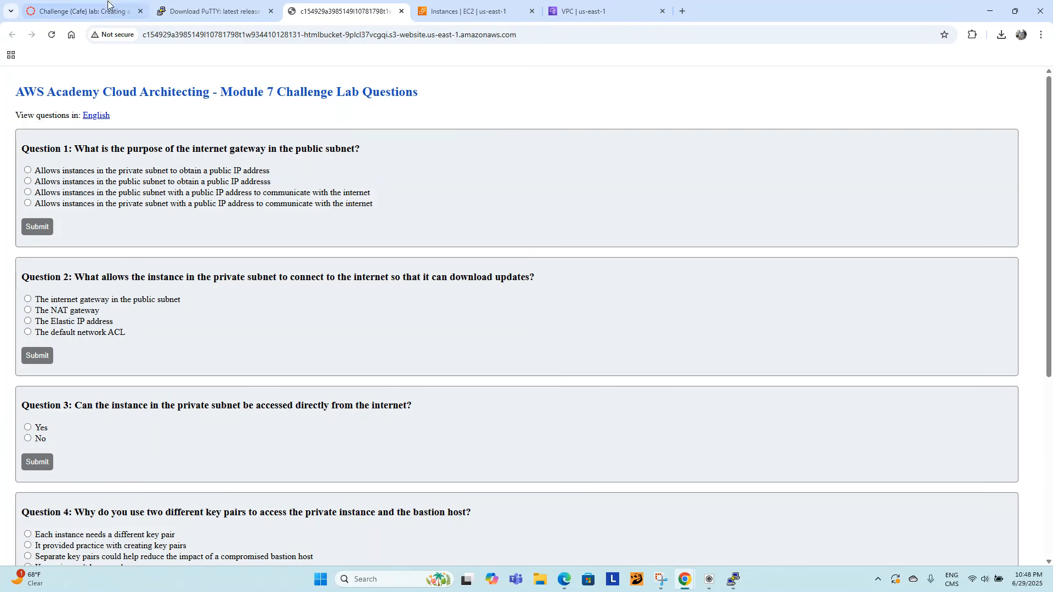
pyautogui.click(28, 193)
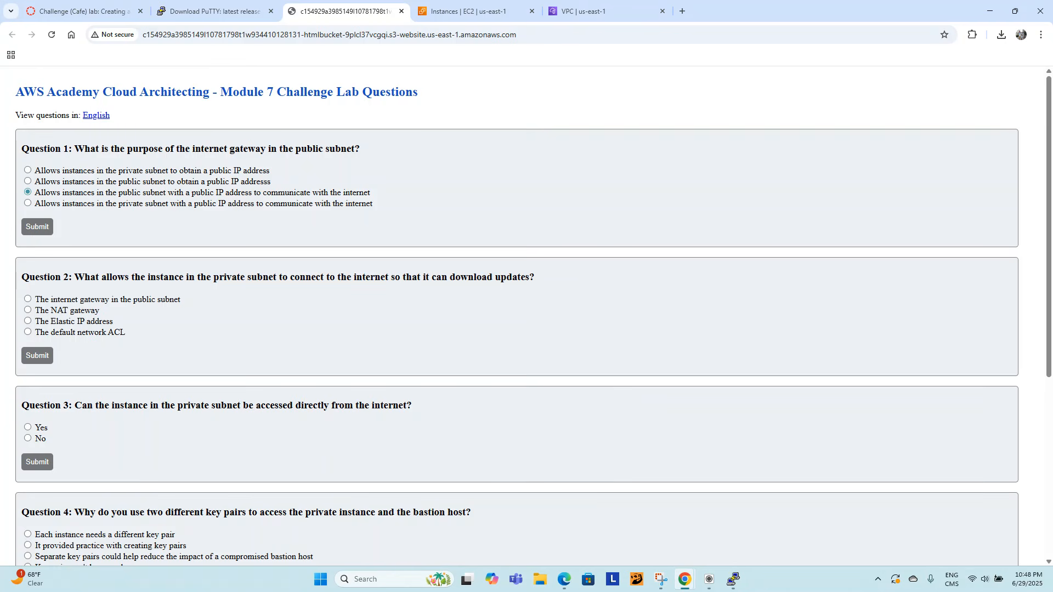
pyautogui.click(36, 226)
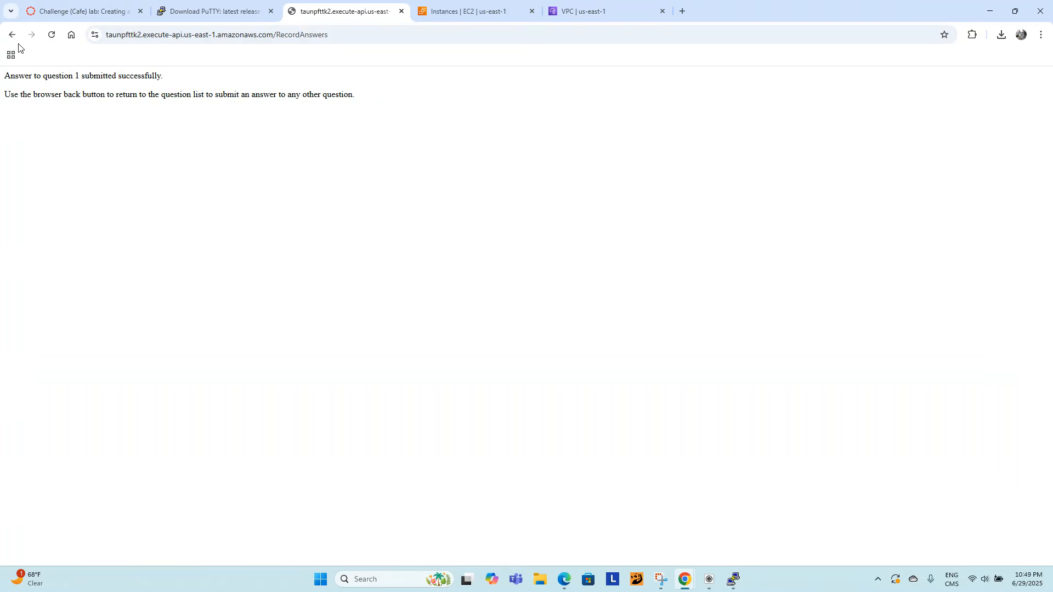
pyautogui.click(11, 34)
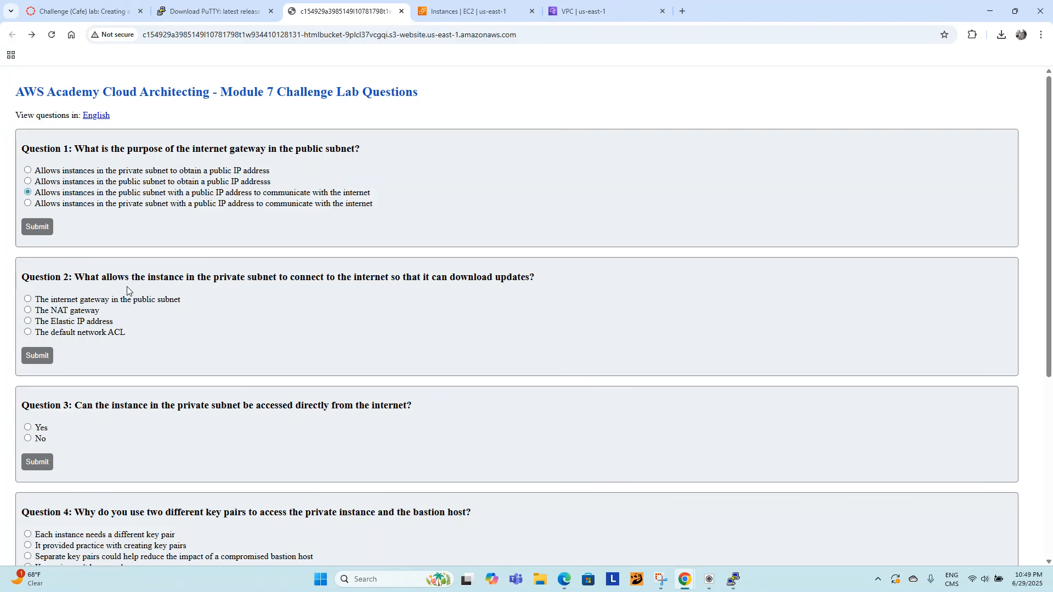
# - Submit The NAT gateway as the answer to Question 2 and No for Question 3, returning to the question list after each
pyautogui.click(66, 312)
pyautogui.click(38, 356)
pyautogui.click(12, 34)
pyautogui.scroll(-4, 180, 308)
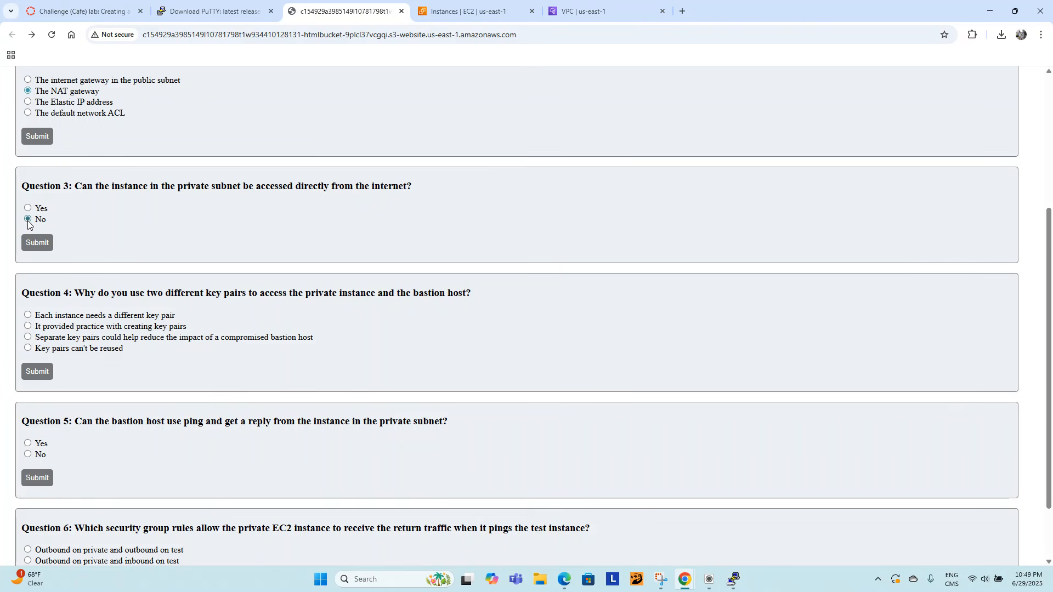
pyautogui.click(37, 243)
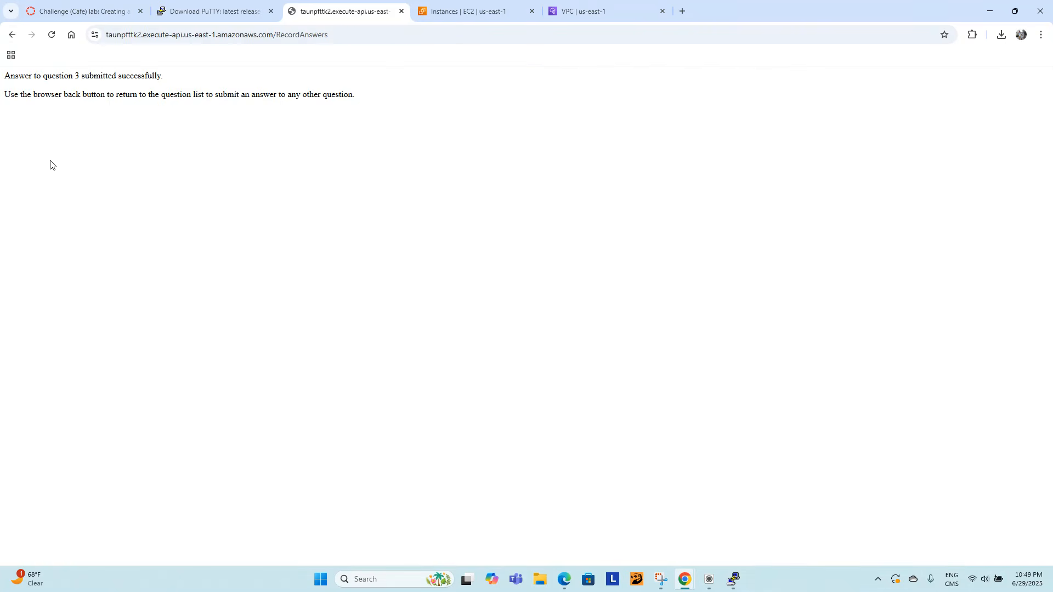
pyautogui.click(12, 34)
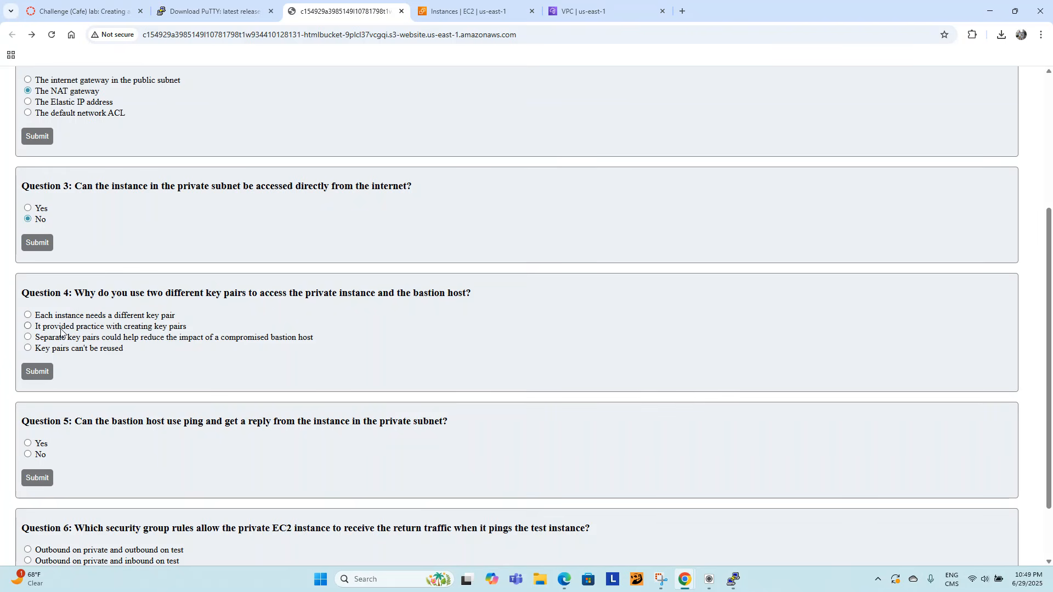
# - Submit the separate key pairs answer about a compromised bastion host for Question 4, return to the list and select No for Question 5
pyautogui.click(28, 337)
pyautogui.click(39, 371)
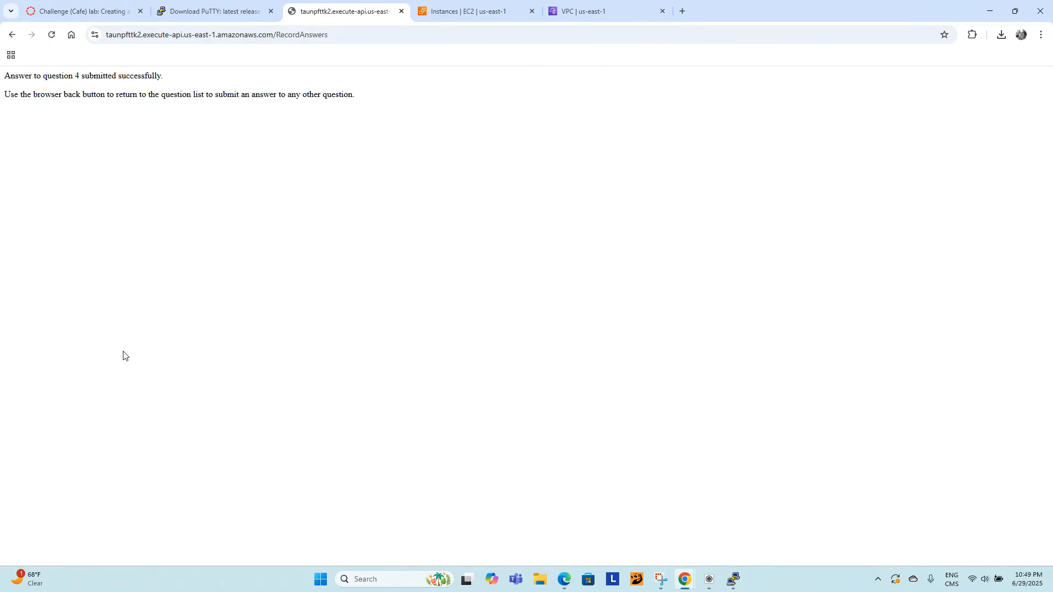
pyautogui.click(11, 34)
pyautogui.scroll(-2, 212, 266)
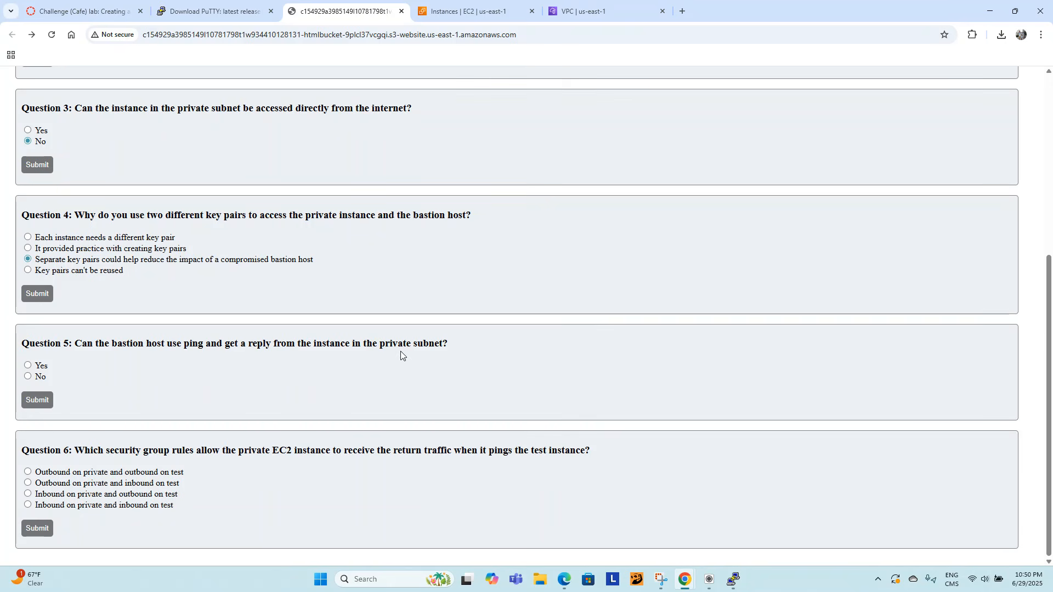
pyautogui.click(28, 376)
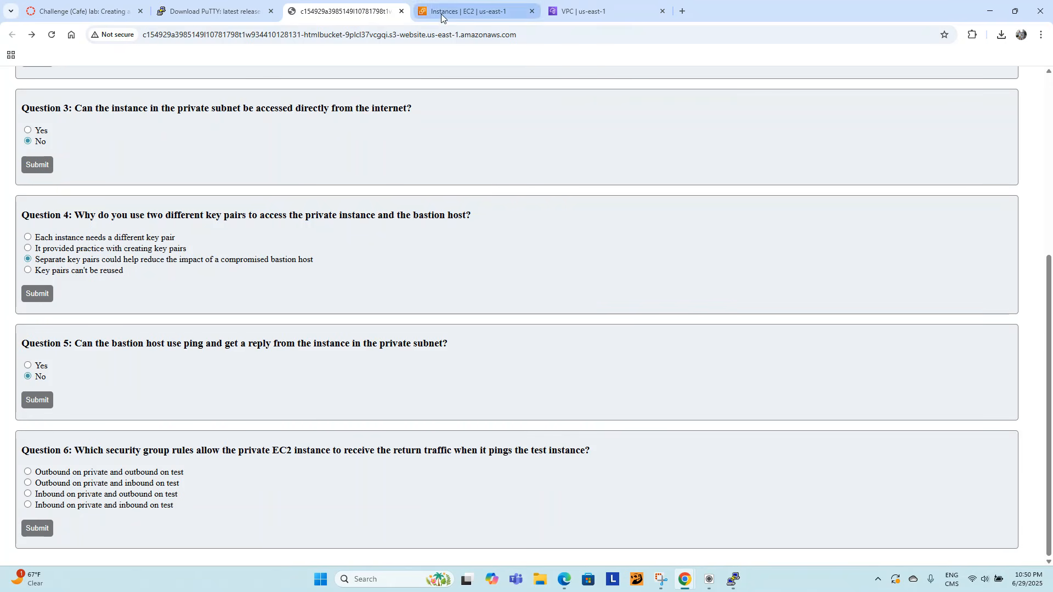
# - In the EC2 instances list, examine the Bastion Host's security group and the port range of its inbound rule
pyautogui.click(466, 11)
pyautogui.click(190, 253)
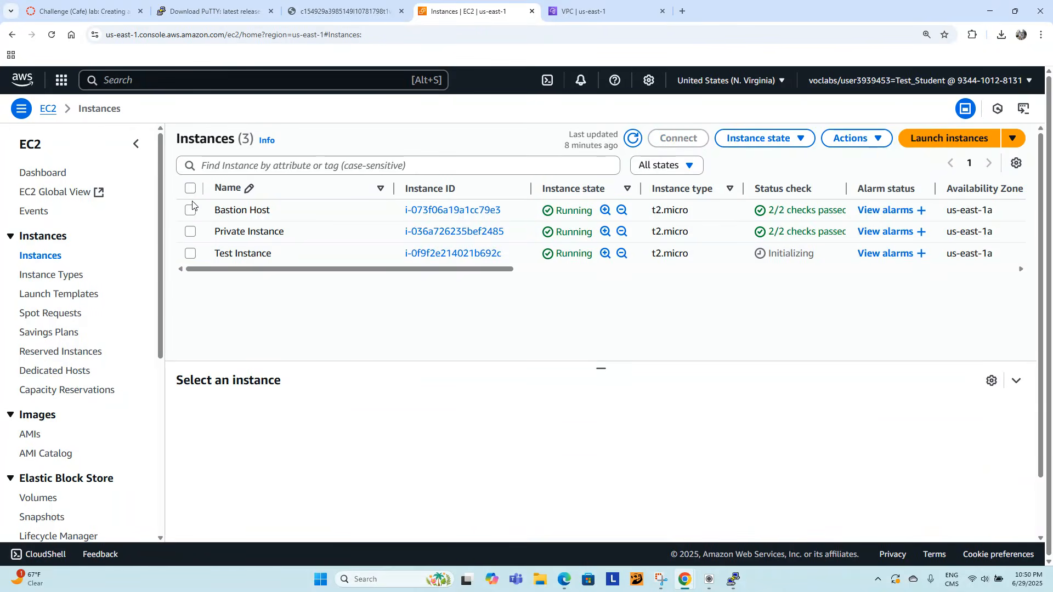
pyautogui.click(189, 210)
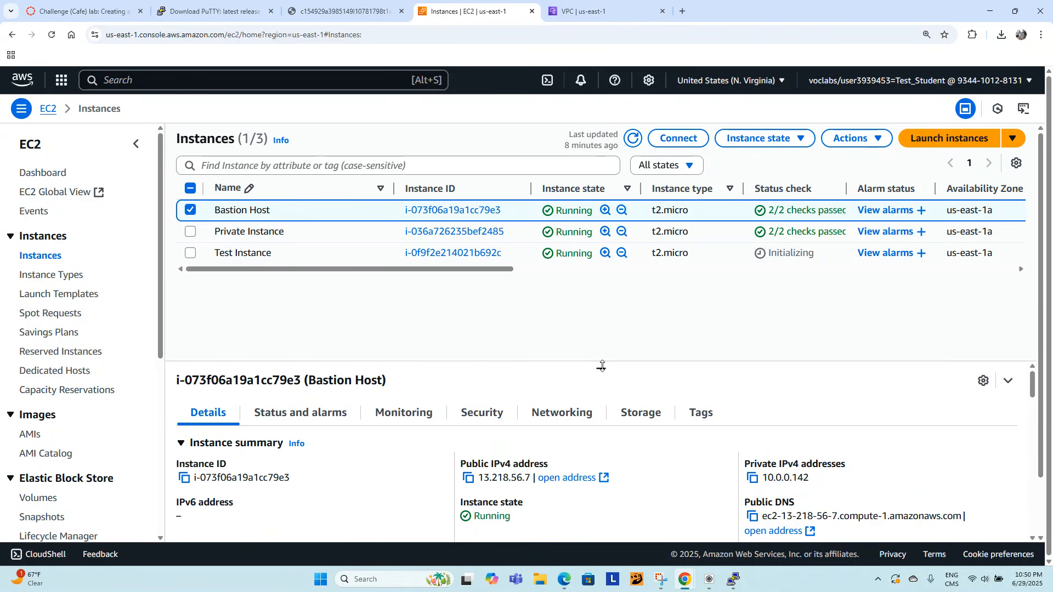
pyautogui.moveTo(601, 368); pyautogui.dragTo(601, 303)
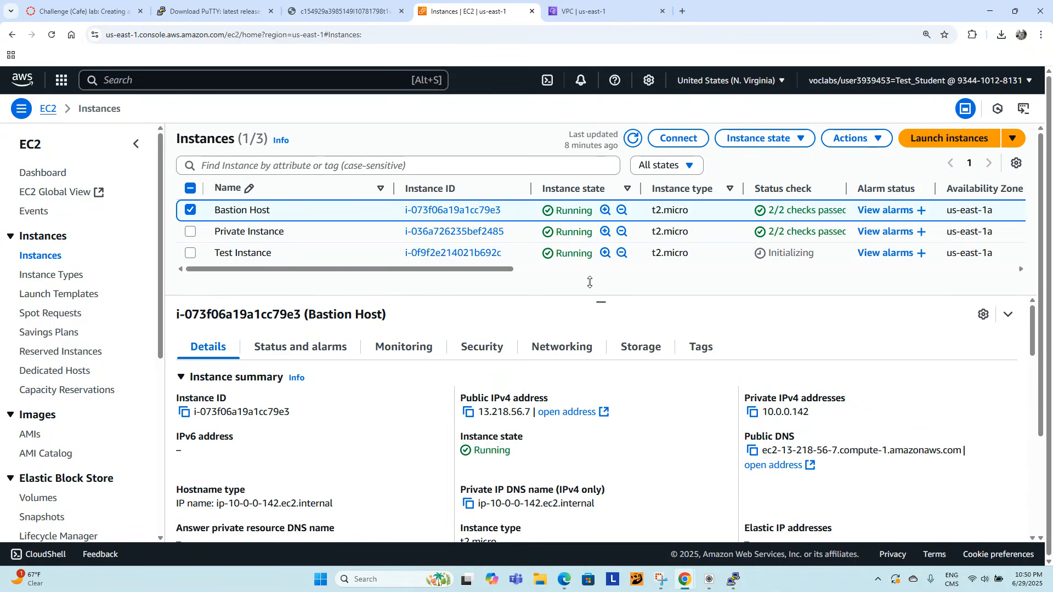
pyautogui.click(484, 351)
pyautogui.scroll(-1, 387, 419)
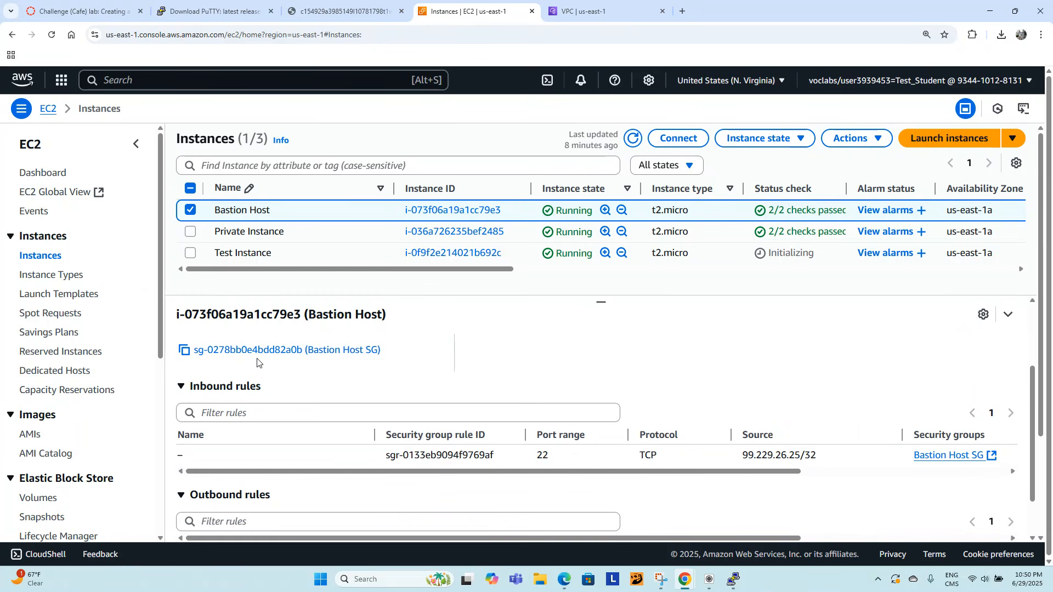
pyautogui.doubleClick(545, 457)
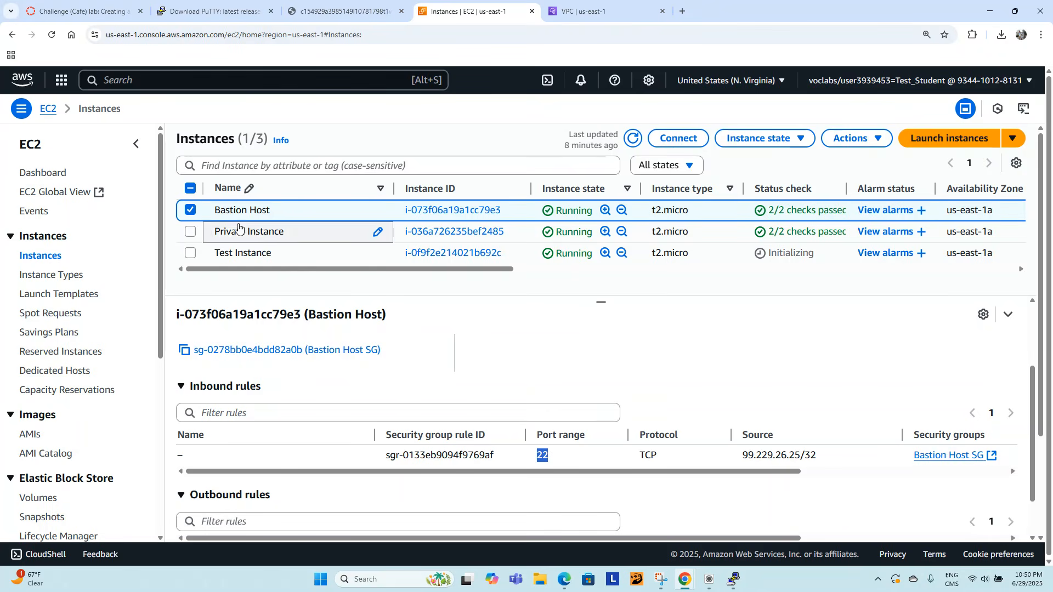
# - Examine the inbound rule's port range in the Private Instance's security details instead of the Bastion Host's
pyautogui.click(190, 210)
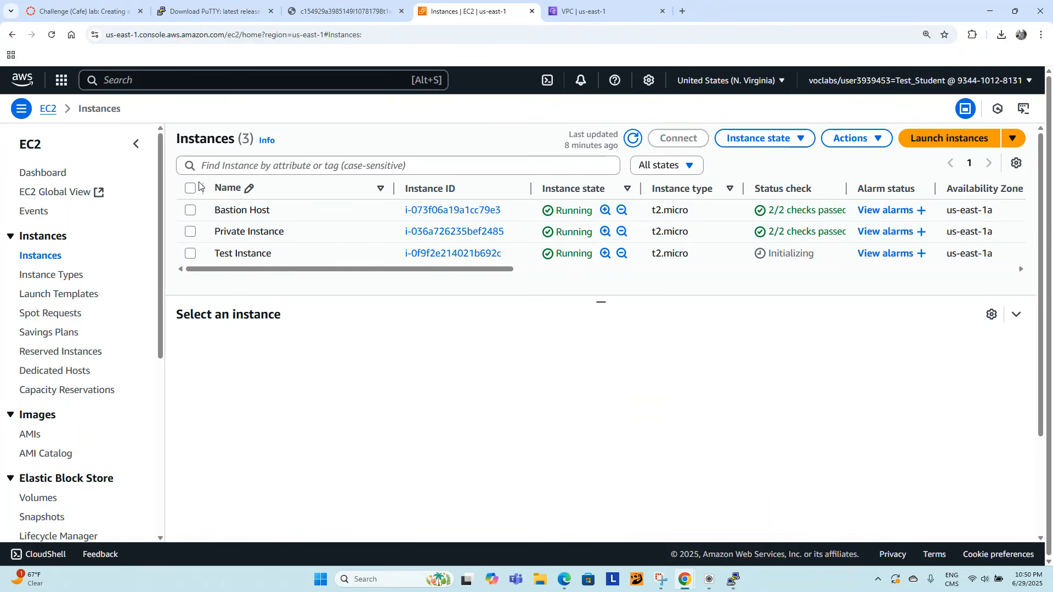
pyautogui.click(190, 233)
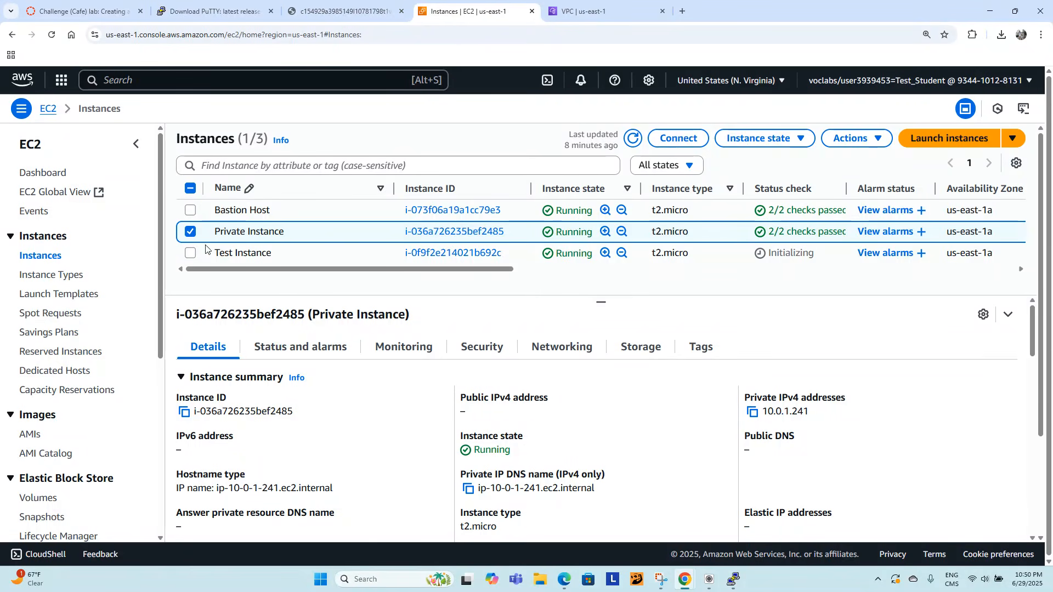
pyautogui.click(490, 354)
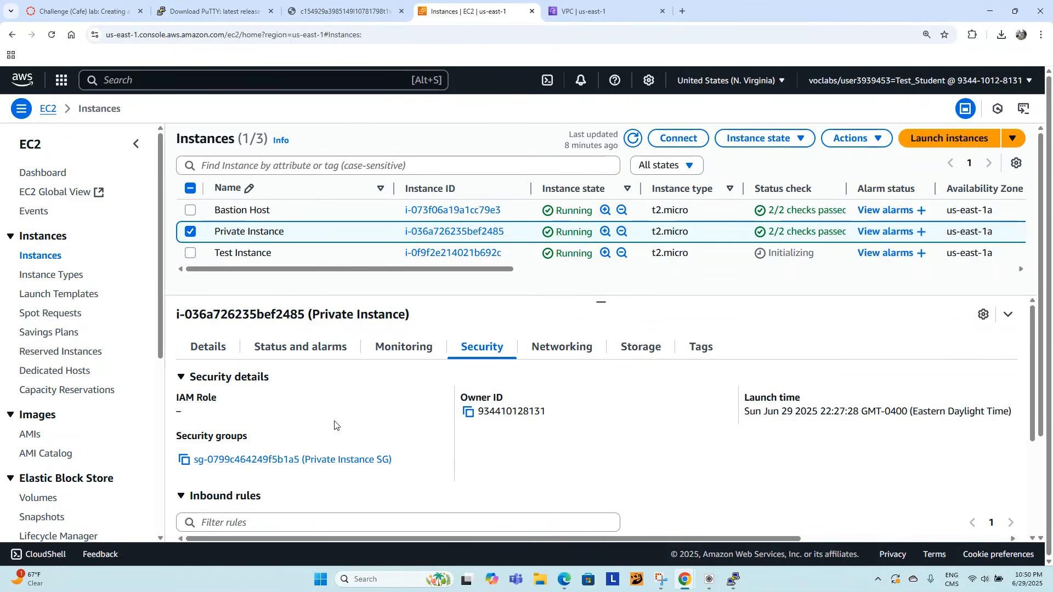
pyautogui.scroll(-2, 280, 406)
pyautogui.scroll(-2, 622, 468)
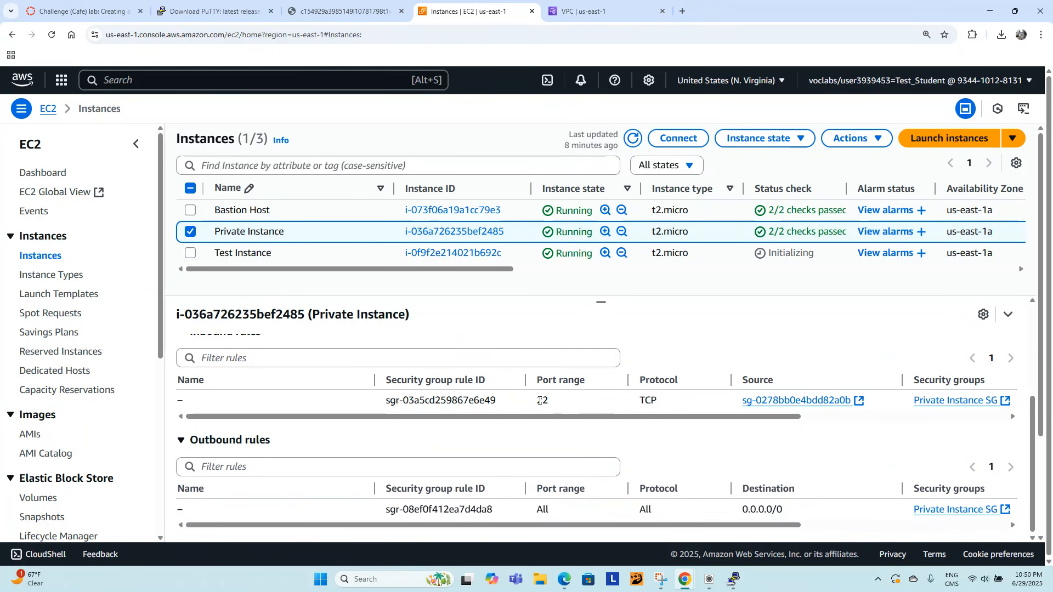
pyautogui.doubleClick(542, 400)
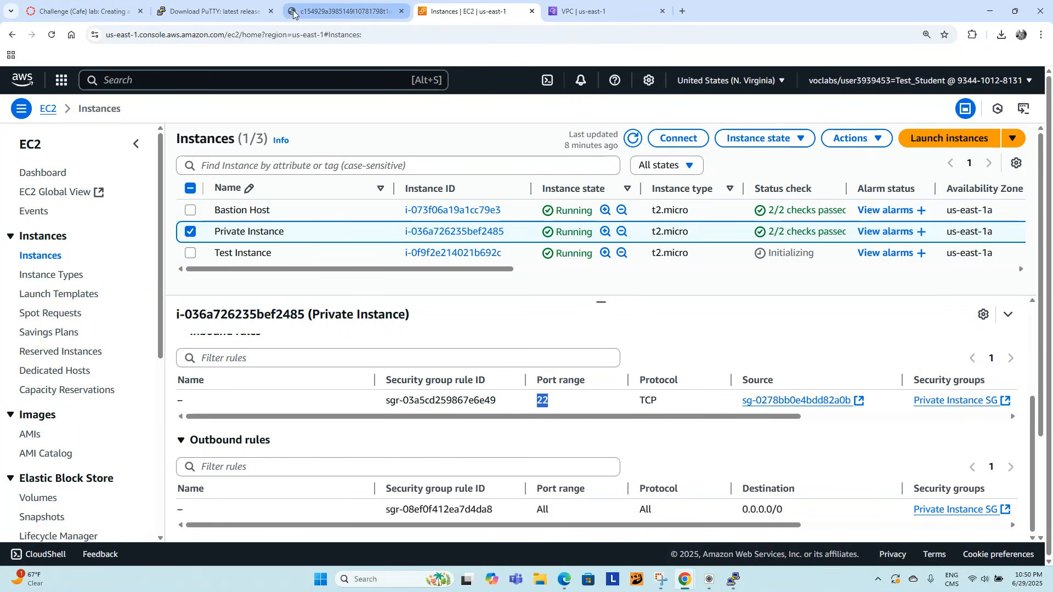
# - Back on the lab questions page, submit the selected No for Question 5 and Outbound on private and inbound on test for Question 6
pyautogui.moveTo(313, 7)
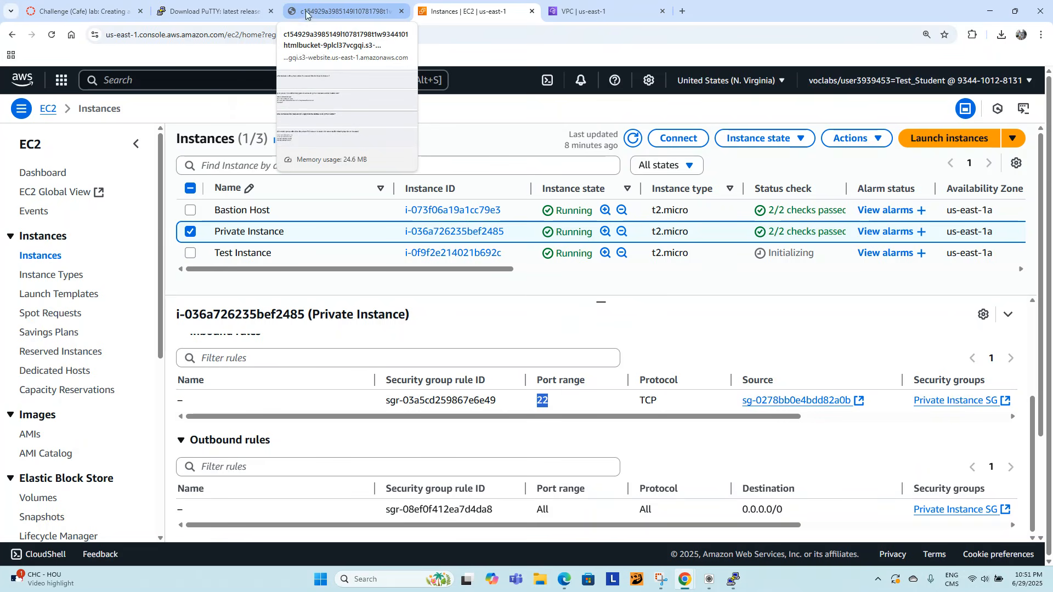
pyautogui.moveTo(238, 12)
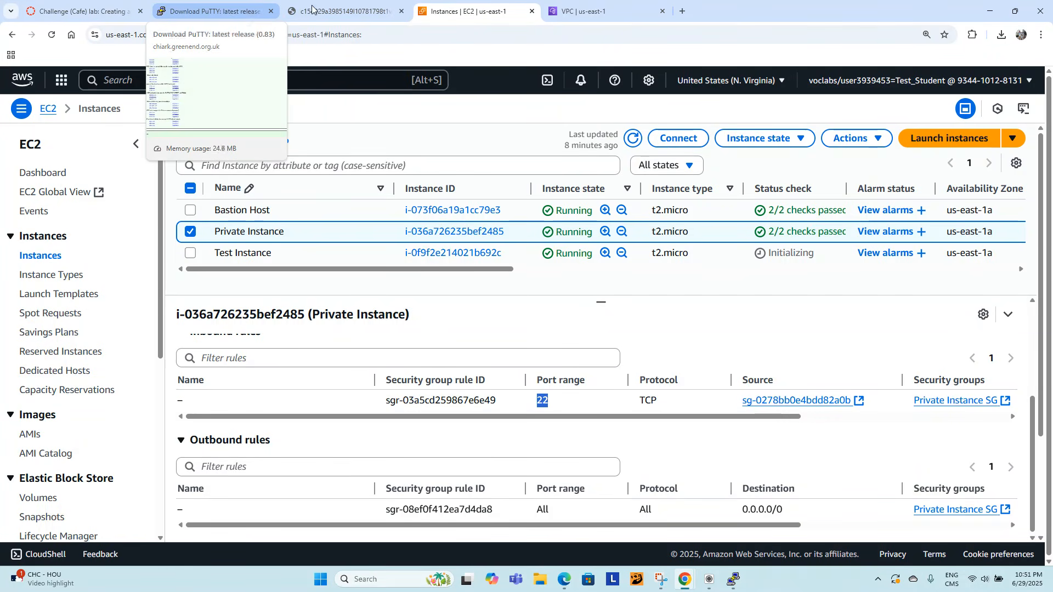
pyautogui.click(328, 10)
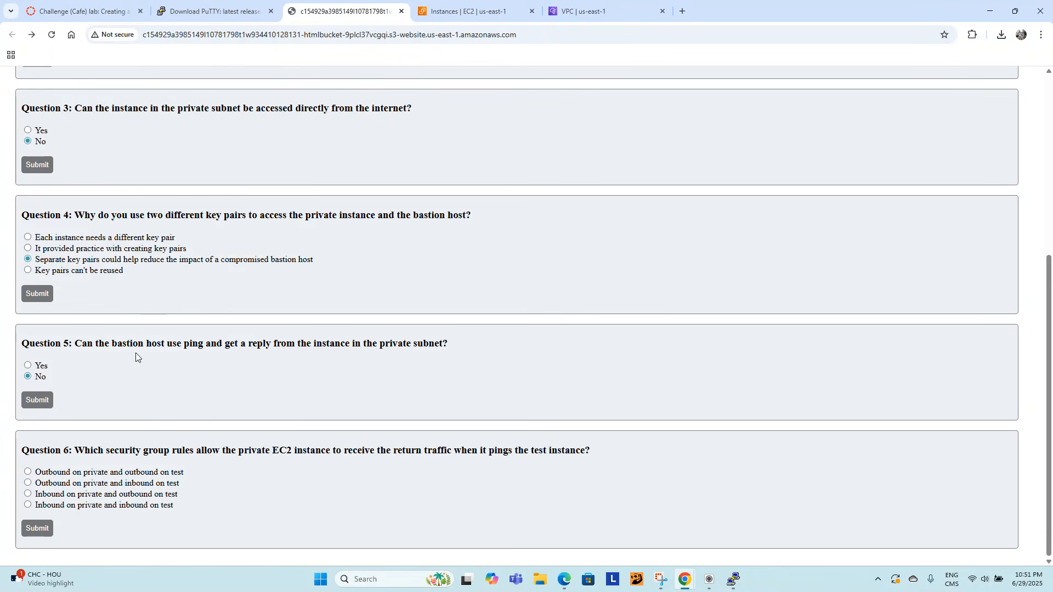
pyautogui.click(44, 398)
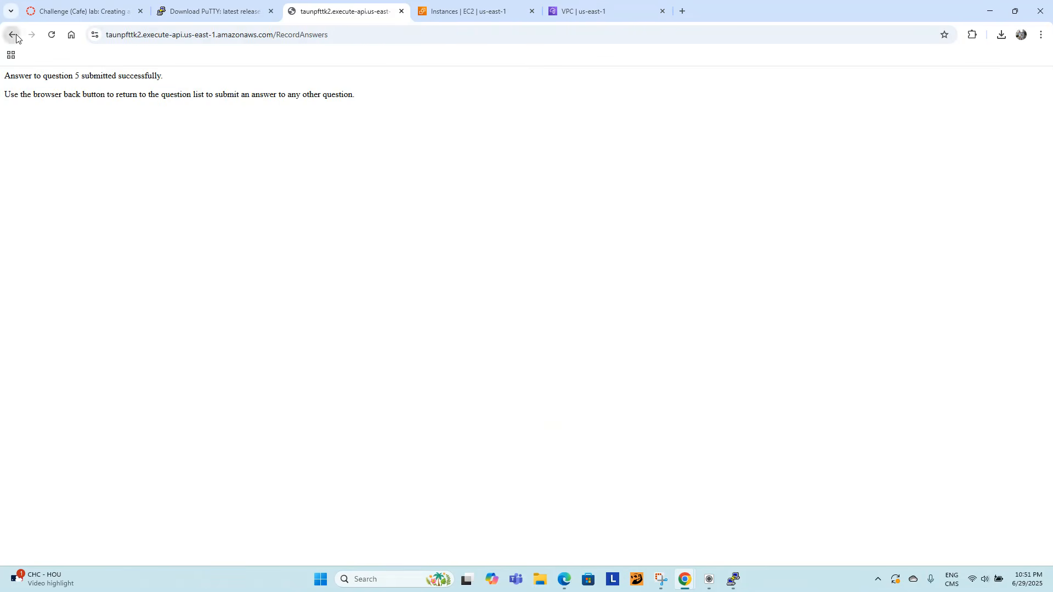
pyautogui.click(11, 35)
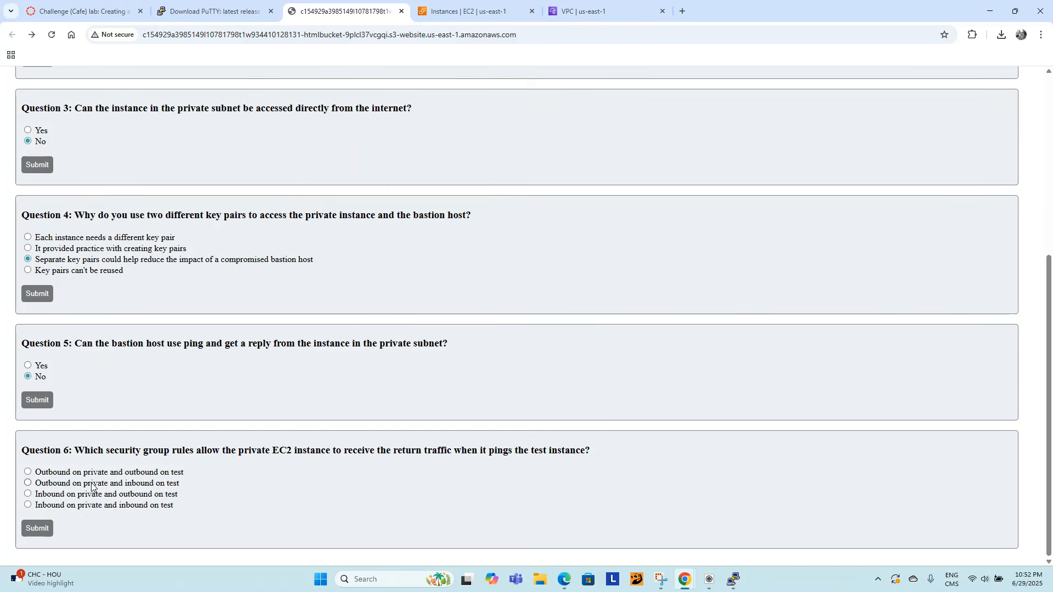
pyautogui.click(28, 484)
pyautogui.click(38, 529)
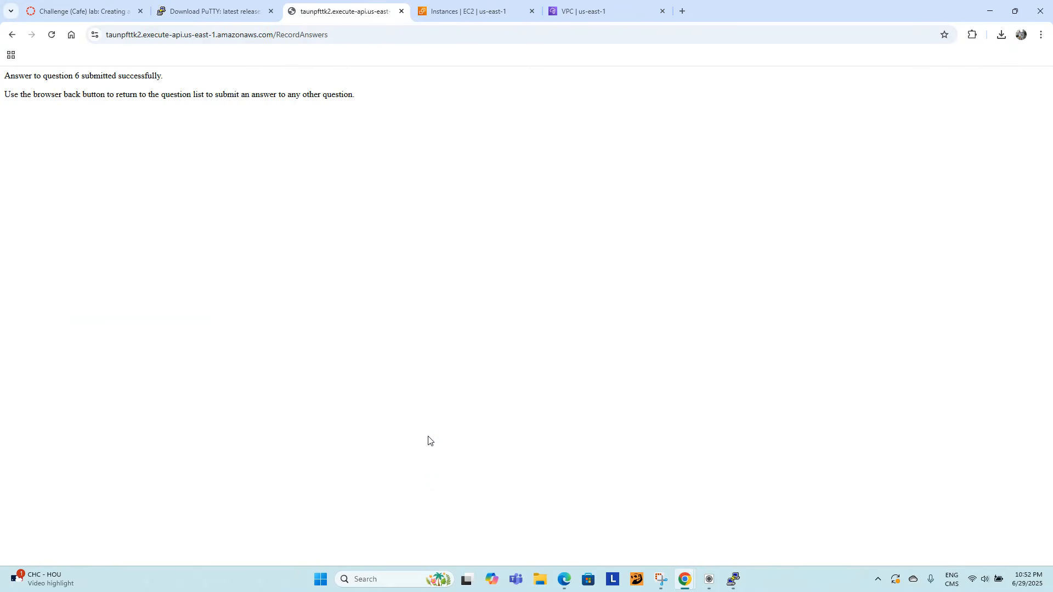
# - Return to the Challenge (Cafe) lab page, go to the end of the instructions and submit the lab for grading
pyautogui.click(94, 9)
pyautogui.scroll(-5, 283, 425)
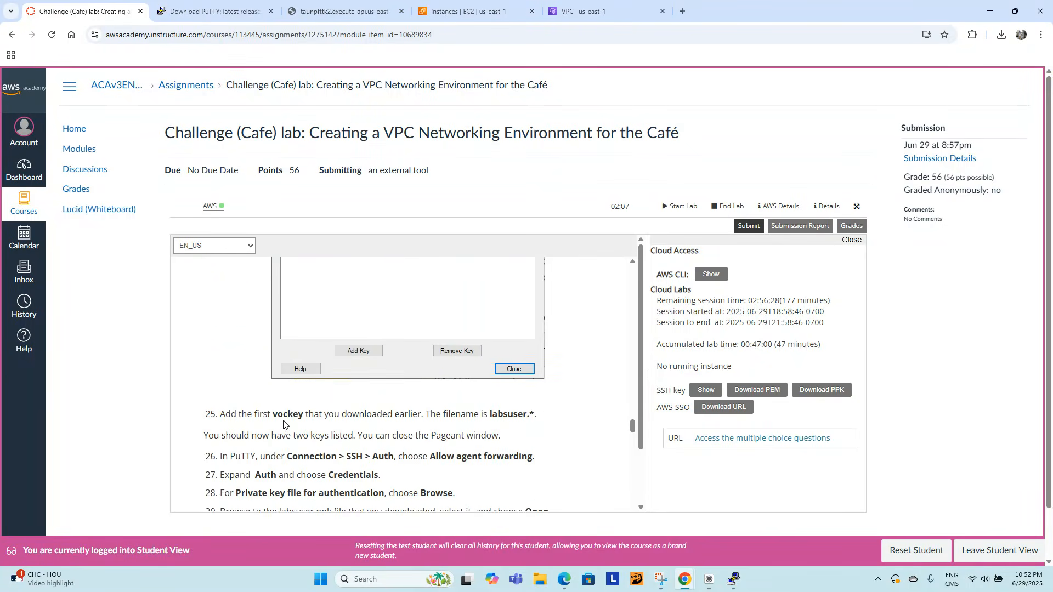
pyautogui.scroll(-5, 283, 425)
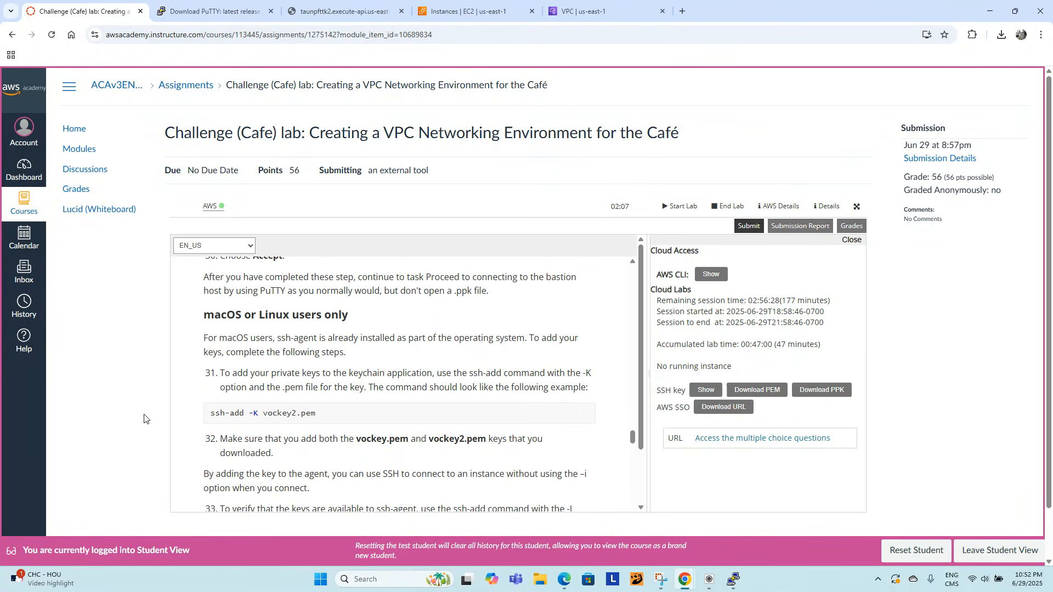
pyautogui.scroll(-15, 339, 436)
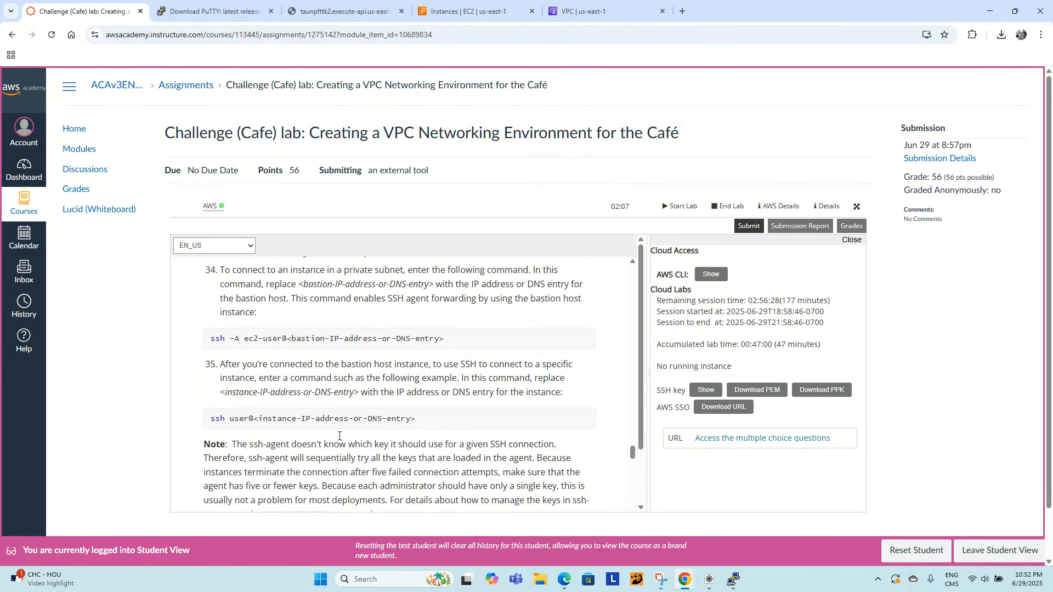
pyautogui.scroll(-12, 339, 436)
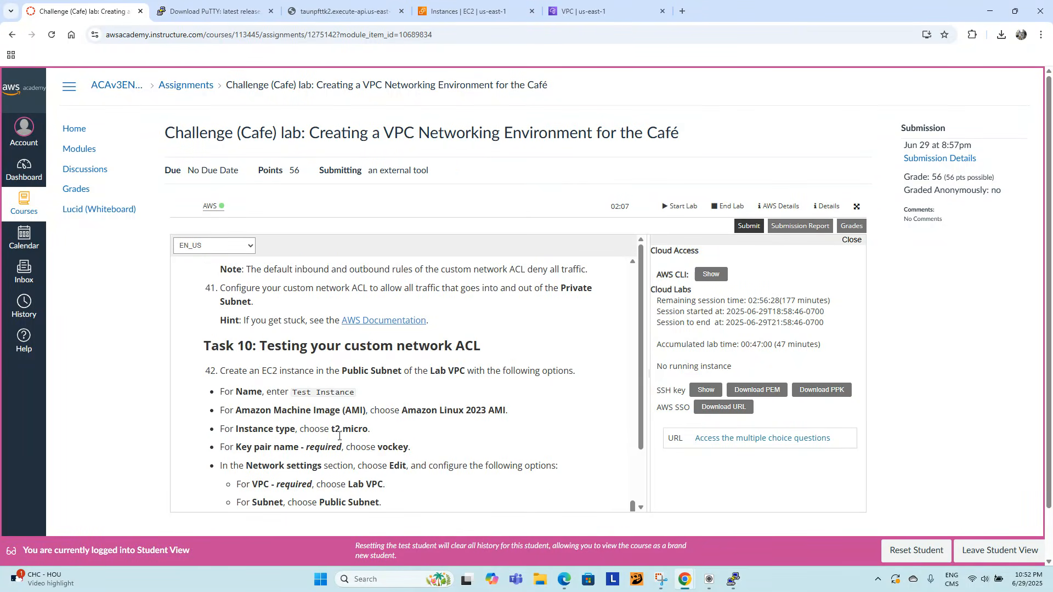
pyautogui.scroll(-15, 339, 436)
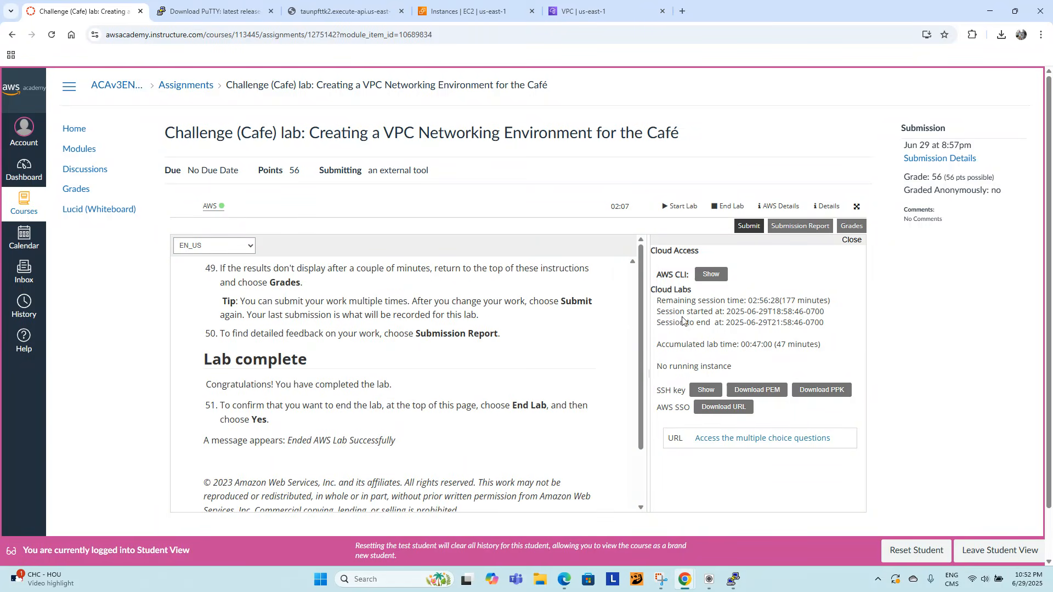
pyautogui.click(749, 227)
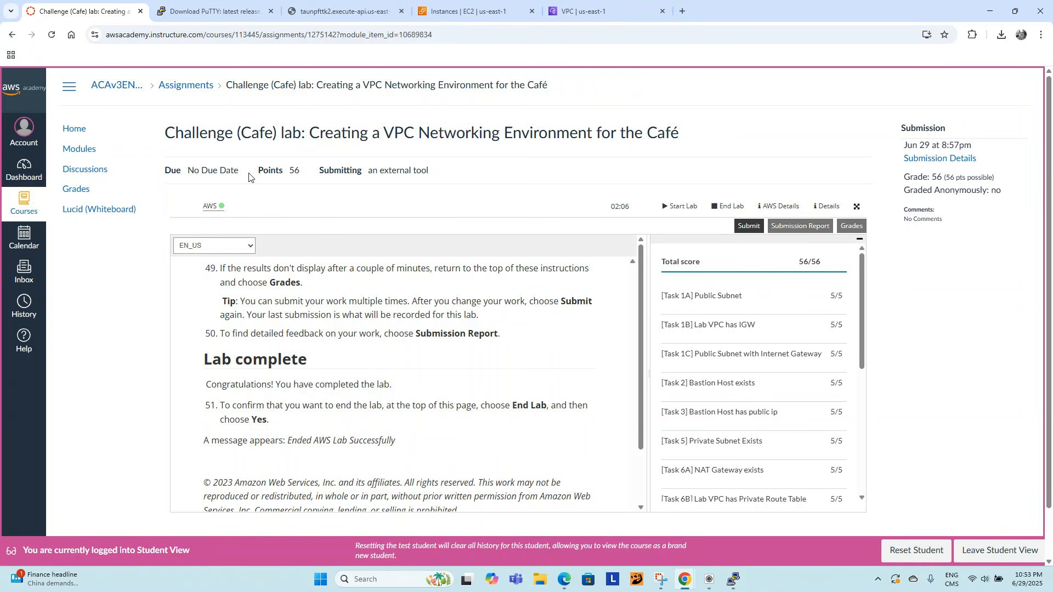
# - End the lab and confirm it, sign out of the AWS console and return to the lab page
pyautogui.click(727, 209)
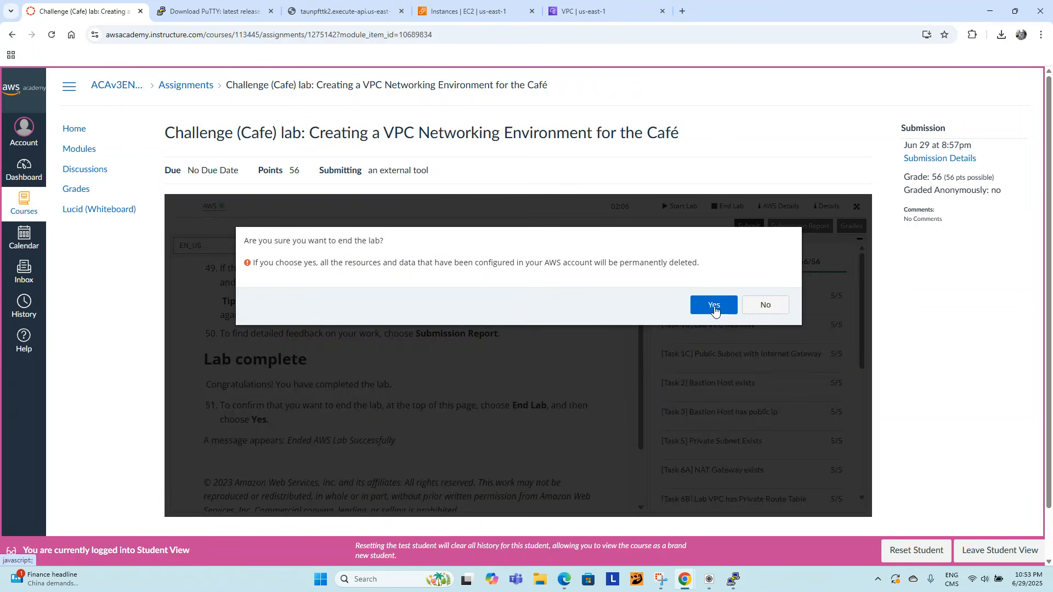
pyautogui.click(715, 309)
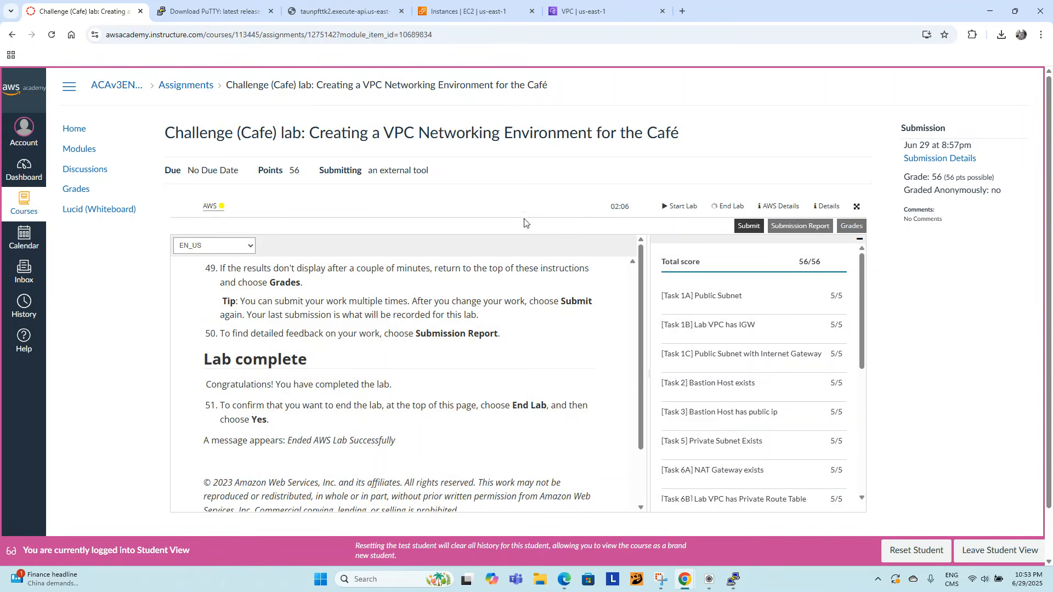
pyautogui.click(460, 12)
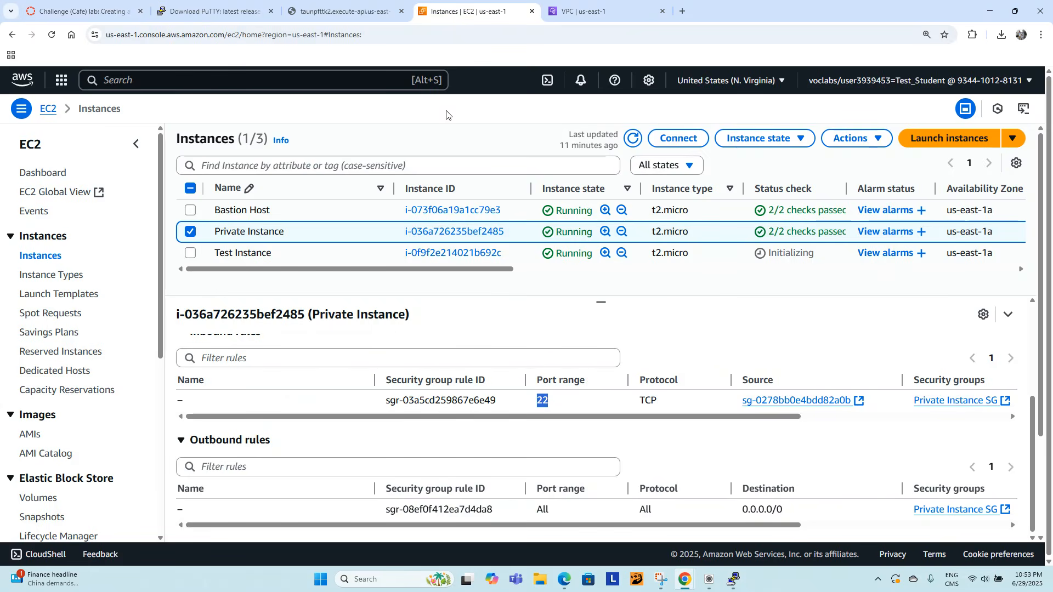
pyautogui.click(984, 85)
pyautogui.click(1004, 326)
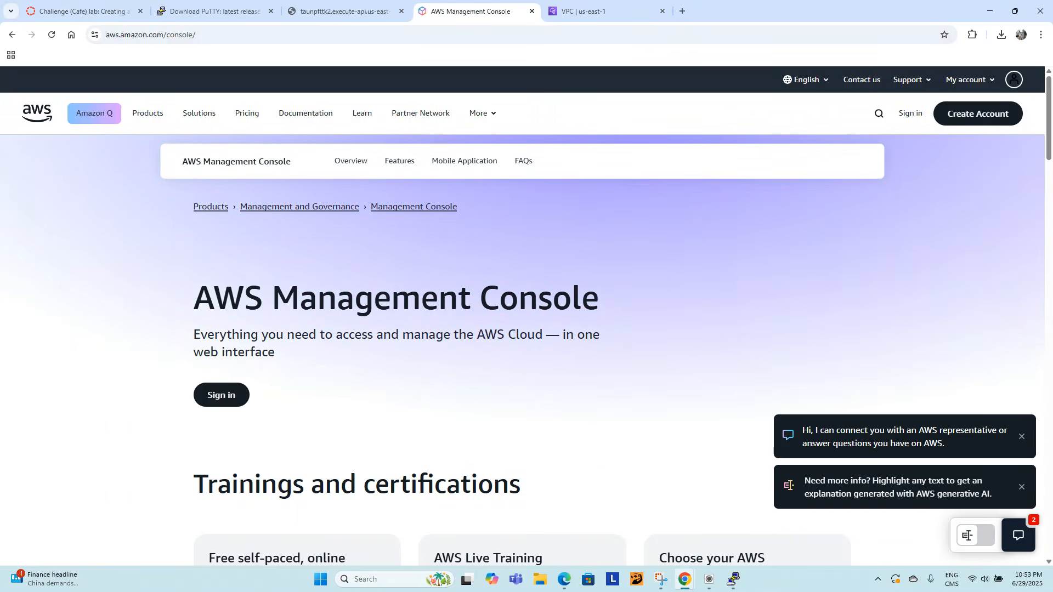
pyautogui.click(105, 16)
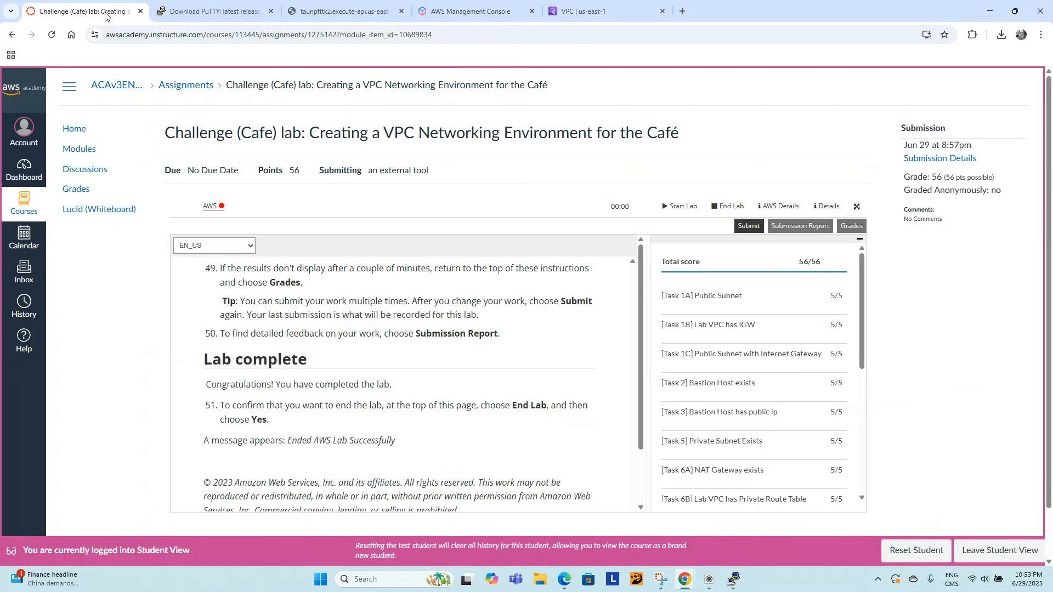